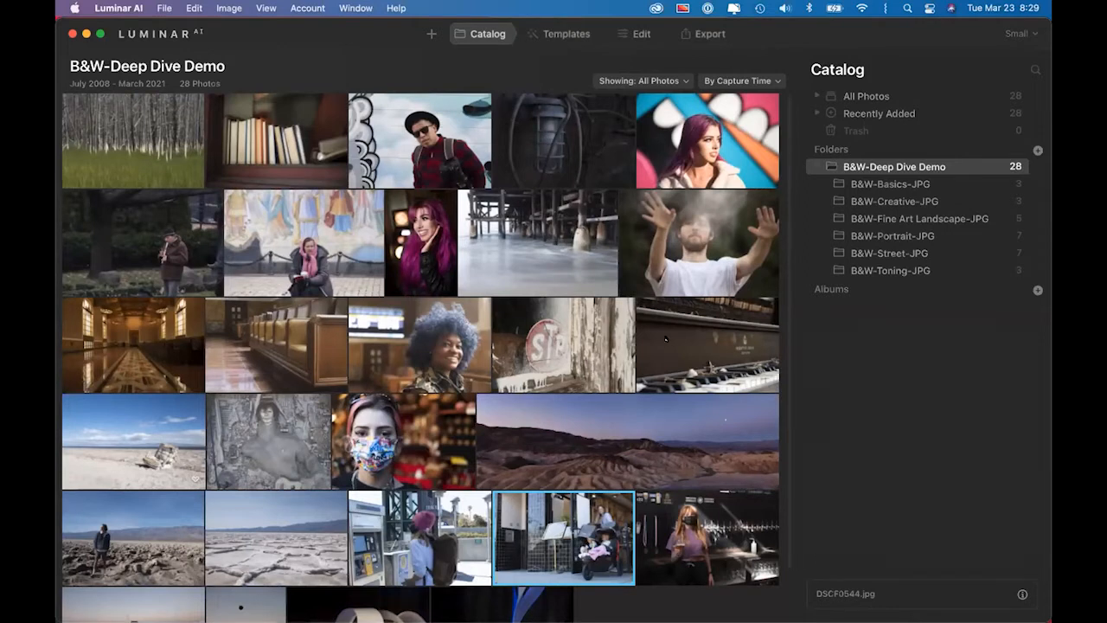
Open the forest photo DSC_0161.jpg in single-image view and switch to the B&W-Basics-JPG folder
left_click(139, 130)
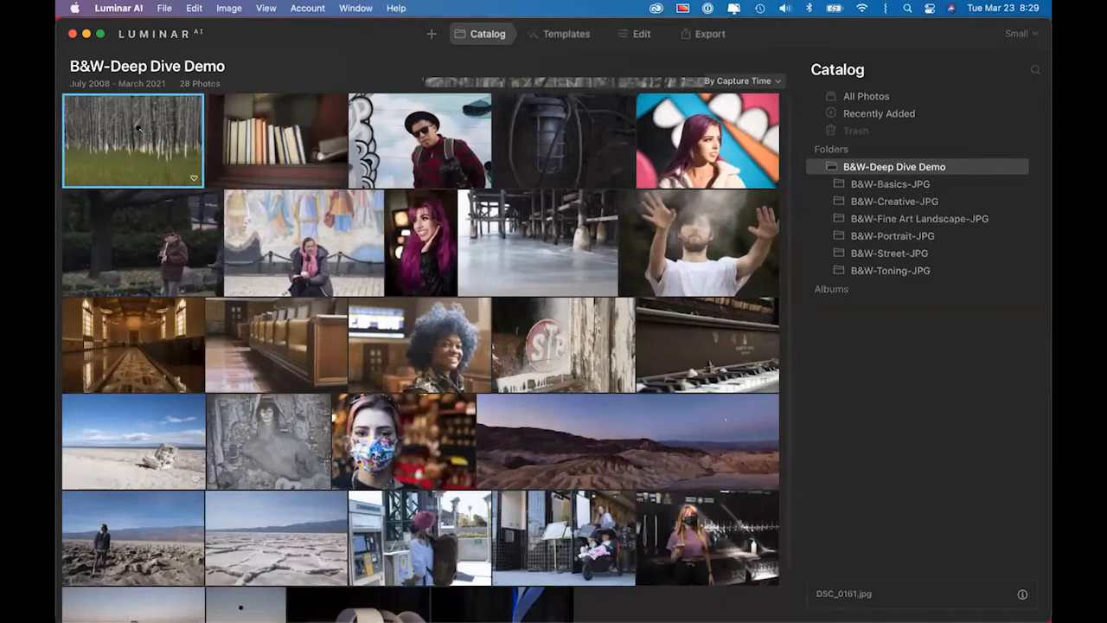
double_click(183, 153)
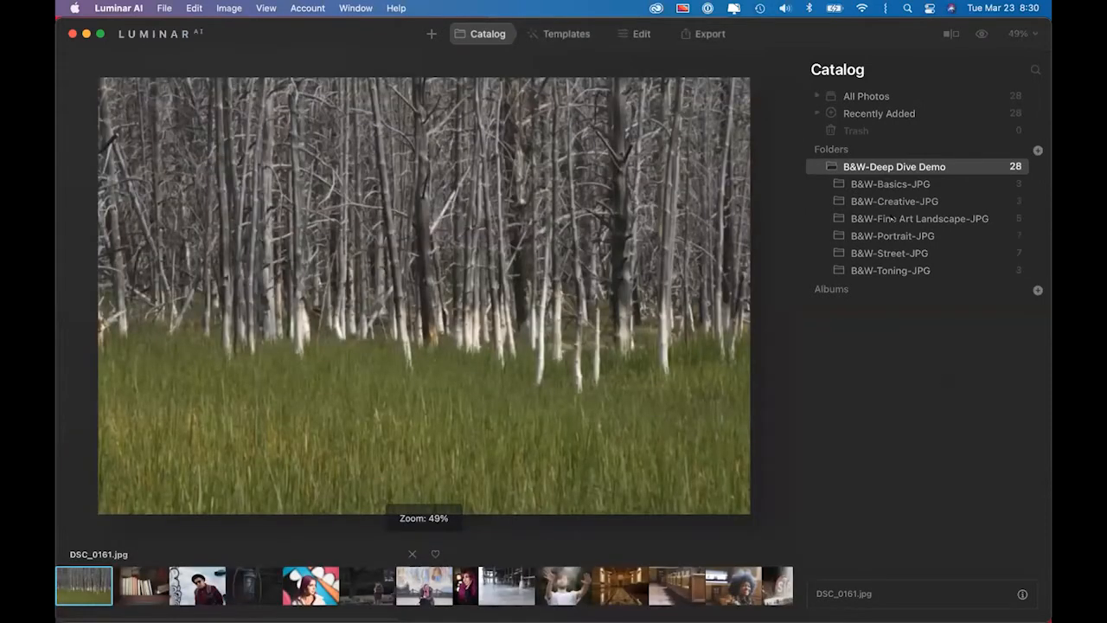
left_click(880, 184)
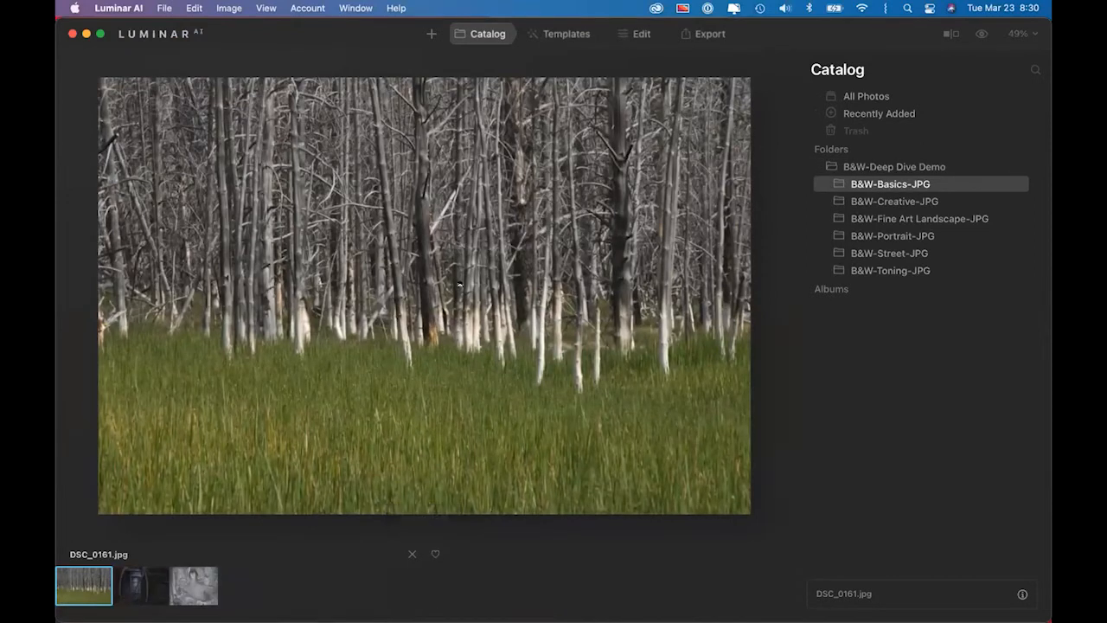
Apply the Noirscape template from the Easy Landscapes collection and compare the result with the original photo
left_click(556, 37)
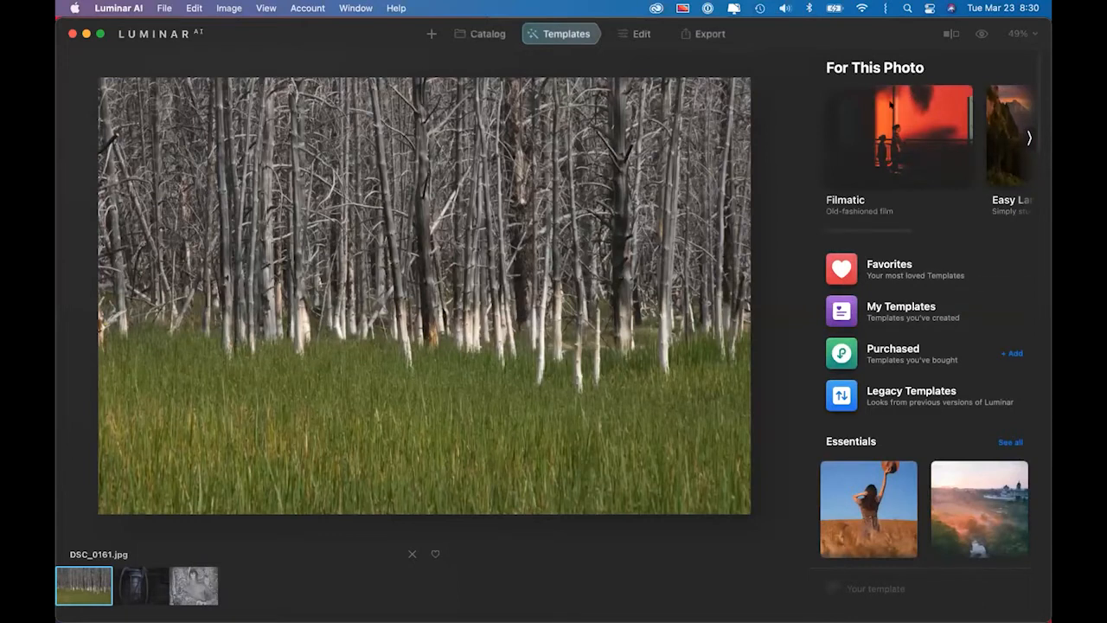
scroll(855, 129, "right", 5)
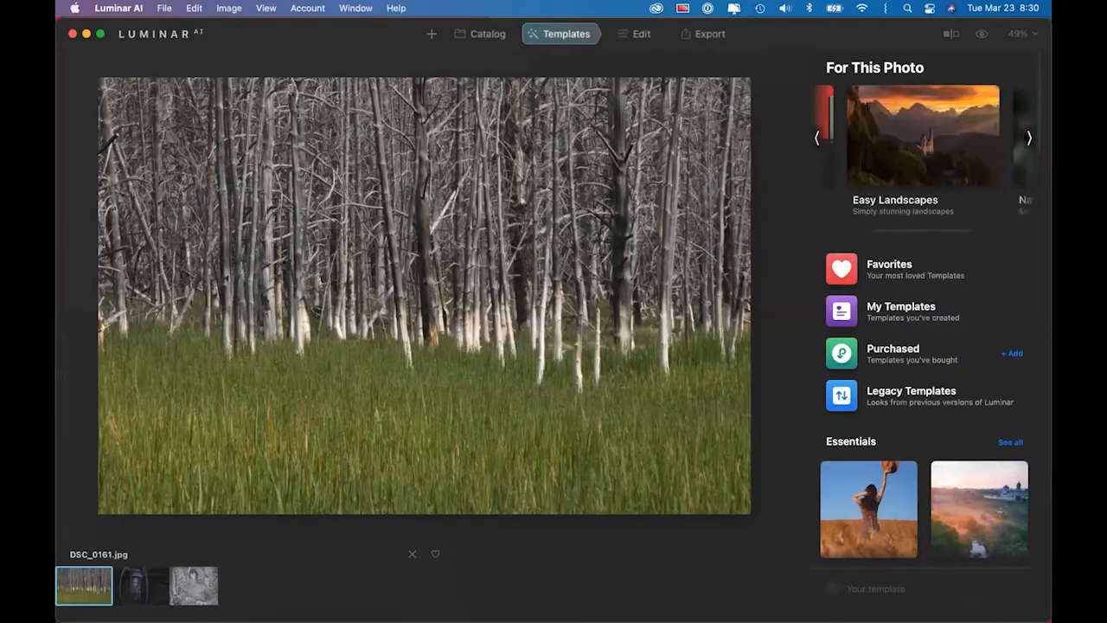
left_click(817, 139)
left_click(936, 136)
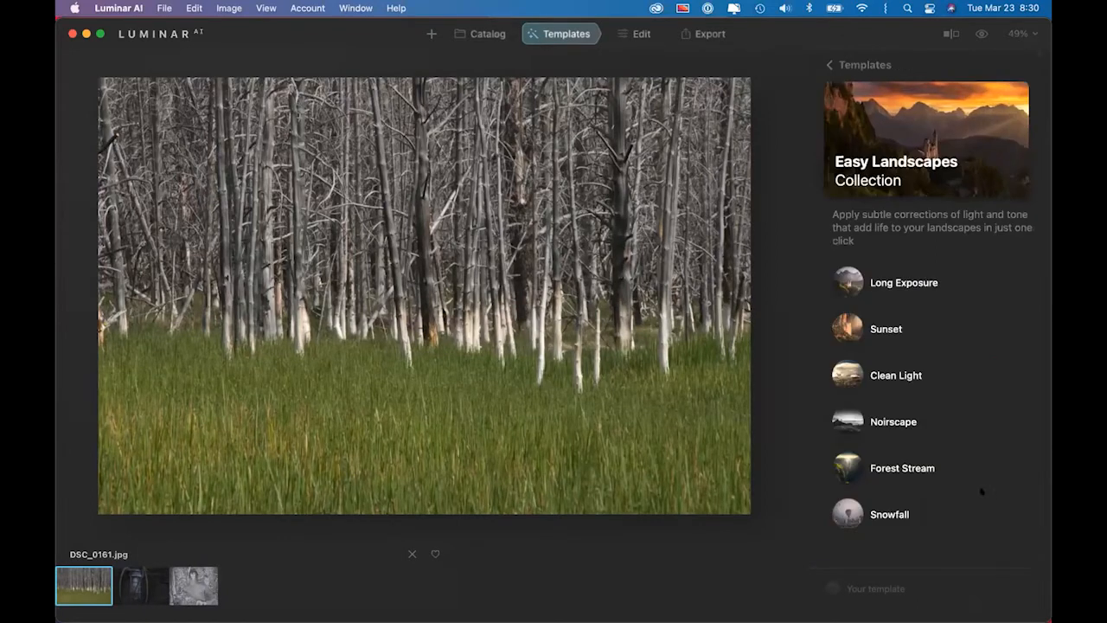
left_click(887, 420)
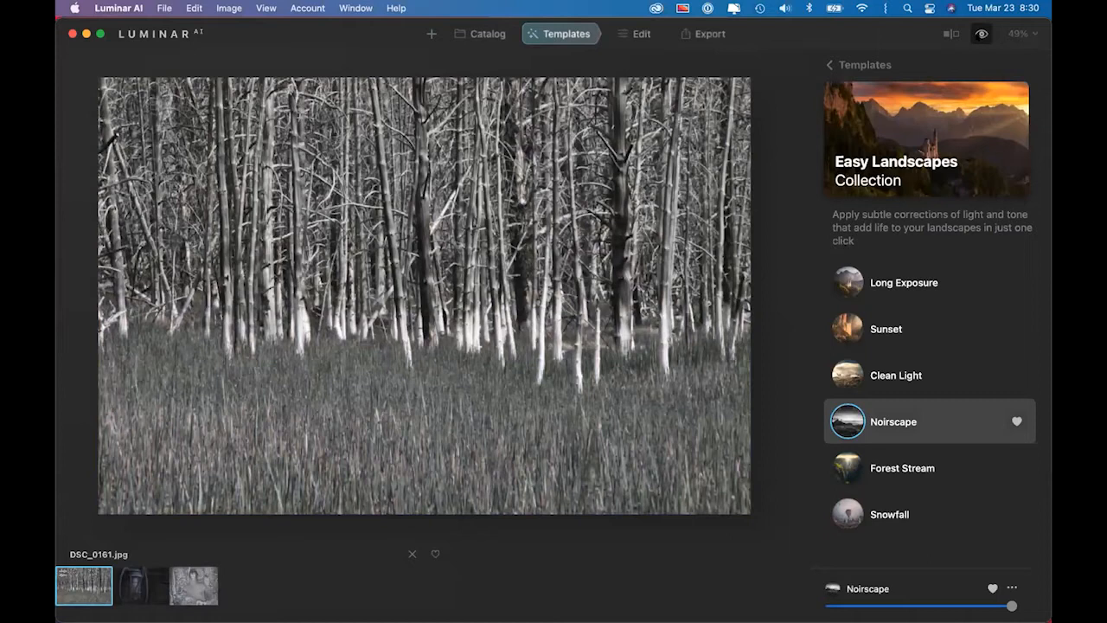
left_click(981, 33)
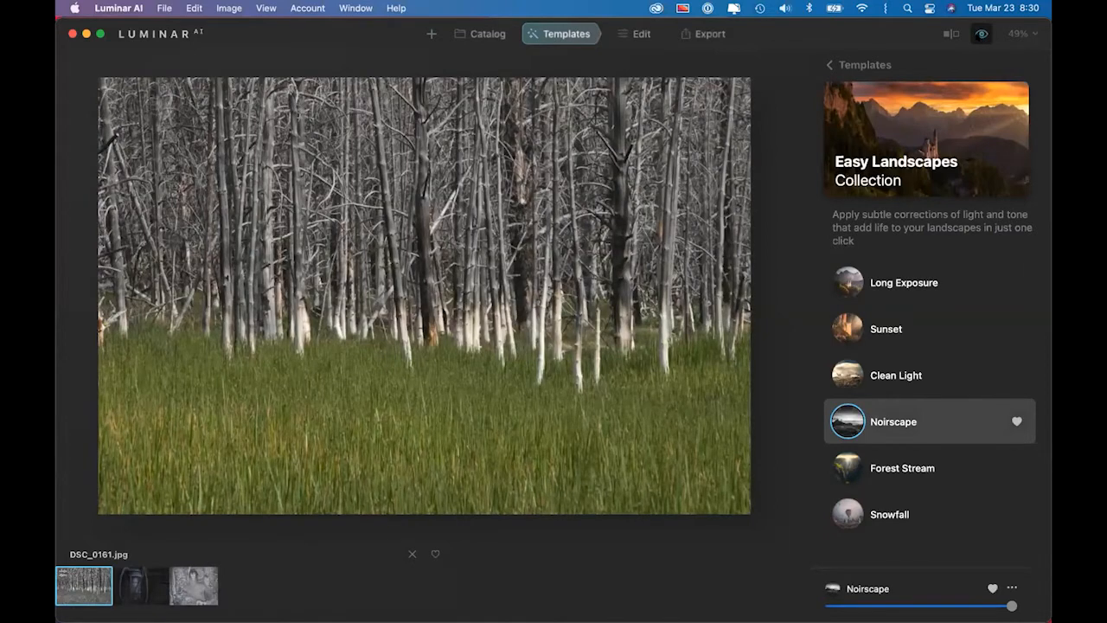
left_click(980, 34)
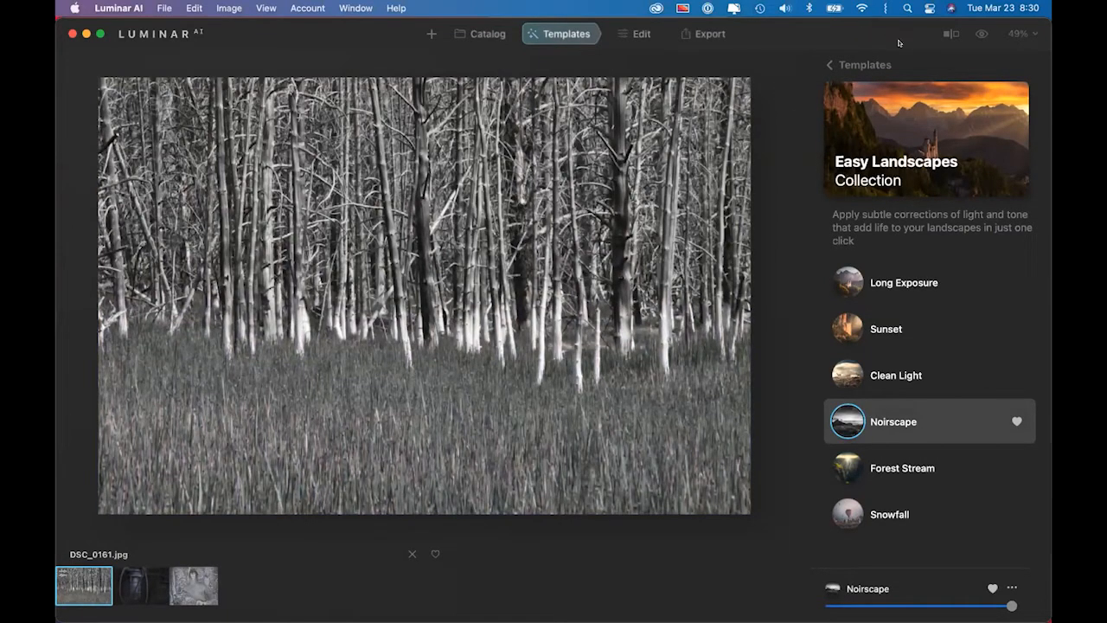
Open the forest photo for editing and try an automatic crop with Composition AI
left_click_drag(712, 50, 712, 84)
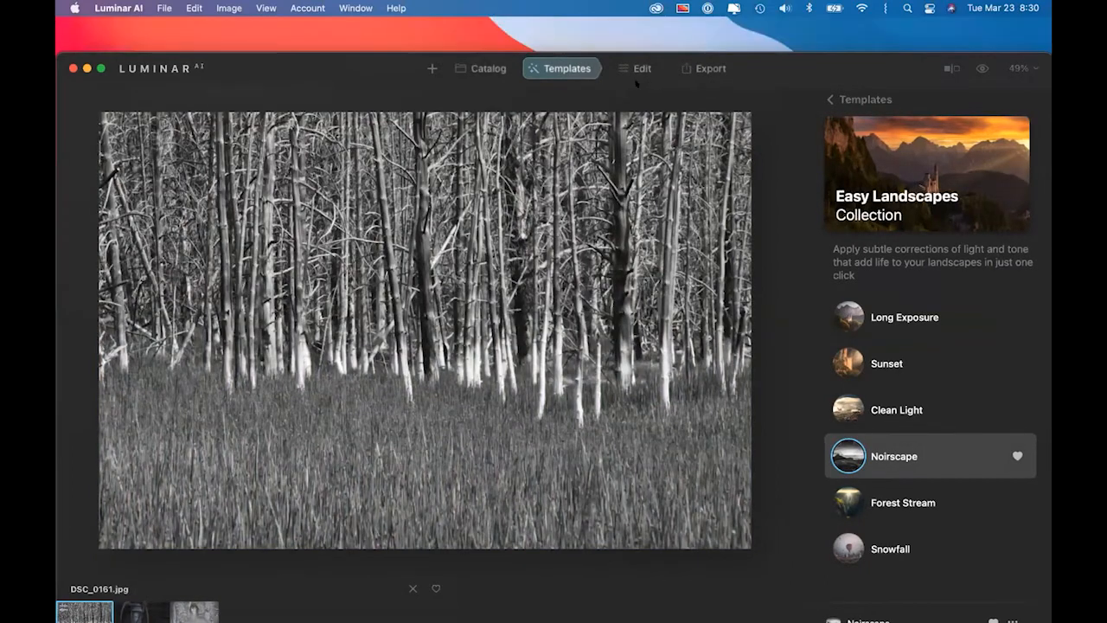
left_click(637, 83)
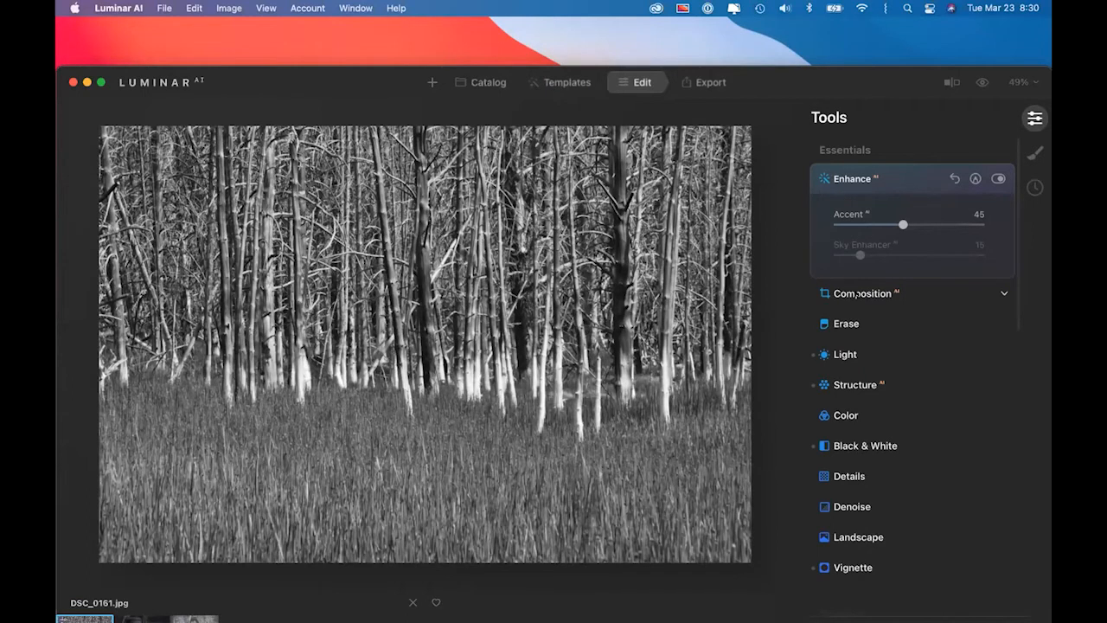
left_click(856, 294)
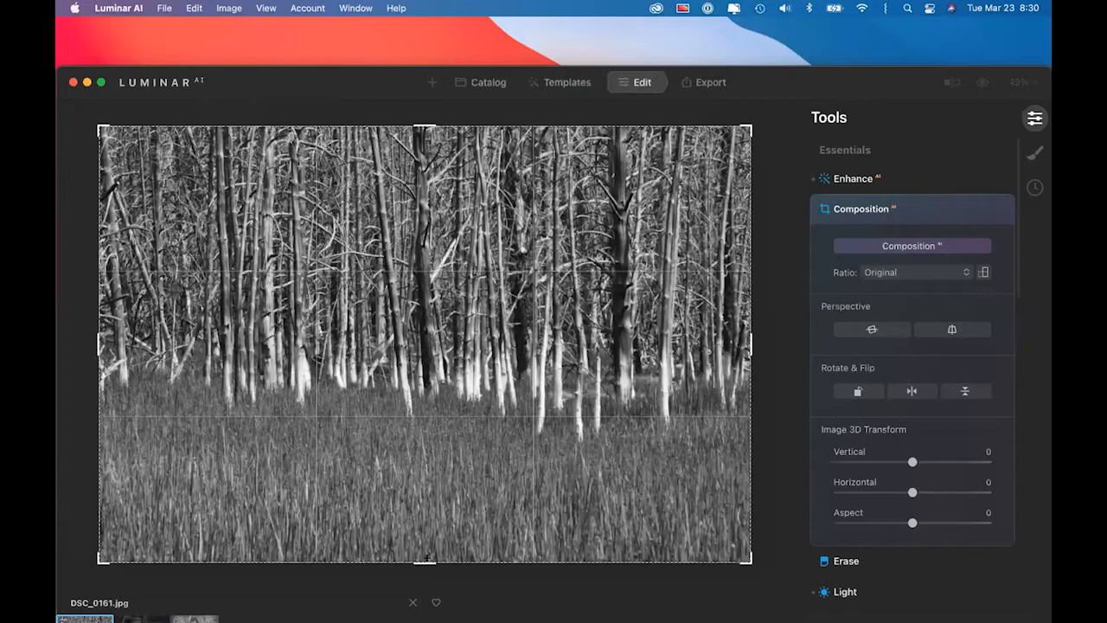
left_click(915, 247)
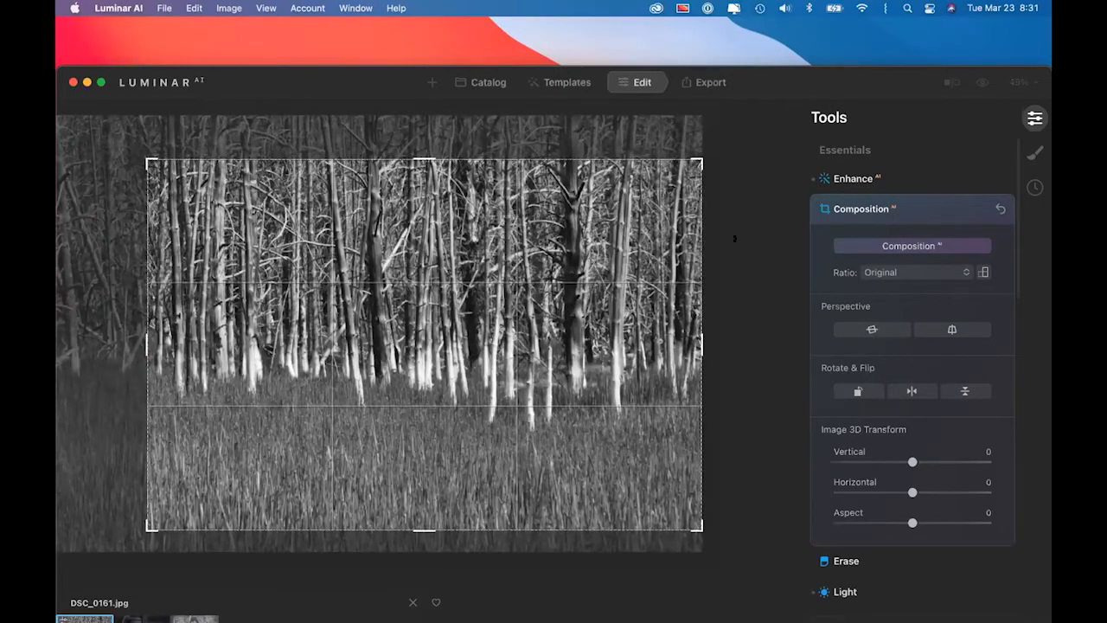
Undo the most recent edits and expand the crop frame back out to the full photo
key("super+z")
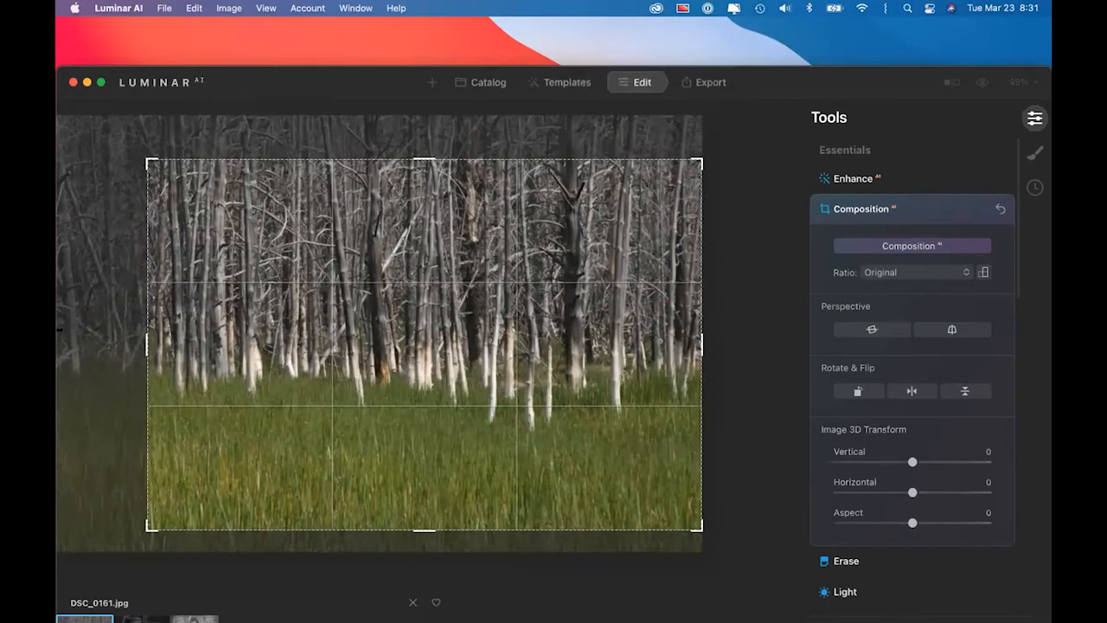
key("super+z")
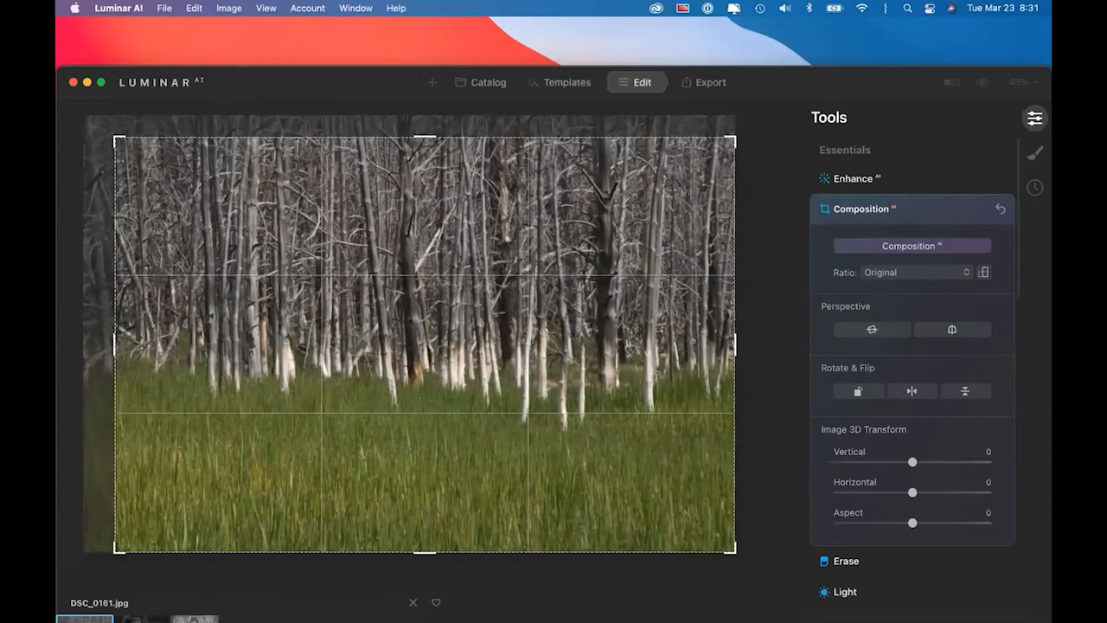
left_click_drag(115, 138, 64, 116)
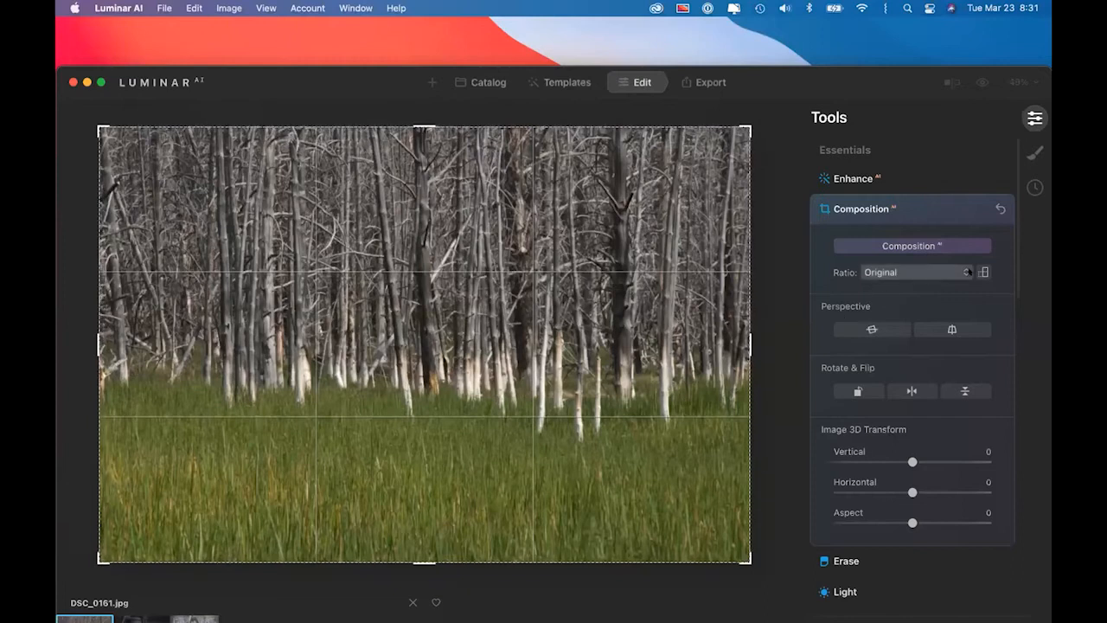
Set the crop ratio to Free, trim a strip of grass off the photo's bottom edge, and apply the crop
left_click(966, 274)
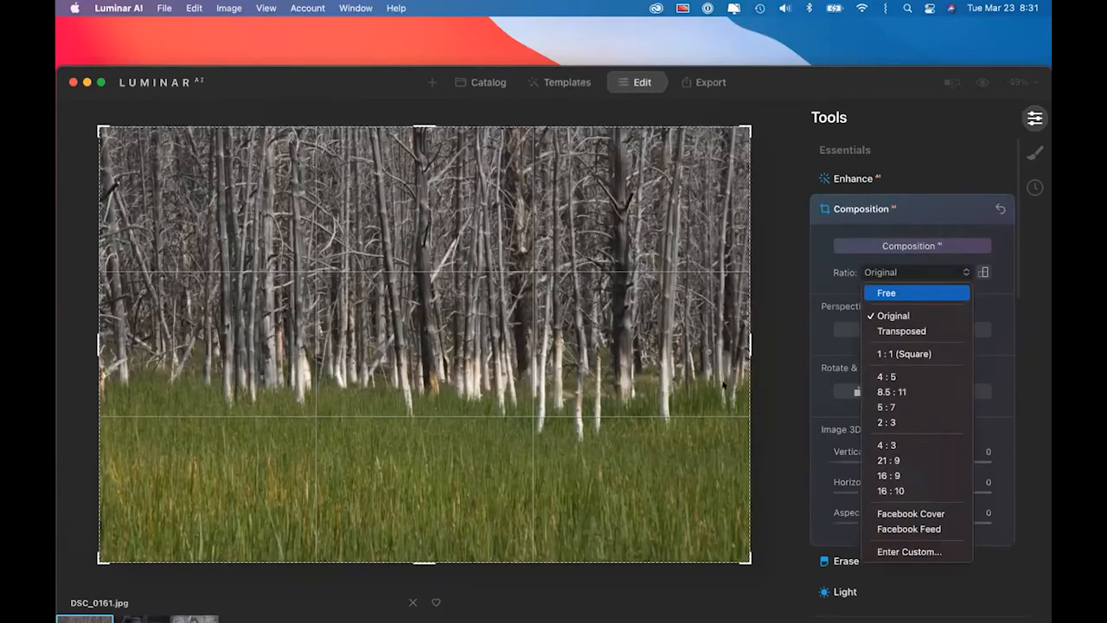
left_click(905, 294)
left_click_drag(424, 562, 429, 527)
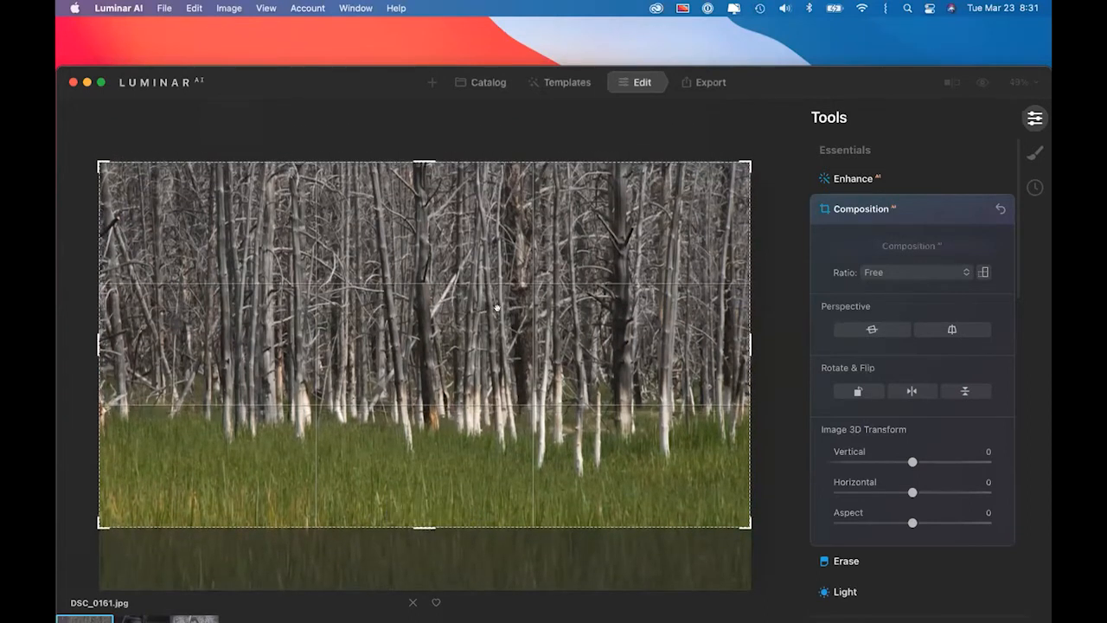
left_click(944, 216)
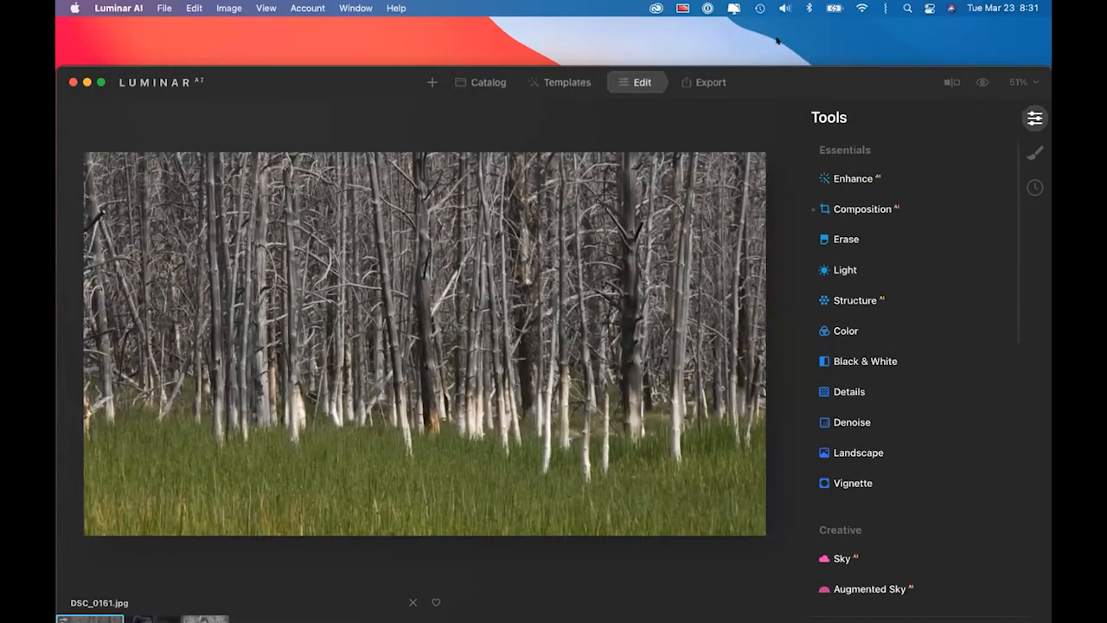
Apply the Noirscape template to the cropped forest photo
left_click_drag(750, 79, 751, 30)
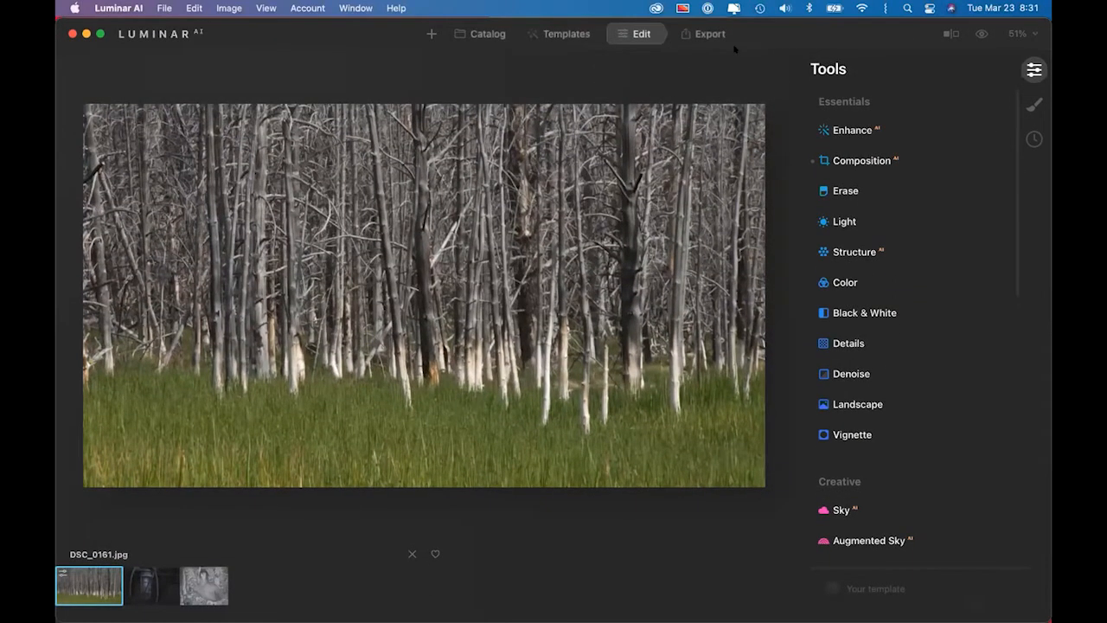
left_click(561, 34)
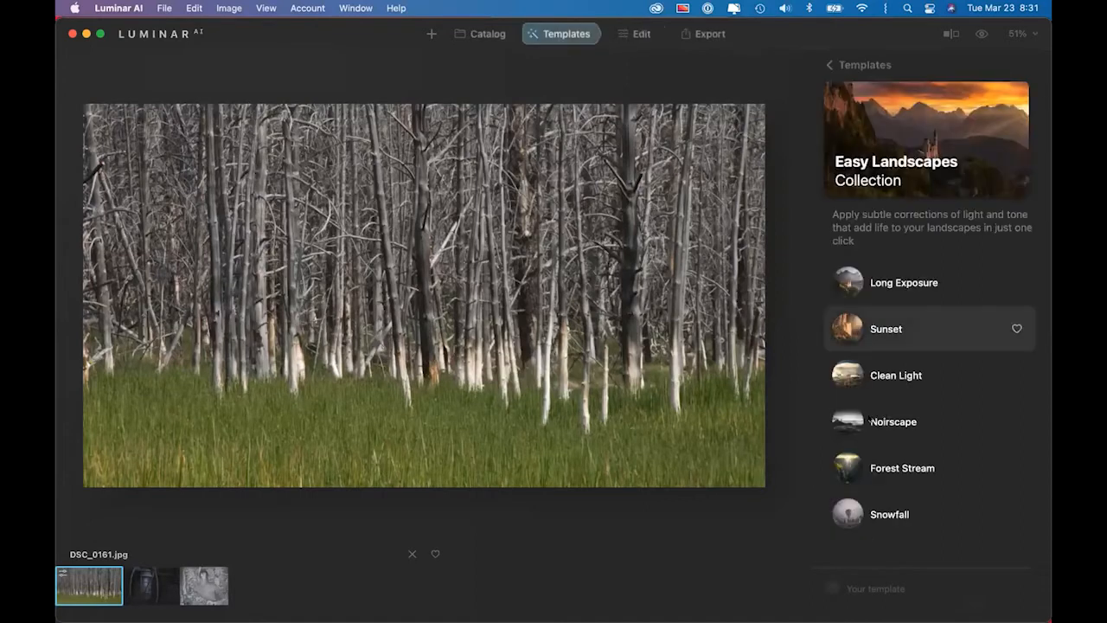
left_click(881, 421)
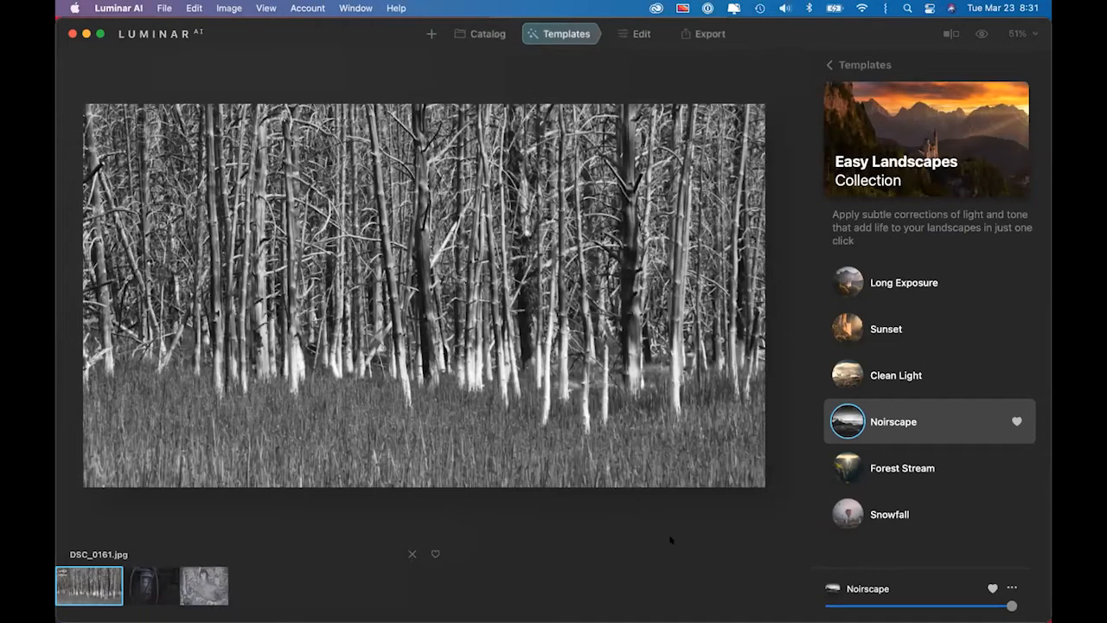
Open DSCF0138.jpg for editing, crop it automatically with Composition AI, and reposition the photo so the figure's head has more room above
left_click(204, 586)
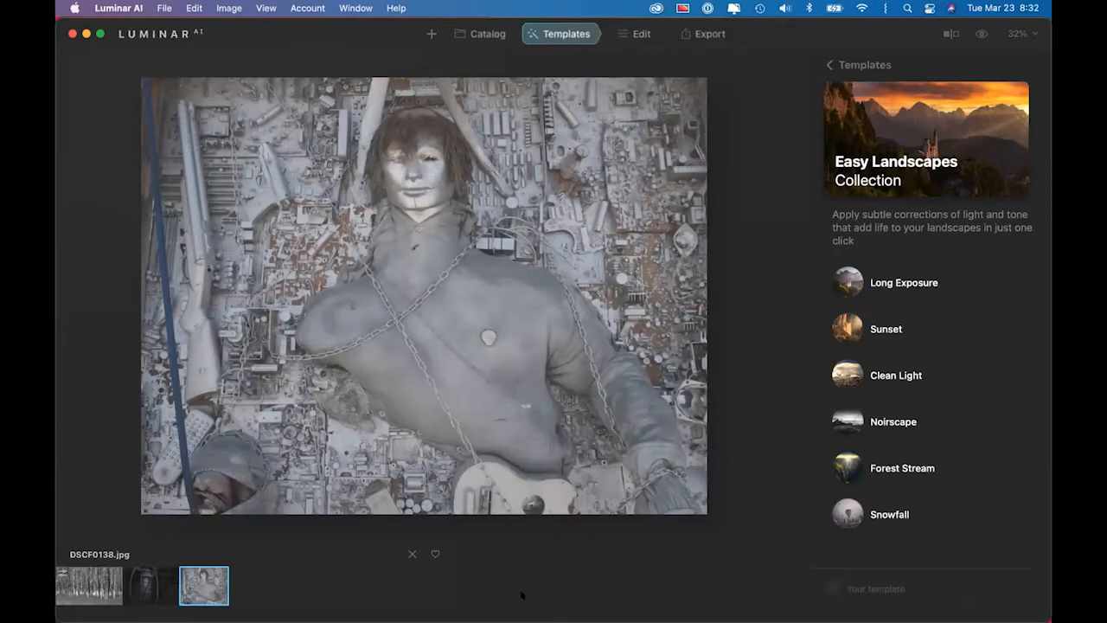
left_click(624, 39)
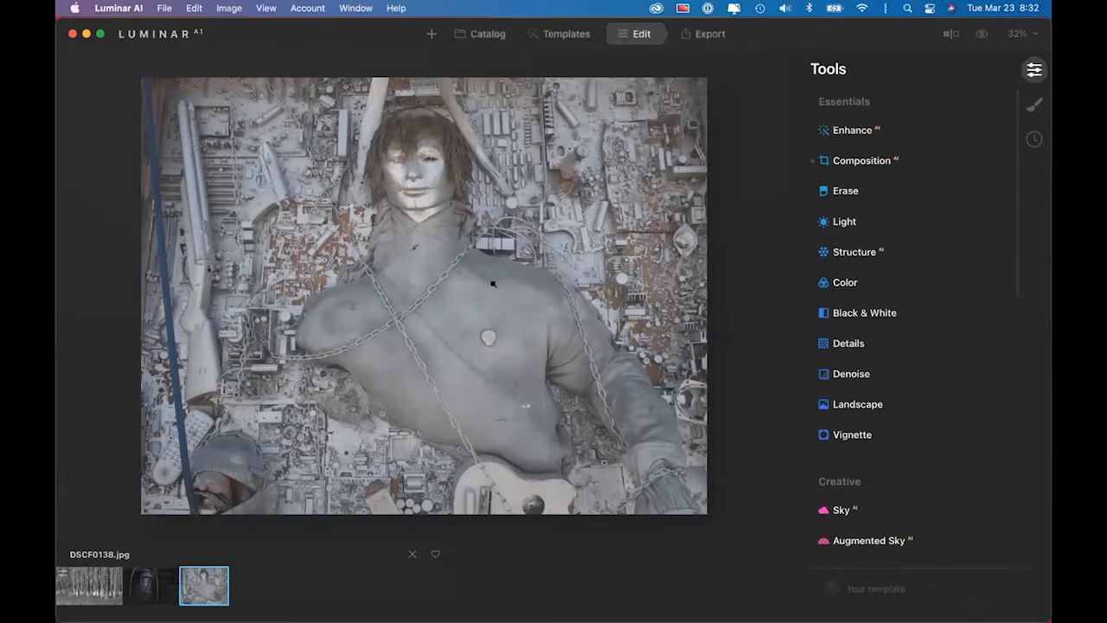
left_click(838, 160)
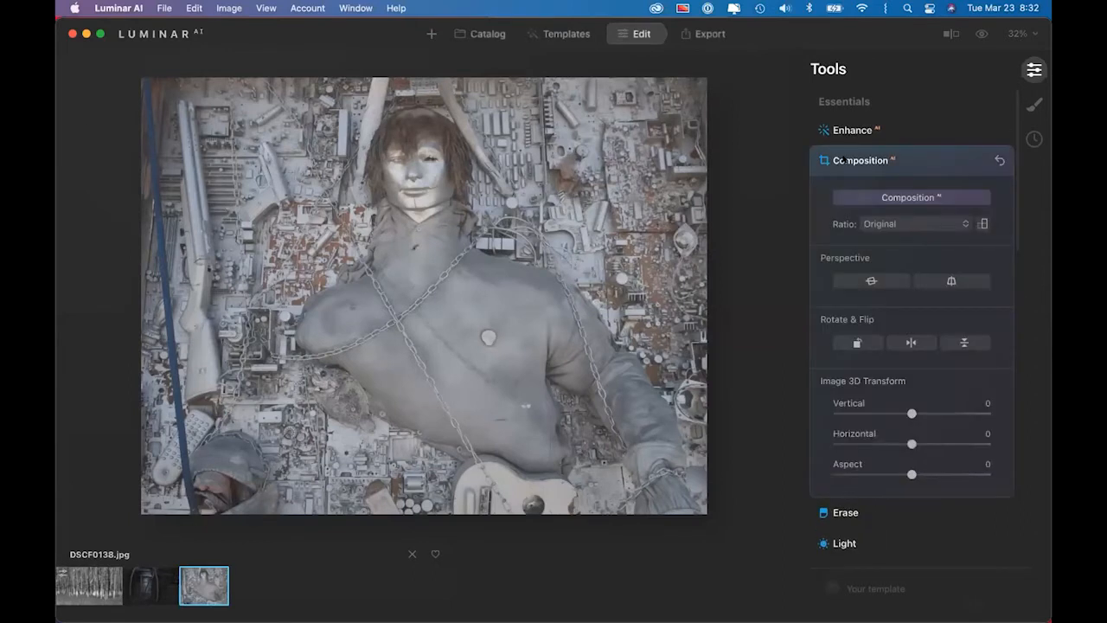
left_click(889, 198)
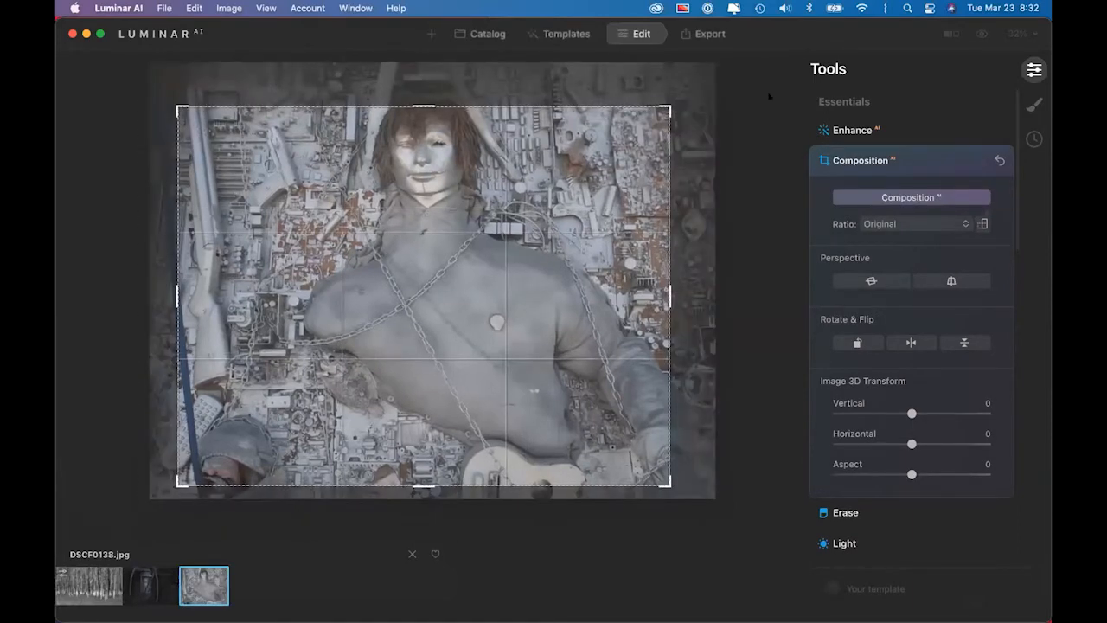
left_click_drag(550, 242, 520, 245)
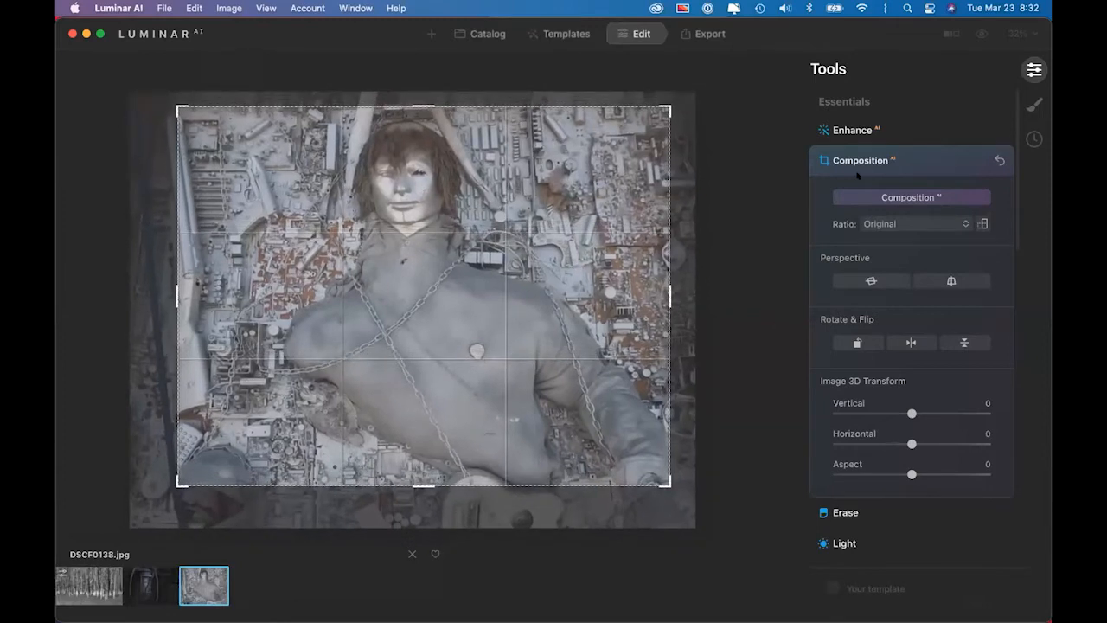
Apply the crop and raise Accent AI in the Enhance tool to a little under half strength
left_click(845, 128)
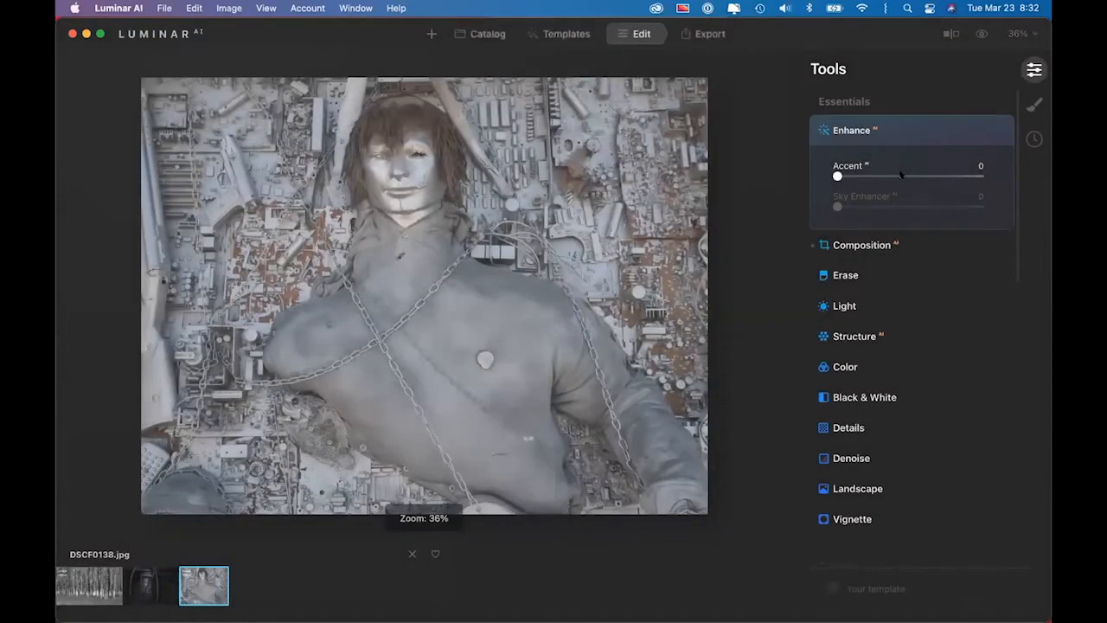
left_click(901, 176)
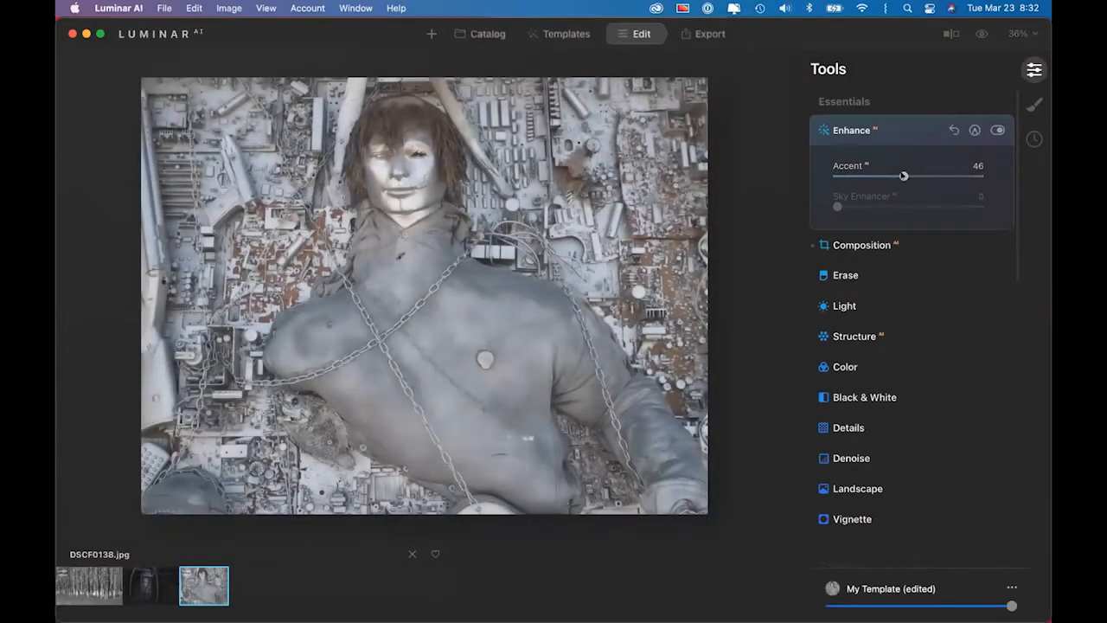
left_click_drag(903, 176, 895, 175)
Set the Structure AI amount to 52
left_click(848, 337)
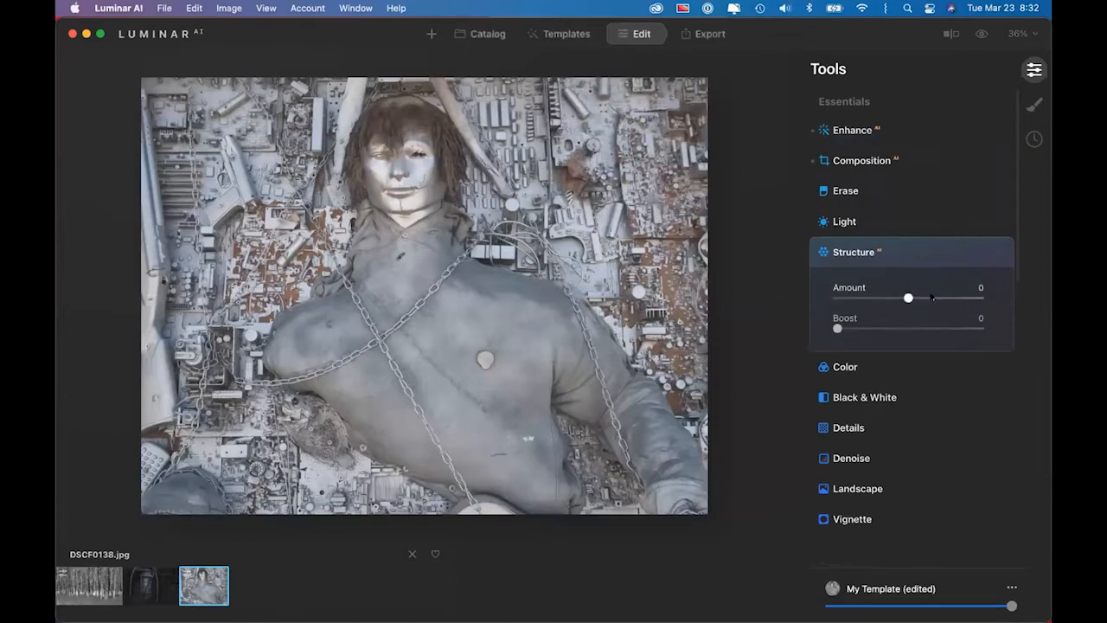
left_click_drag(931, 296, 946, 297)
left_click_drag(942, 298, 945, 297)
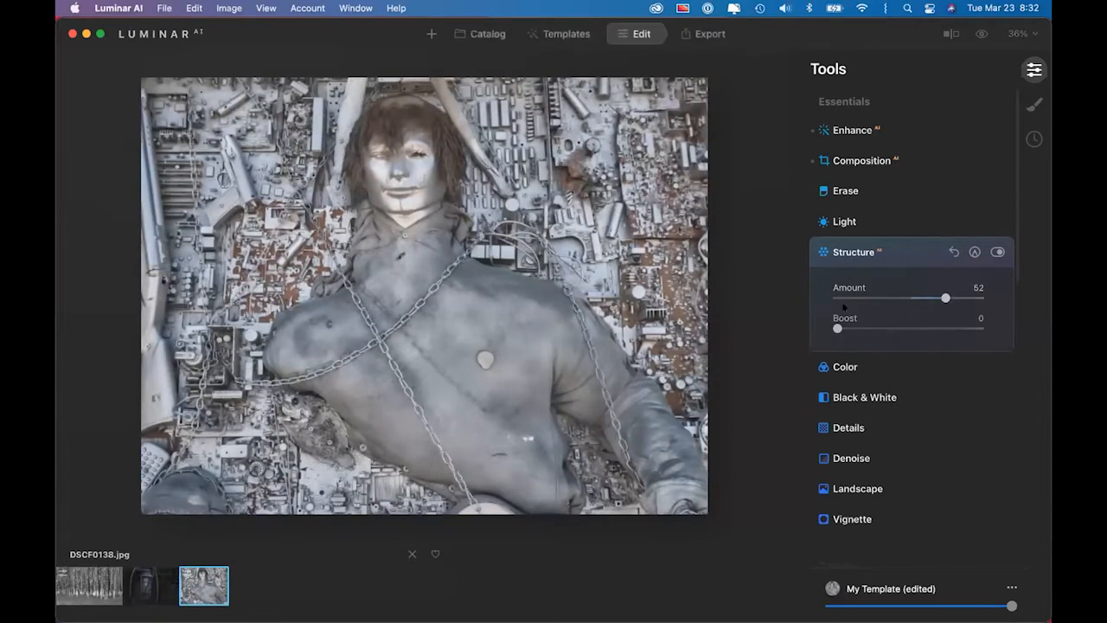
Compare the before and after versions of DSCF0138.jpg by sweeping the divider across the photo, then close the comparison
left_click(951, 34)
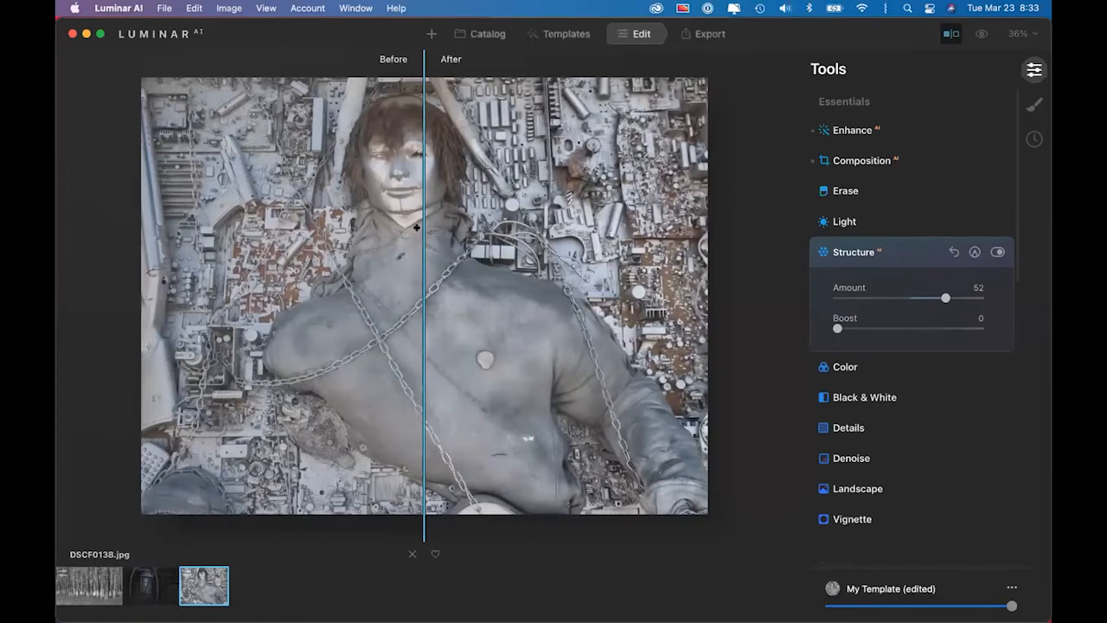
left_click_drag(417, 226, 275, 239)
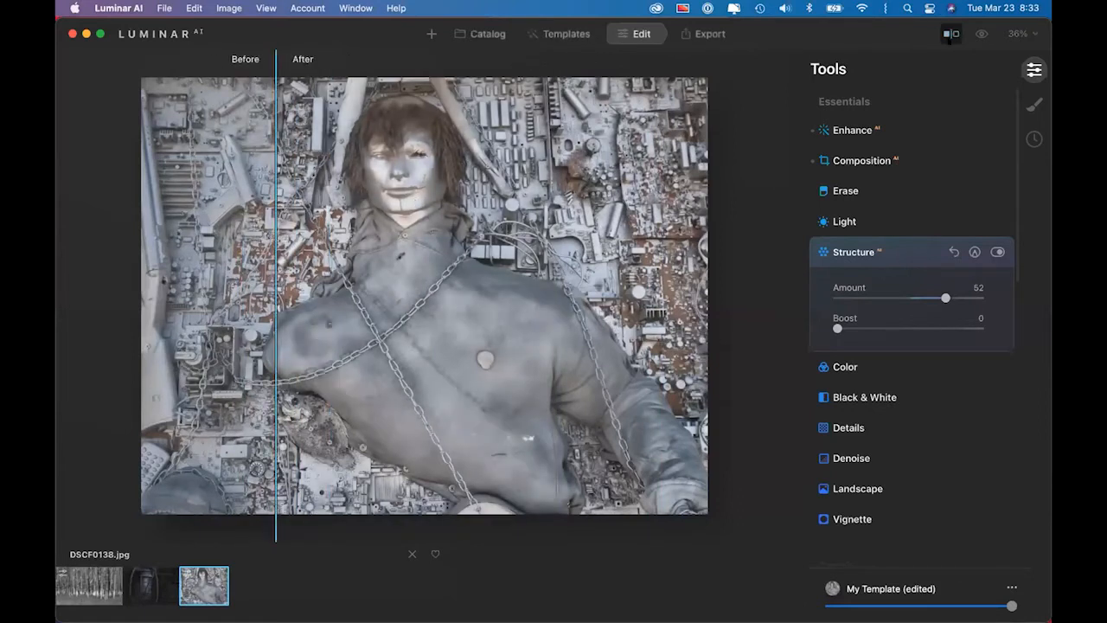
left_click(951, 34)
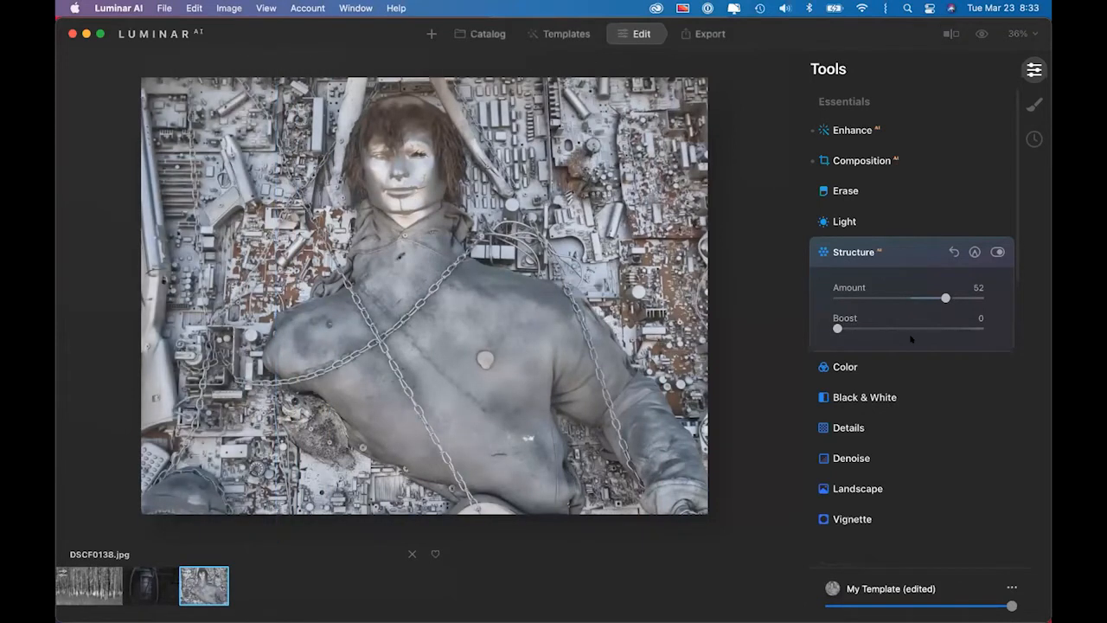
scroll(911, 338, "down", 1)
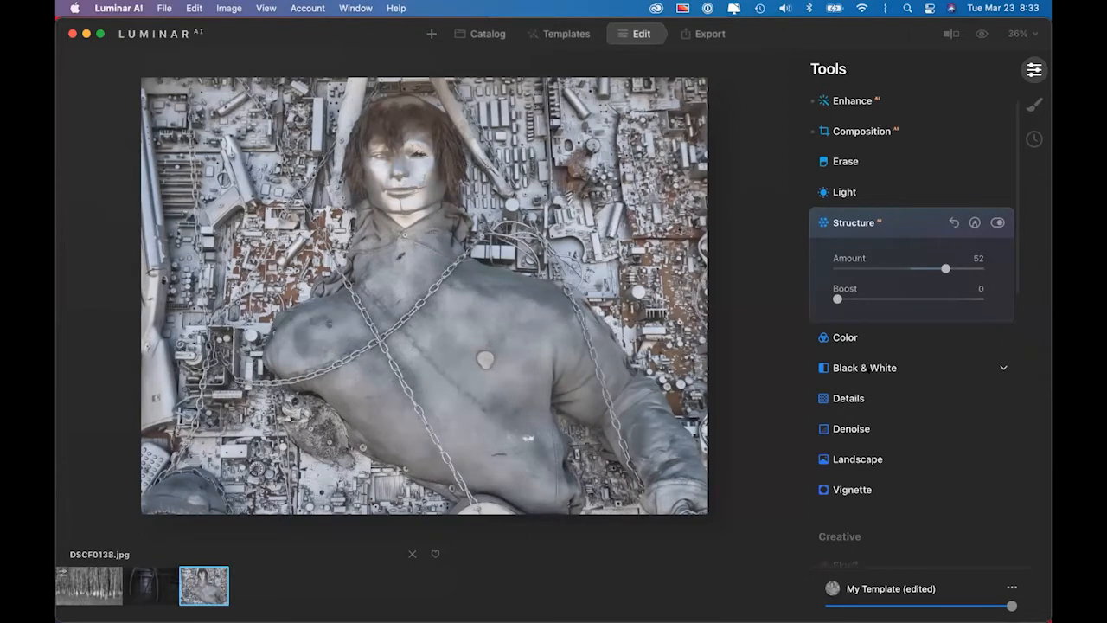
Convert DSCF0138.jpg to black and white and lower Blacks to -43 in the Light tool
left_click(860, 366)
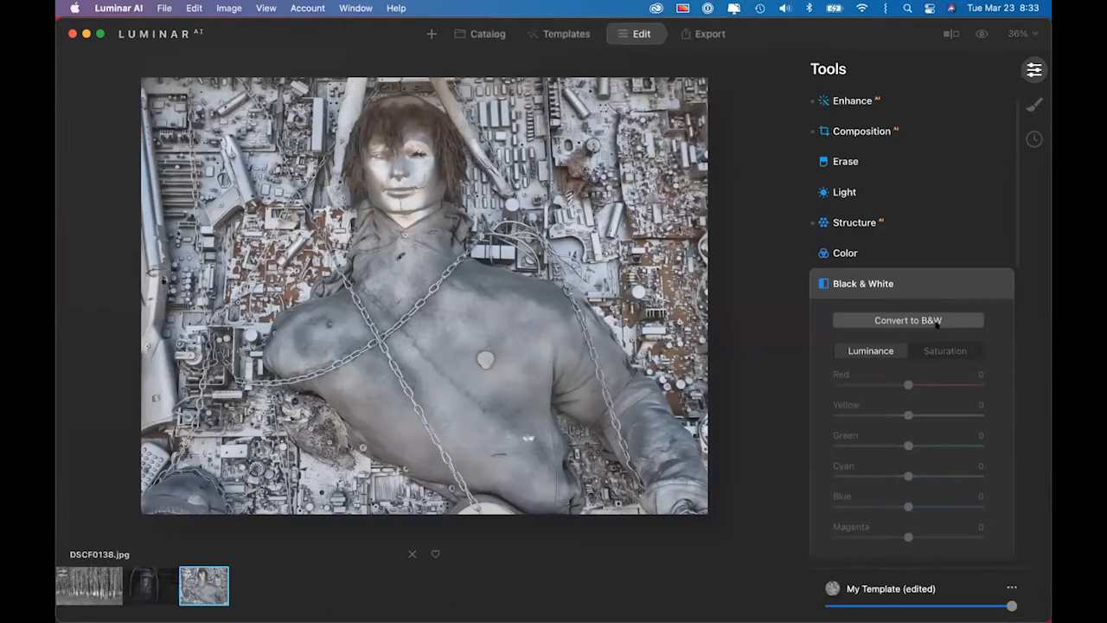
left_click(934, 319)
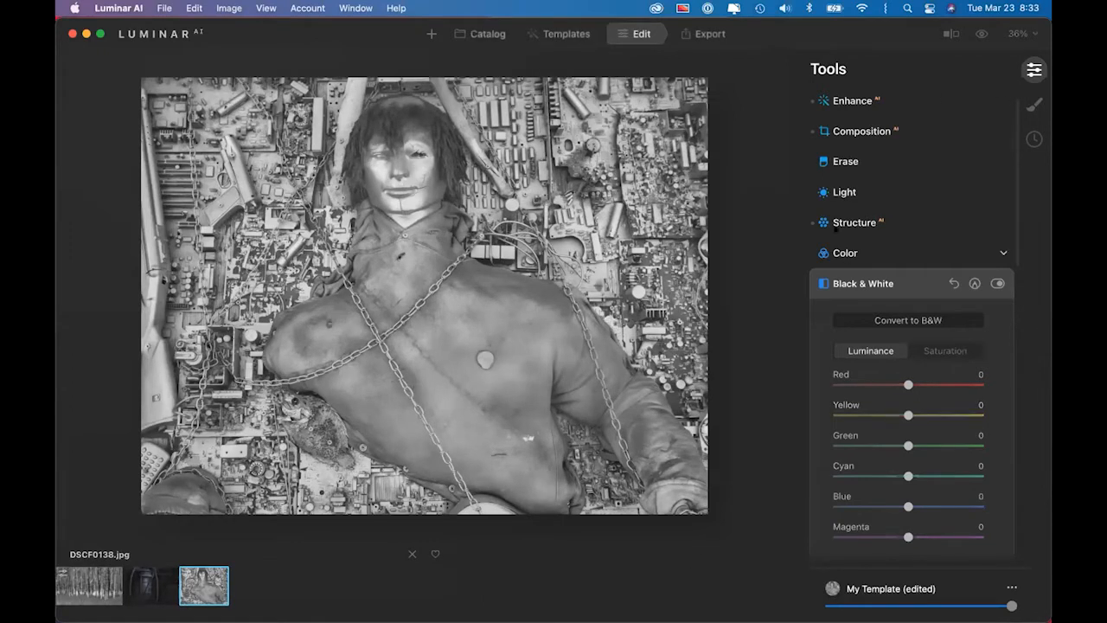
left_click(835, 192)
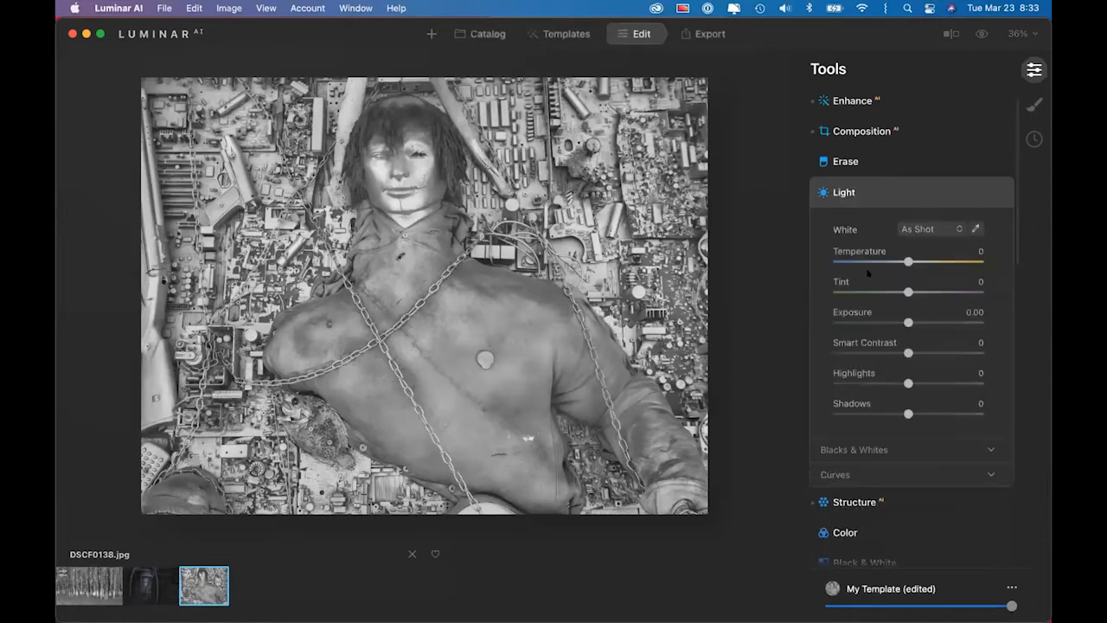
left_click(889, 448)
scroll(899, 415, "down", 3)
left_click_drag(907, 399, 870, 394)
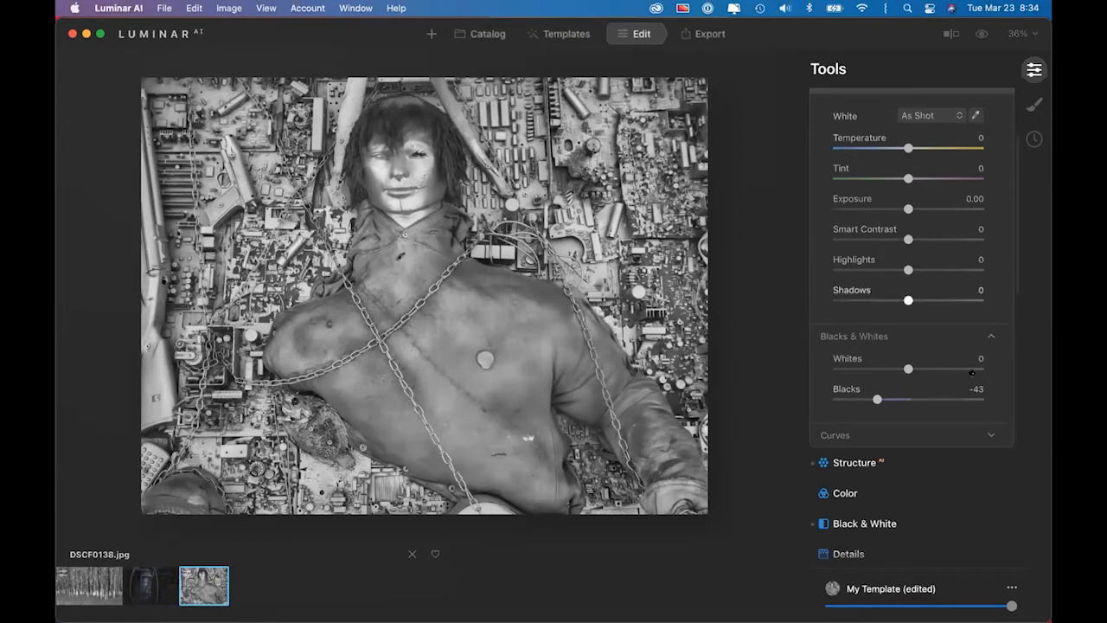
scroll(970, 381, "up", 3)
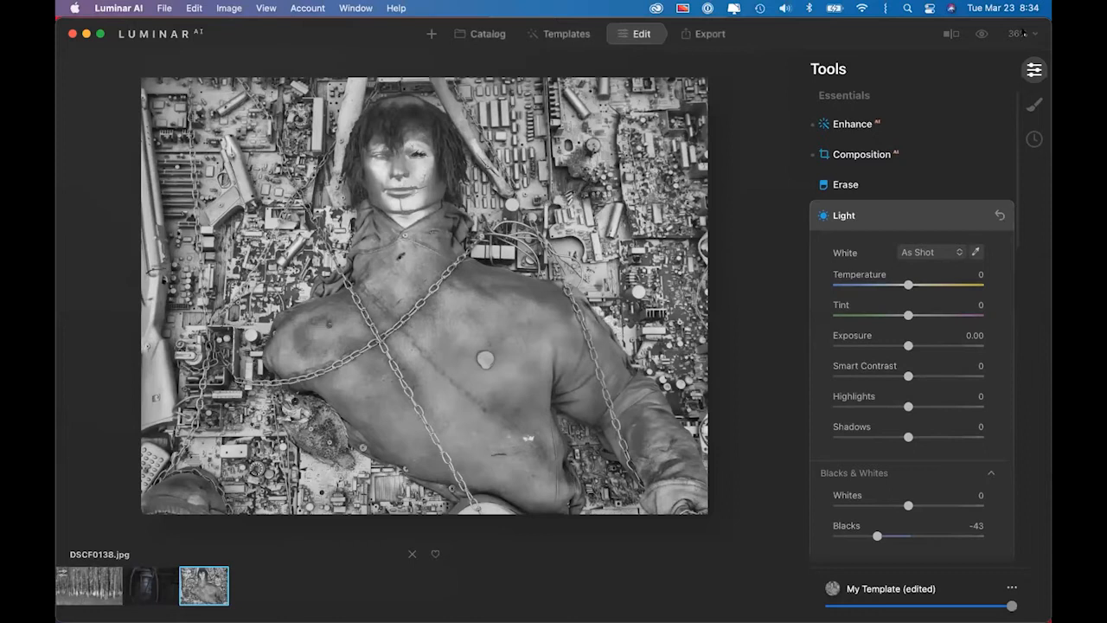
Compare the black-and-white edit of DSCF0138.jpg with the original photo
left_click(981, 34)
left_click(982, 33)
left_click(982, 34)
left_click(481, 38)
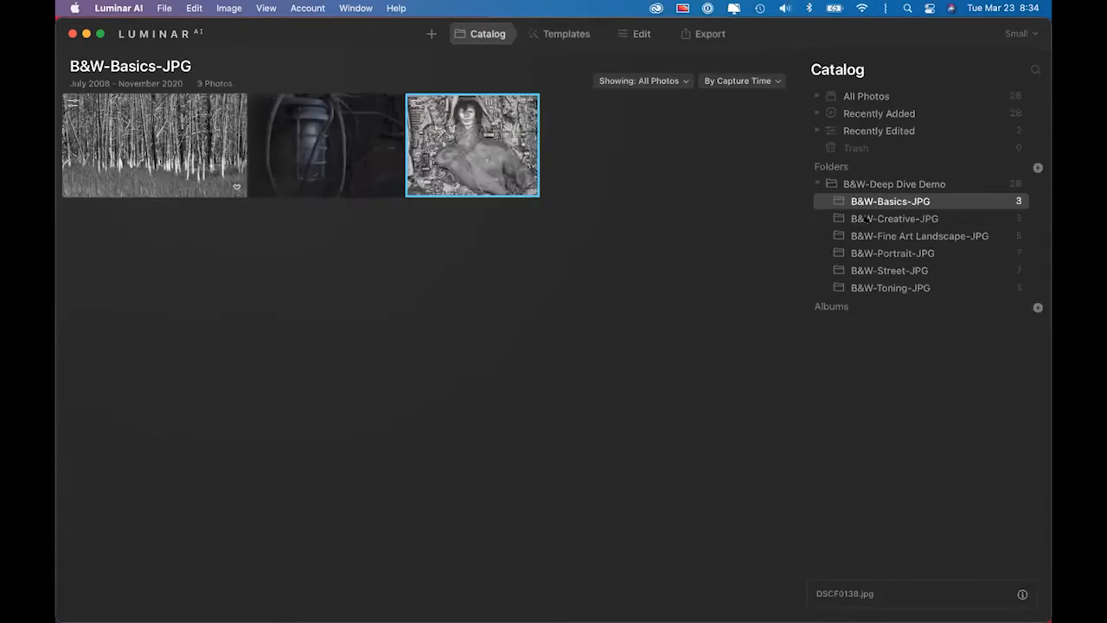
left_click(891, 272)
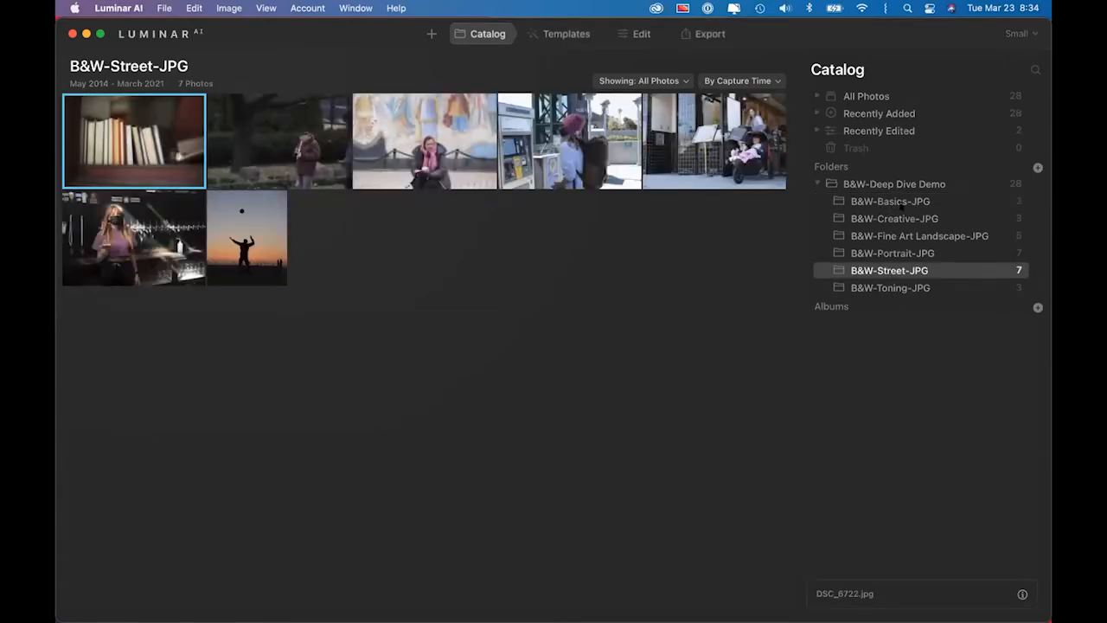
left_click(891, 202)
double_click(476, 161)
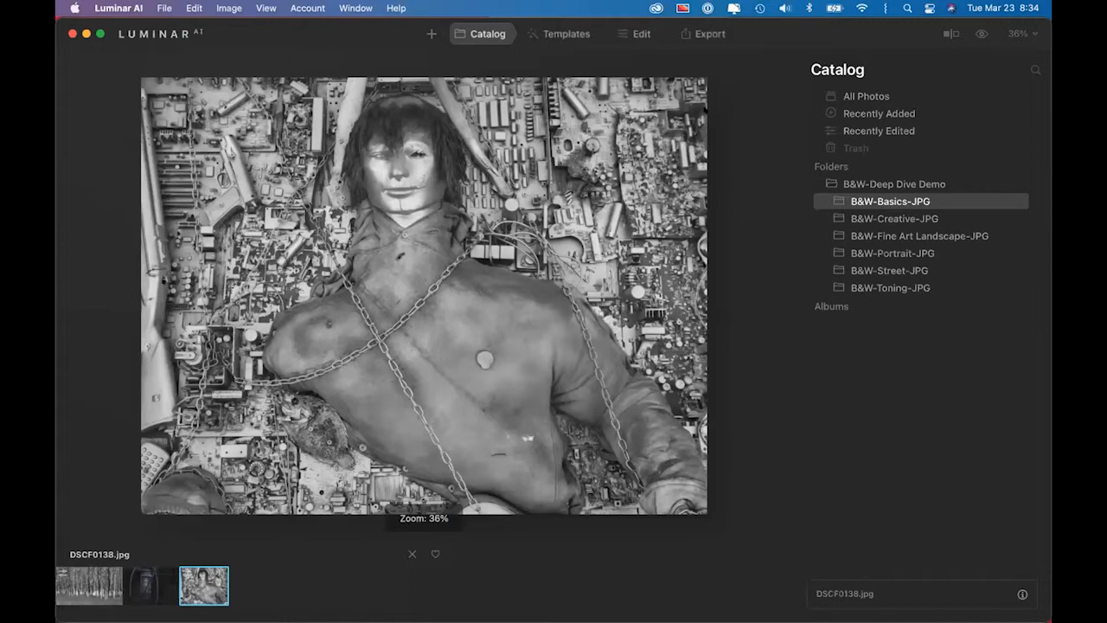
left_click(634, 39)
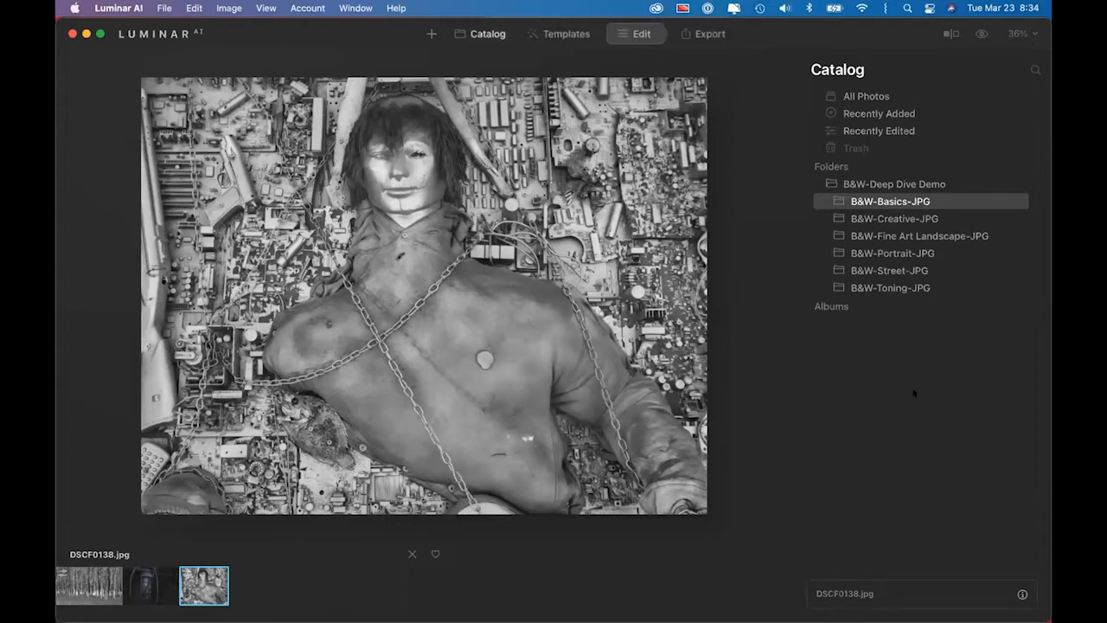
Set Supercontrast to Highlights Contrast 12, Midtones Contrast 24, Midtones Balance 20, Shadows Contrast 50 and Shadows Balance 73
scroll(916, 433, "down", 5)
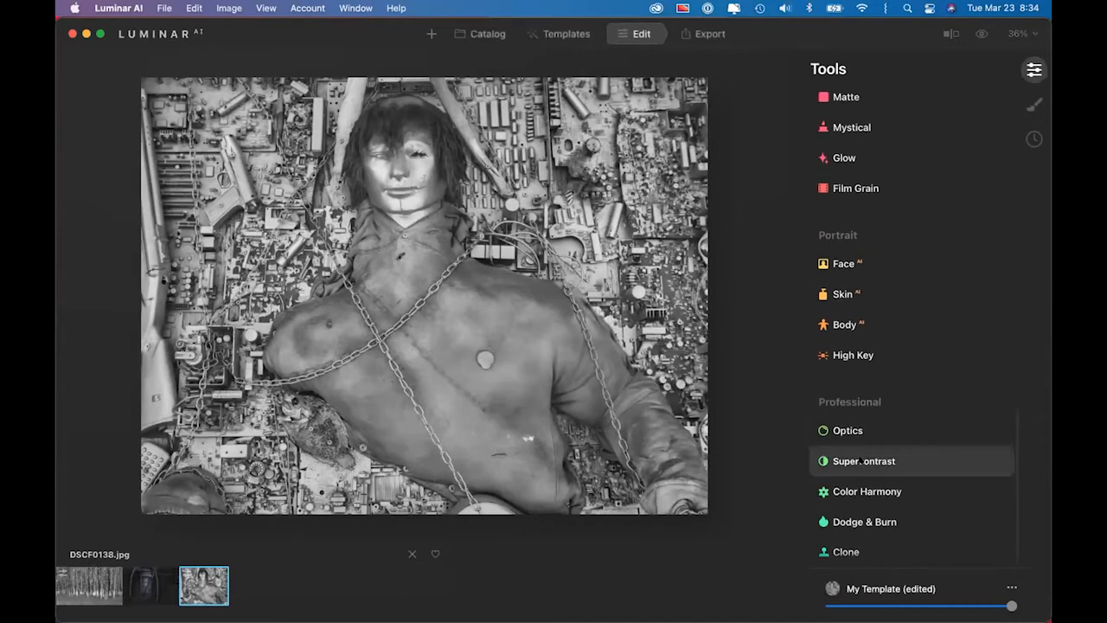
left_click(862, 456)
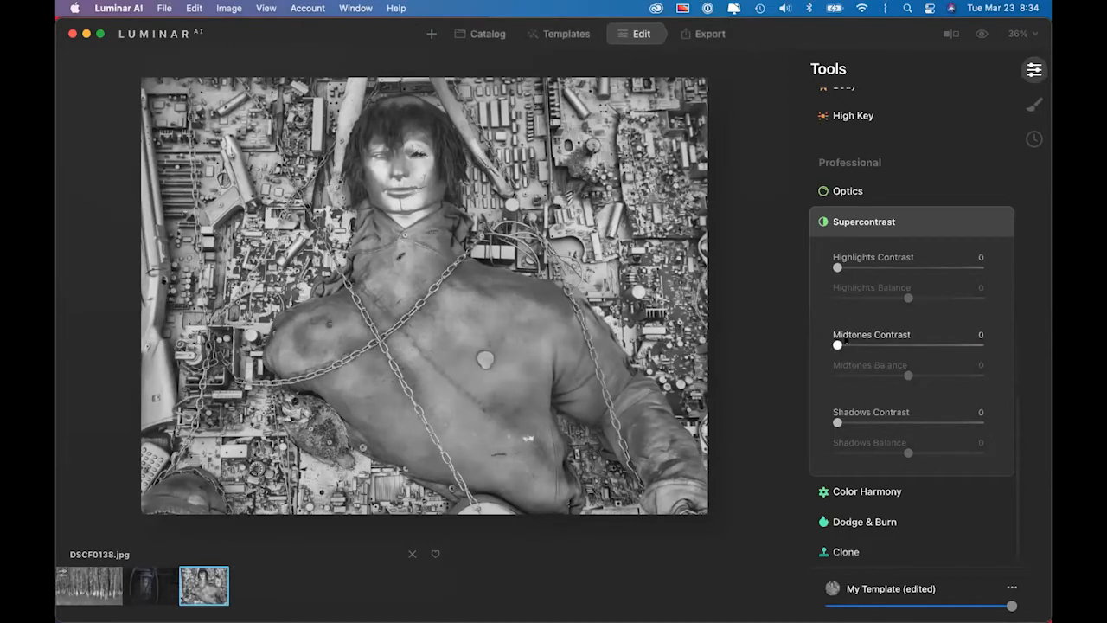
left_click_drag(856, 347, 863, 345)
left_click_drag(837, 267, 855, 267)
left_click_drag(863, 345, 923, 375)
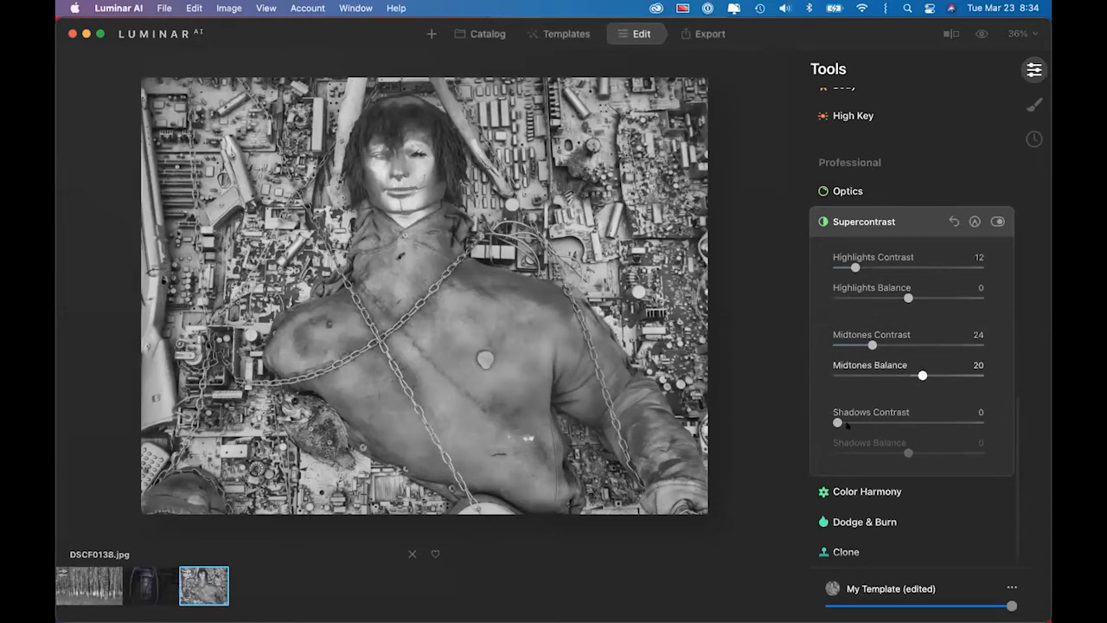
left_click_drag(837, 423, 960, 452)
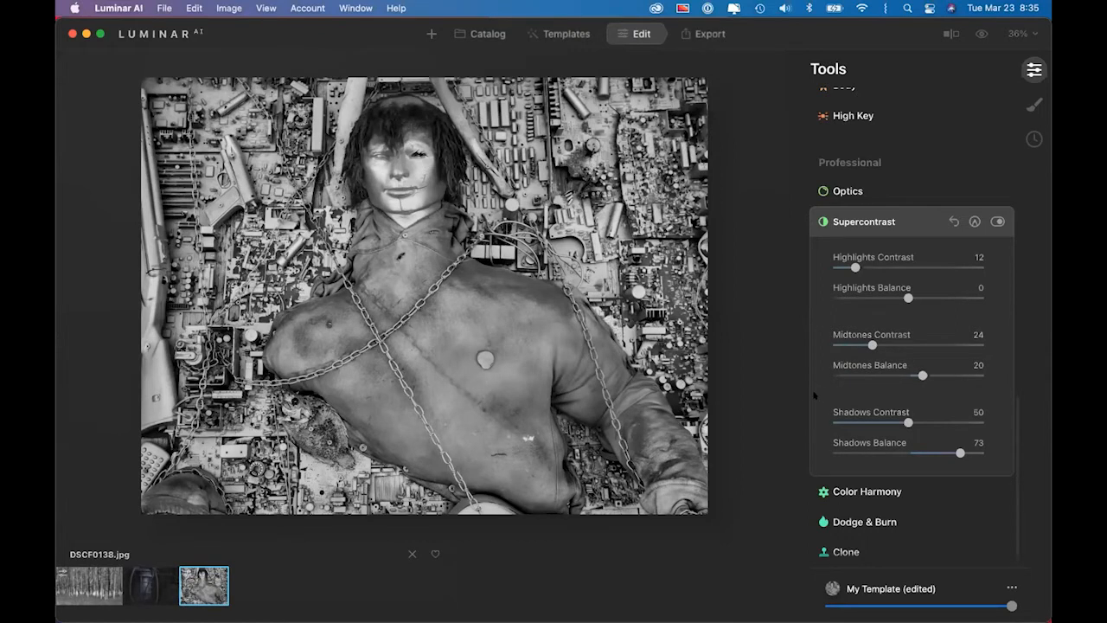
Set Midtones Balance to 30 and compare the photo with Supercontrast switched off and on
left_click(997, 222)
left_click(997, 221)
left_click_drag(922, 375, 930, 374)
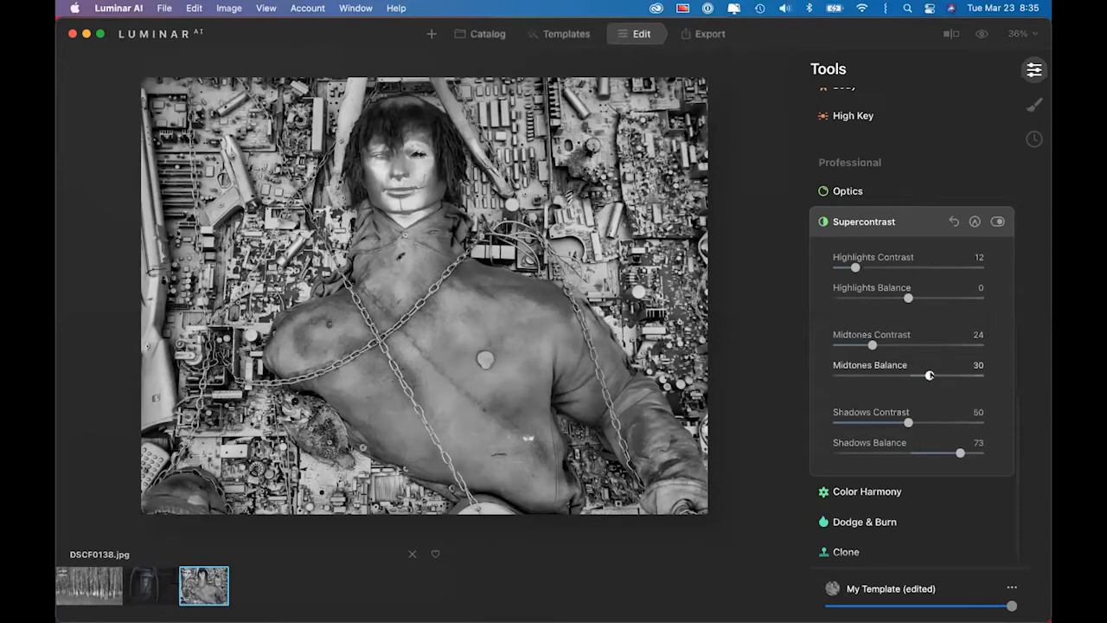
left_click(997, 221)
left_click(997, 222)
left_click(480, 35)
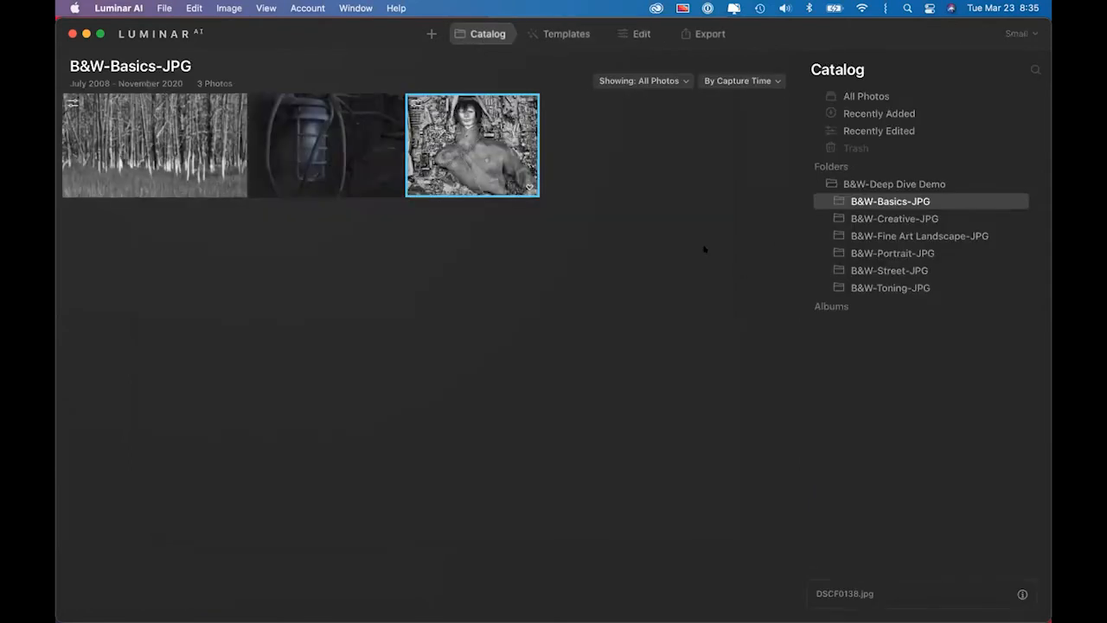
double_click(493, 158)
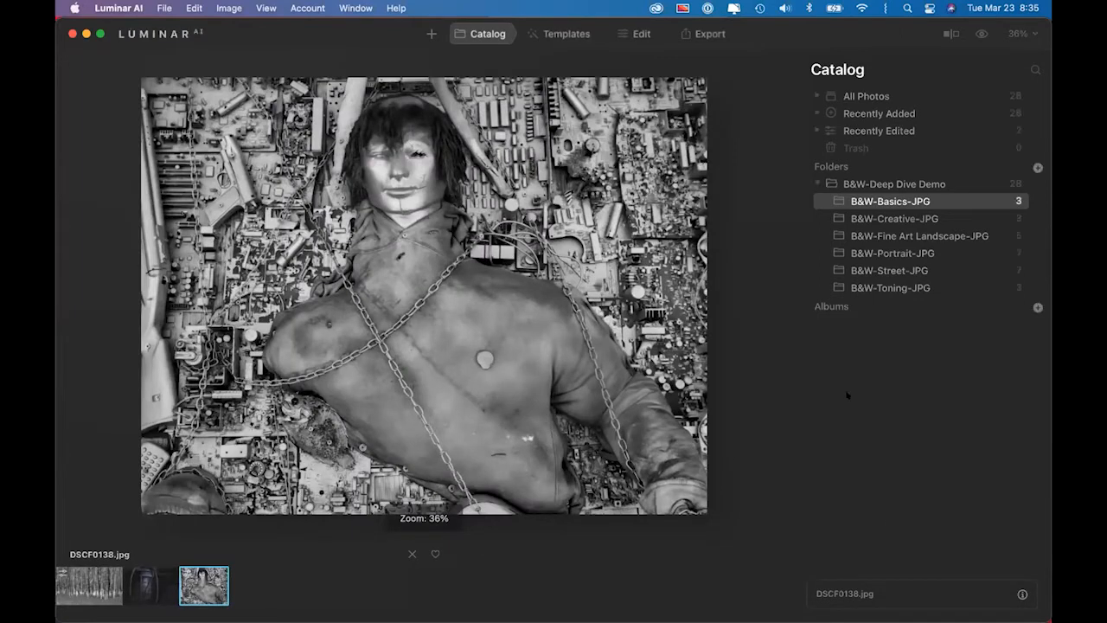
left_click(636, 33)
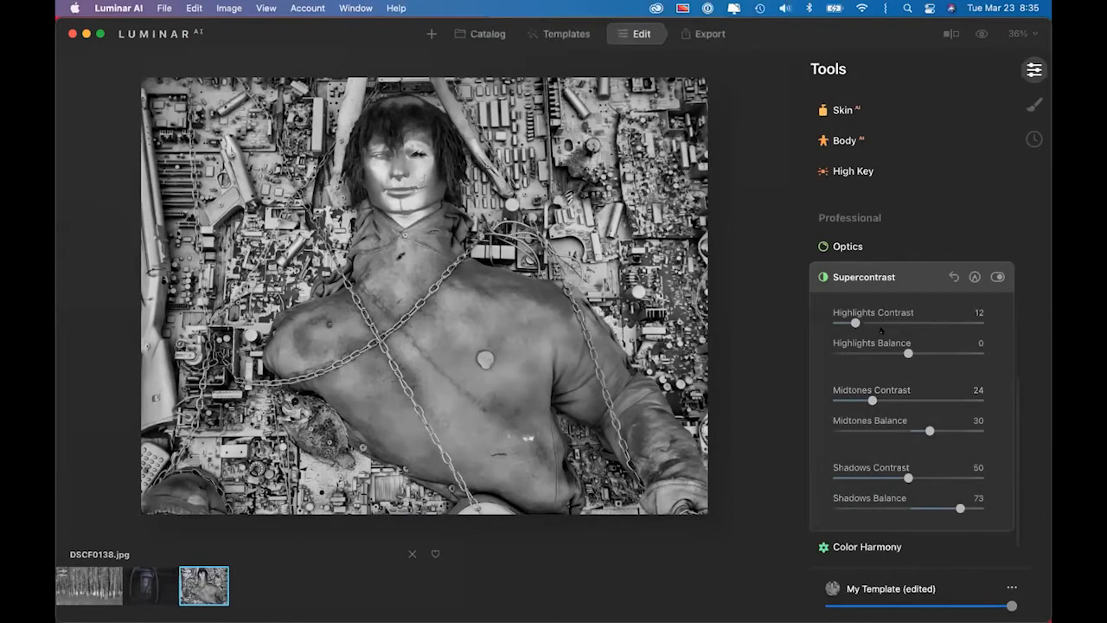
Add a dark vignette centred on the figure's face, with Amount -87 and Size 31
scroll(882, 407, "up", 10)
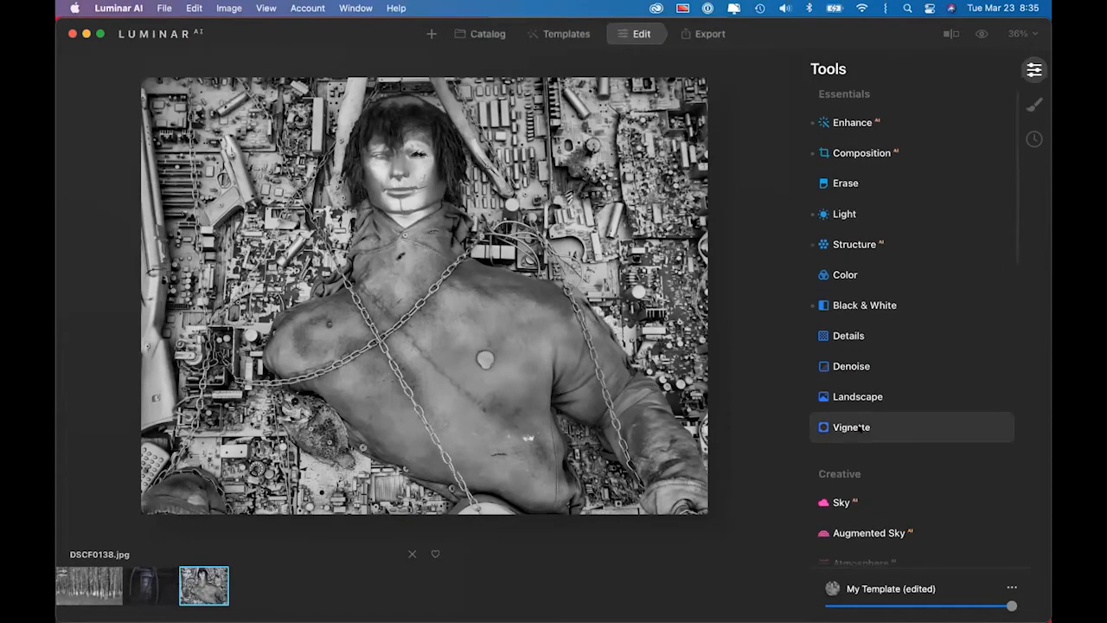
left_click(863, 426)
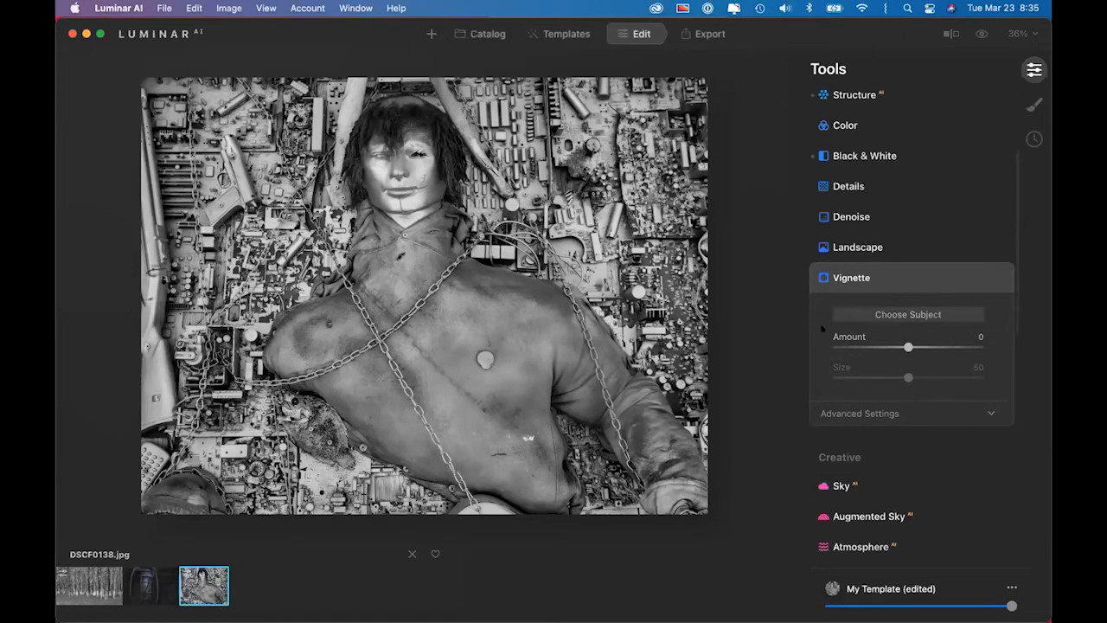
left_click(910, 315)
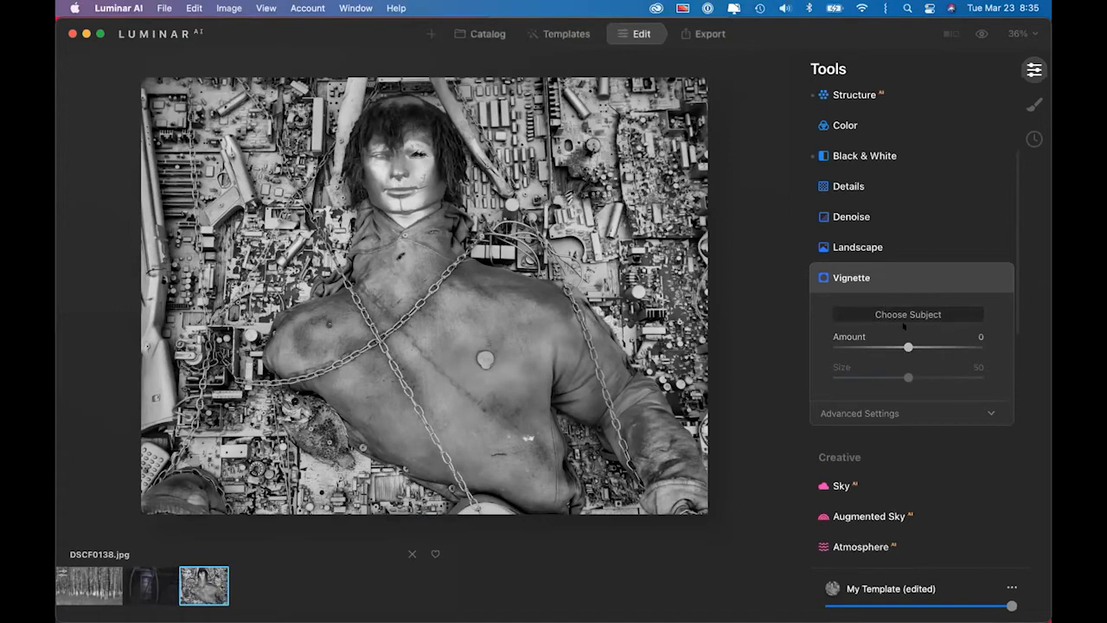
left_click(398, 176)
left_click_drag(893, 347, 835, 347)
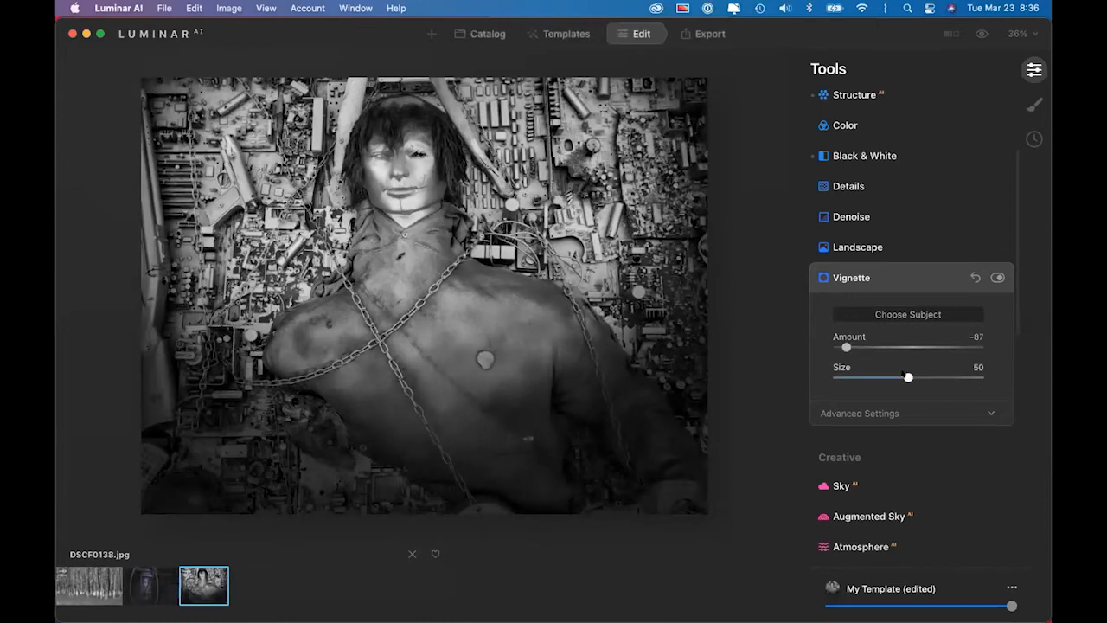
left_click_drag(908, 377, 882, 377)
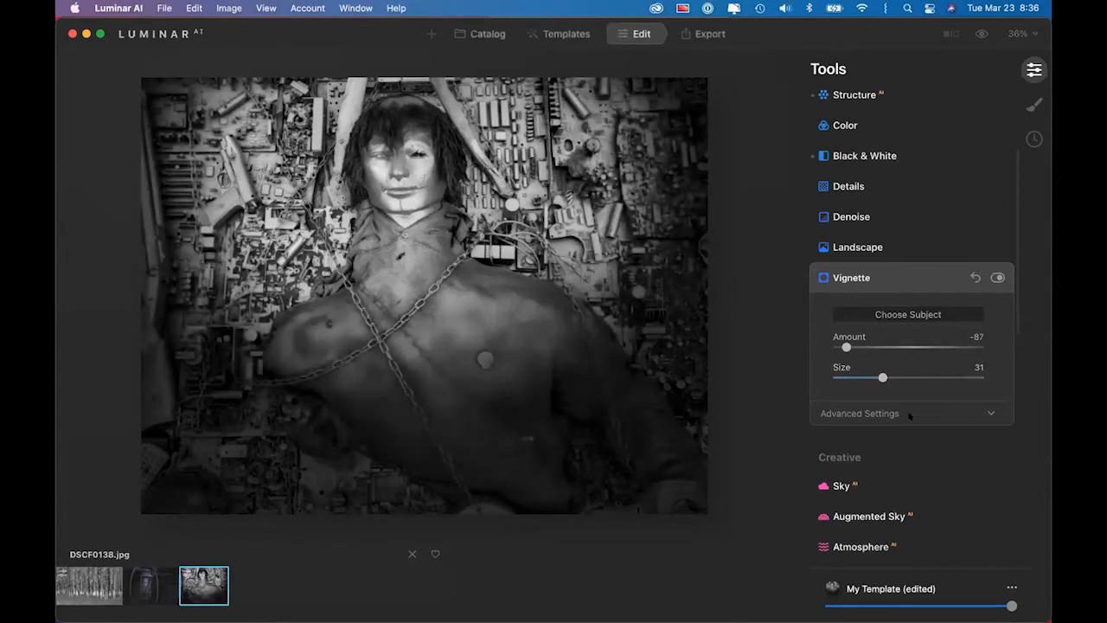
Soften the vignette's edge by setting its Feather to 66
left_click(878, 414)
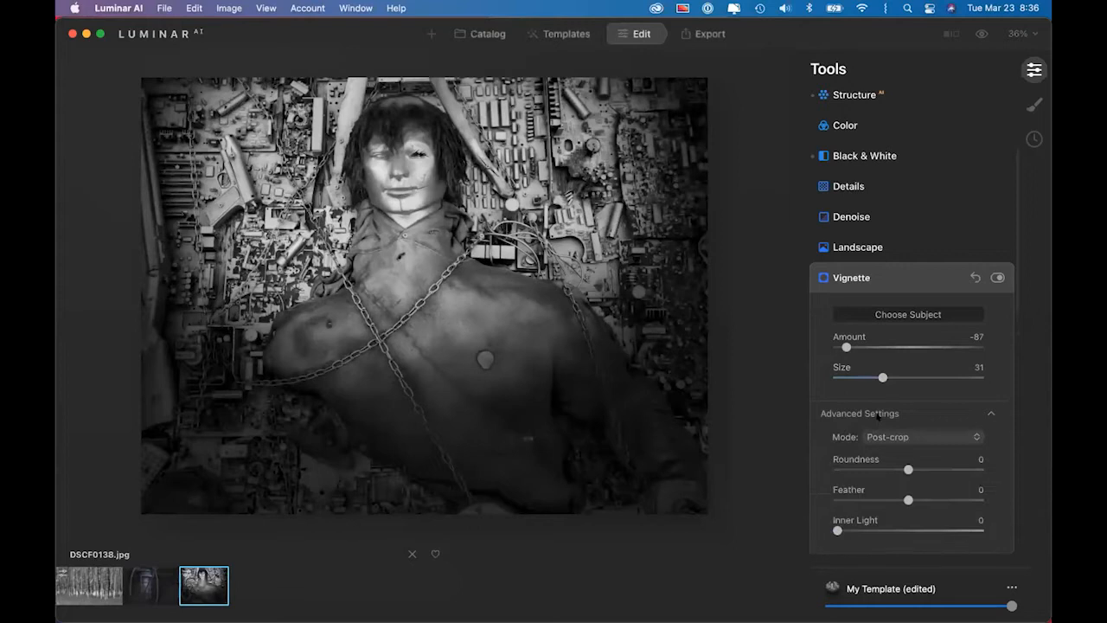
scroll(900, 406, "down", 3)
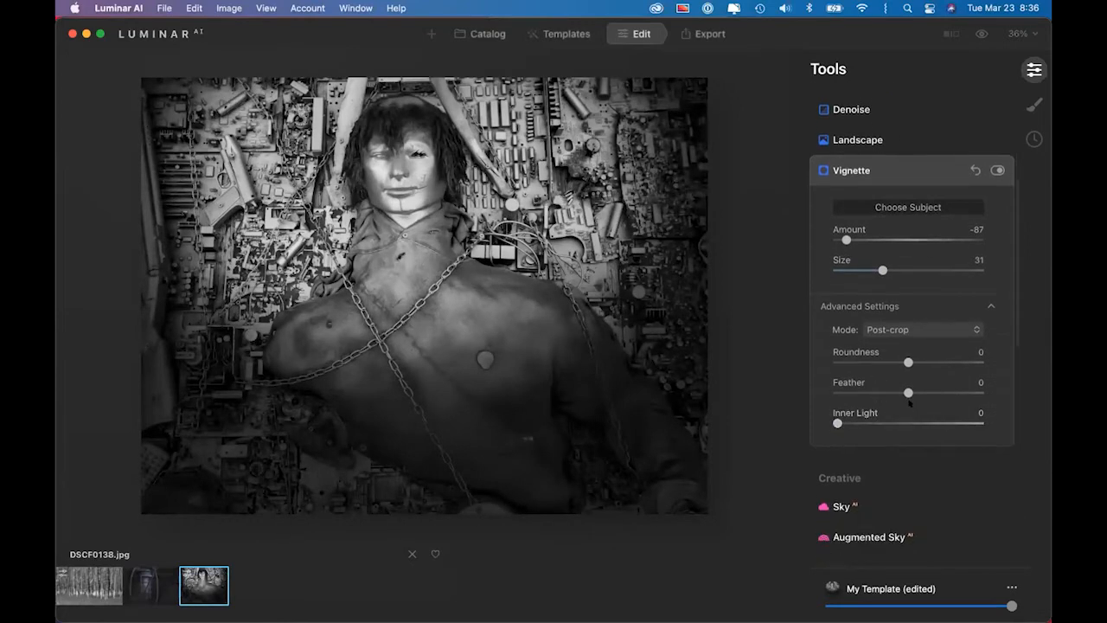
left_click_drag(908, 392, 965, 391)
left_click_drag(887, 393, 955, 393)
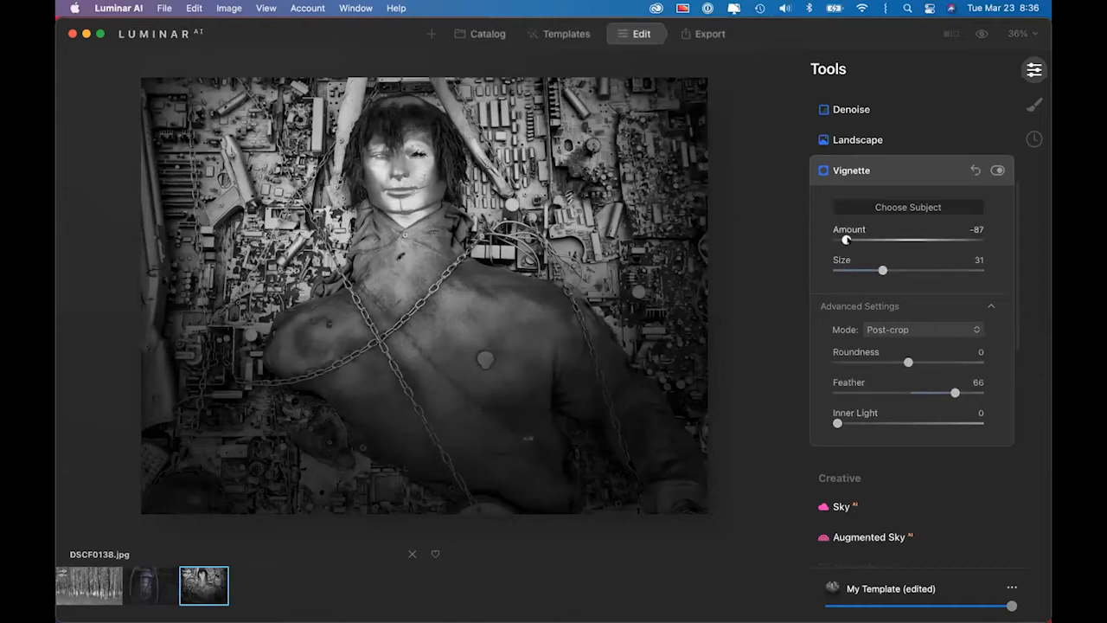
Try a light vignette at Amount 80, return it to a dark -73, and set Inner Light to 4
left_click_drag(847, 239, 976, 239)
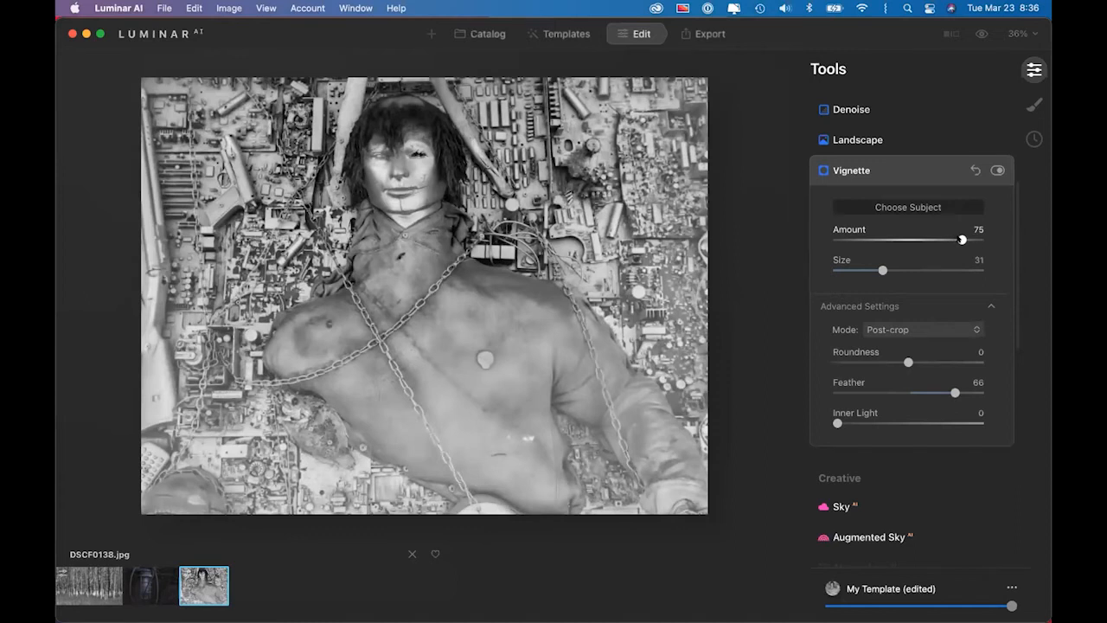
left_click_drag(960, 240, 965, 240)
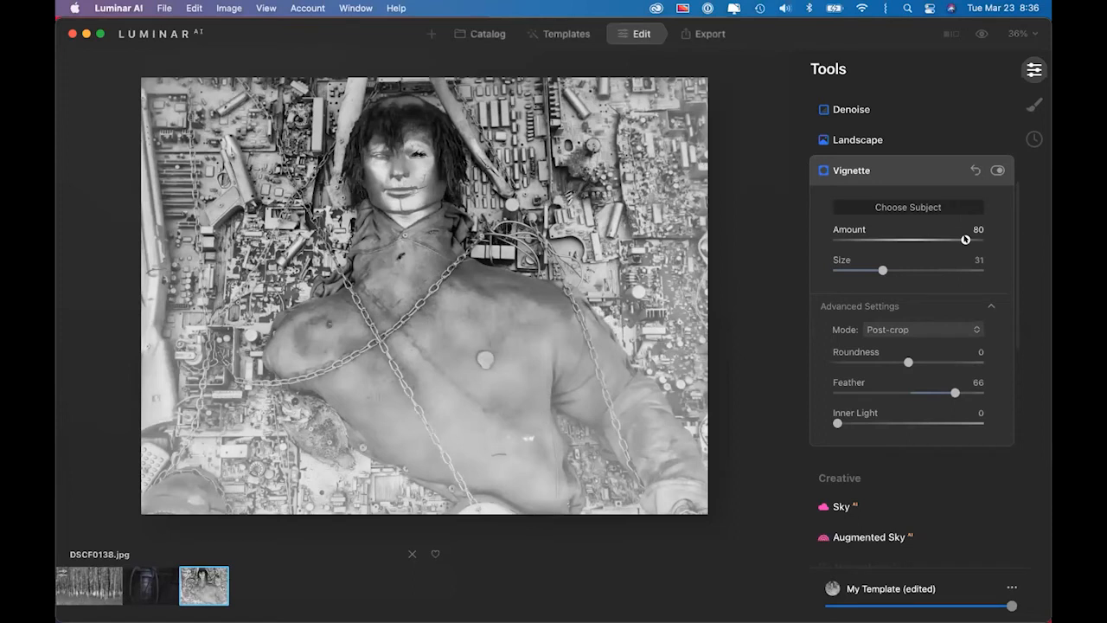
left_click_drag(965, 240, 837, 248)
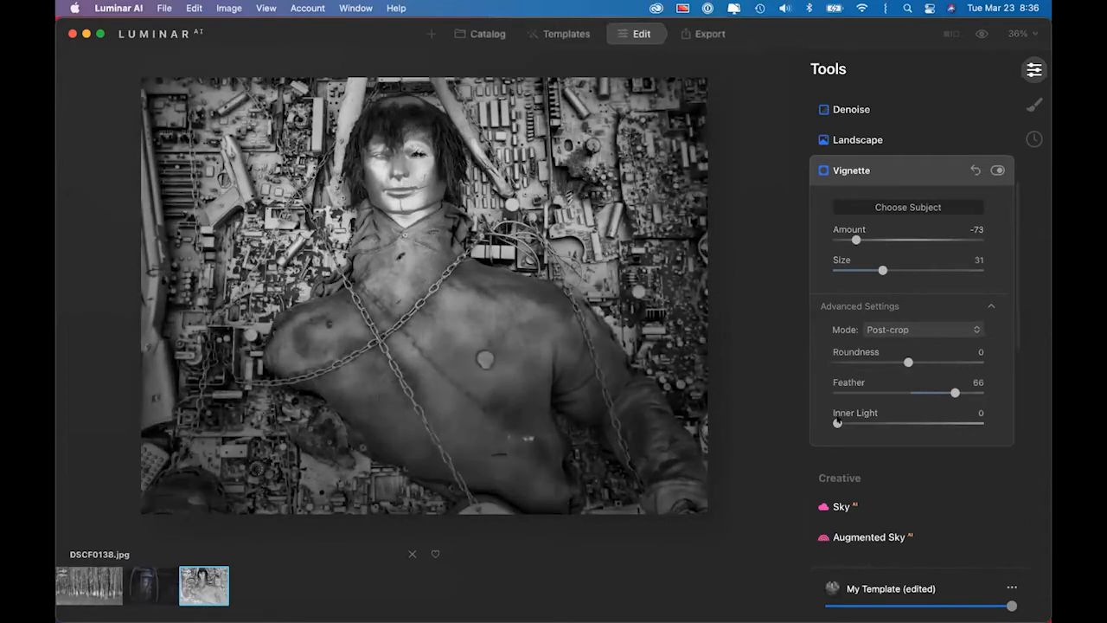
mouse_move(837, 423)
left_mouse_down()
mouse_move(981, 422)
mouse_move(844, 423)
left_mouse_up()
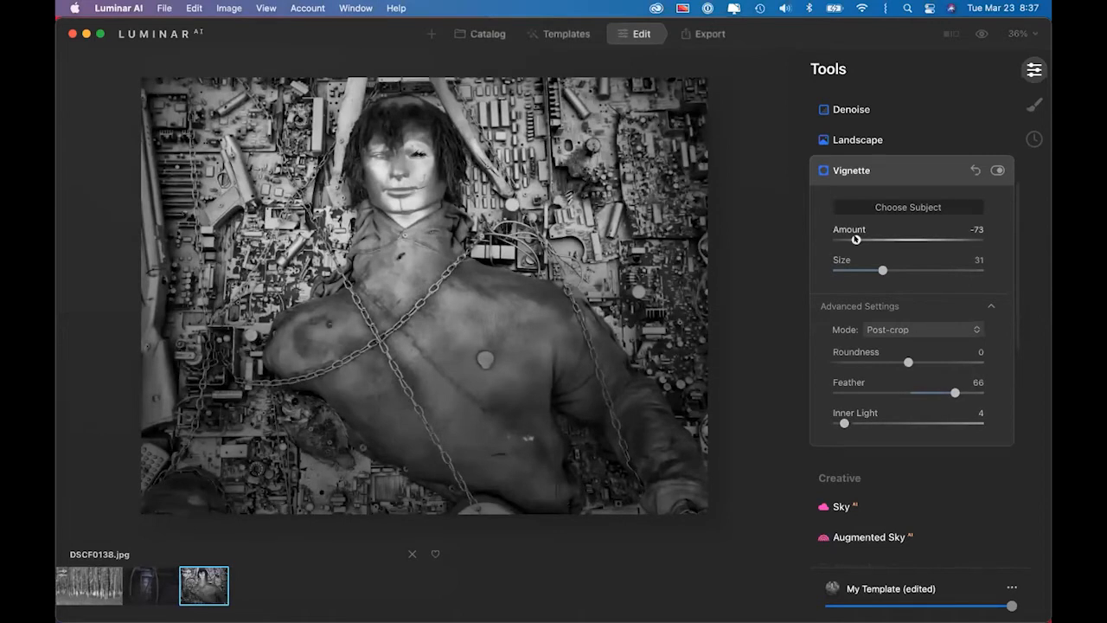
mouse_move(855, 239)
left_mouse_down()
mouse_move(977, 240)
mouse_move(855, 239)
left_mouse_up()
Open the stroller photo DSCF0544.jpg from the B&W-Street-JPG folder
left_click(487, 35)
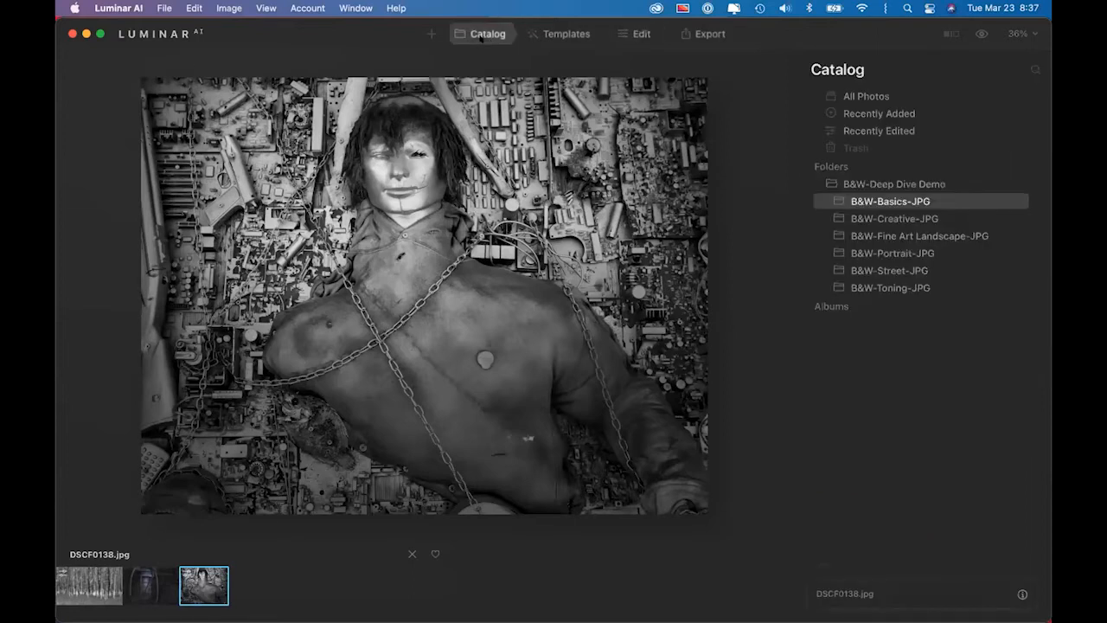
left_click(889, 271)
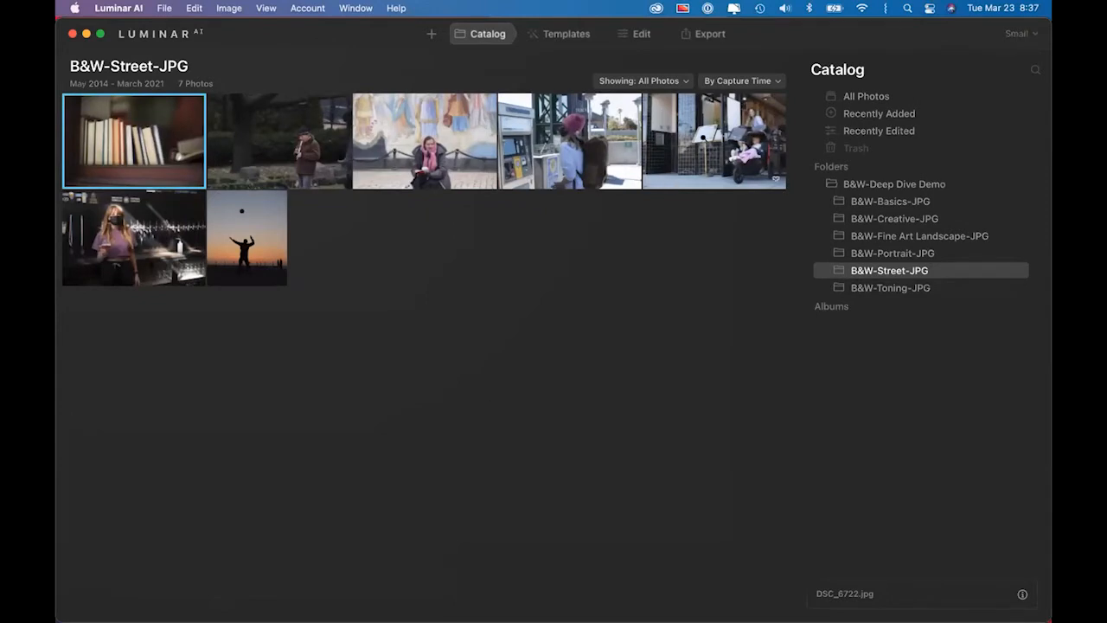
double_click(705, 140)
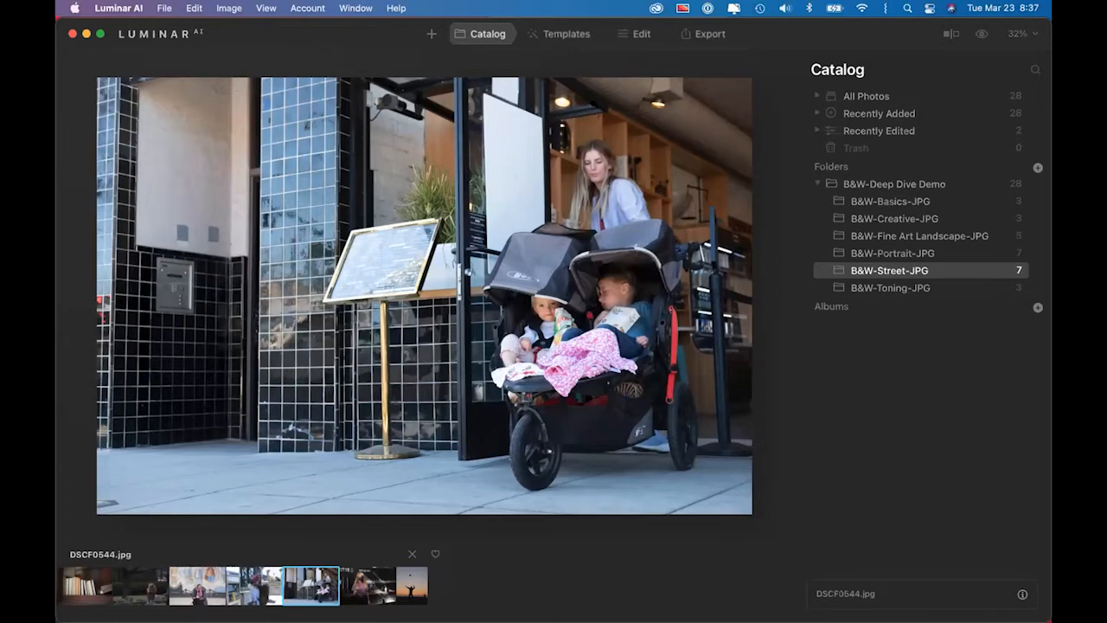
Apply the Abbey Street template from the favorite templates to DSCF0544.jpg
left_click(556, 38)
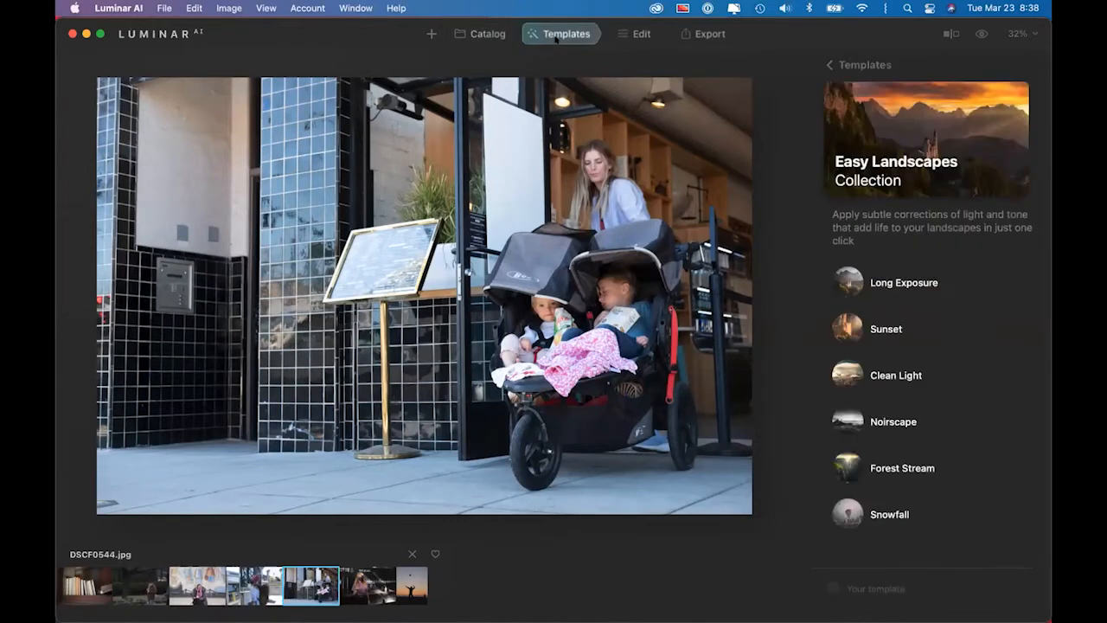
left_click(869, 65)
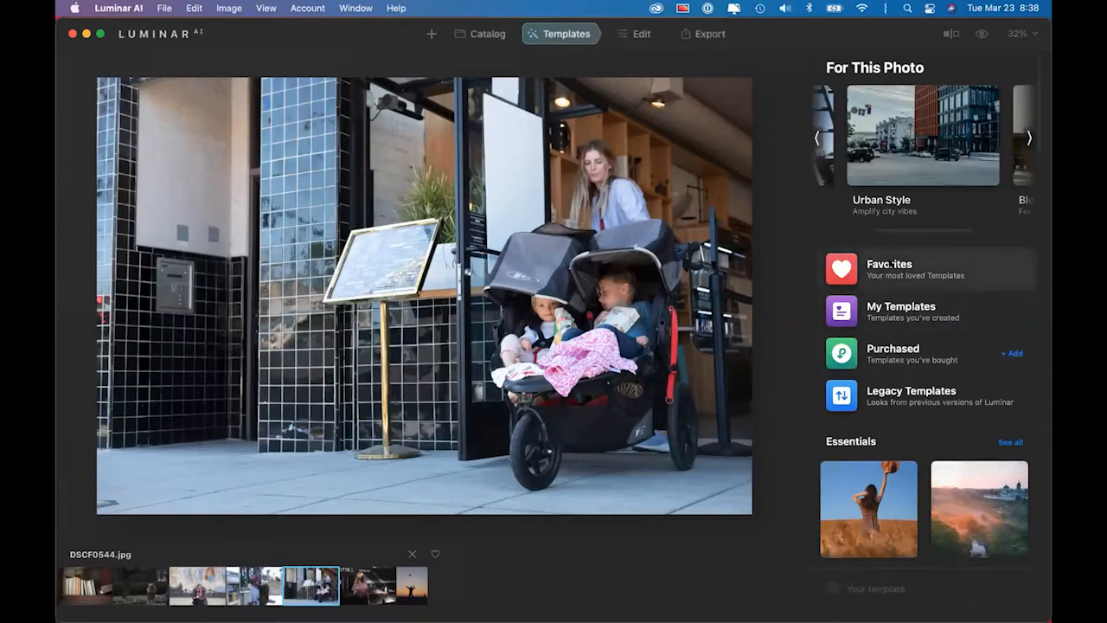
left_click(891, 263)
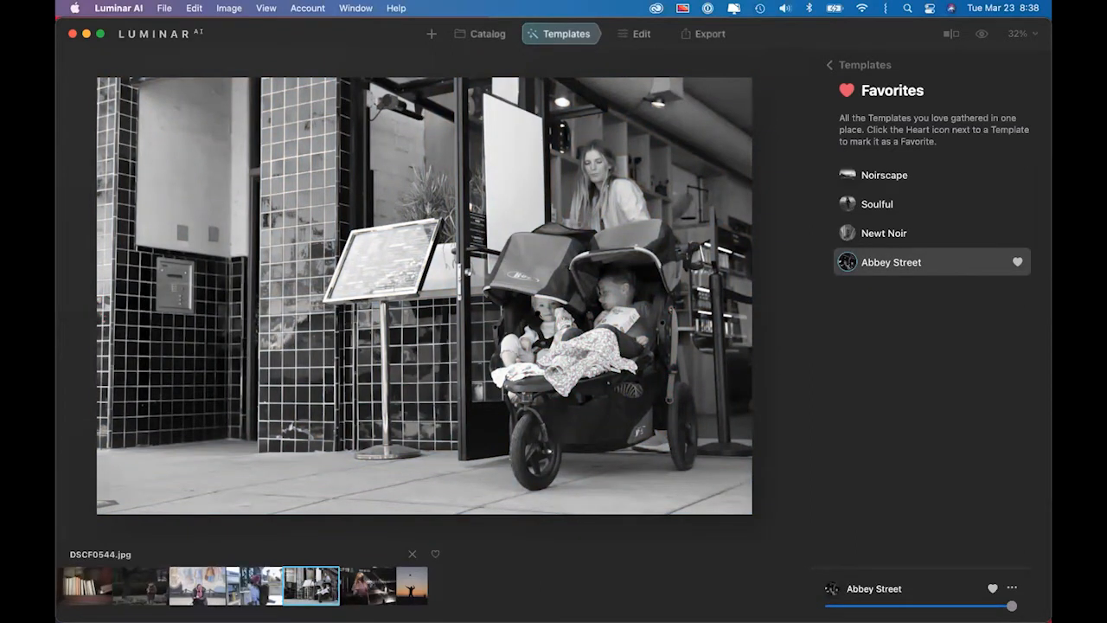
Crop the stroller photo DSCF0544.jpg to a 1:1 (Square) ratio, repositioning the image so the whole stroller sits inside the frame
left_click(568, 341)
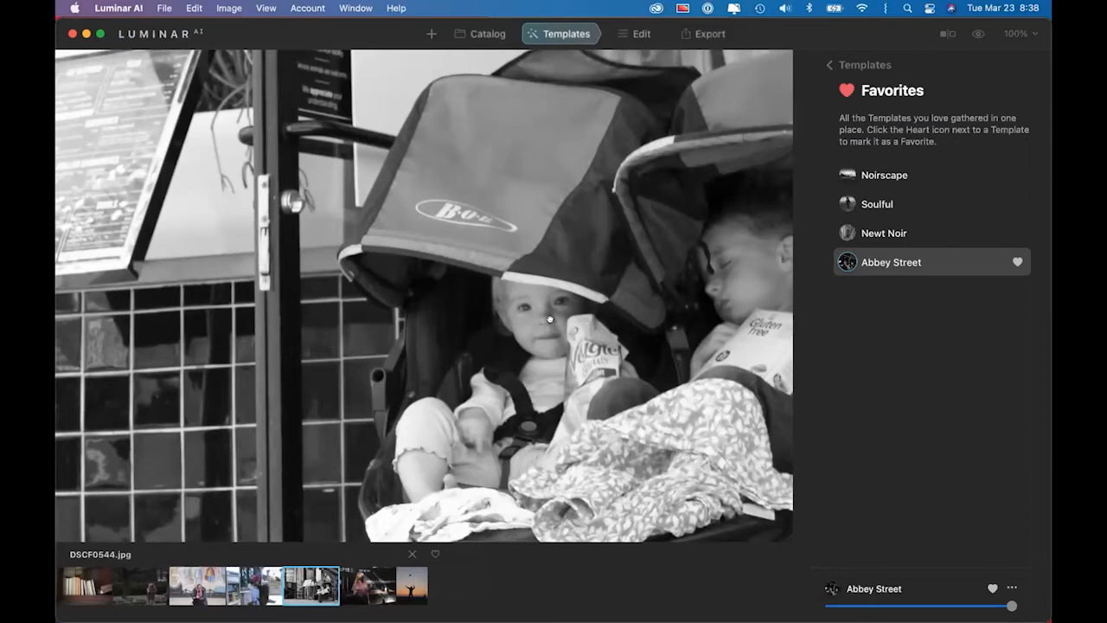
double_click(550, 319)
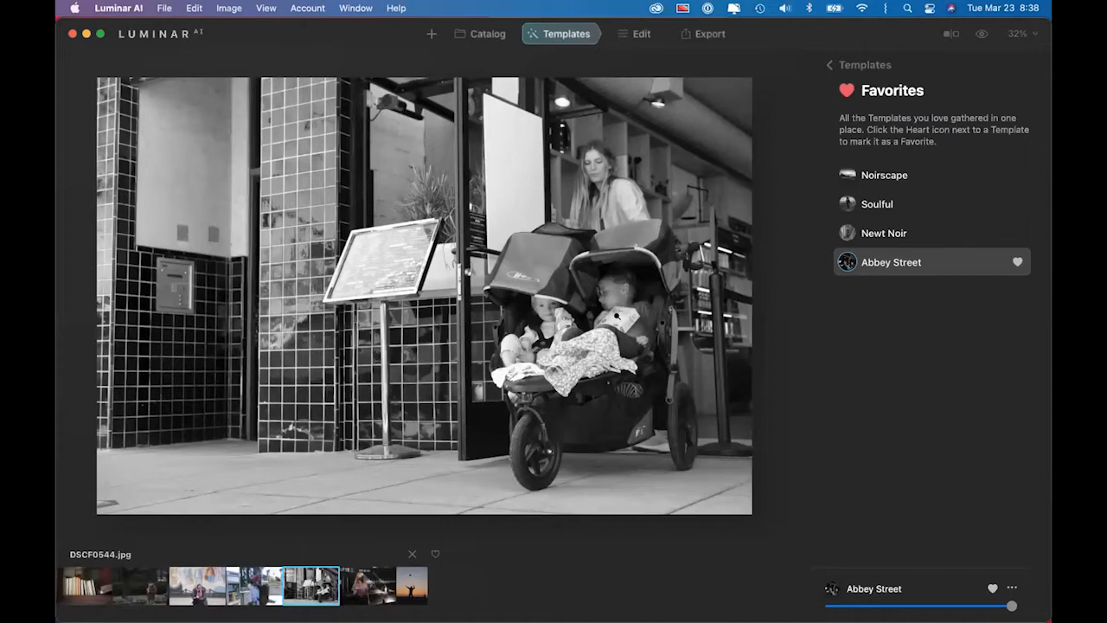
left_click(638, 35)
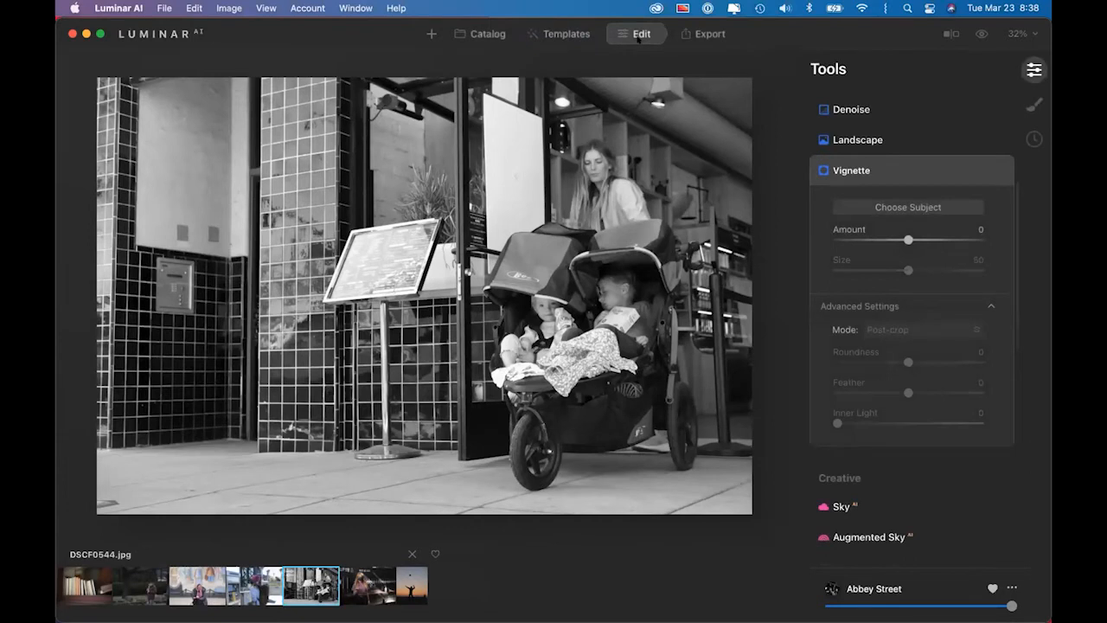
scroll(956, 239, "up", 5)
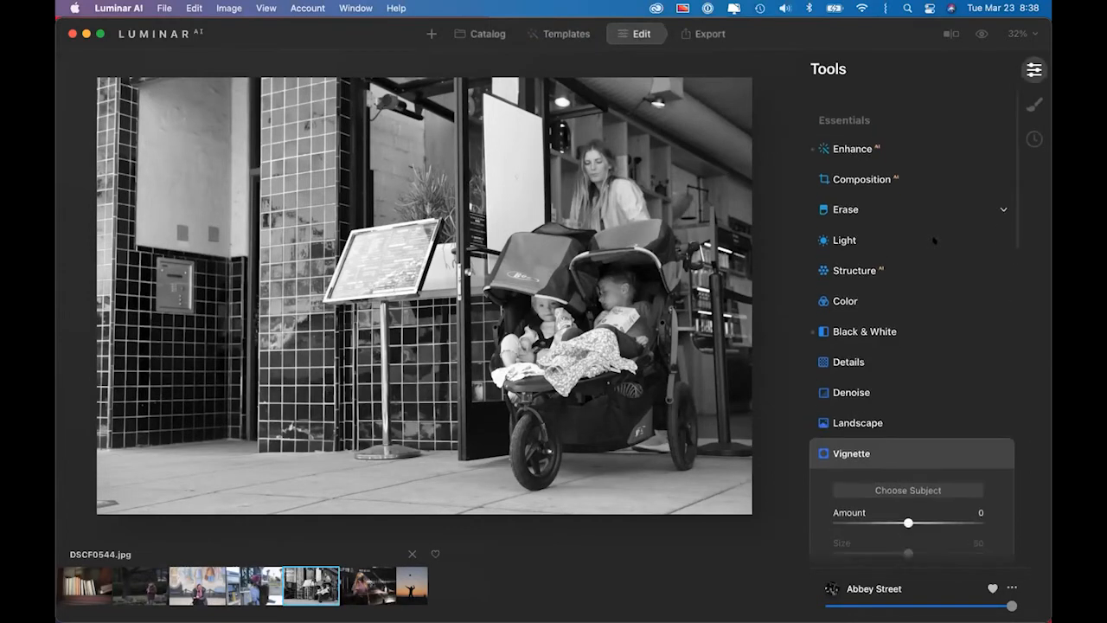
left_click(861, 160)
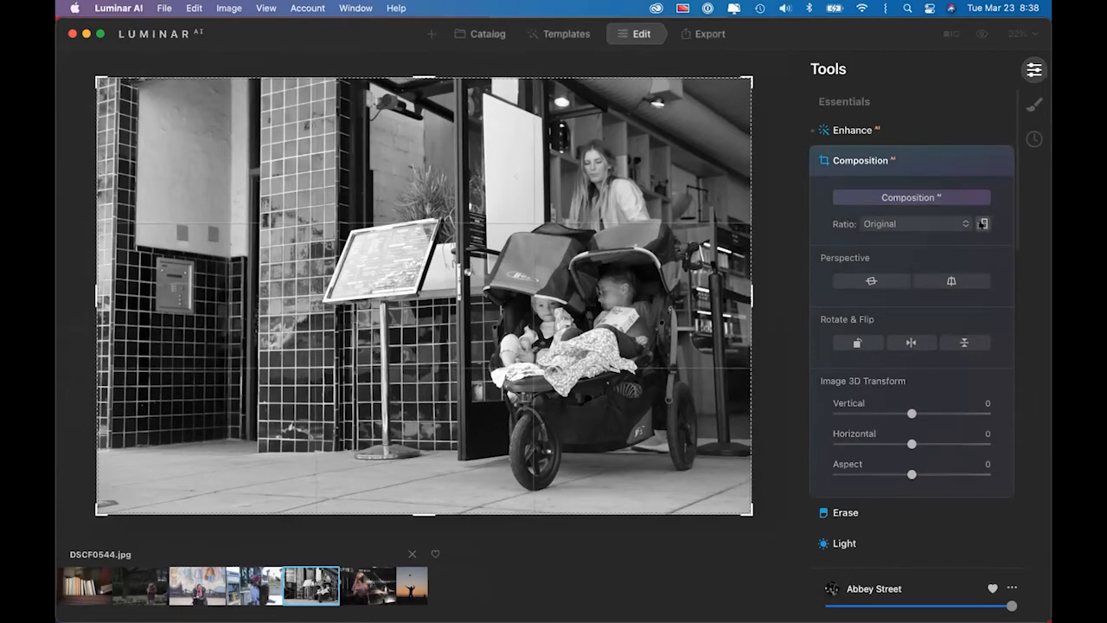
left_click(982, 223)
left_click(947, 224)
left_click(947, 225)
left_click(946, 224)
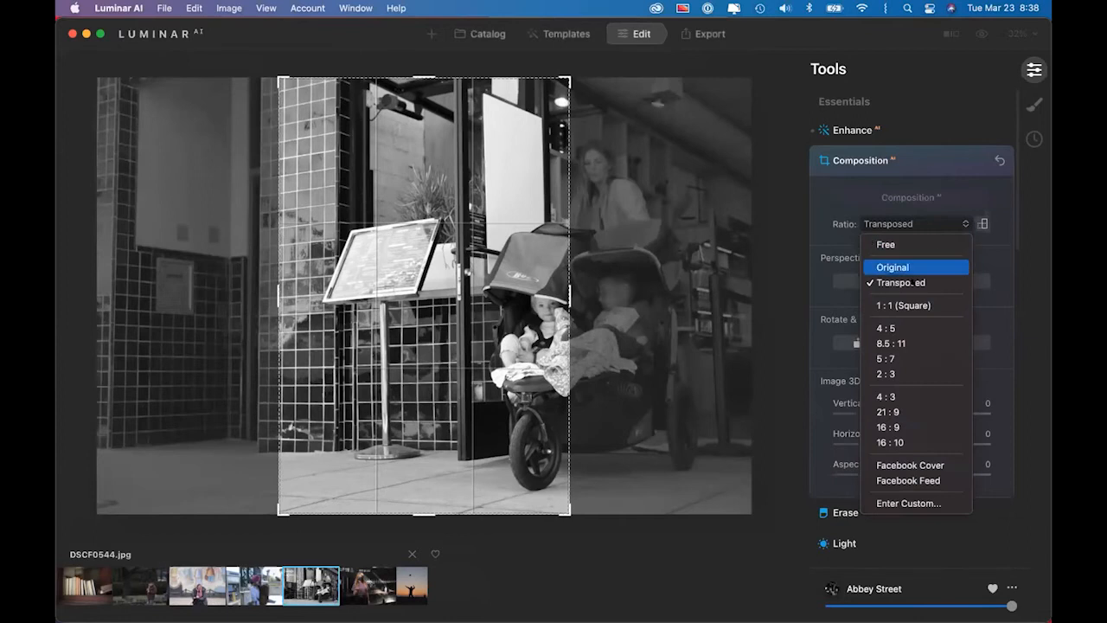
left_click(910, 304)
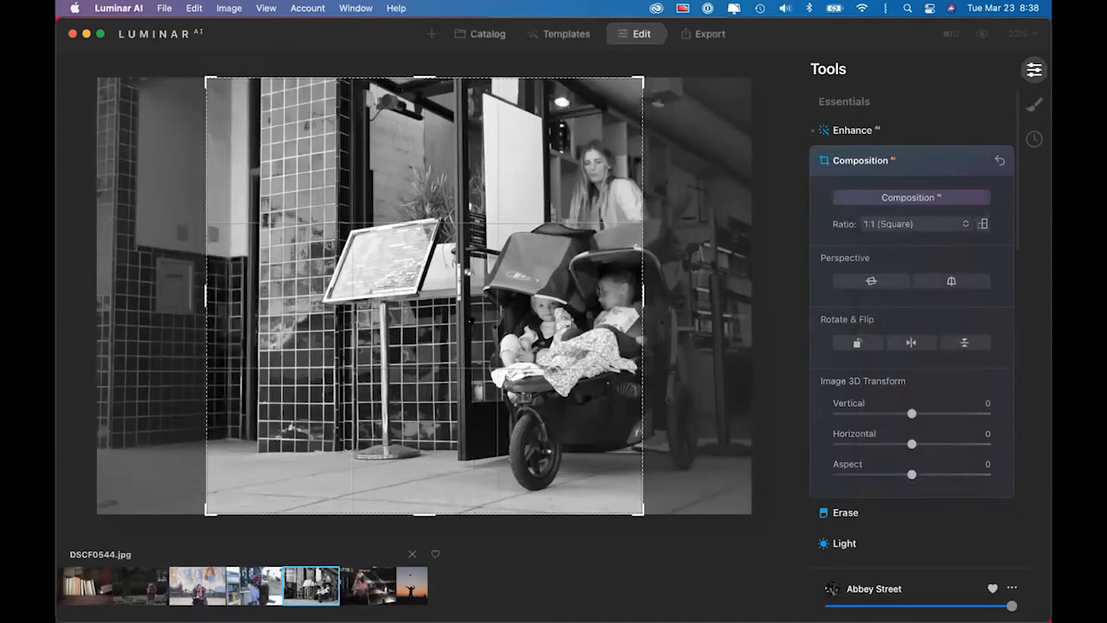
left_click_drag(509, 319, 317, 318)
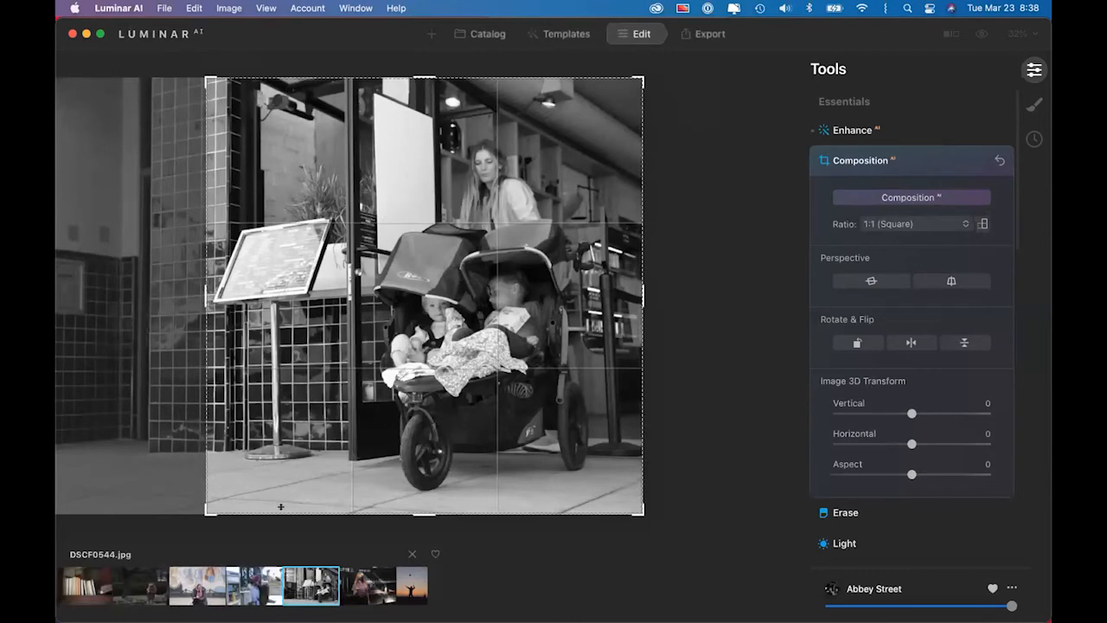
left_click(925, 160)
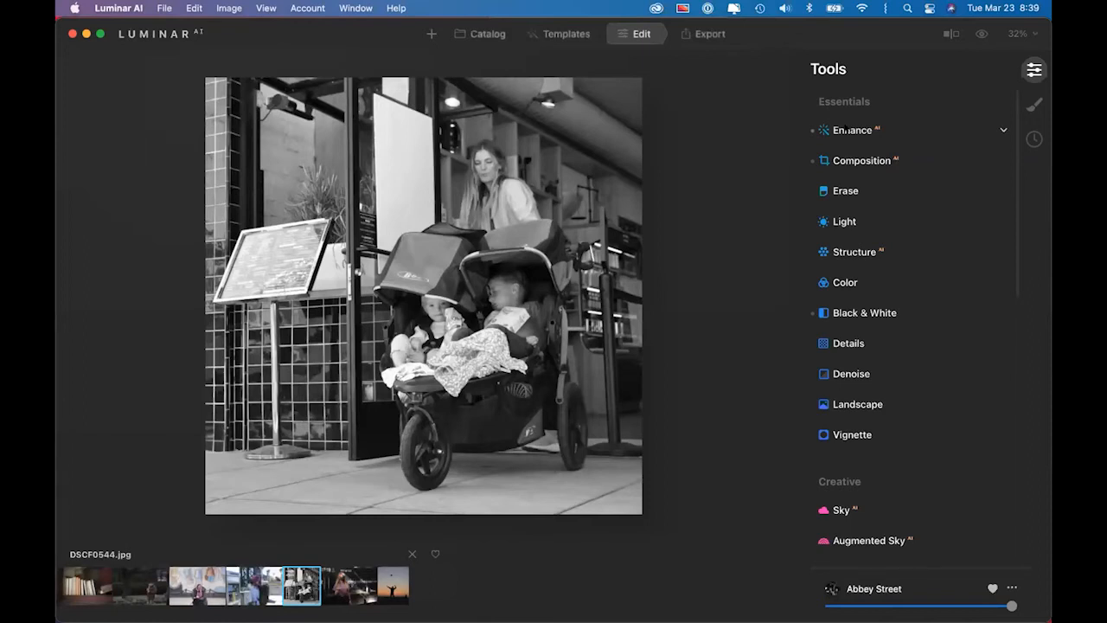
Set the Enhance AI Accent to 54 on the cropped stroller photo
left_click(850, 130)
left_click_drag(907, 175, 914, 175)
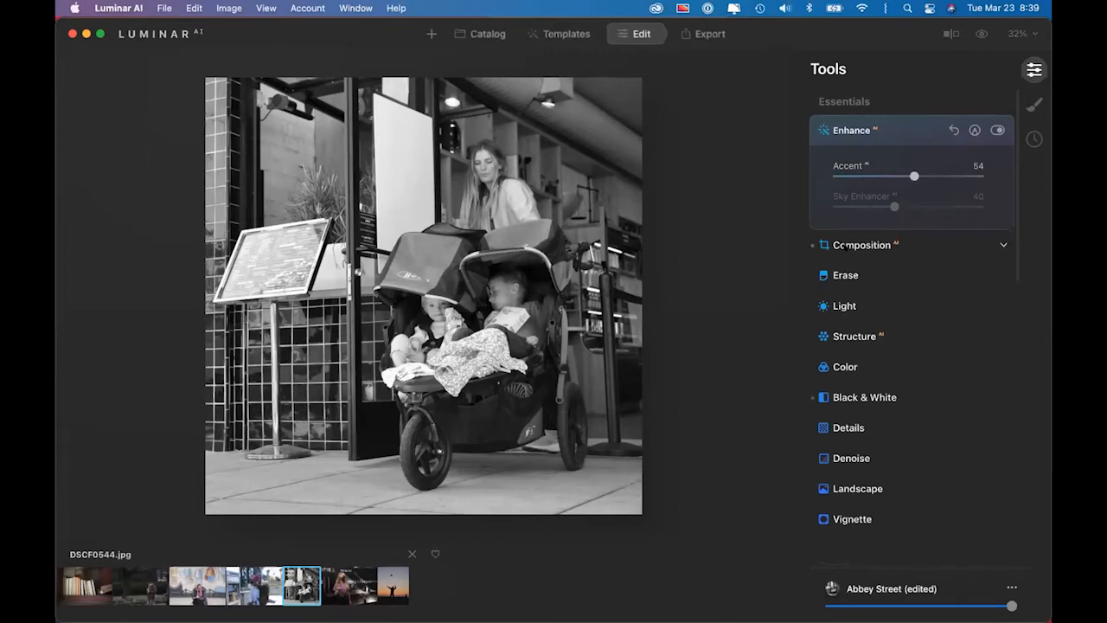
Set Supercontrast's Shadows Contrast and Shadows Balance to 42 each, and compare the stroller photo with its original
scroll(839, 234, "down", 1)
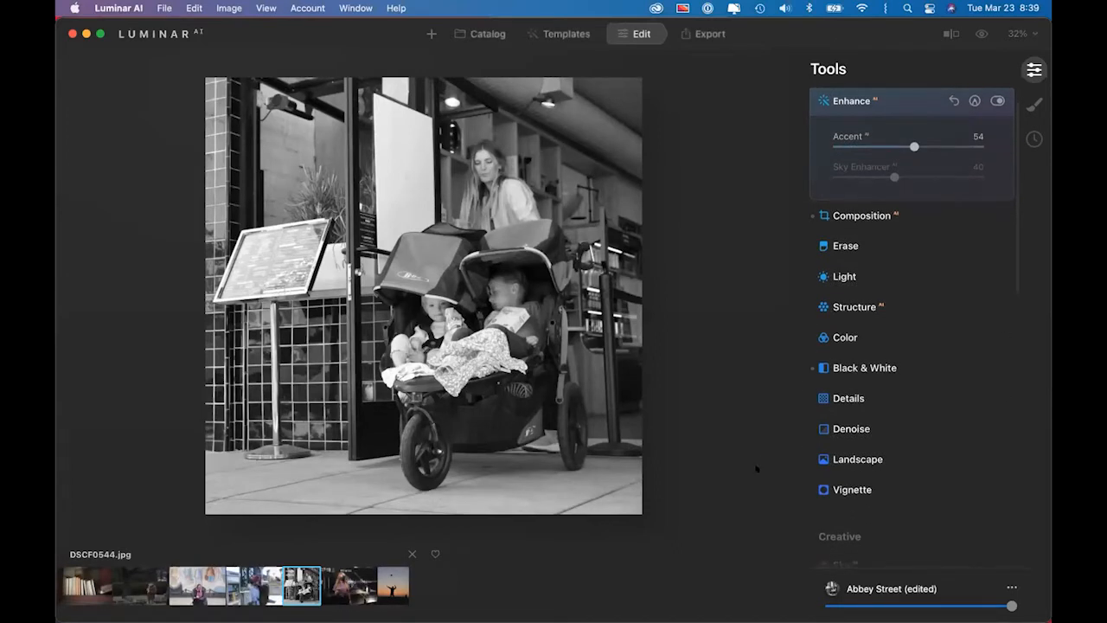
scroll(955, 372, "down", 5)
scroll(956, 373, "down", 14)
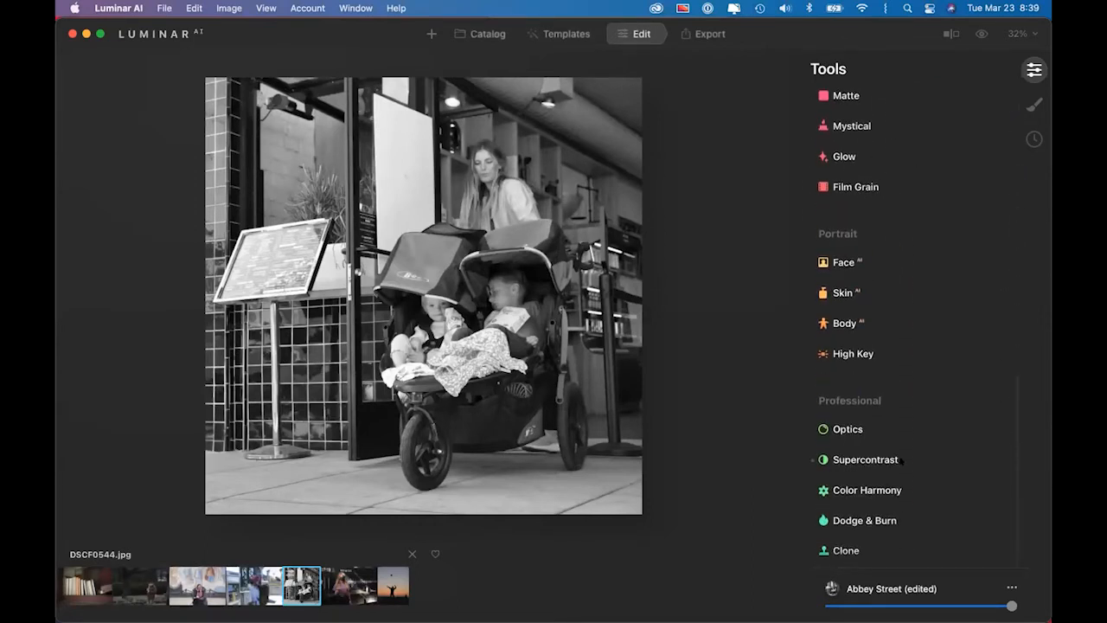
left_click(900, 459)
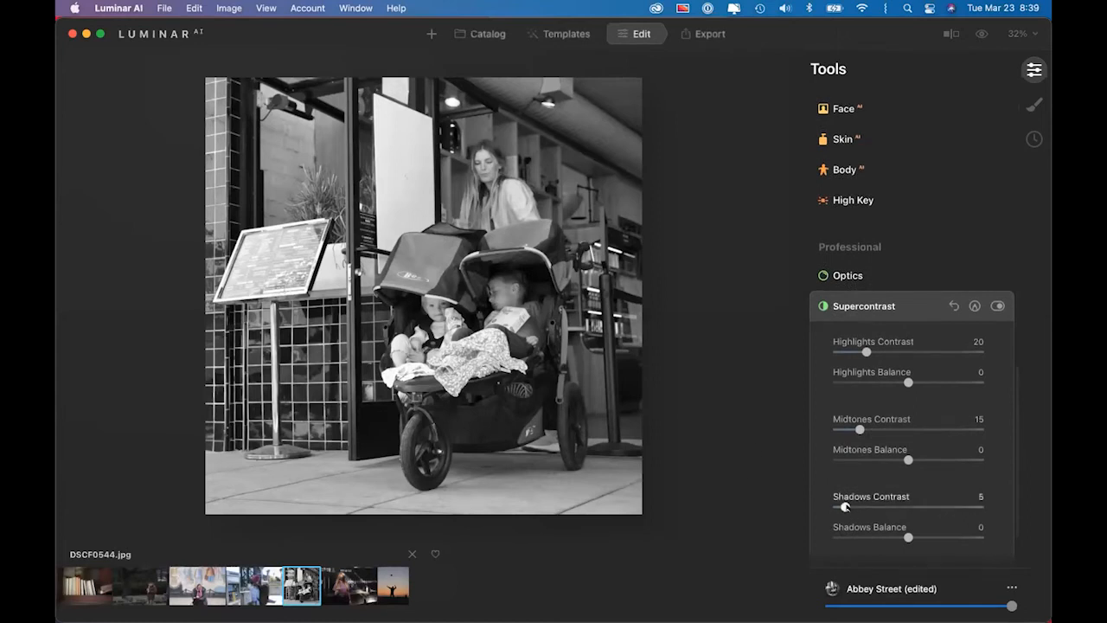
left_click_drag(845, 508, 888, 507)
left_click_drag(941, 537, 939, 537)
left_click(888, 506)
left_click(899, 506)
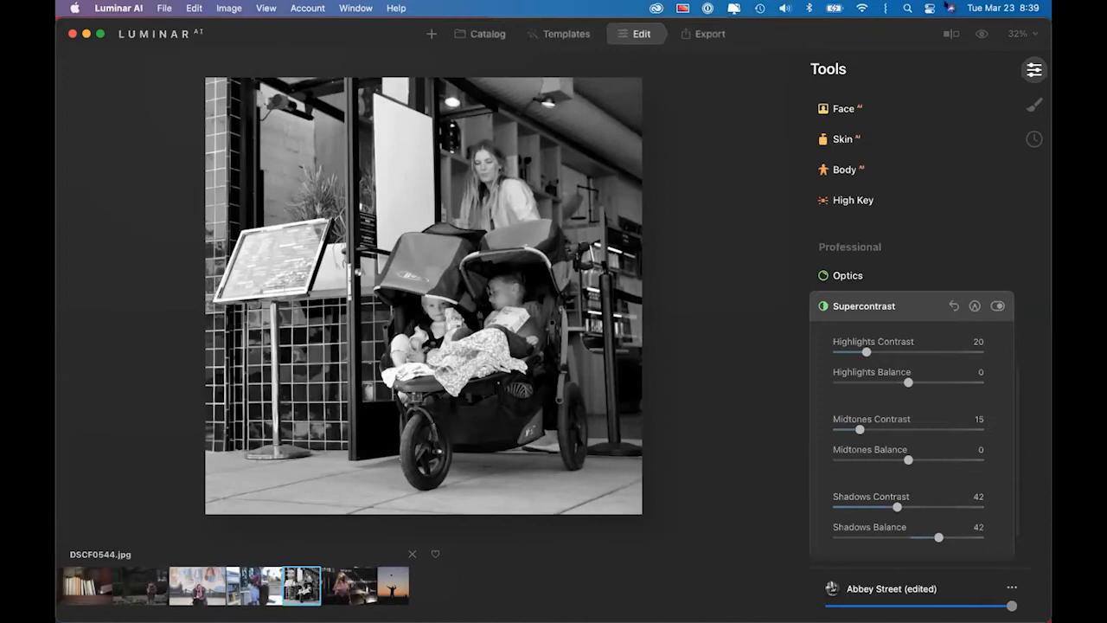
left_click(980, 34)
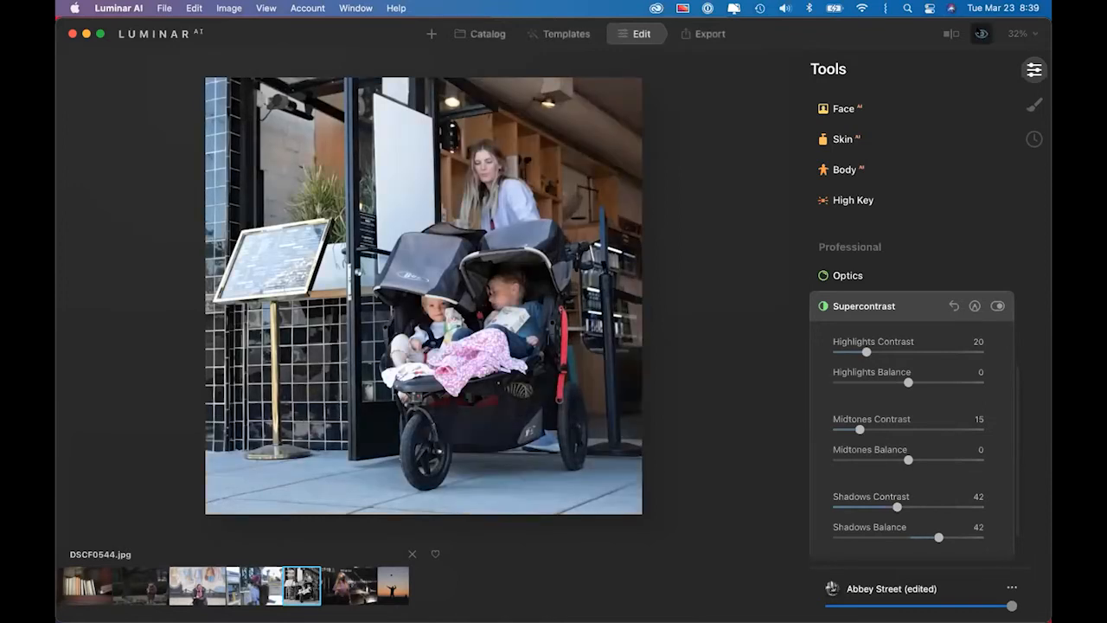
left_click(981, 34)
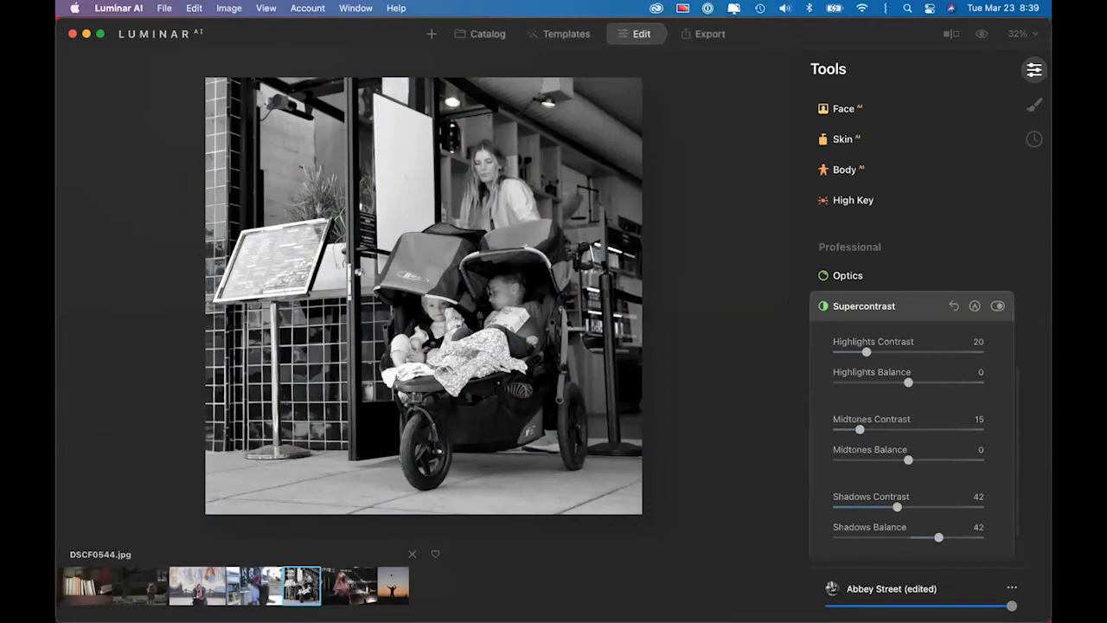
Darken the stroller photo's edges with a vignette at Amount -44, and slightly raise its Inner Light and Feather
scroll(881, 252, "up", 10)
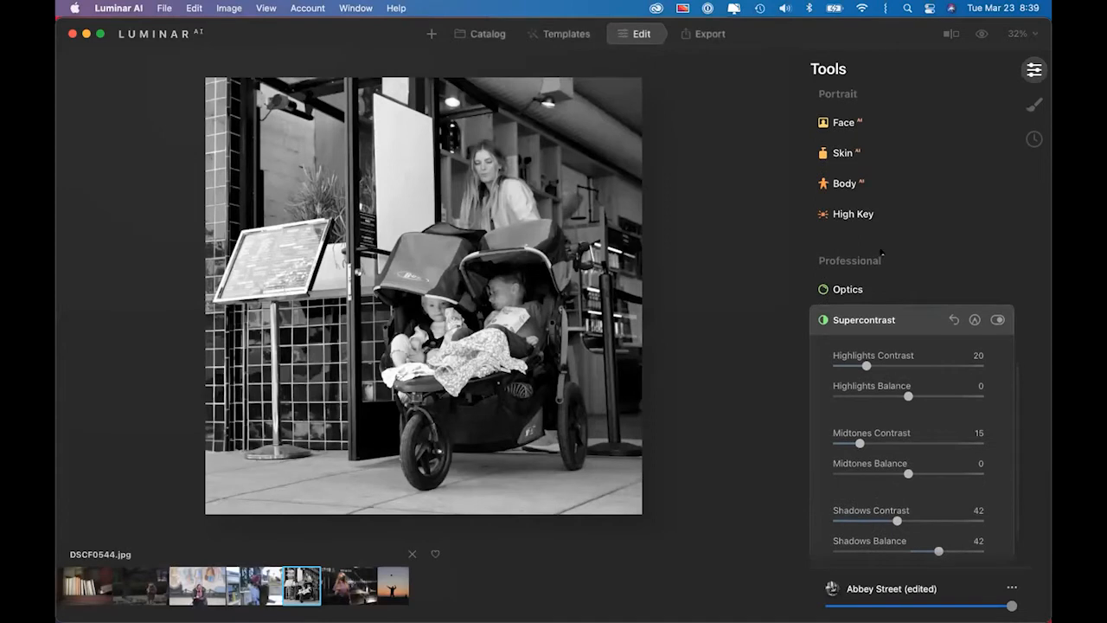
scroll(869, 244, "up", 3)
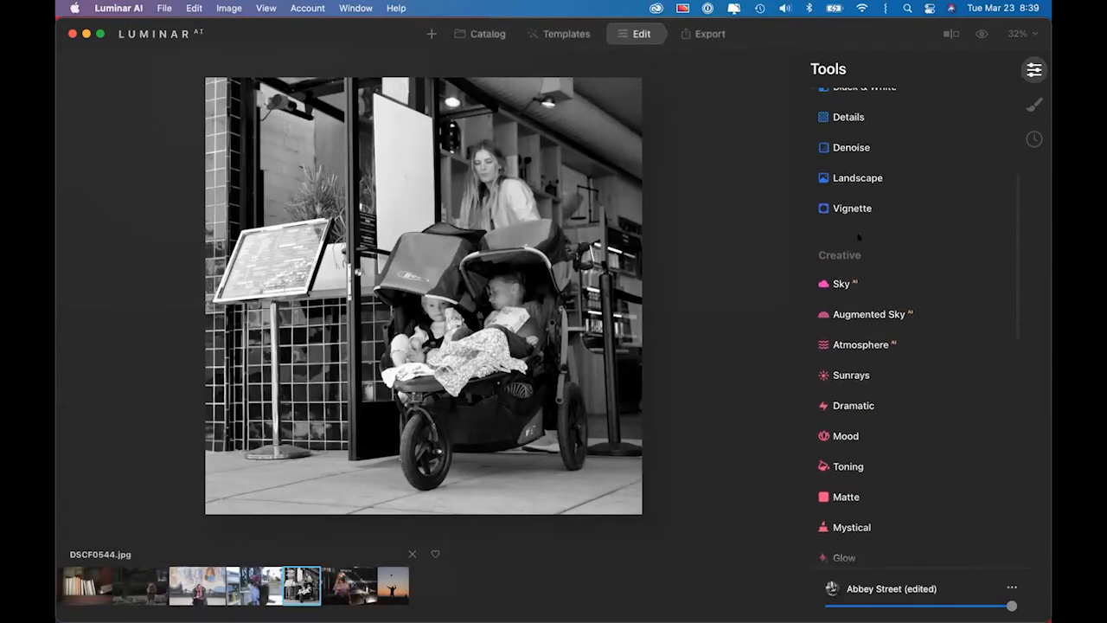
left_click(848, 209)
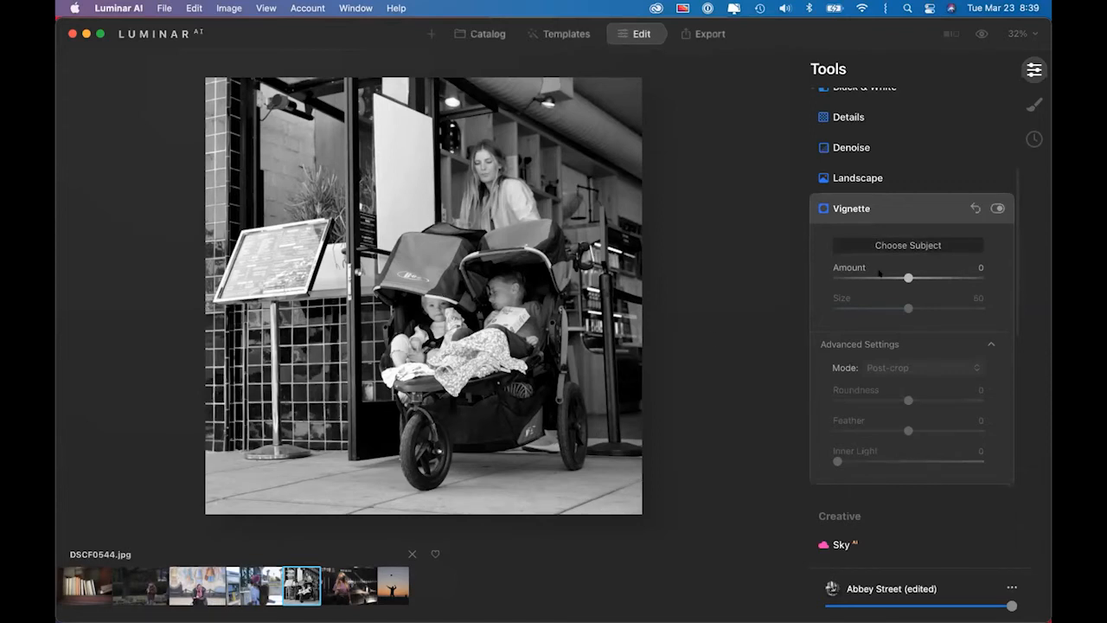
left_click_drag(907, 276, 869, 276)
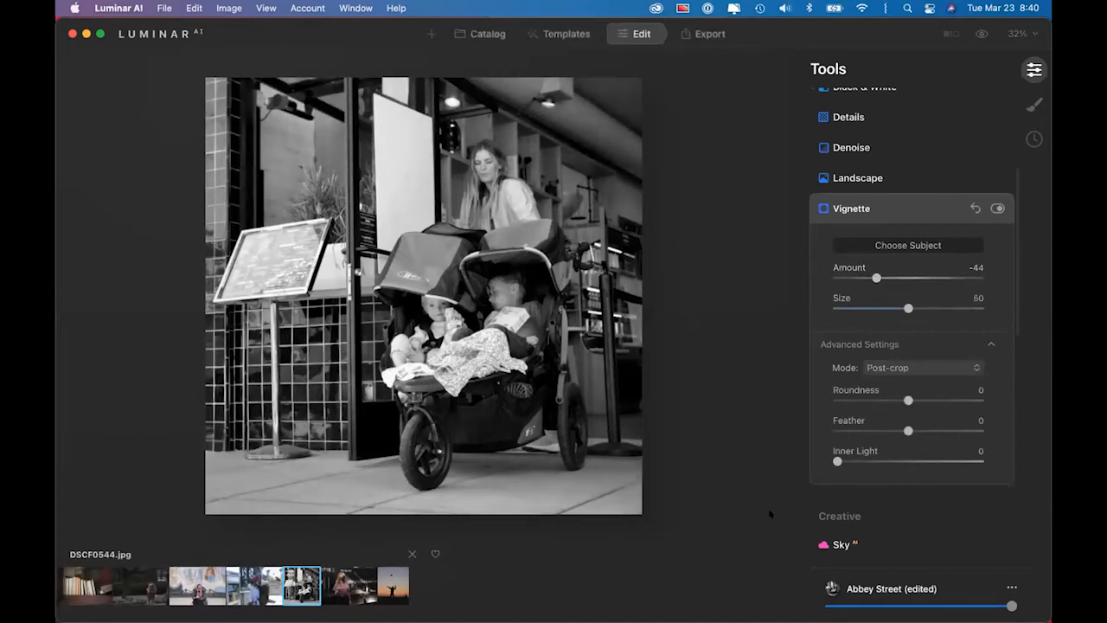
left_click_drag(837, 462, 842, 462)
left_click_drag(908, 430, 922, 430)
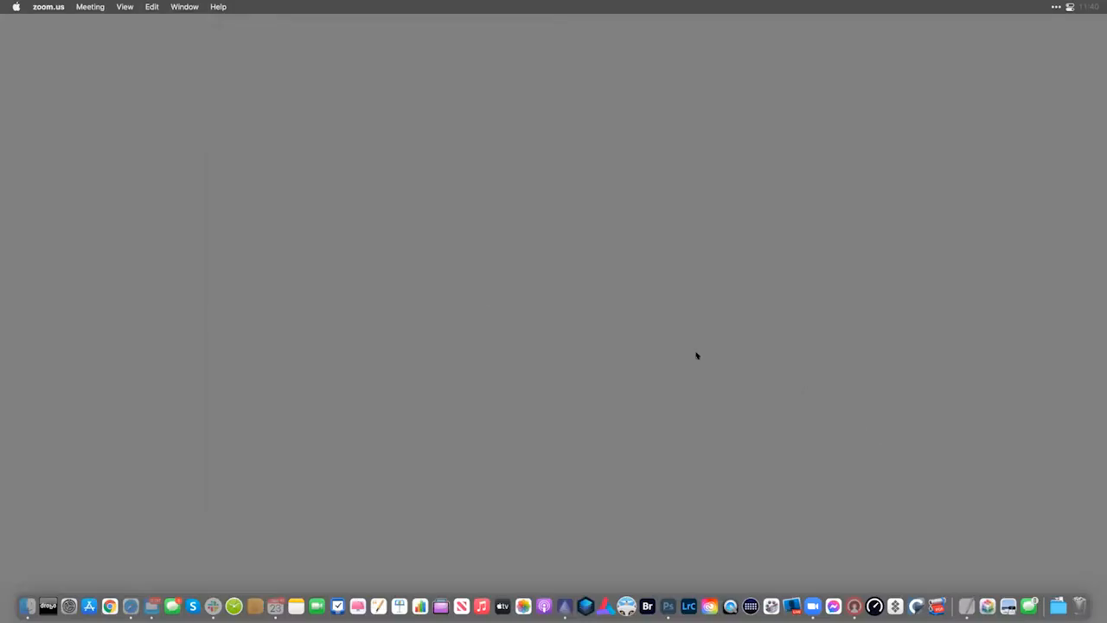
Switch to Luminar AI and open IMG_9380.CR2, the bride holding the bouquet beside a window, from the Bridal Session folder
key("super+Tab")
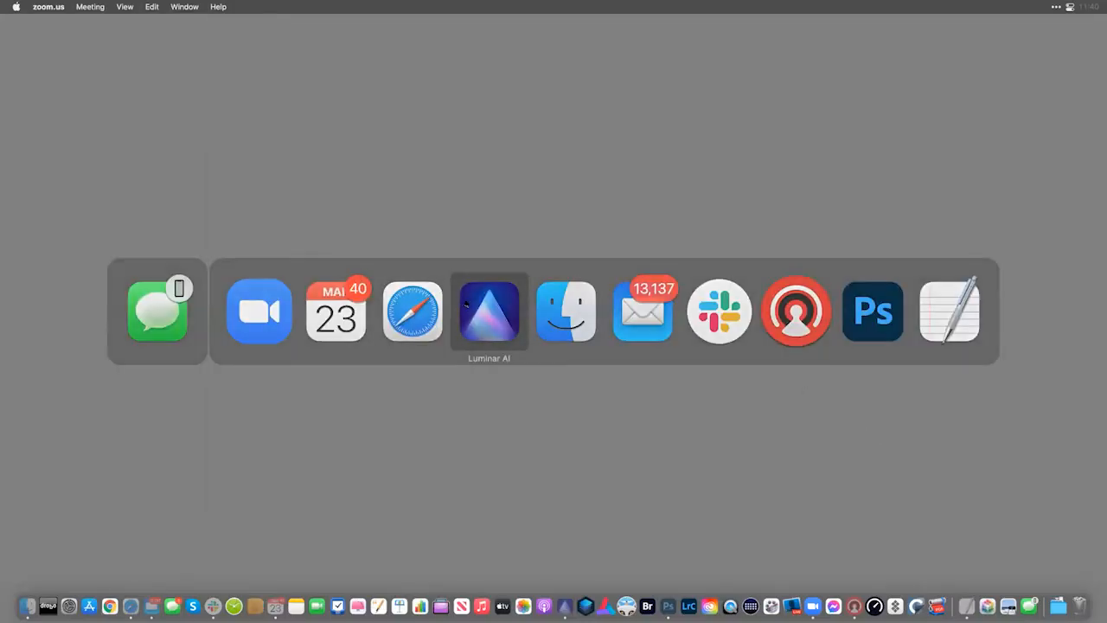
left_click(463, 303)
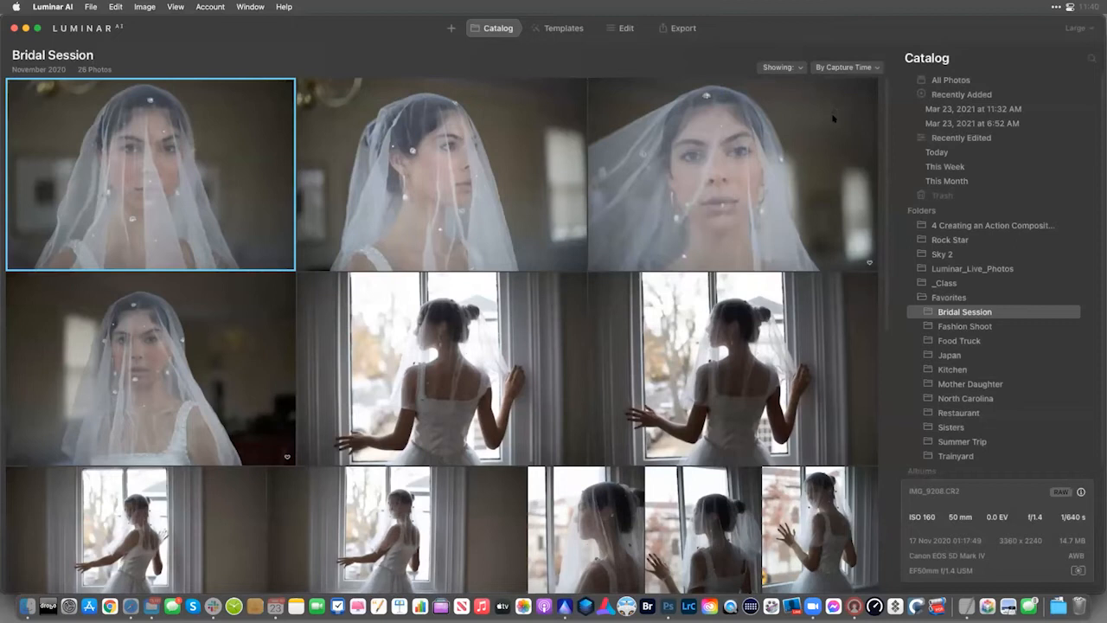
scroll(475, 252, "down", 1)
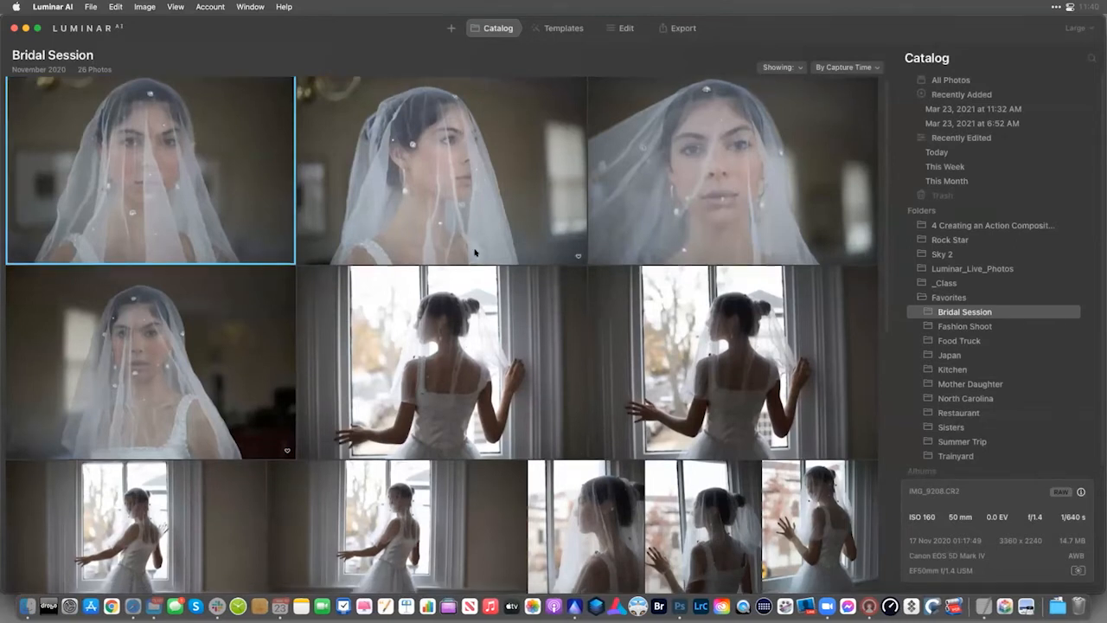
scroll(475, 253, "down", 10)
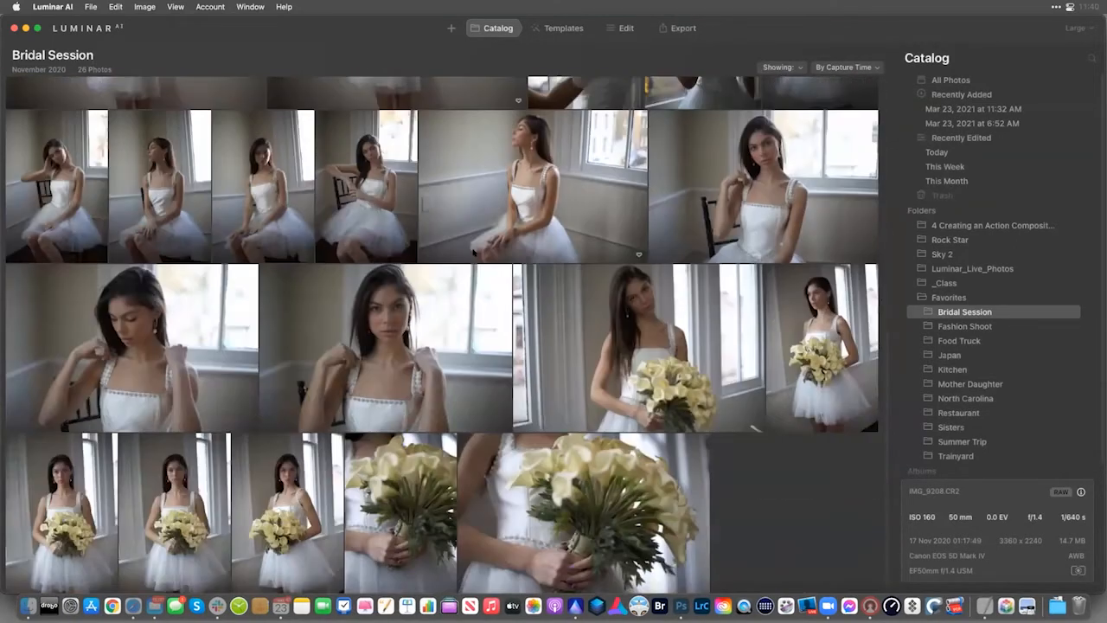
scroll(475, 253, "down", 1)
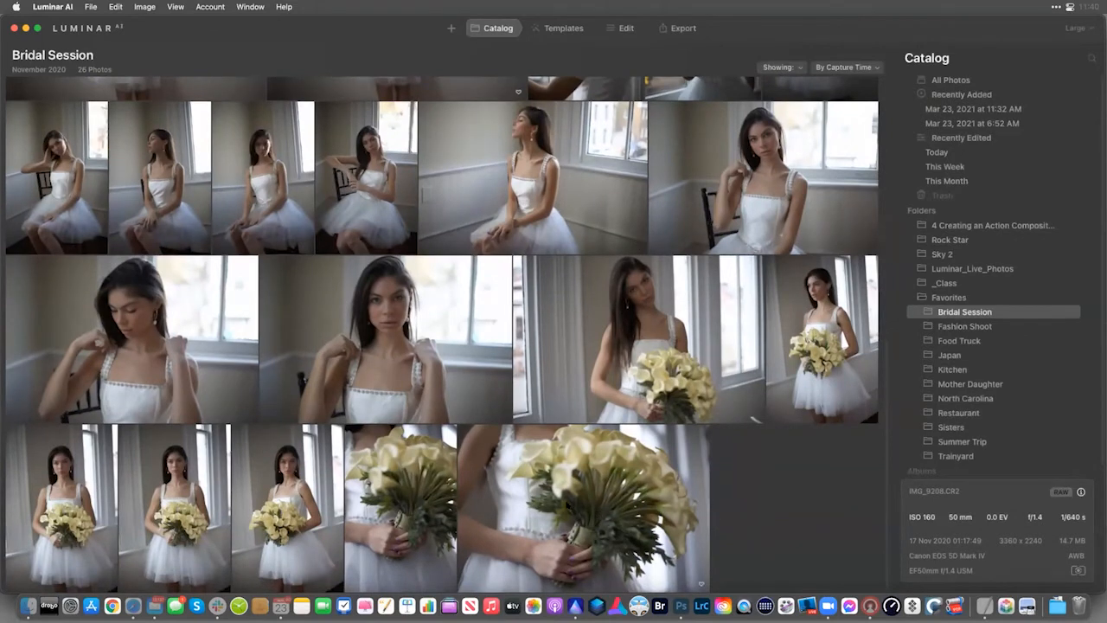
double_click(630, 388)
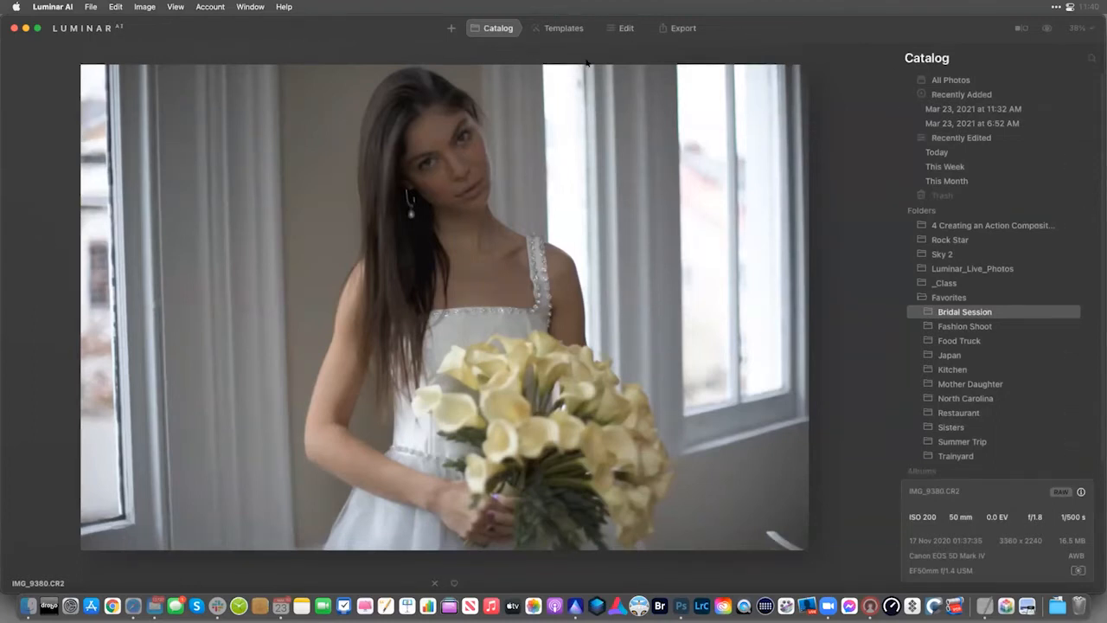
Set the Enhance AI Accent to 68 and the Structure AI Amount to 38 on the bride photo
left_click(625, 29)
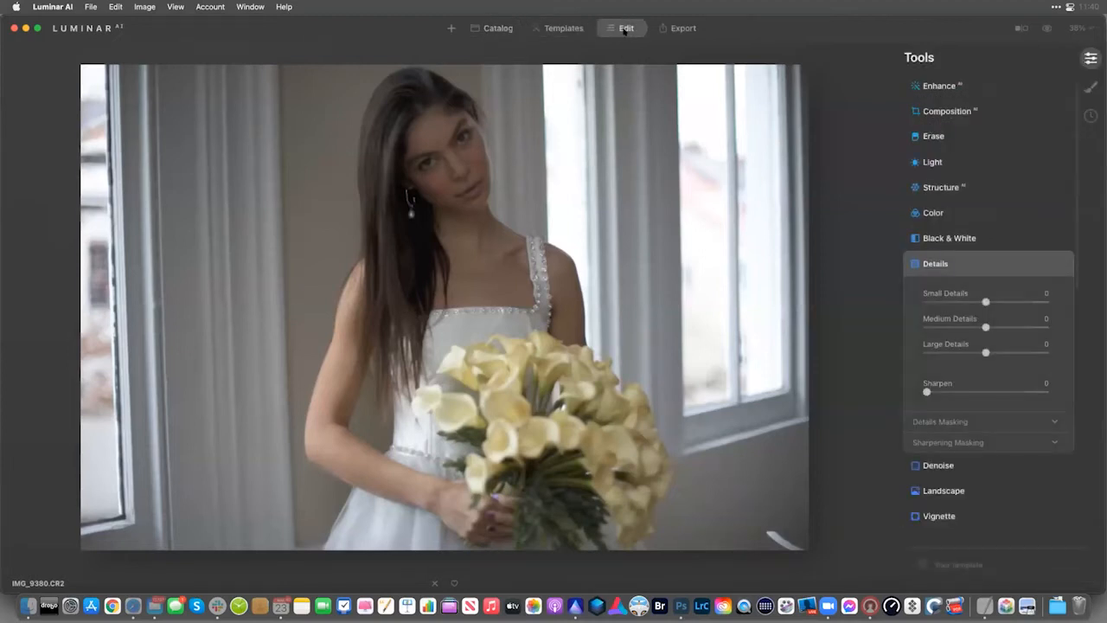
left_click(954, 86)
left_click(1018, 124)
left_click_drag(1018, 124, 1008, 124)
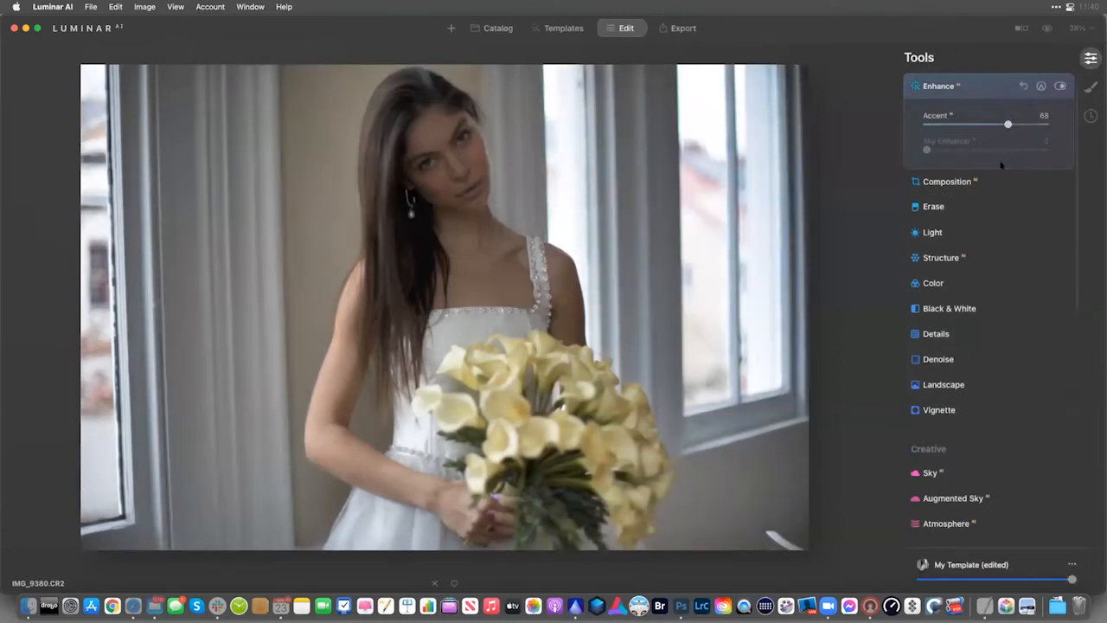
left_click(964, 258)
left_click_drag(985, 226, 1008, 228)
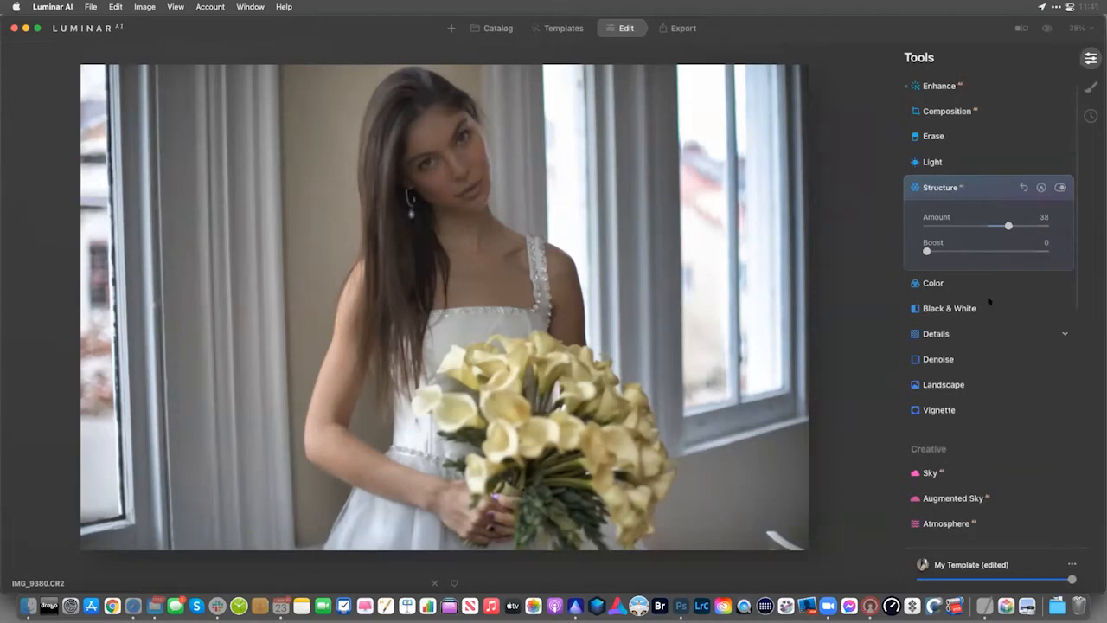
Load the custom LUT BW Portraits 01.cube into Mood from the BW_LUTs folder of the Photofocus Luminar AI Toolkit's lookup tables
scroll(988, 300, "down", 5)
scroll(982, 415, "down", 2)
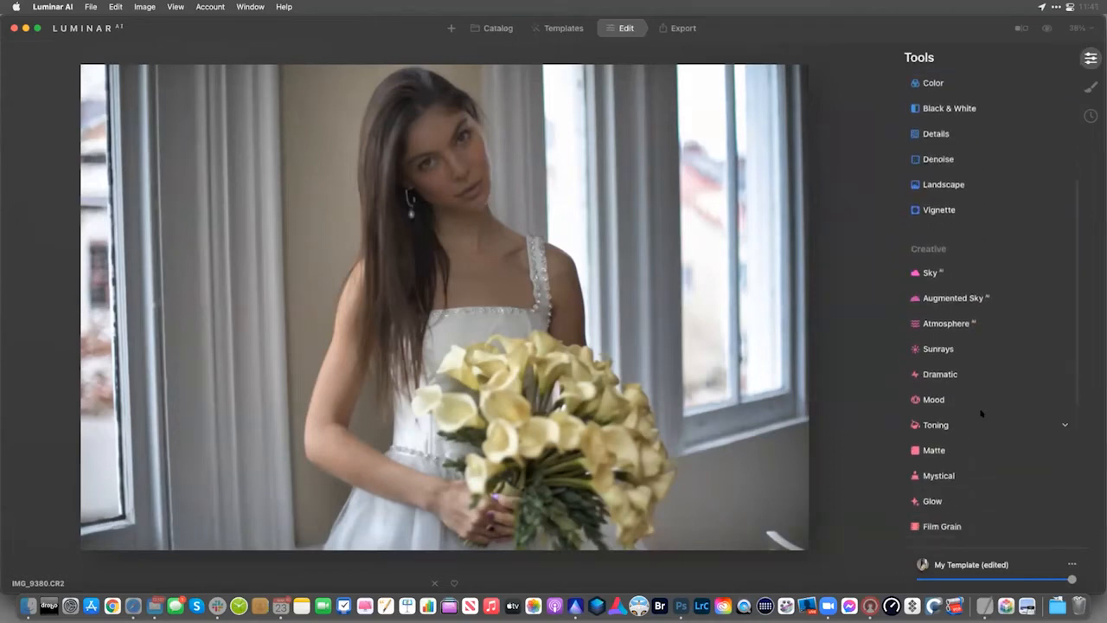
left_click(954, 395)
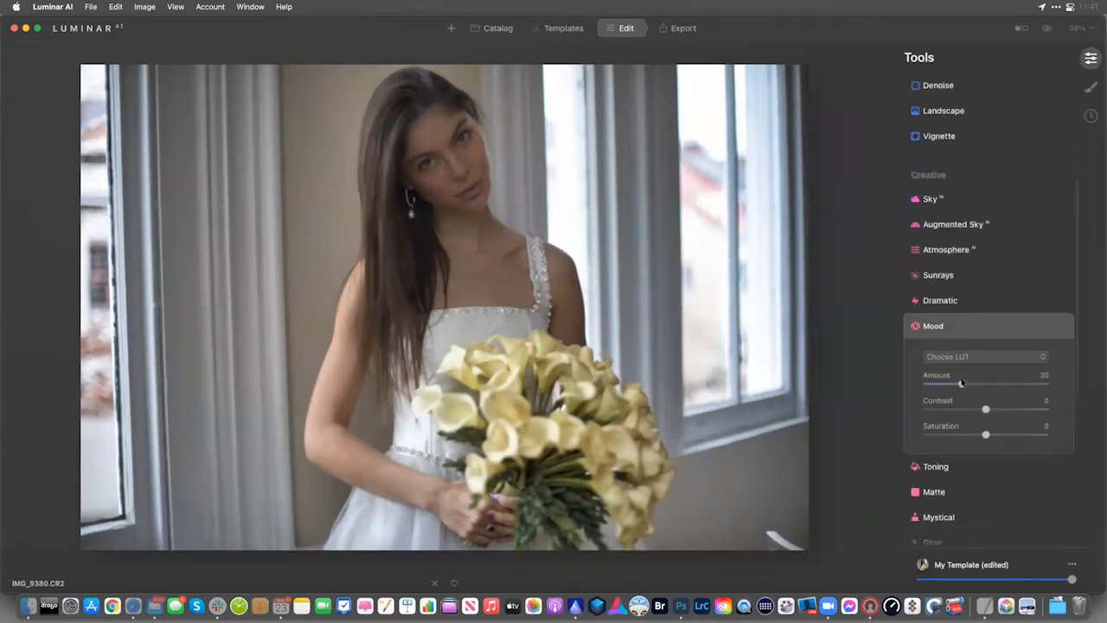
left_click(963, 358)
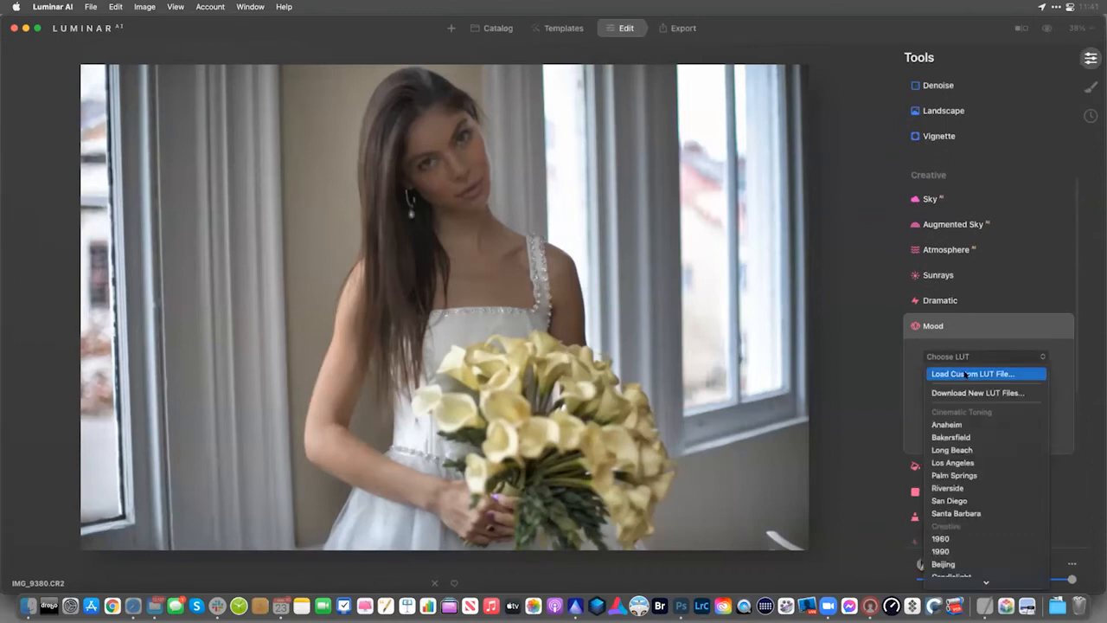
left_click(966, 374)
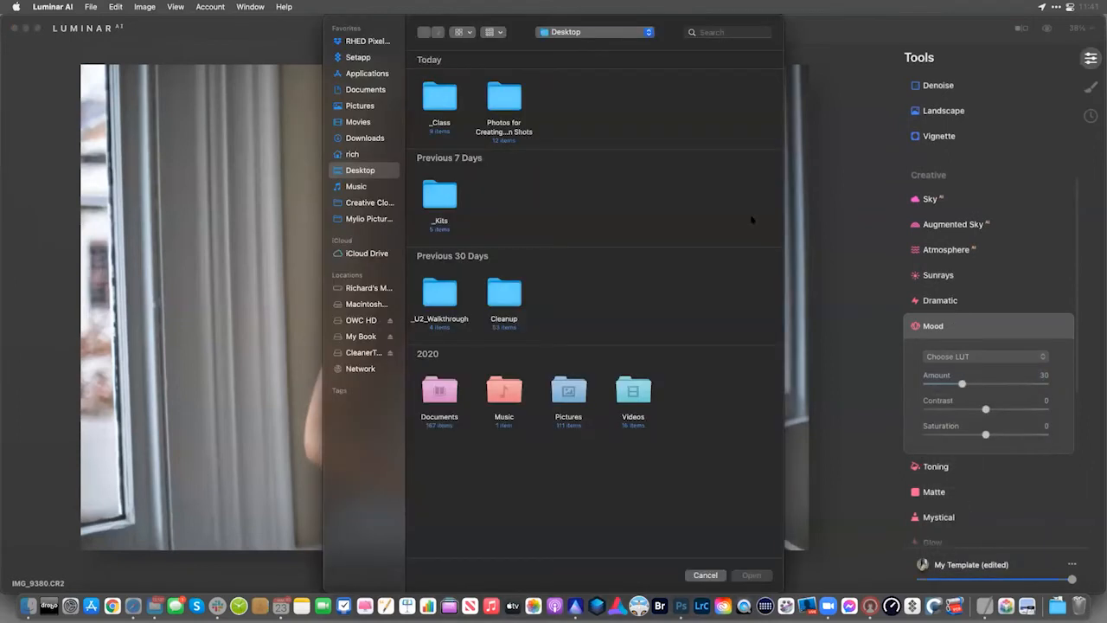
double_click(439, 195)
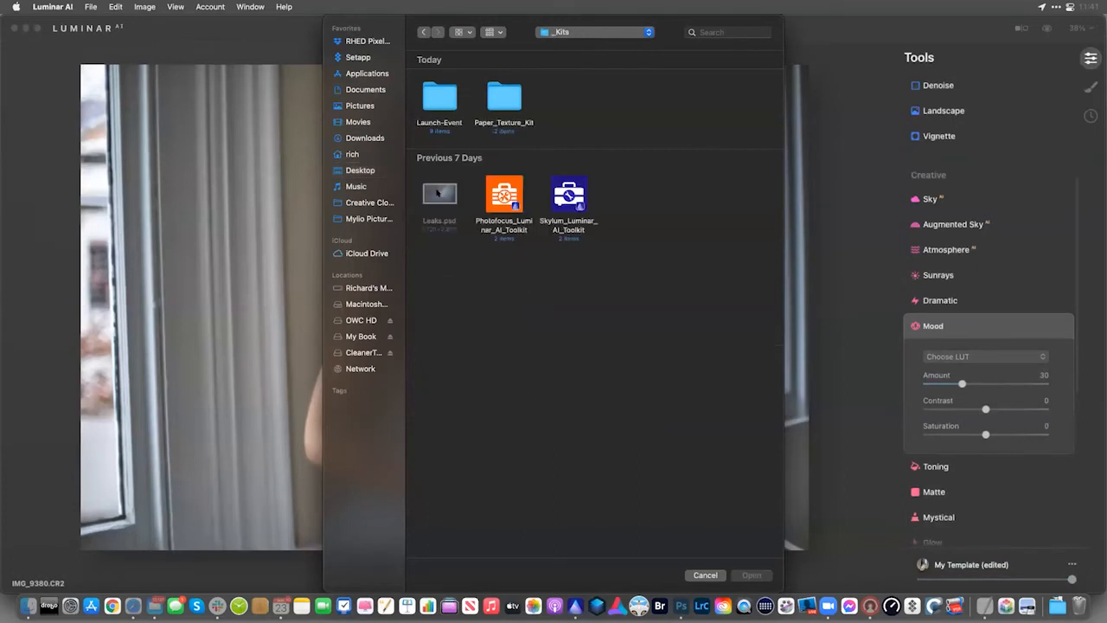
double_click(505, 194)
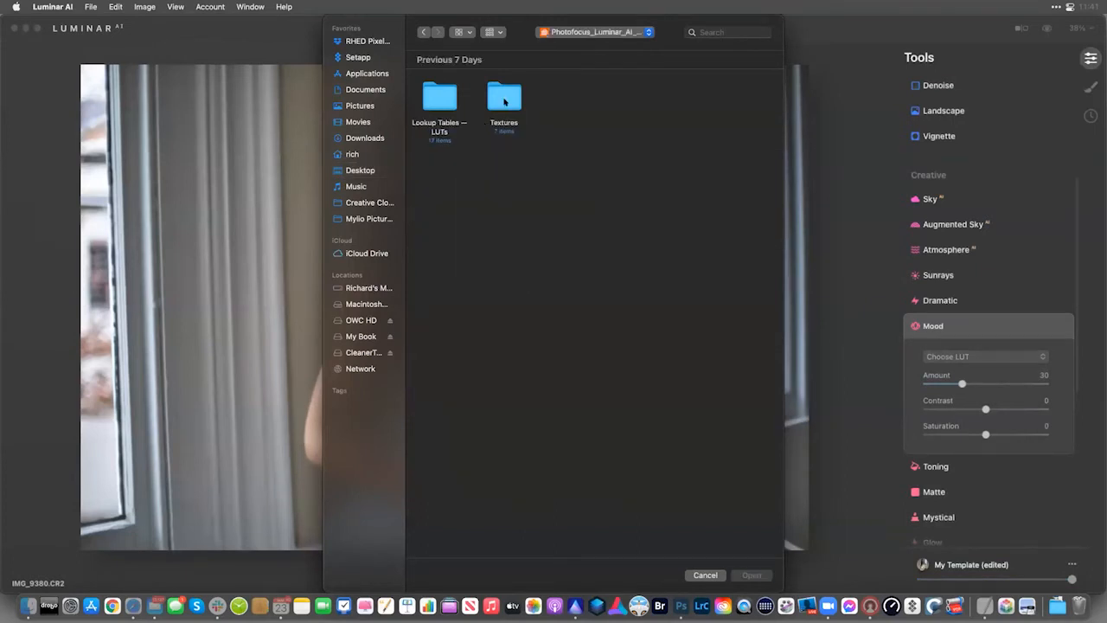
double_click(439, 97)
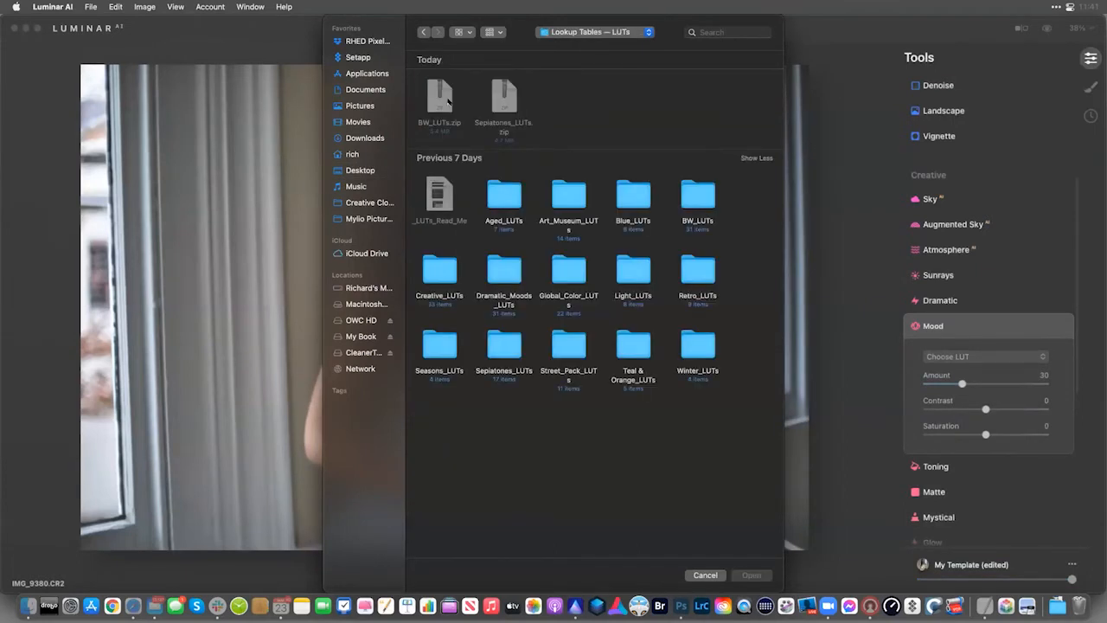
double_click(707, 198)
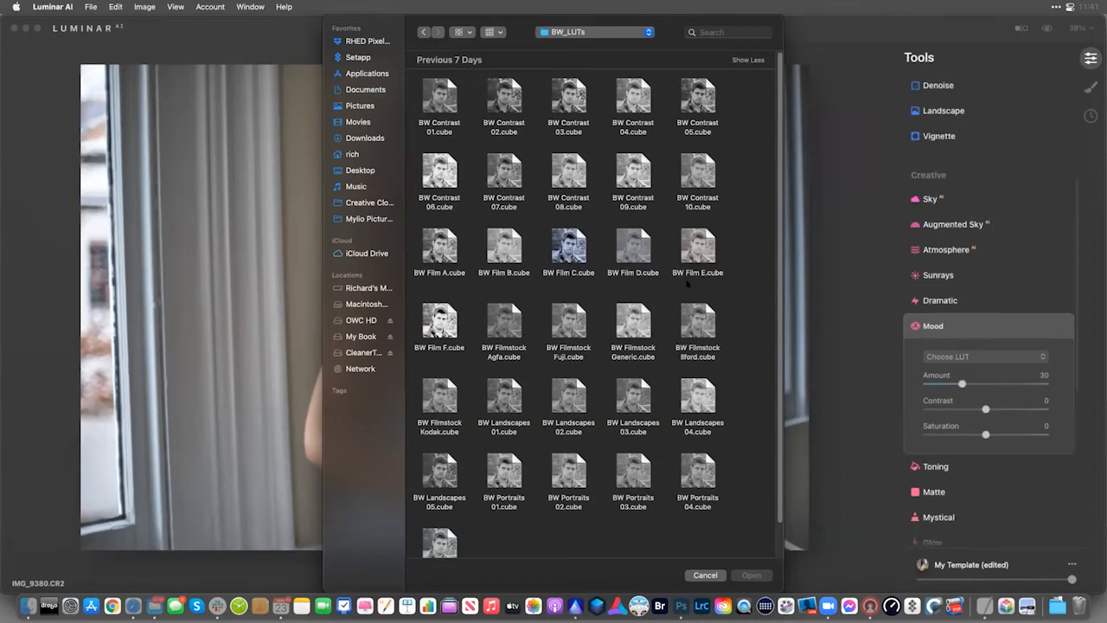
left_click_drag(666, 30, 620, 31)
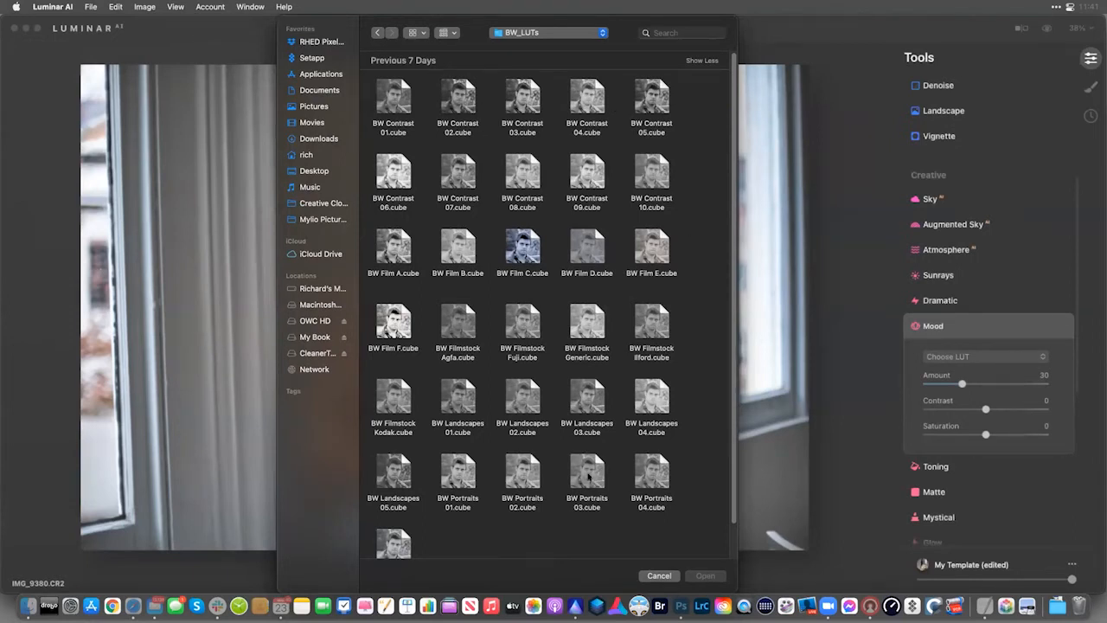
left_click(470, 483)
left_click(697, 575)
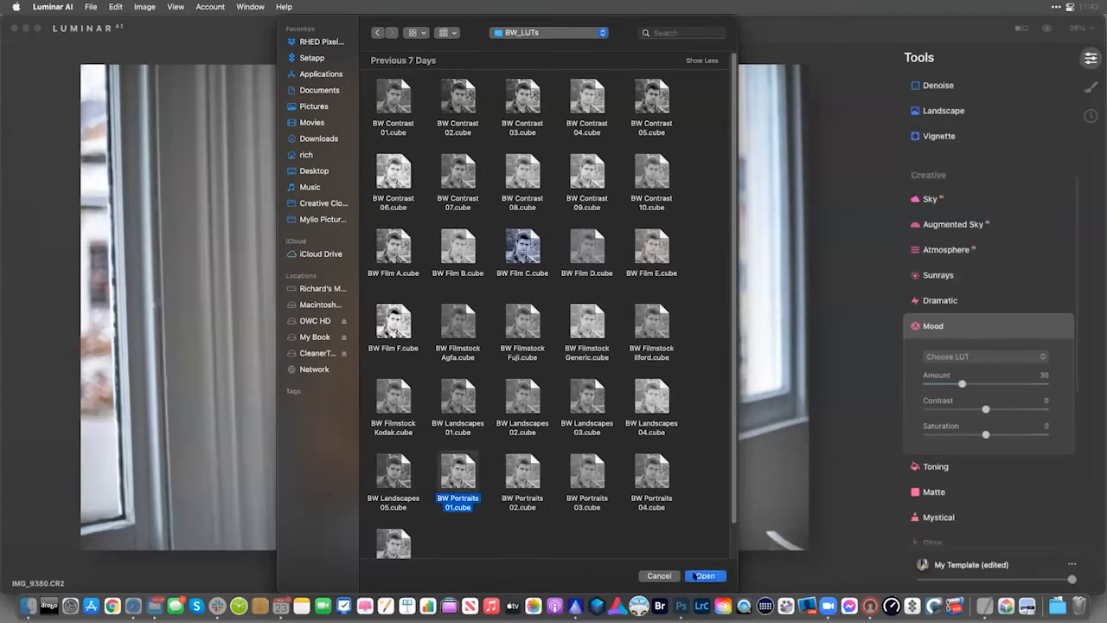
Set Mood's Amount to 100, Contrast to -54 and Saturation to 29 on the bride photo
left_click_drag(962, 383, 1073, 384)
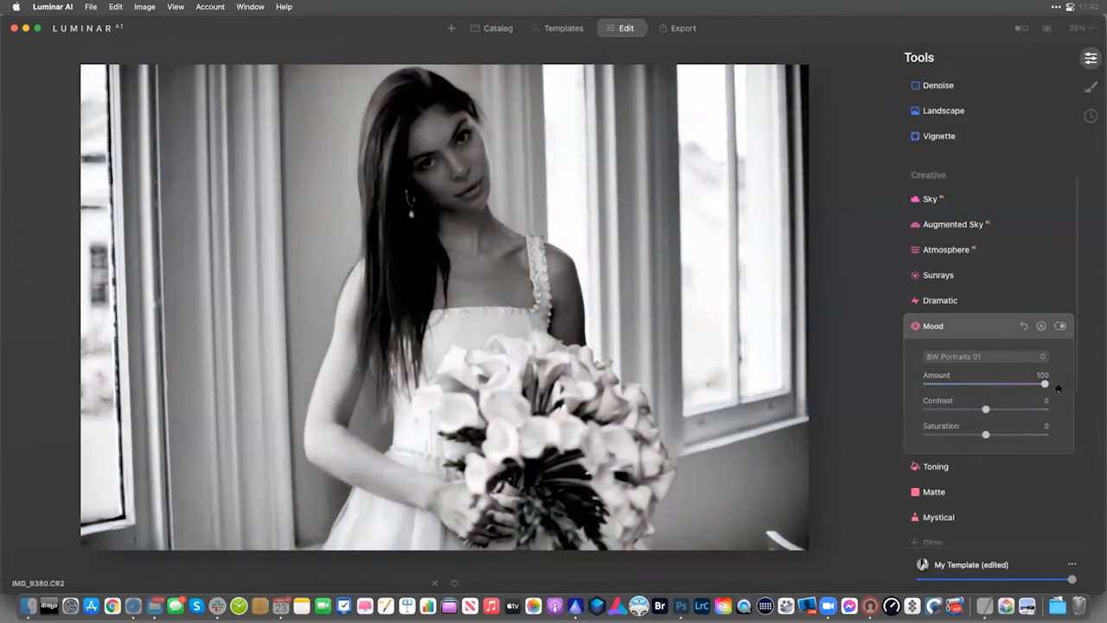
left_click_drag(985, 409, 1059, 434)
left_click_drag(947, 432, 1003, 434)
Replace the Mood LUT with the custom file BW Film A.cube from the BW_LUTs folder
left_click(1006, 356)
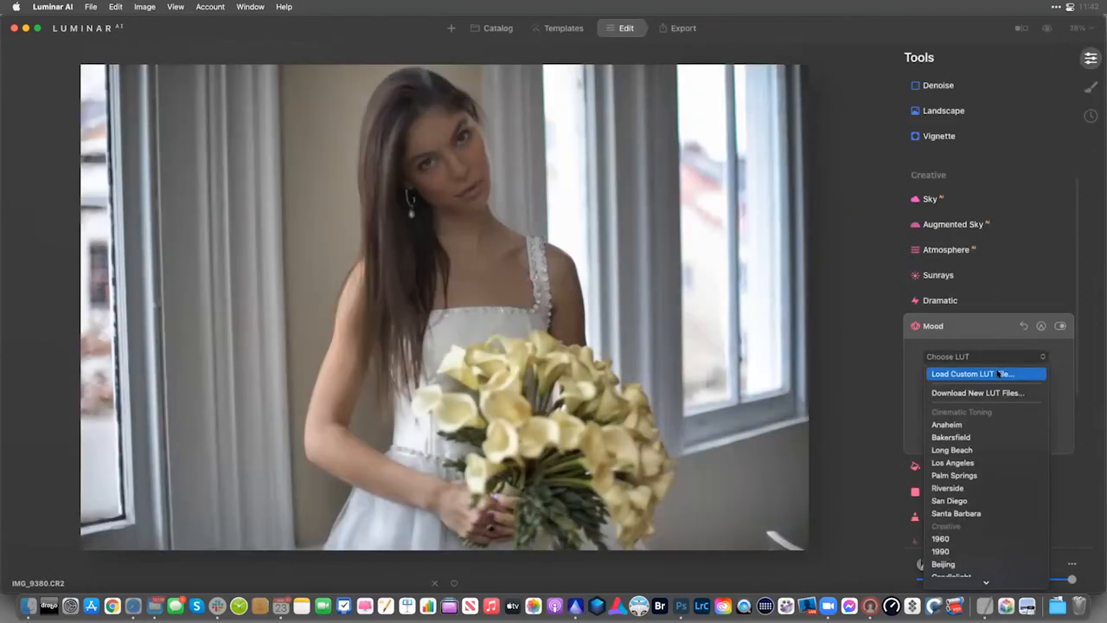
left_click(999, 374)
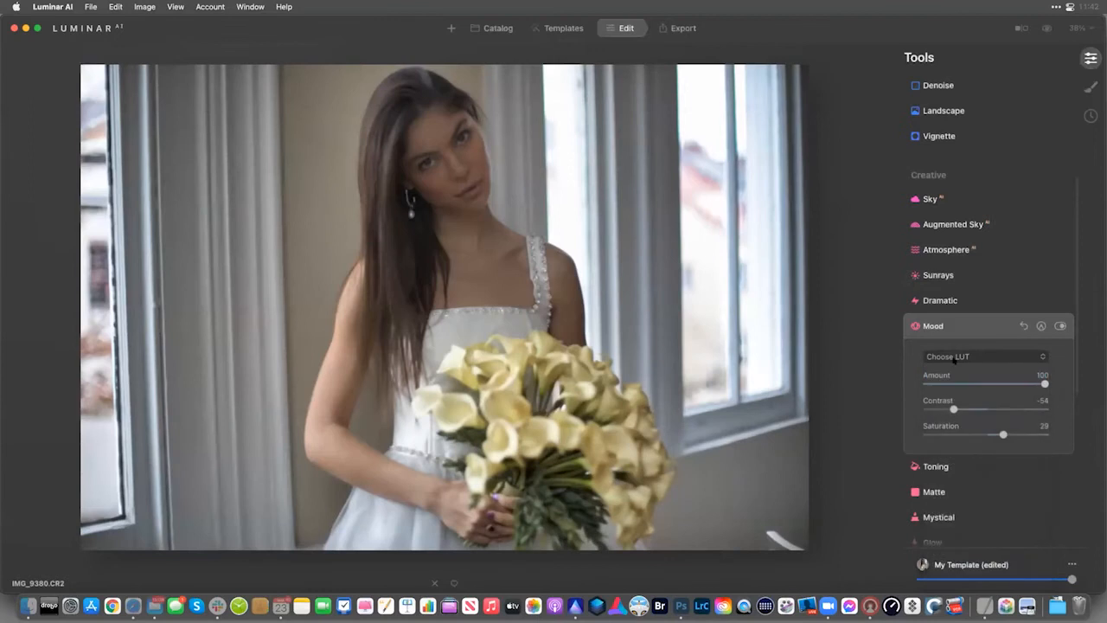
double_click(450, 255)
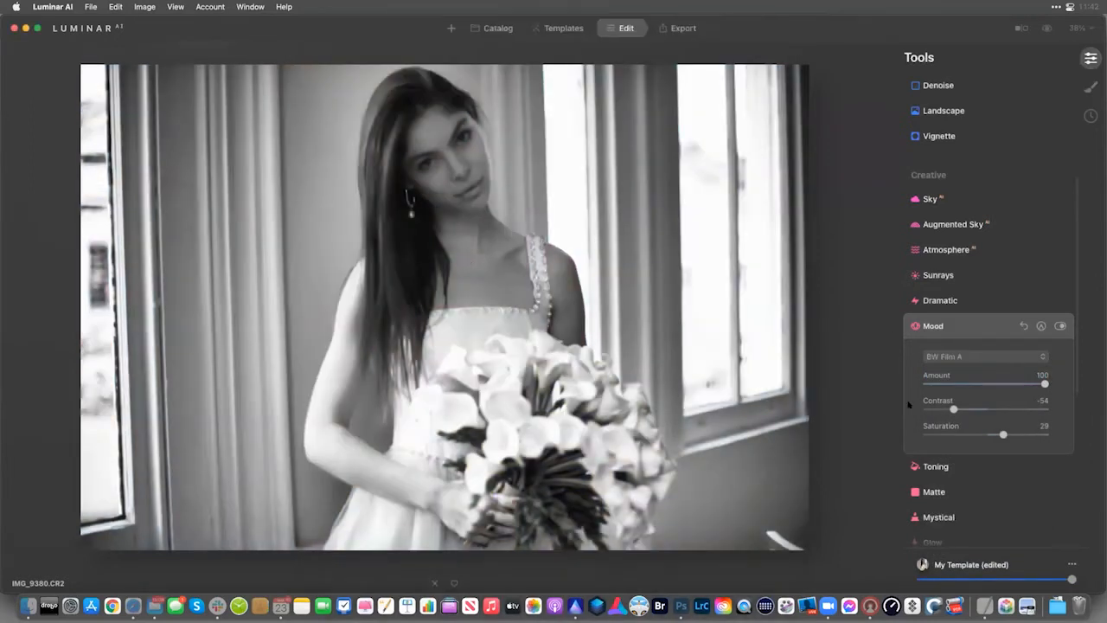
In the Color tool's HSL settings, set Luminance to 22 for Red, 16 for Orange and -26 for Yellow
scroll(982, 256, "up", 3)
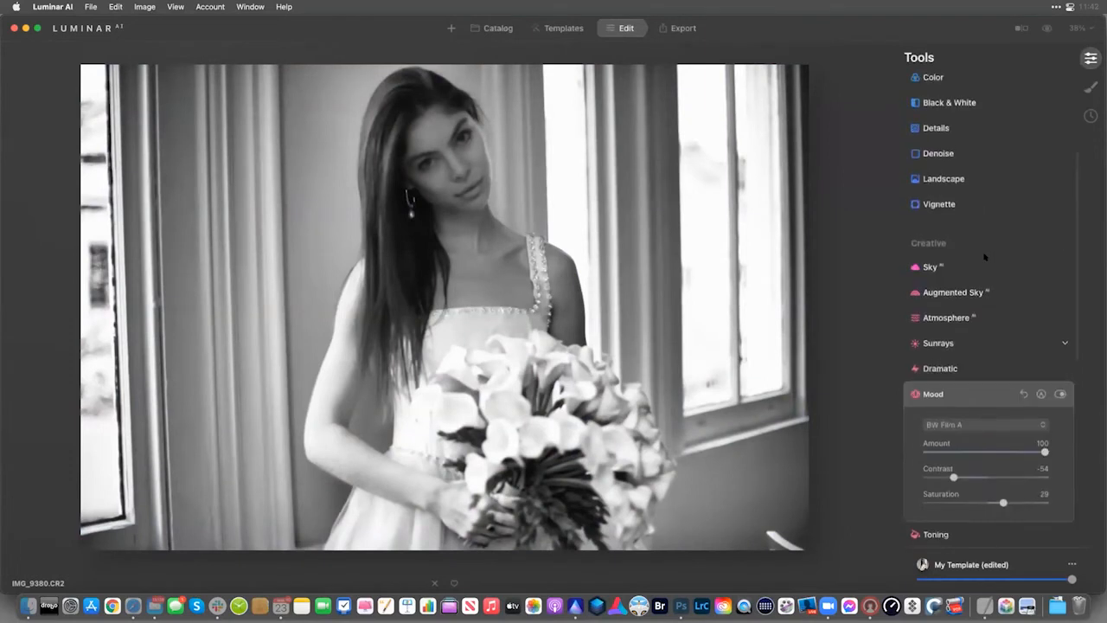
scroll(984, 256, "up", 3)
left_click(952, 165)
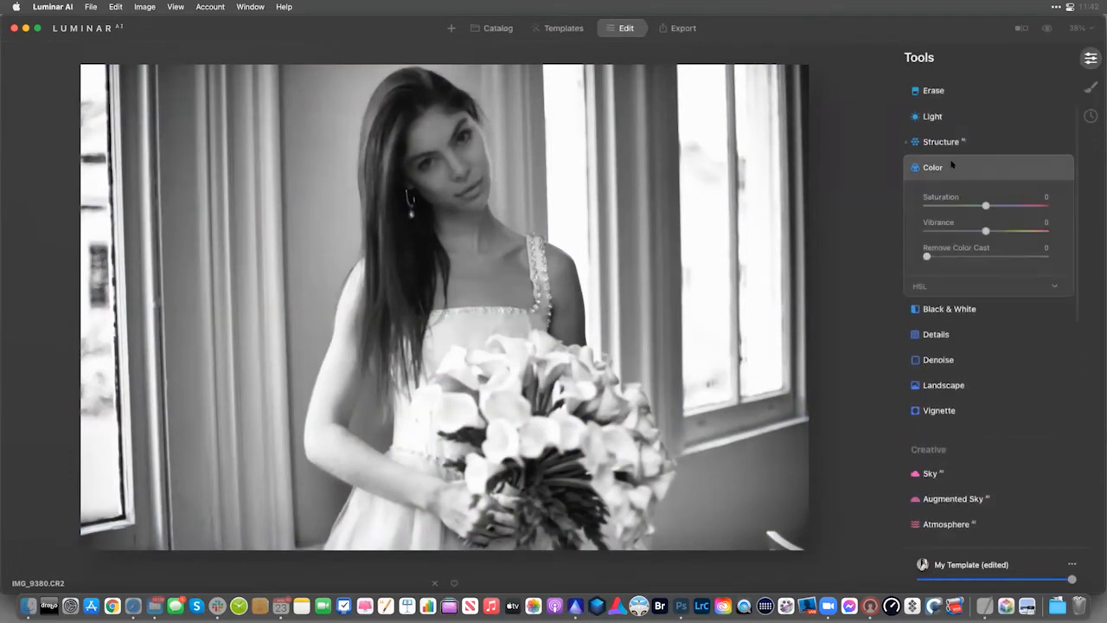
left_click(935, 286)
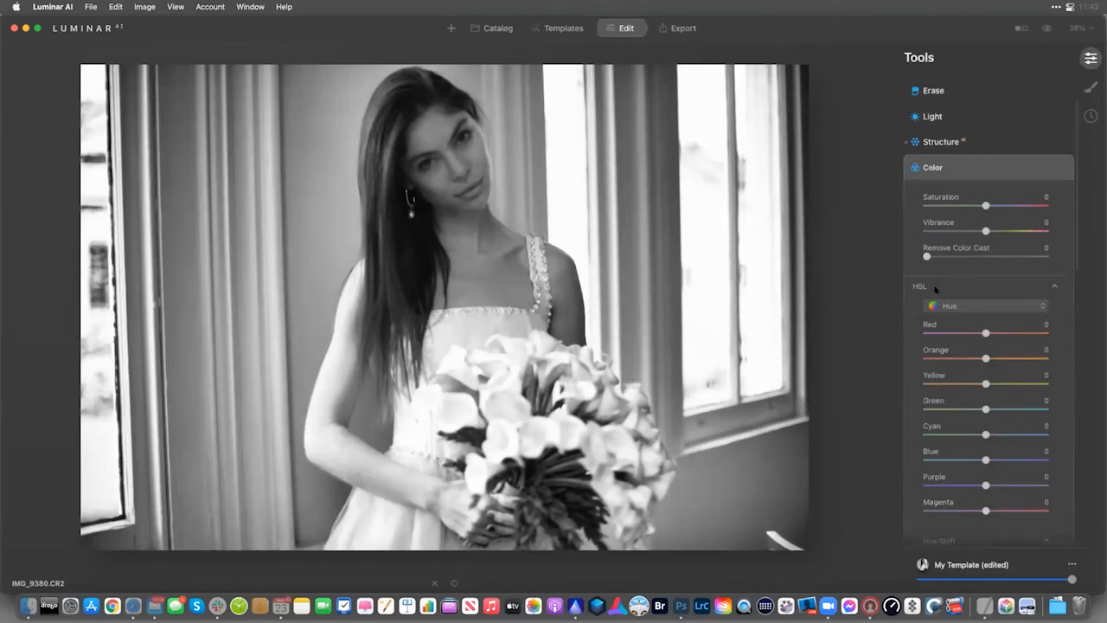
left_click(955, 308)
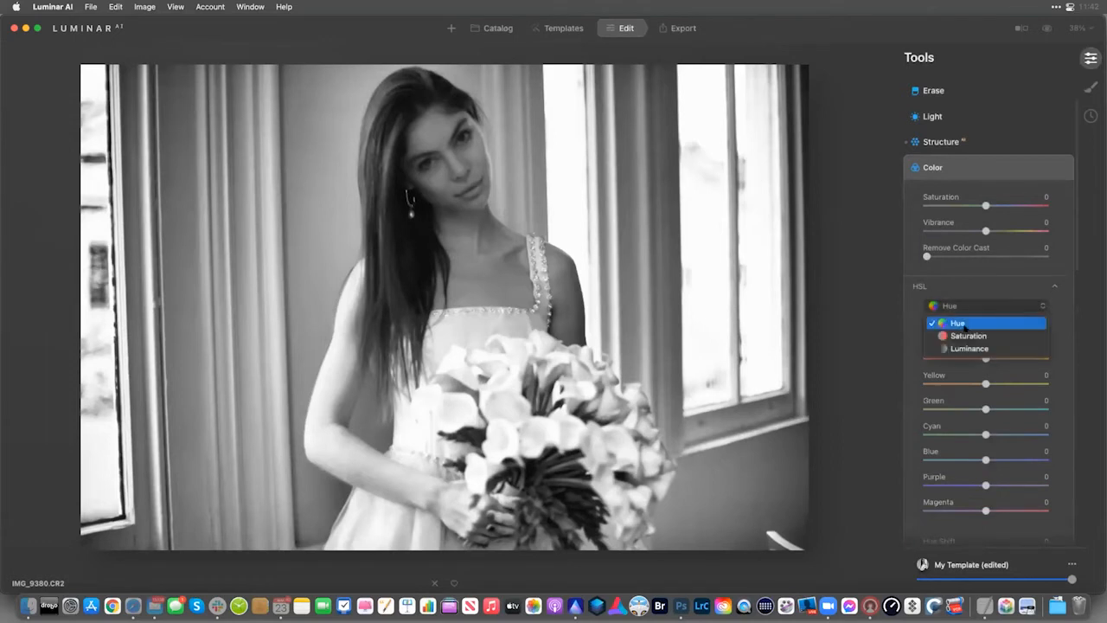
left_click(973, 349)
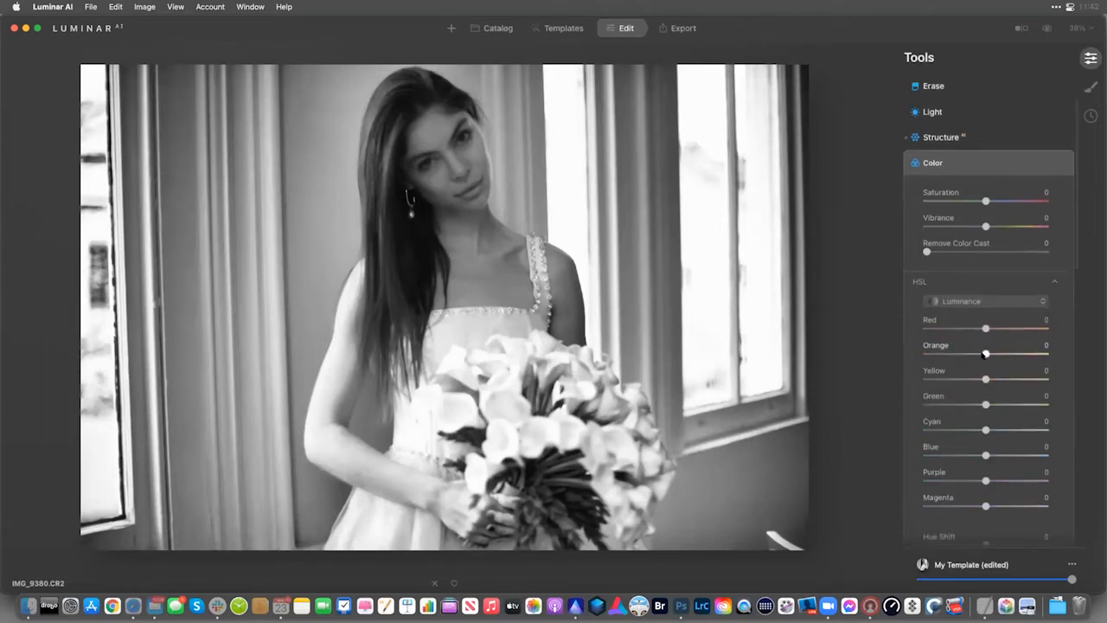
left_click_drag(972, 354, 998, 330)
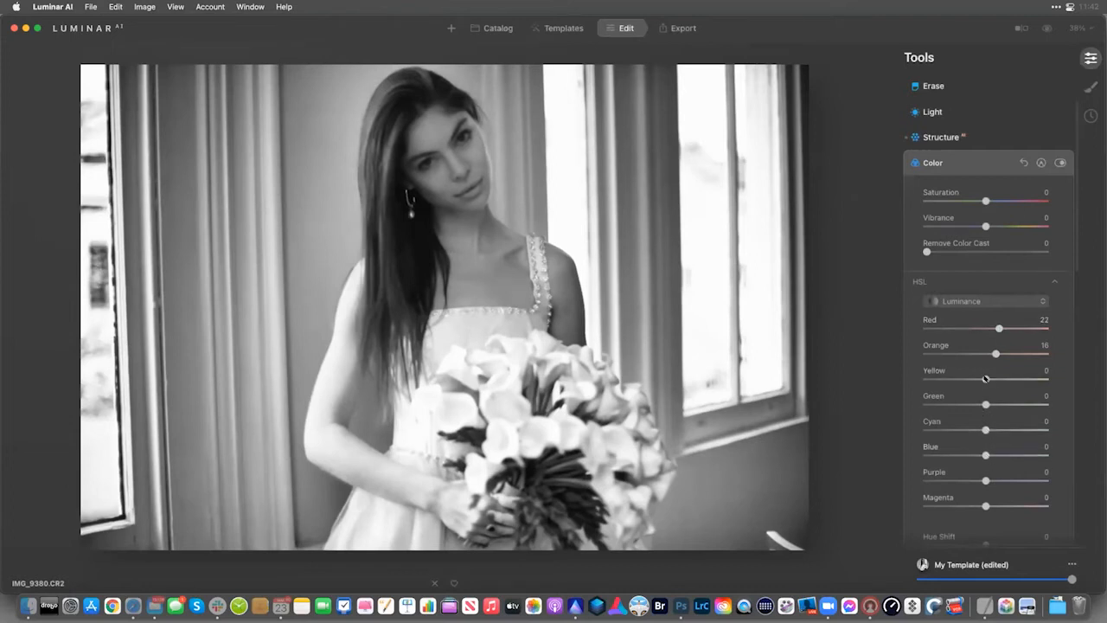
mouse_move(985, 379)
left_mouse_down()
mouse_move(939, 378)
mouse_move(969, 378)
left_mouse_up()
Set the HSL Saturation of Yellow to -18 and collapse the Color tool
left_click(976, 301)
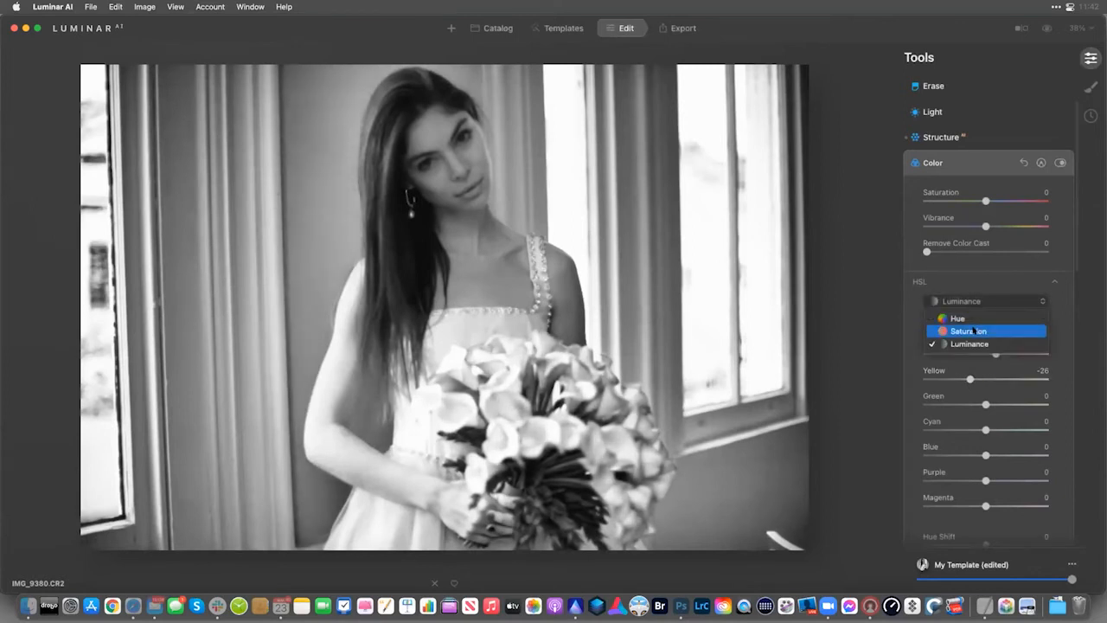
left_click(969, 330)
mouse_move(986, 378)
left_mouse_down()
mouse_move(1038, 380)
mouse_move(948, 383)
mouse_move(975, 382)
left_mouse_up()
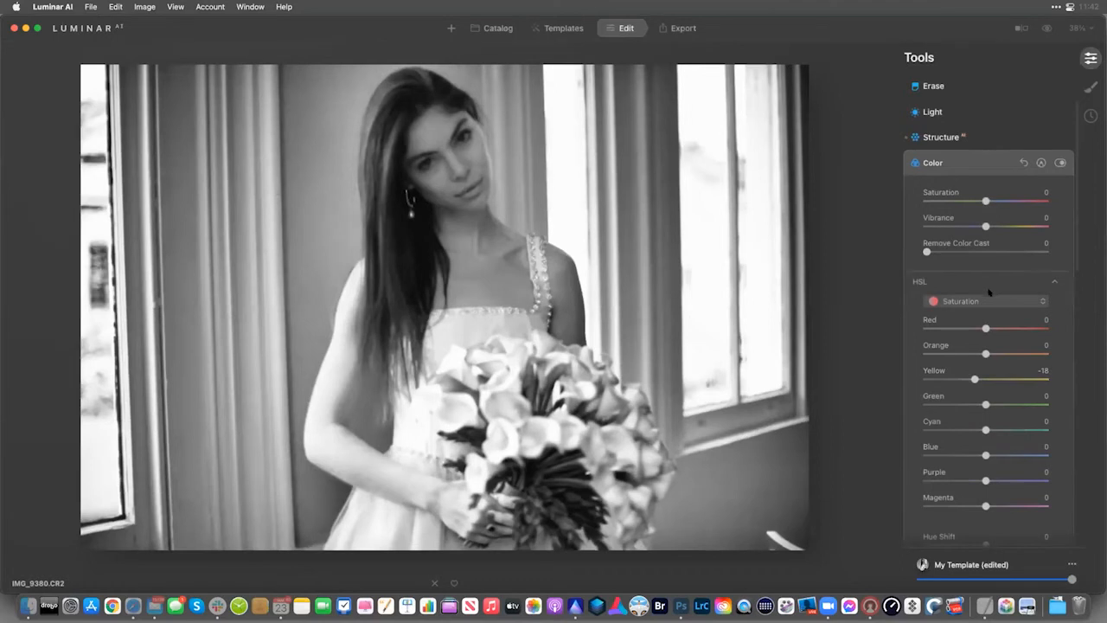
left_click(990, 161)
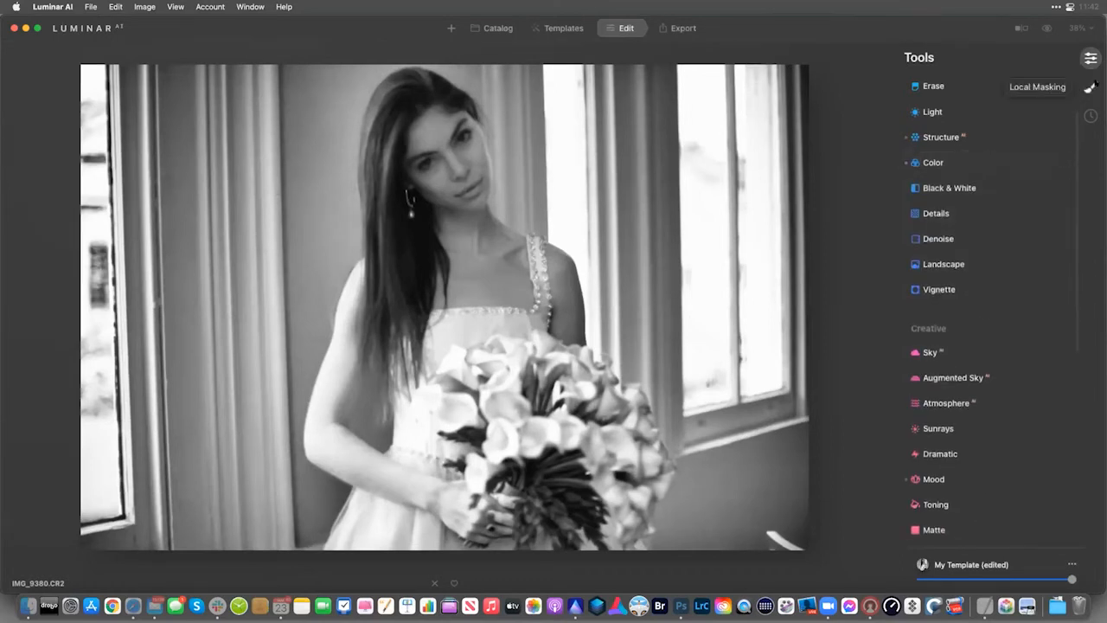
Darken the bride photo's edges with a Vignette Amount of -48, and expand the vignette's advanced settings
left_click(957, 287)
left_click_drag(968, 349, 953, 354)
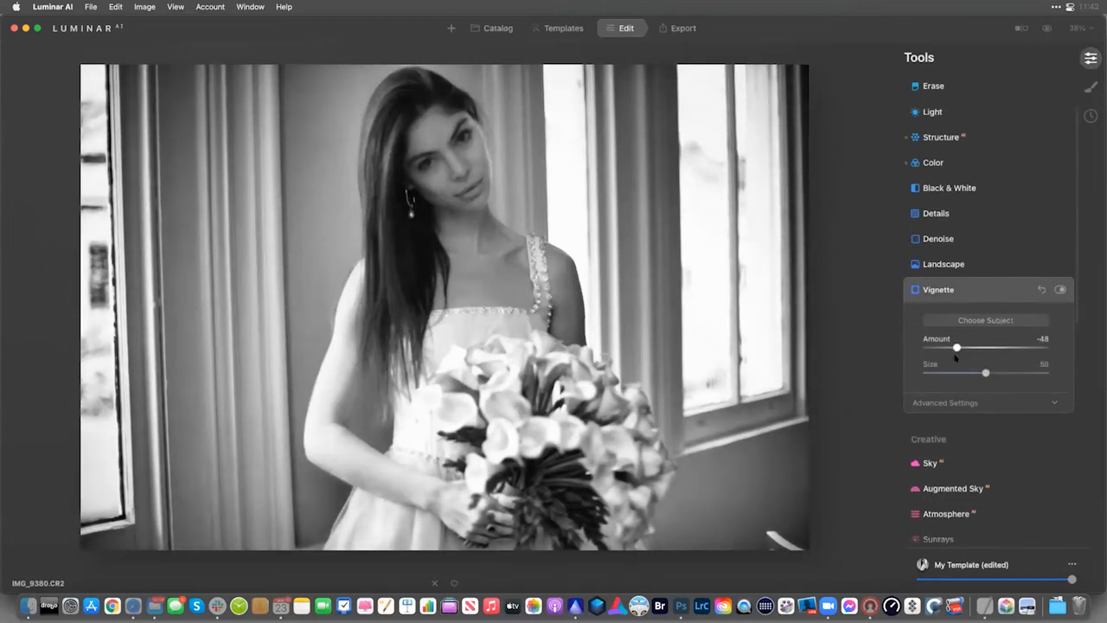
left_click(945, 402)
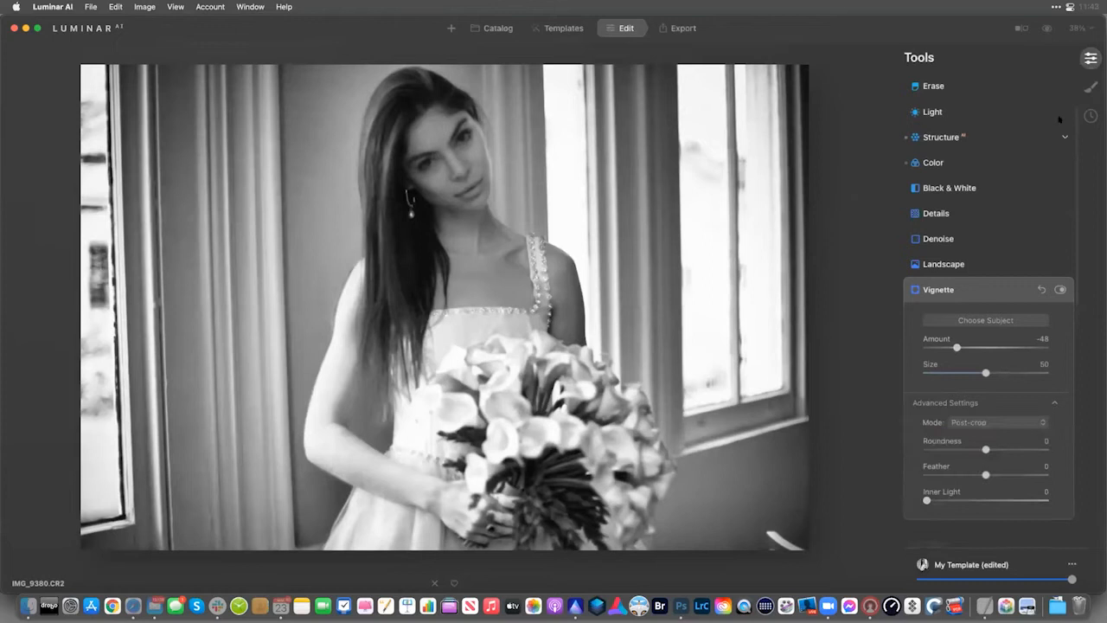
Add a Texture local mask and browse for its texture file in the Paper_PNG folder of Paper_Texture_Kit
left_click(1090, 86)
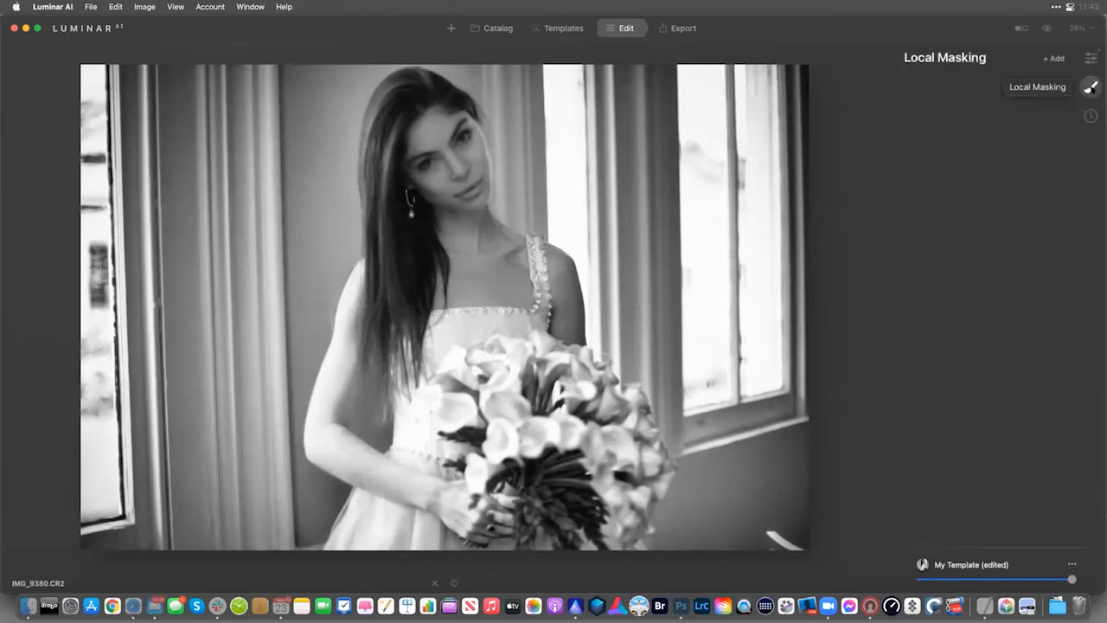
left_click(1056, 58)
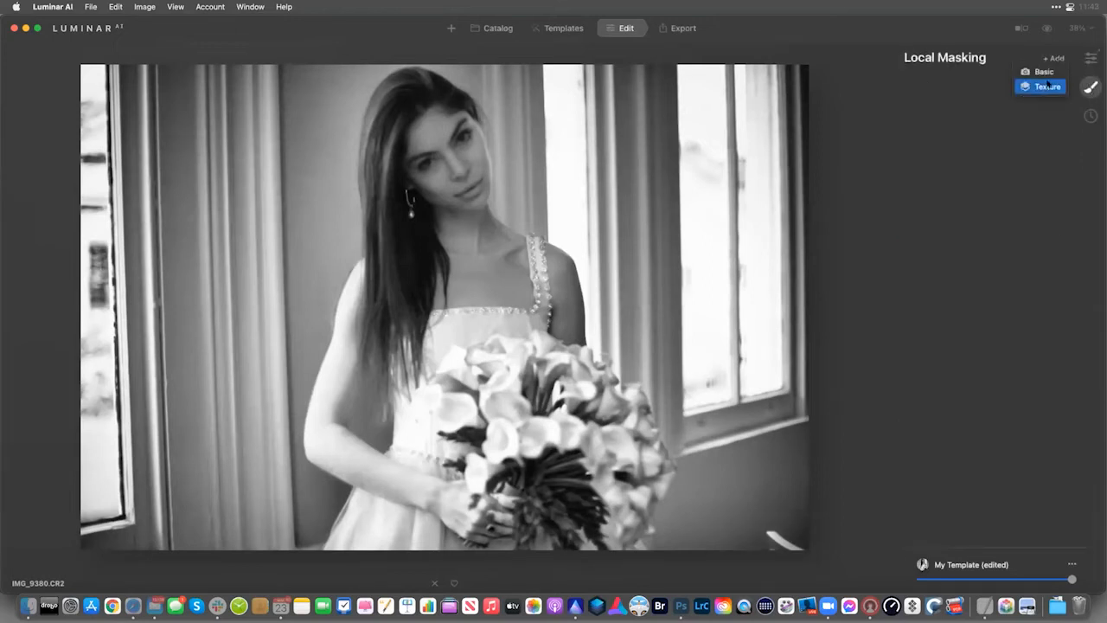
left_click(1047, 84)
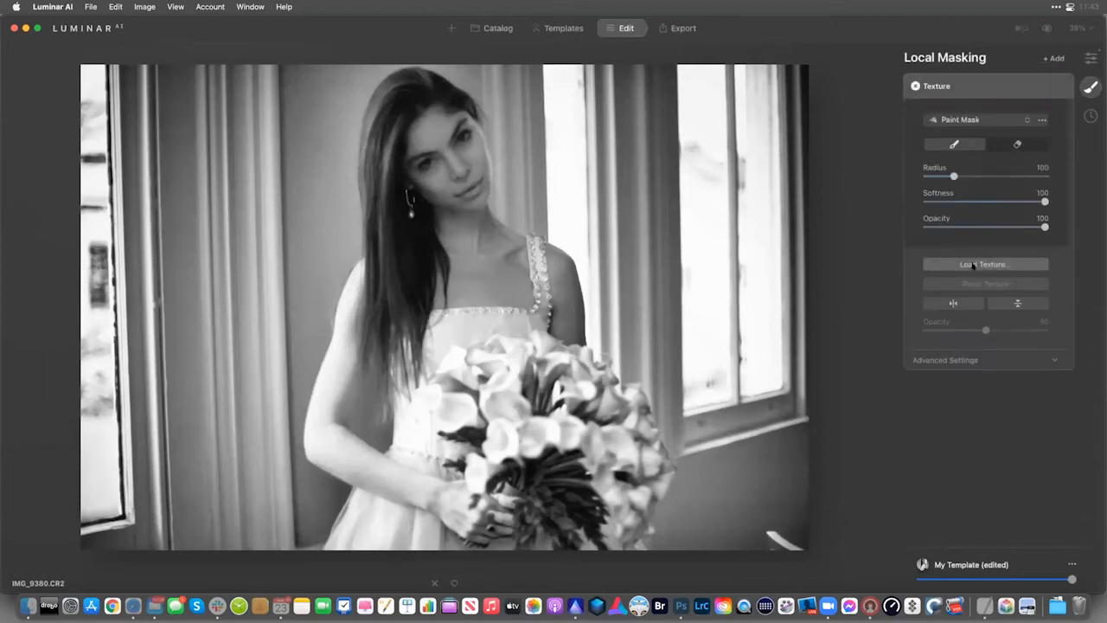
left_click(972, 265)
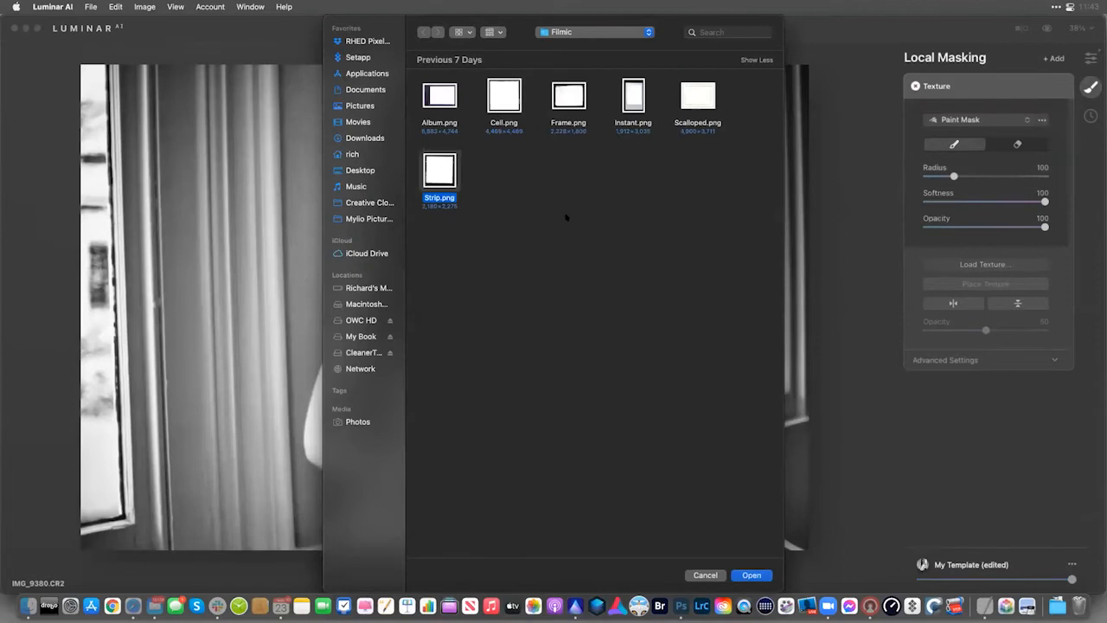
key("super+Up")
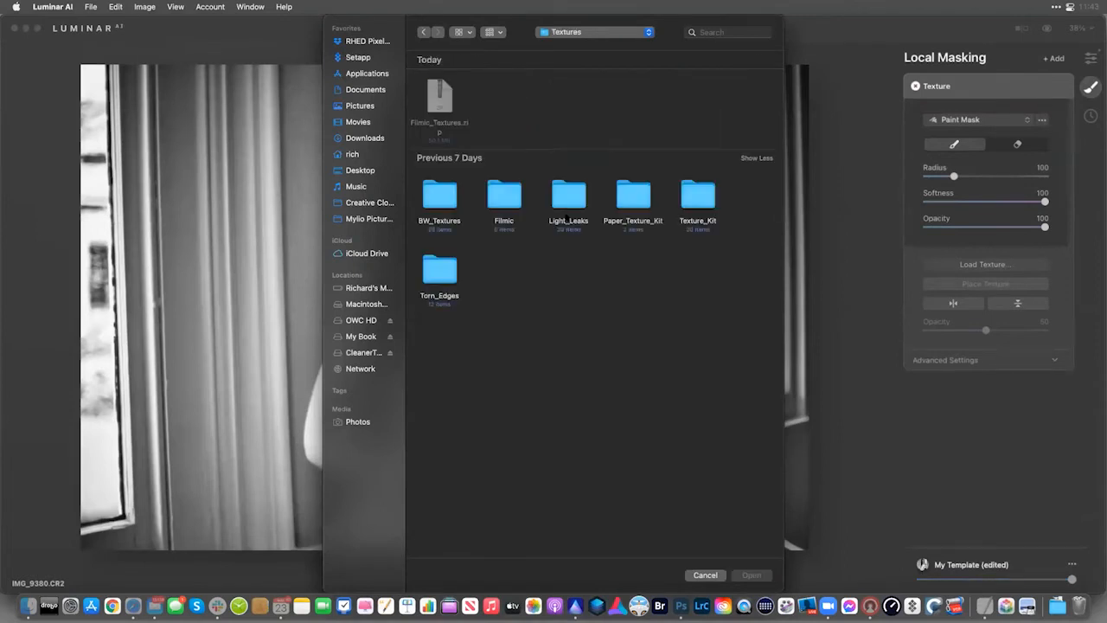
double_click(629, 198)
double_click(499, 108)
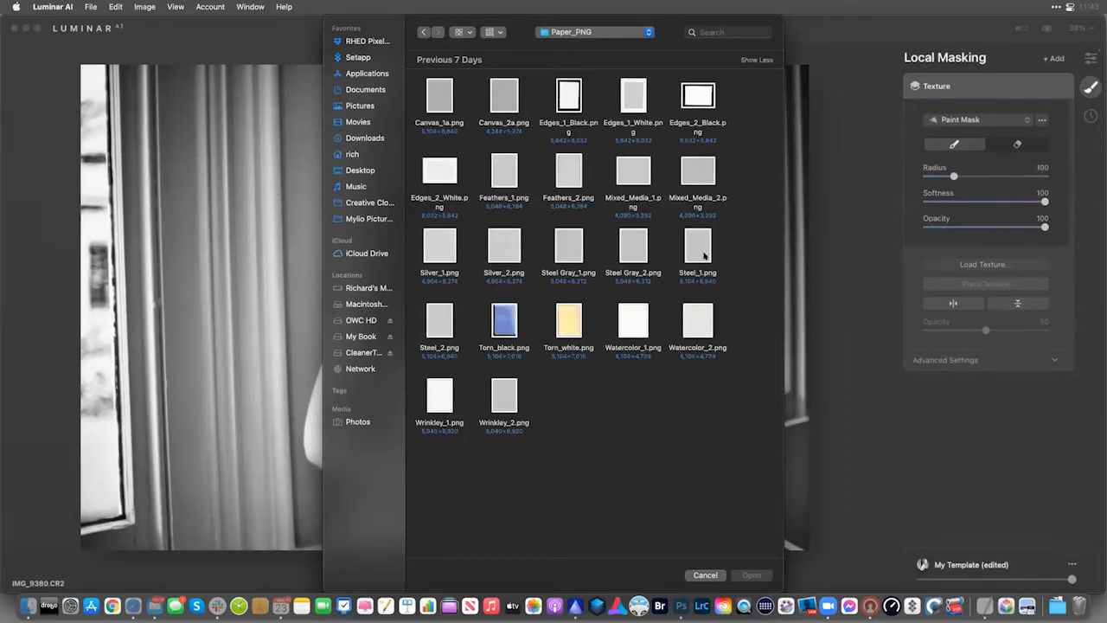
Preview Steel Gray_1.png, and load Mixed_Media_2.png from the Paper_PNG folder as the texture
left_click(557, 243)
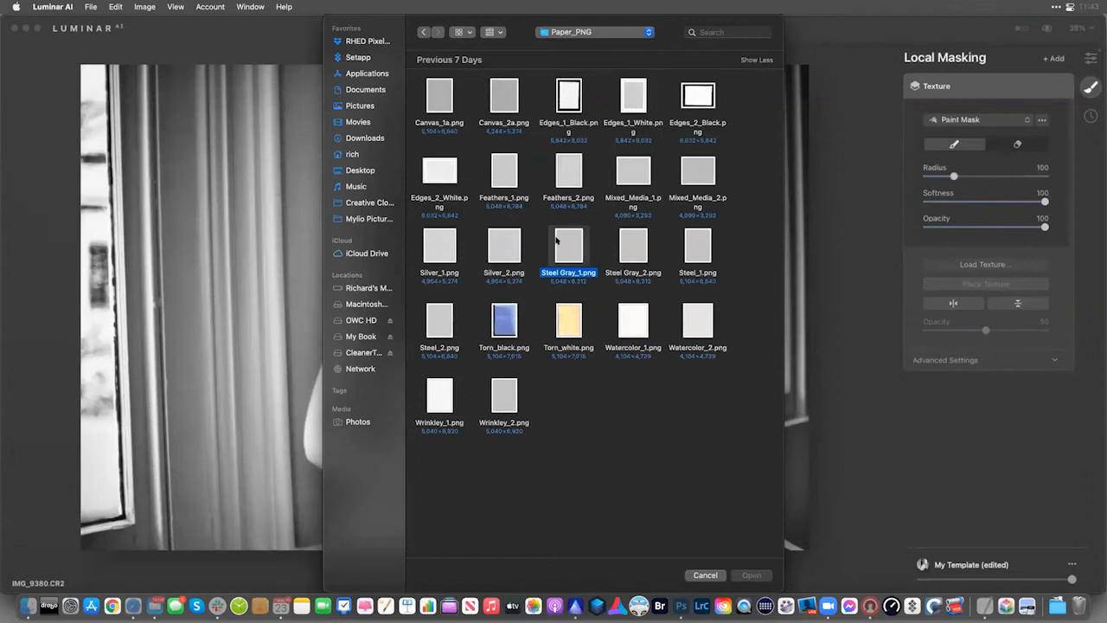
key("space")
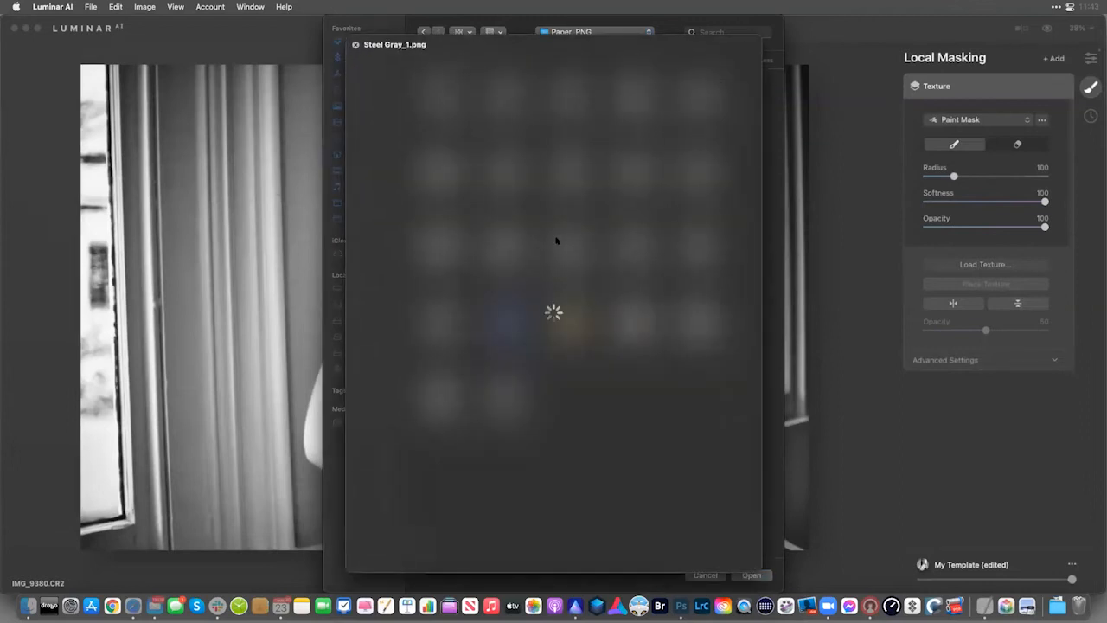
key("space")
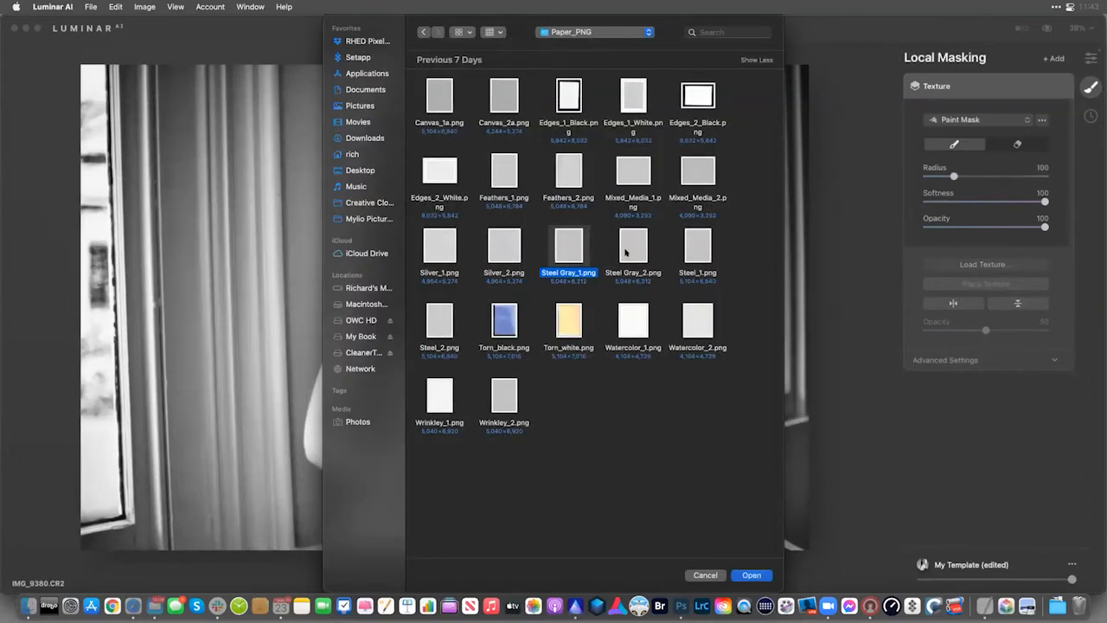
left_click(687, 173)
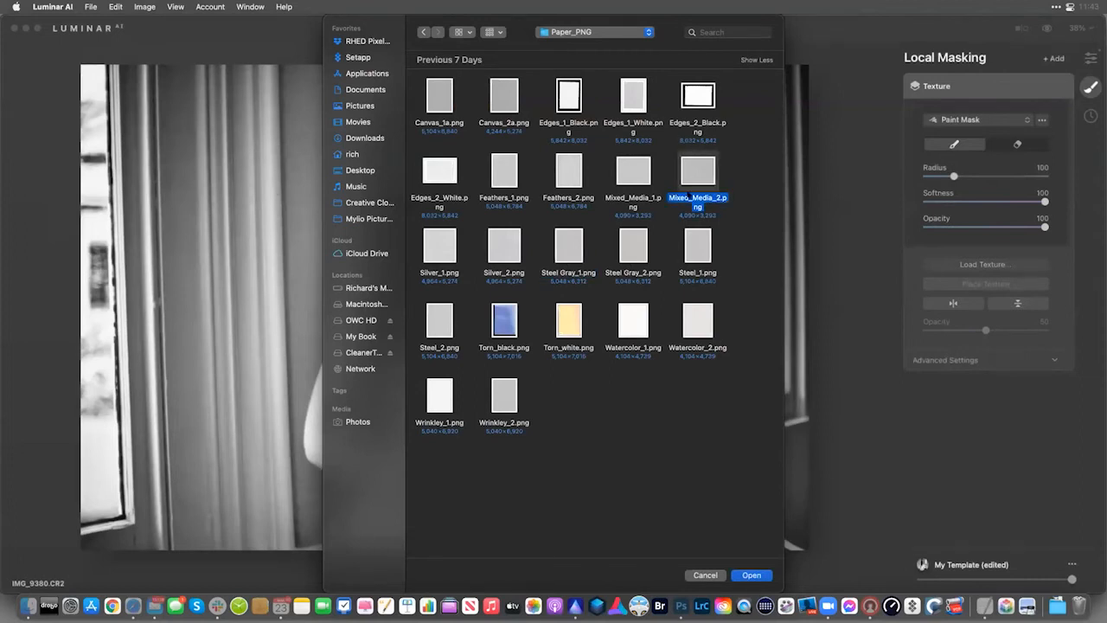
double_click(680, 187)
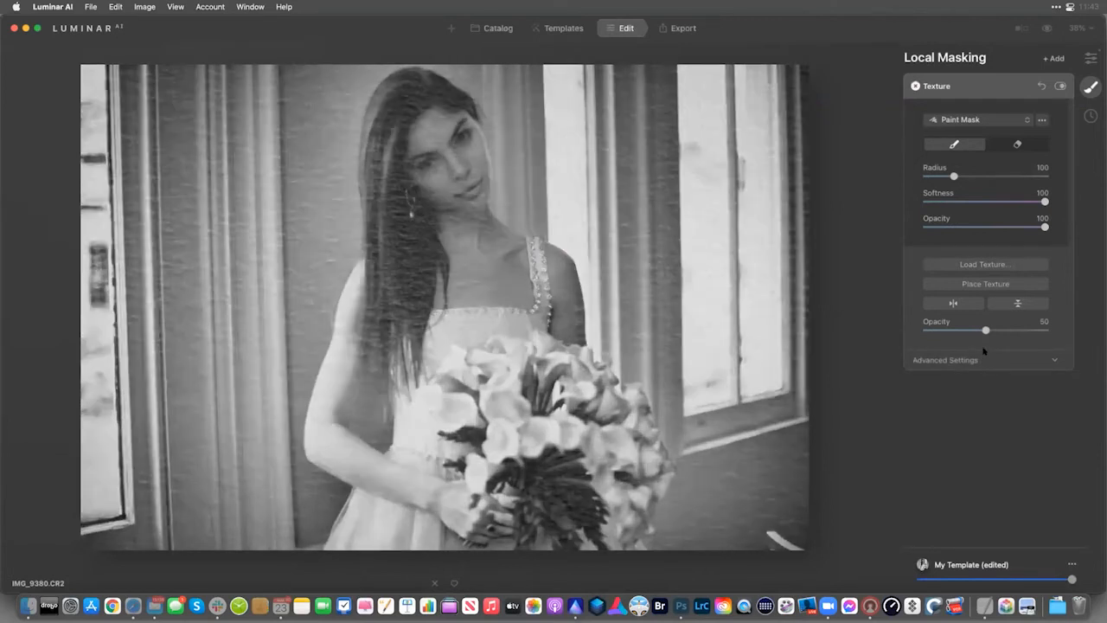
Set the texture's blend mode to Soft Light and its opacity to 58, and return to the main editing tools
mouse_move(985, 330)
left_mouse_down()
mouse_move(1078, 337)
mouse_move(967, 334)
mouse_move(977, 334)
left_mouse_up()
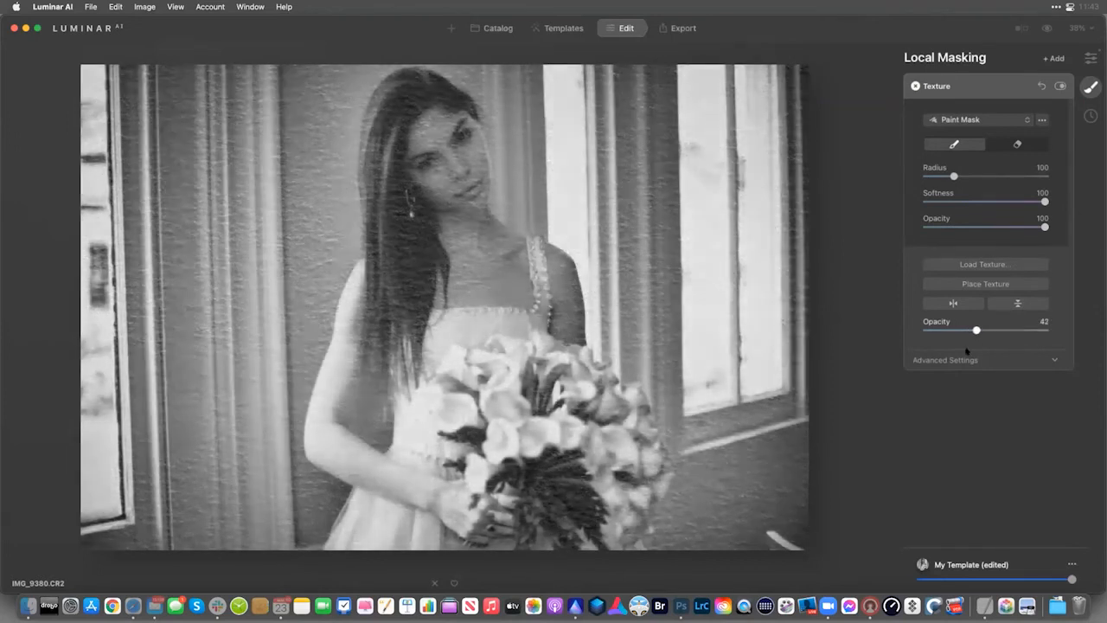
left_click(962, 359)
left_click(968, 378)
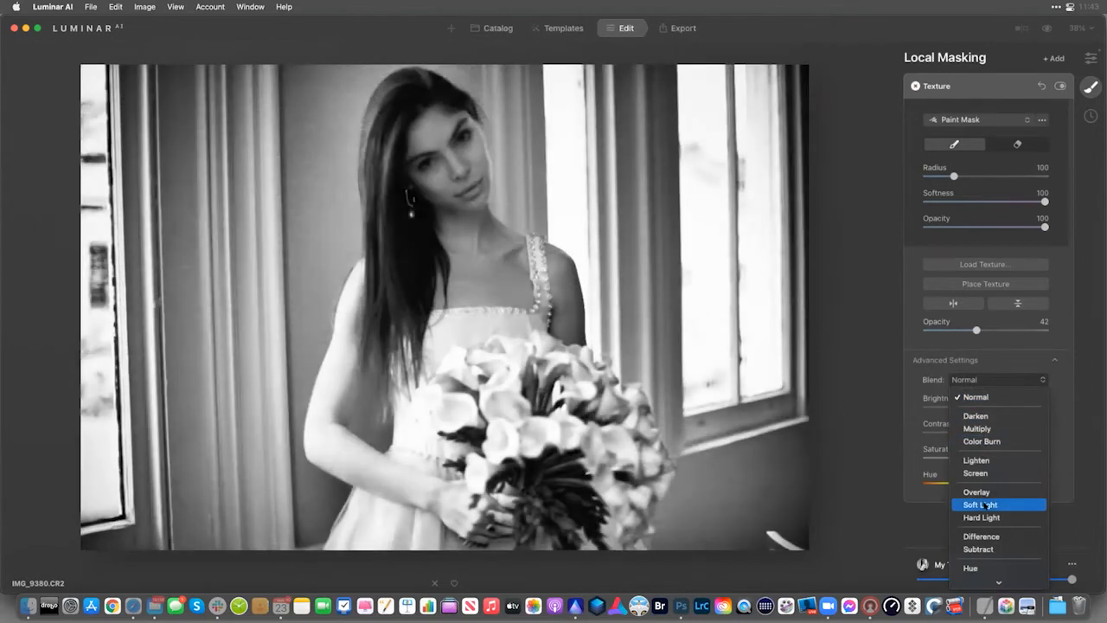
left_click(986, 505)
mouse_move(997, 330)
left_mouse_down()
mouse_move(1020, 329)
mouse_move(995, 330)
left_mouse_up()
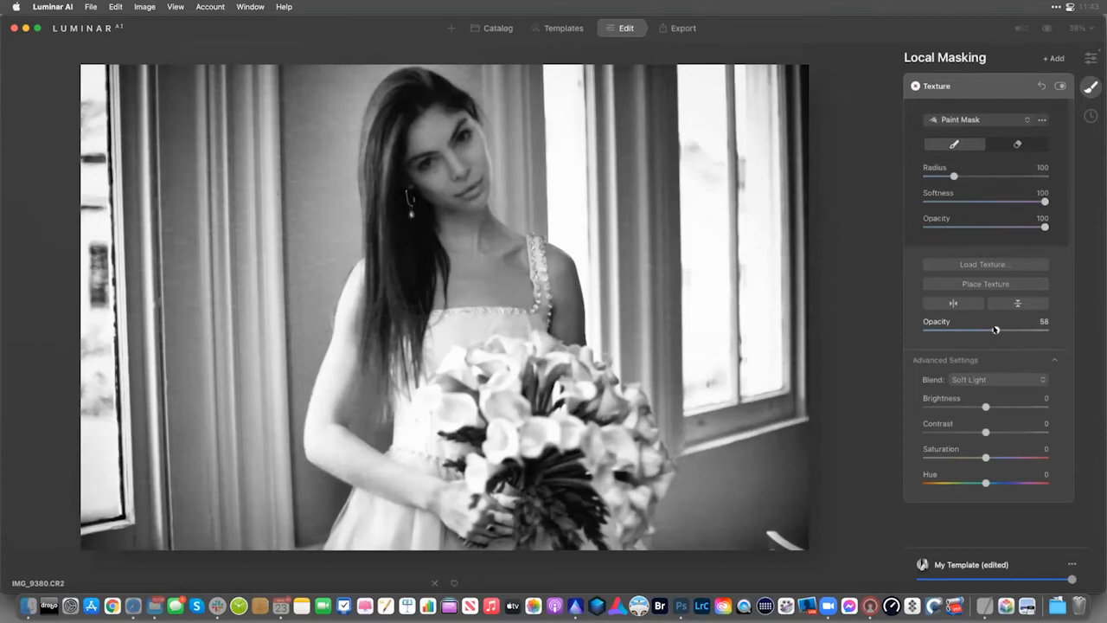
left_click(963, 83)
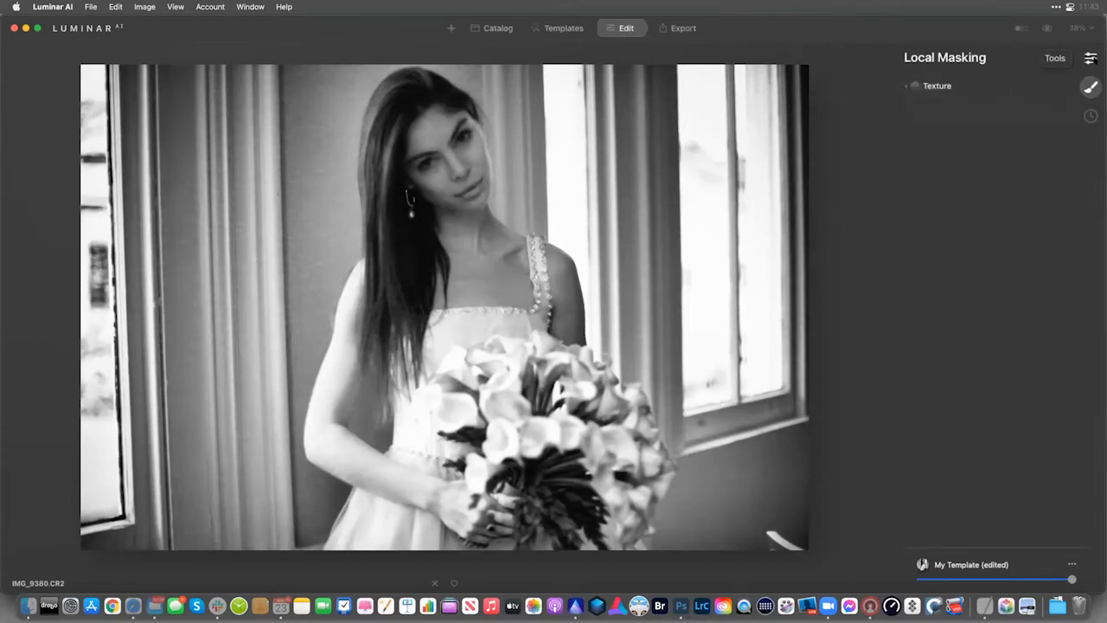
left_click(1091, 58)
left_click(955, 290)
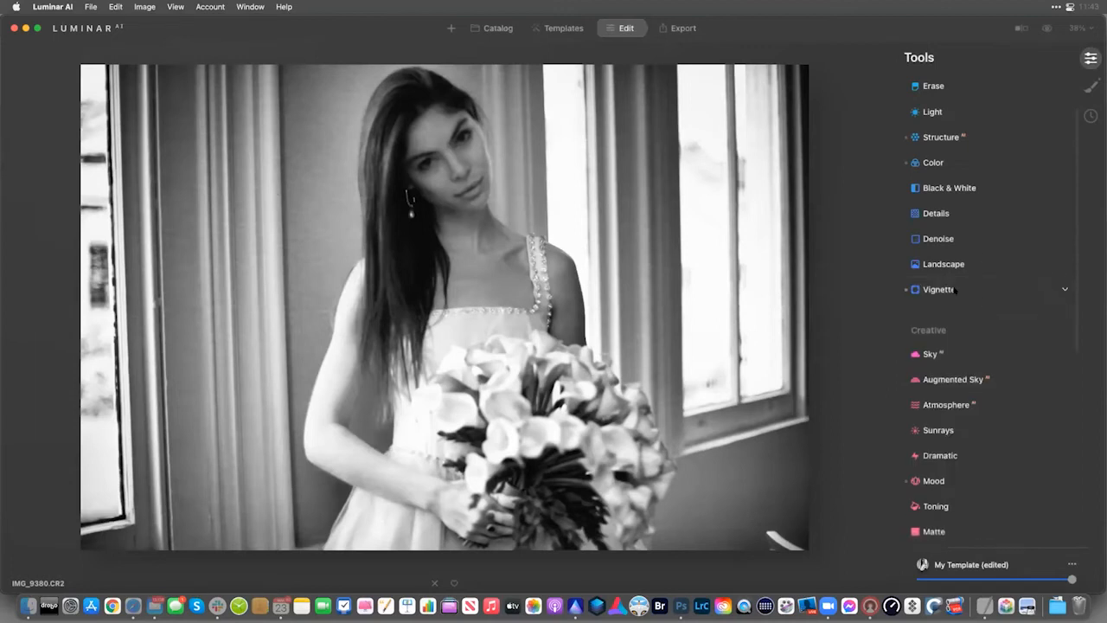
scroll(955, 291, "down", 3)
scroll(955, 291, "down", 2)
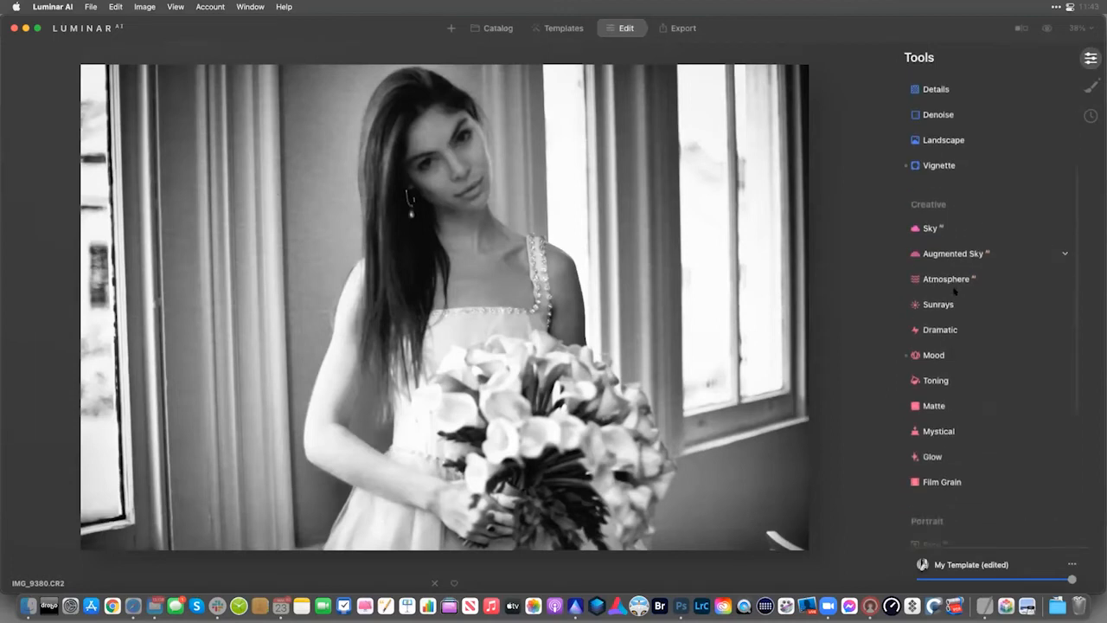
left_click(956, 433)
left_click_drag(963, 450, 899, 455)
left_click(994, 412)
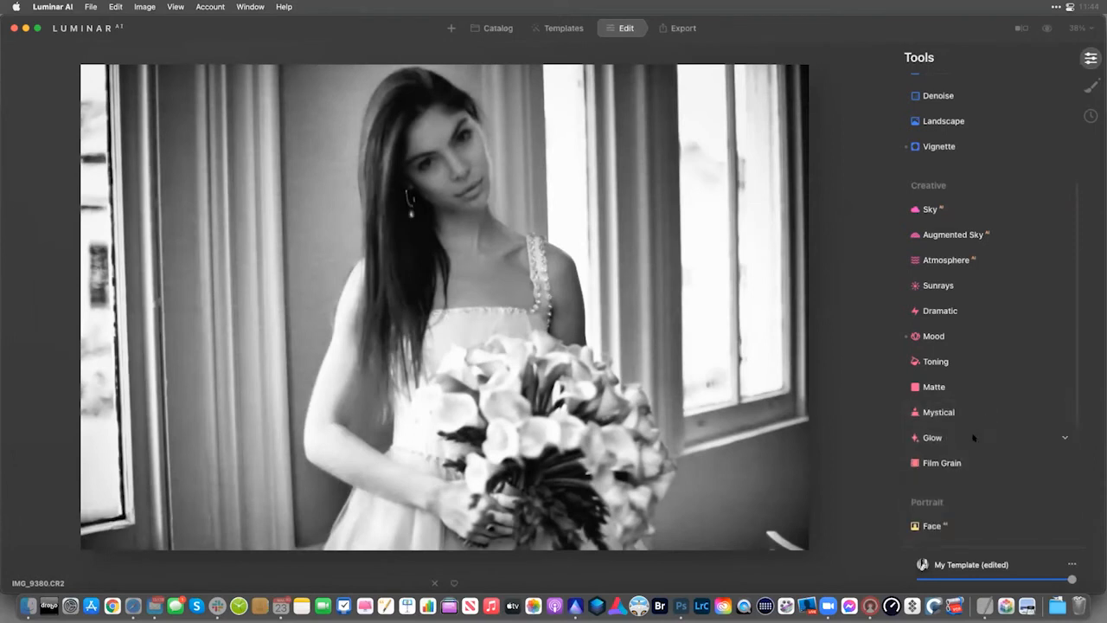
Add a Glow of type Orton Effect with an Amount of 30 to the bride photo
left_click(984, 438)
left_click(995, 468)
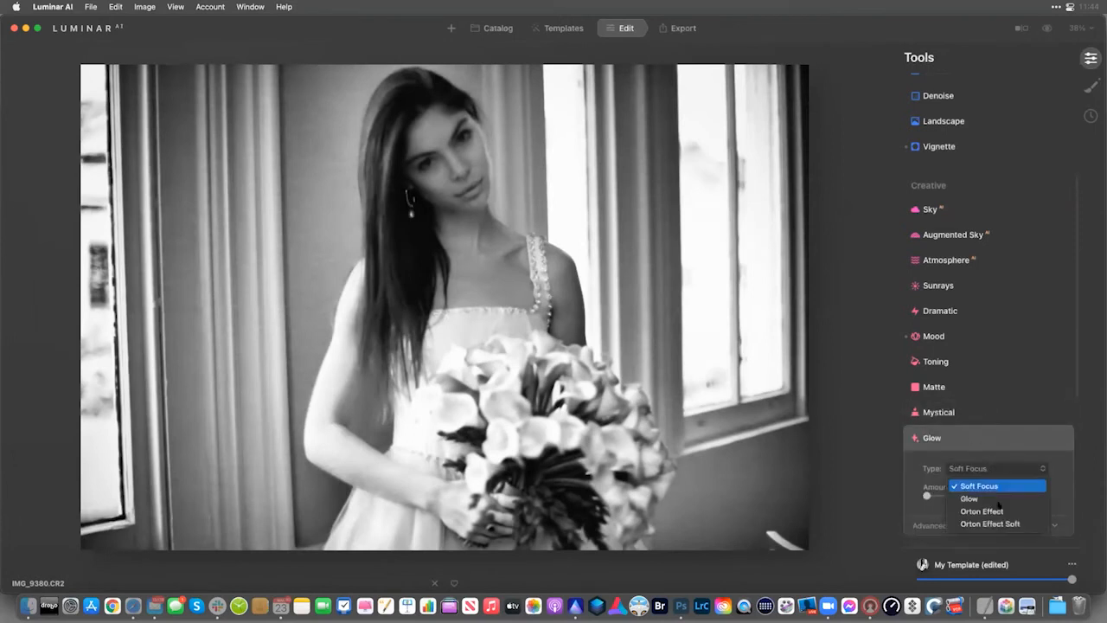
left_click(999, 511)
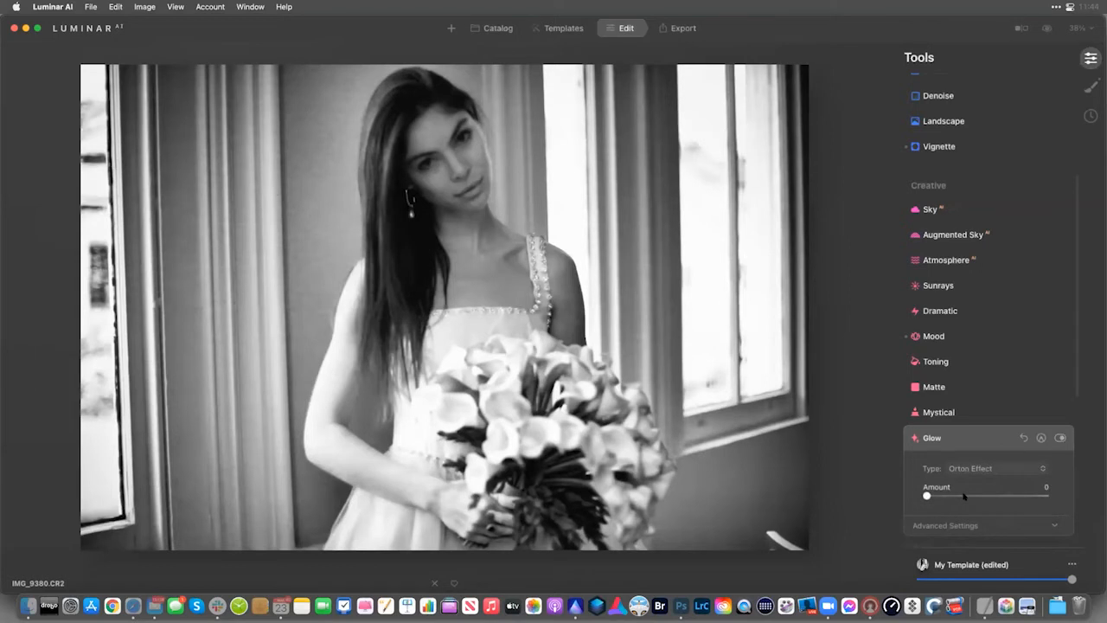
left_click(965, 496)
left_click(958, 494)
scroll(995, 372, "down", 1)
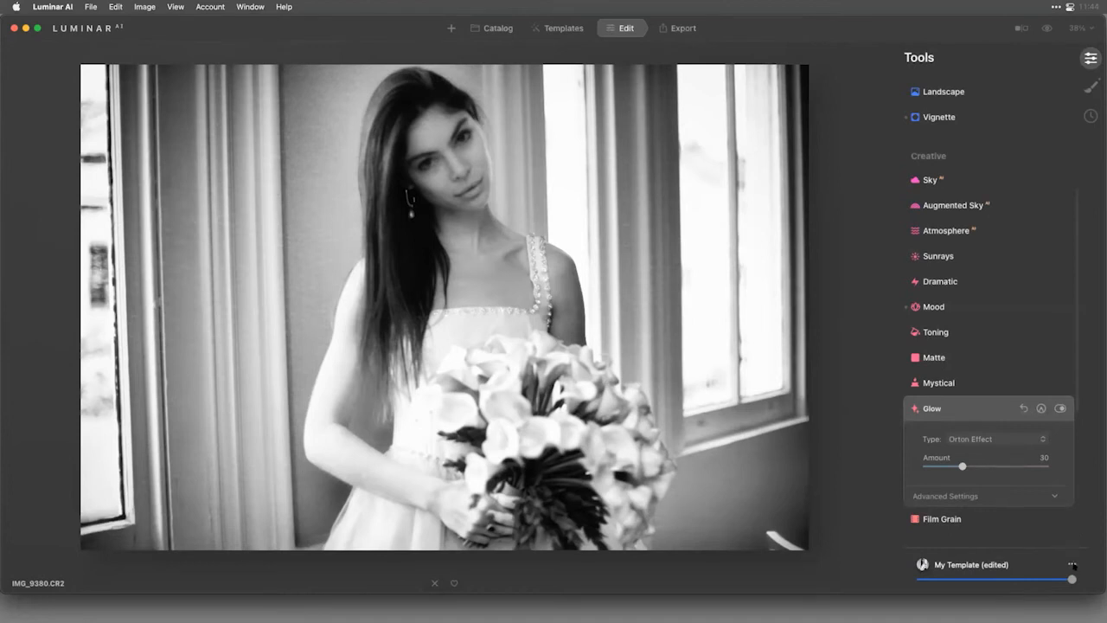
Save the edited look as a new template and open the My Templates collection
left_click(1072, 565)
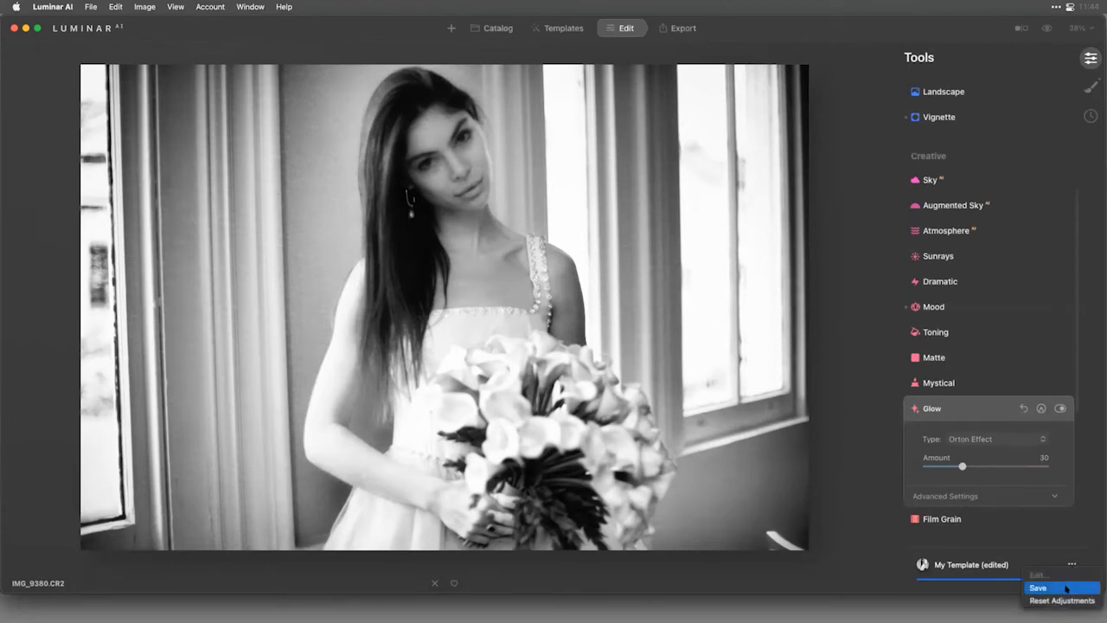
left_click(1066, 588)
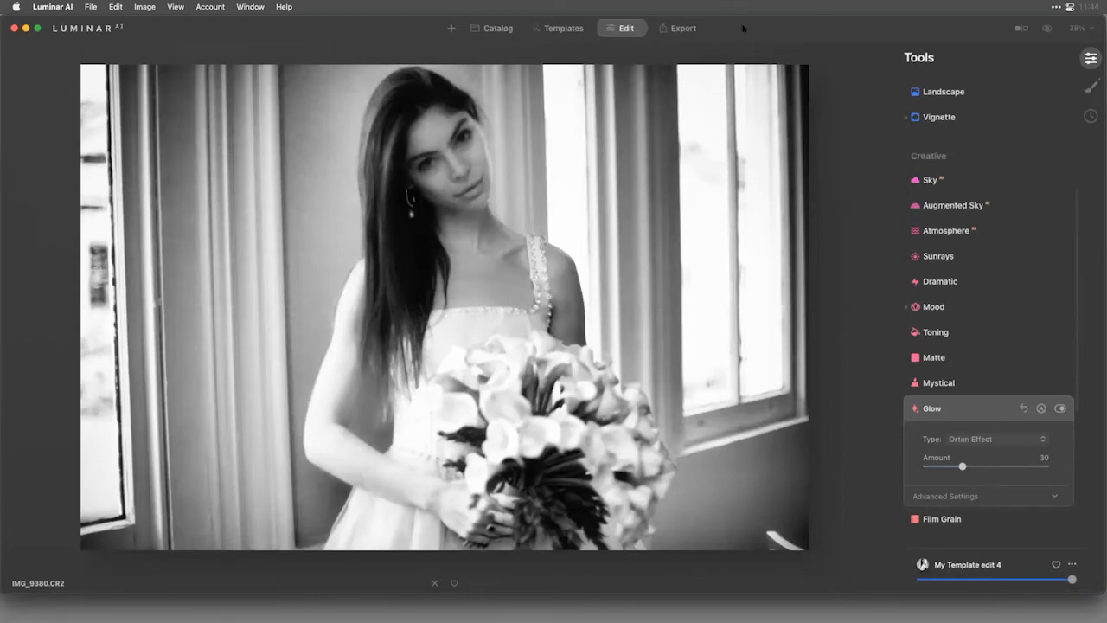
left_click(547, 28)
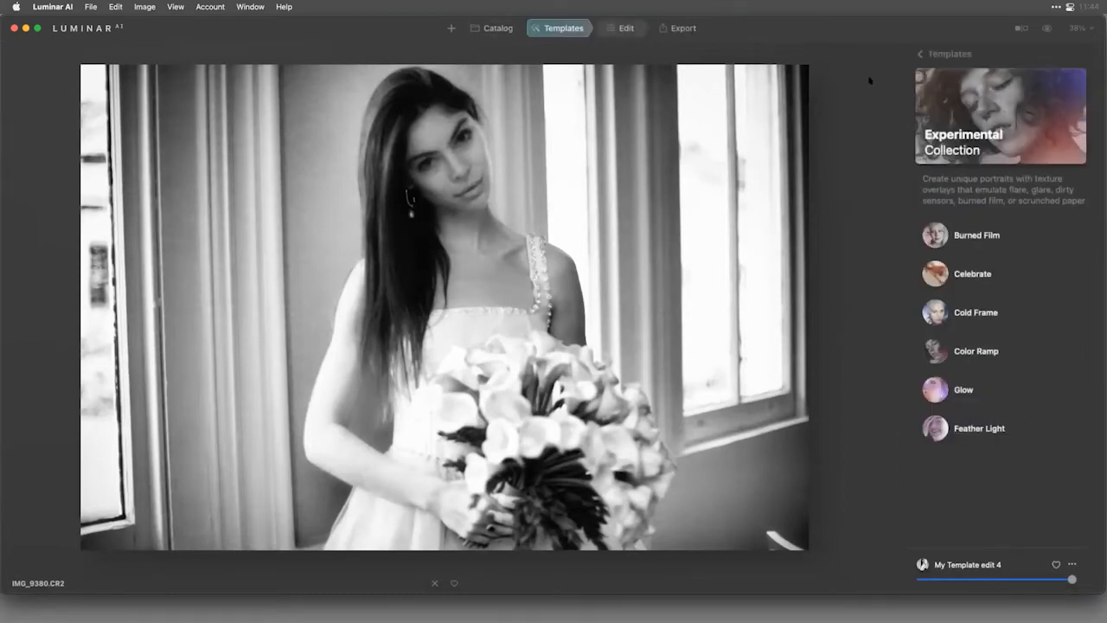
left_click(943, 54)
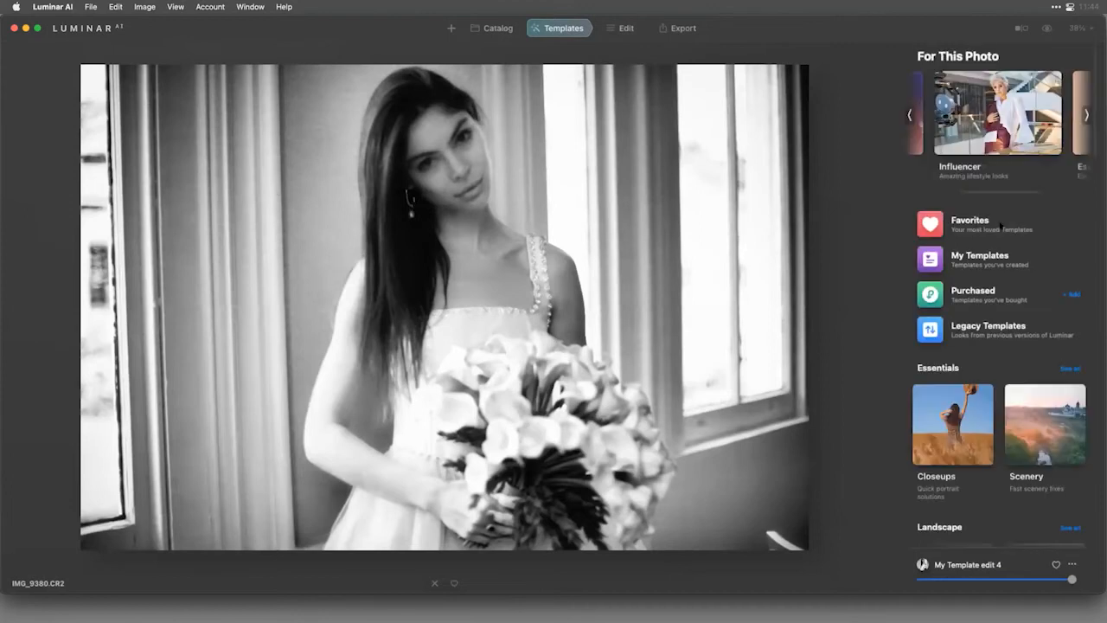
left_click(999, 256)
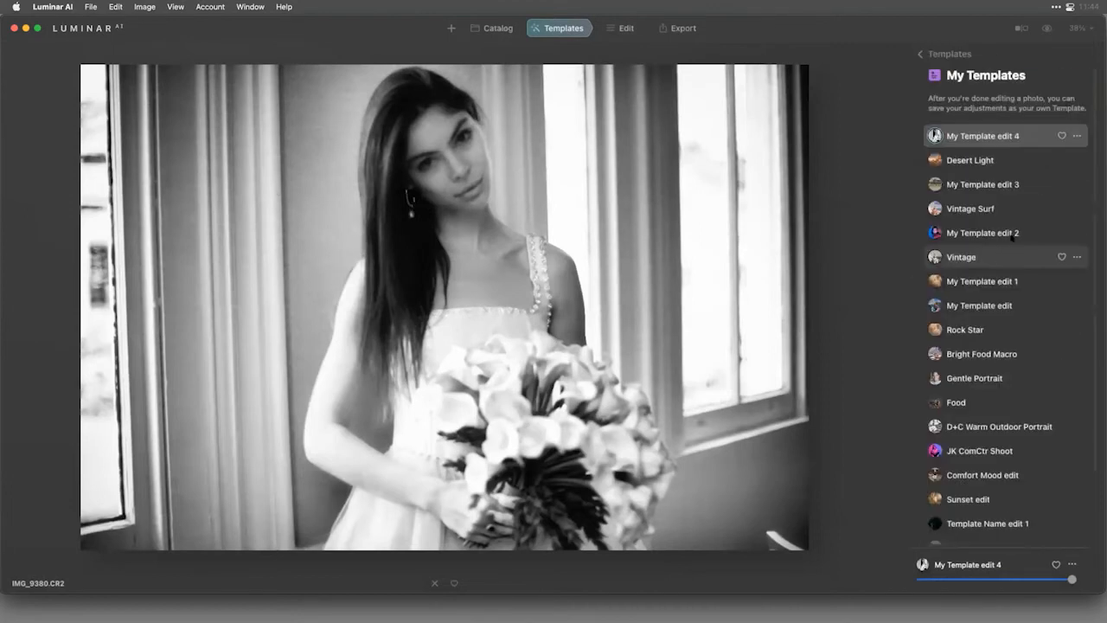
left_click(1075, 136)
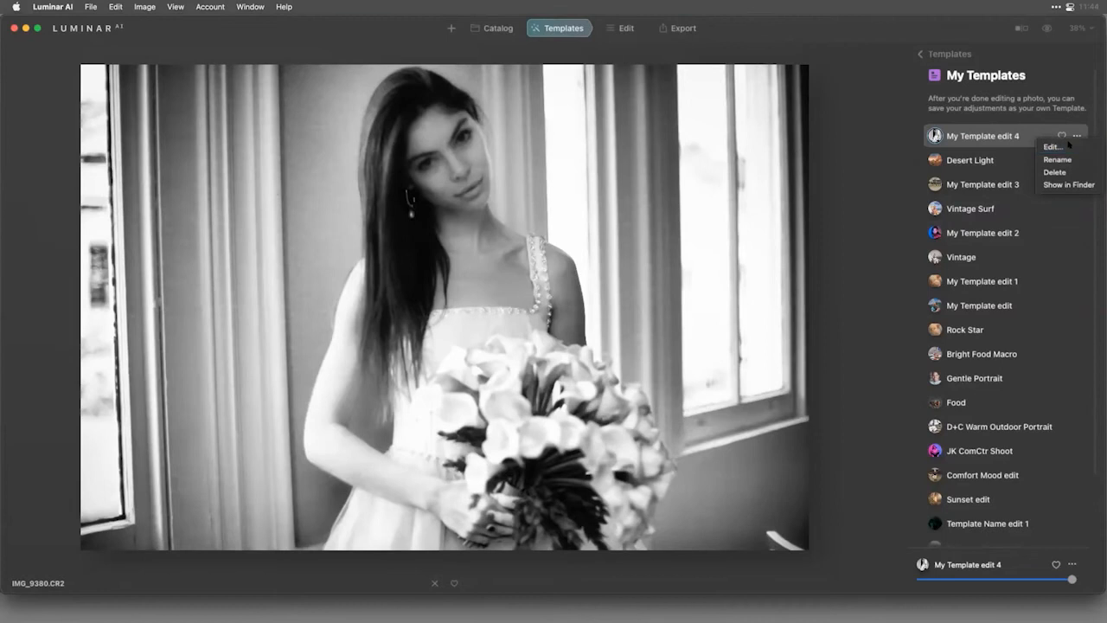
left_click(1068, 144)
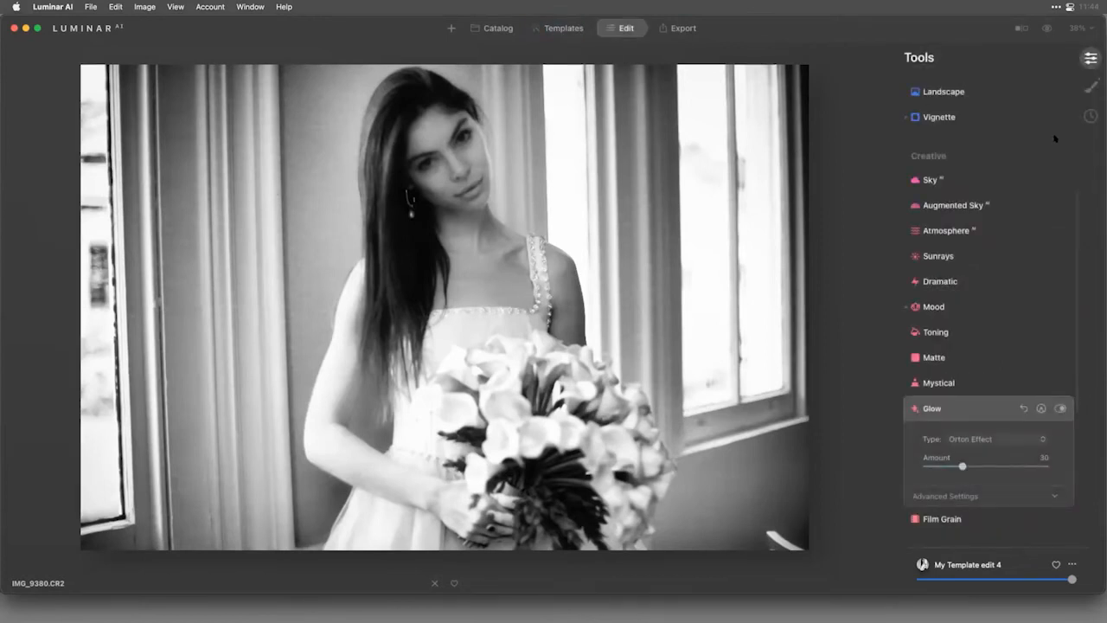
left_click(563, 27)
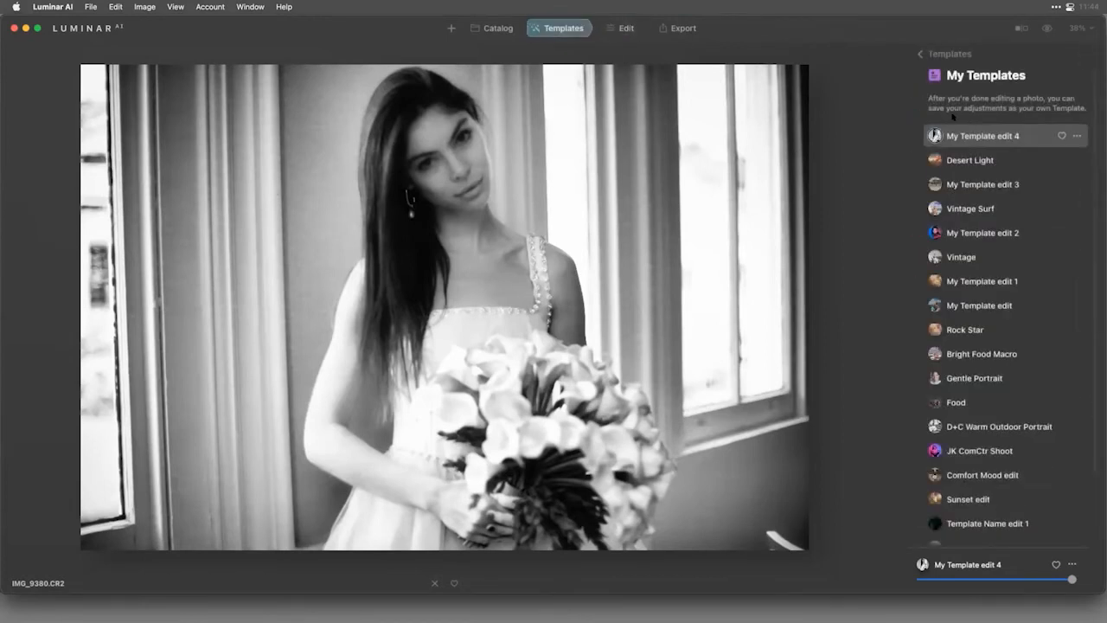
Rename the newly saved template as Vintage BW
left_click(1076, 135)
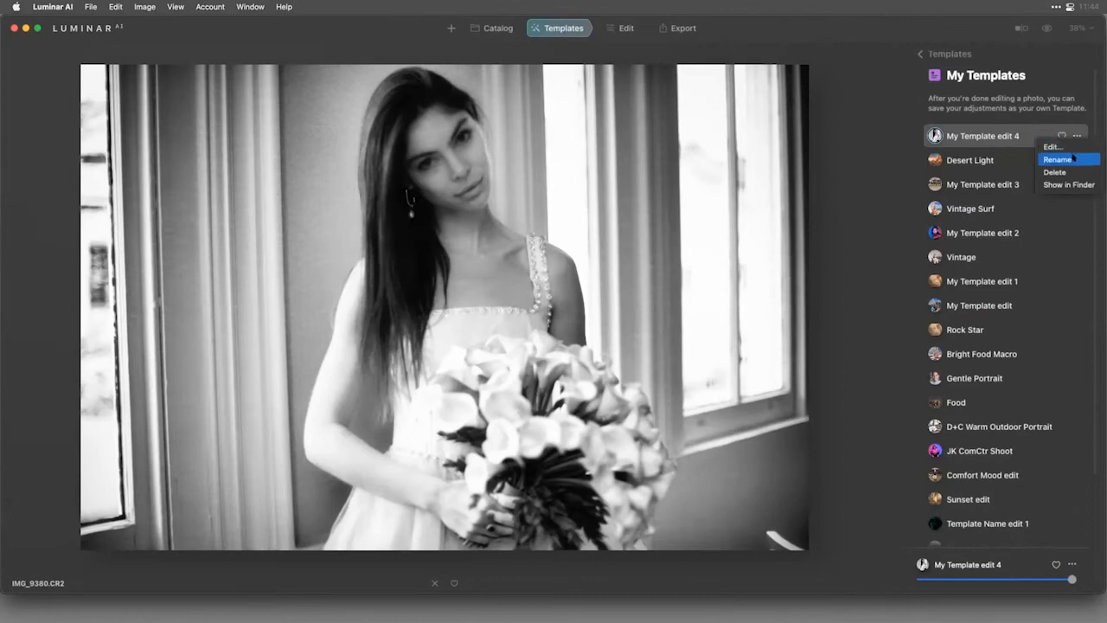
left_click(1072, 158)
type("V")
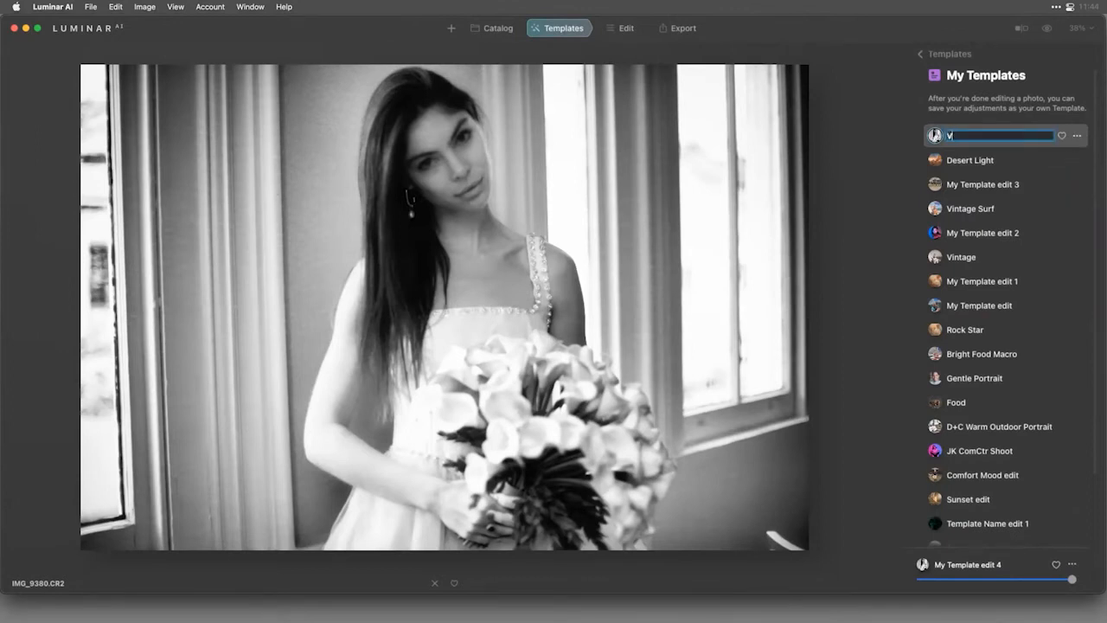
type("intage BW")
key("Return")
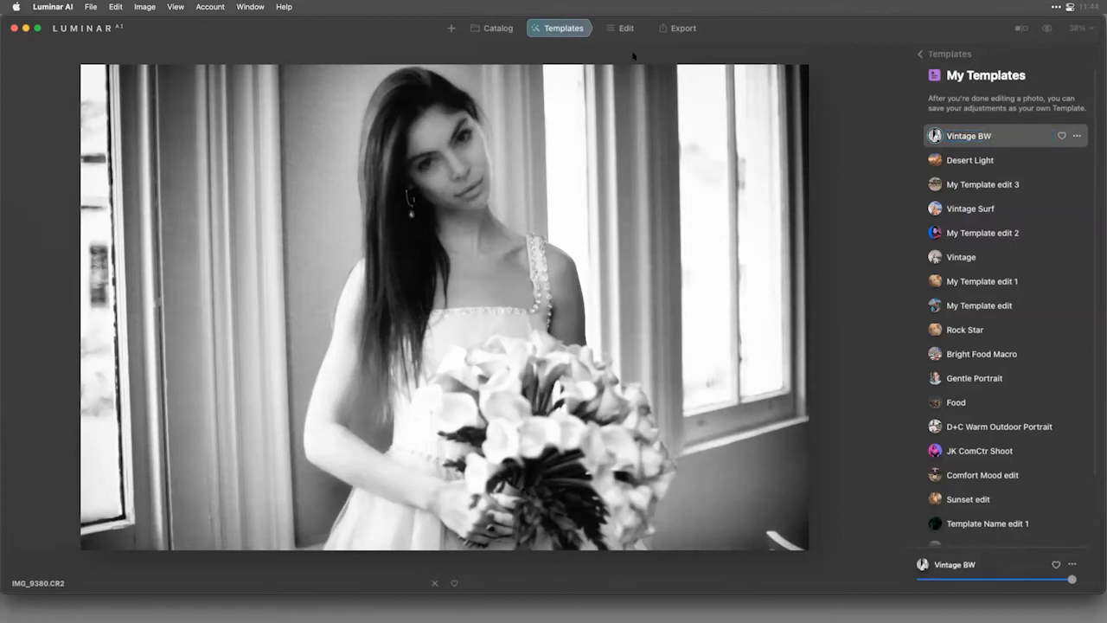
Select all photos of the Bridal Session folder in the catalog and sync the black-and-white bride photo's adjustments to them
left_click(501, 32)
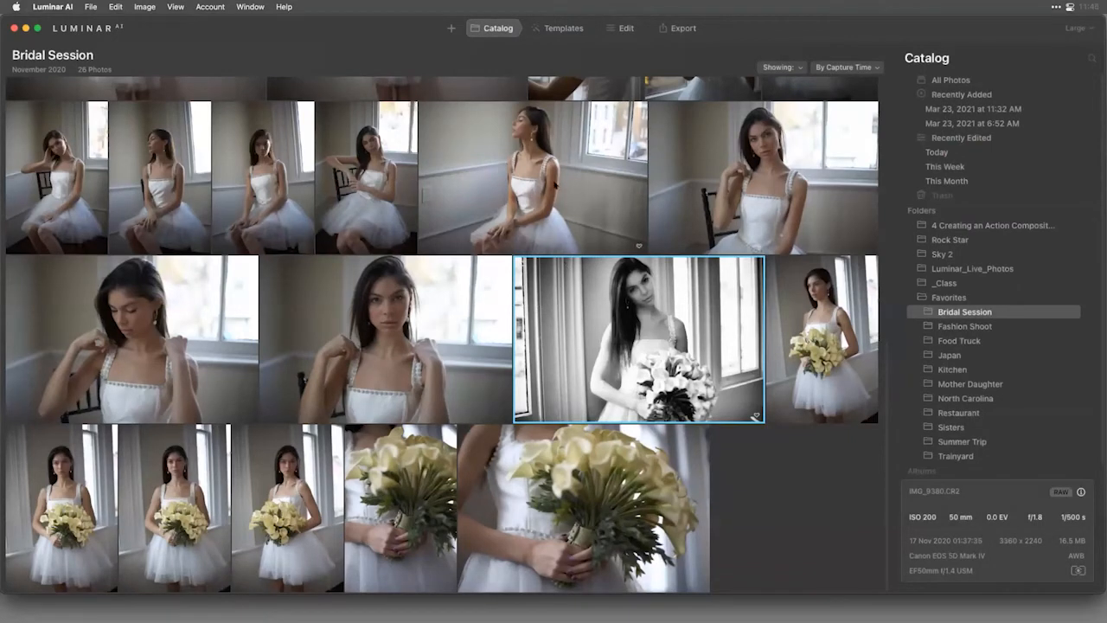
key("super+a")
right_click(614, 302)
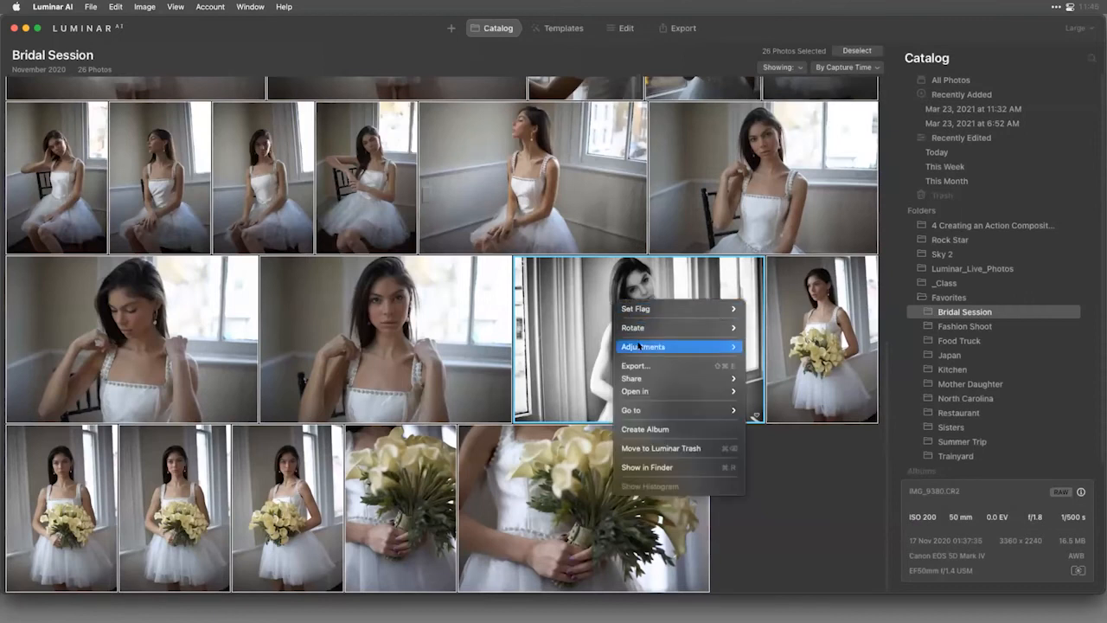
mouse_move(640, 346)
left_click(759, 344)
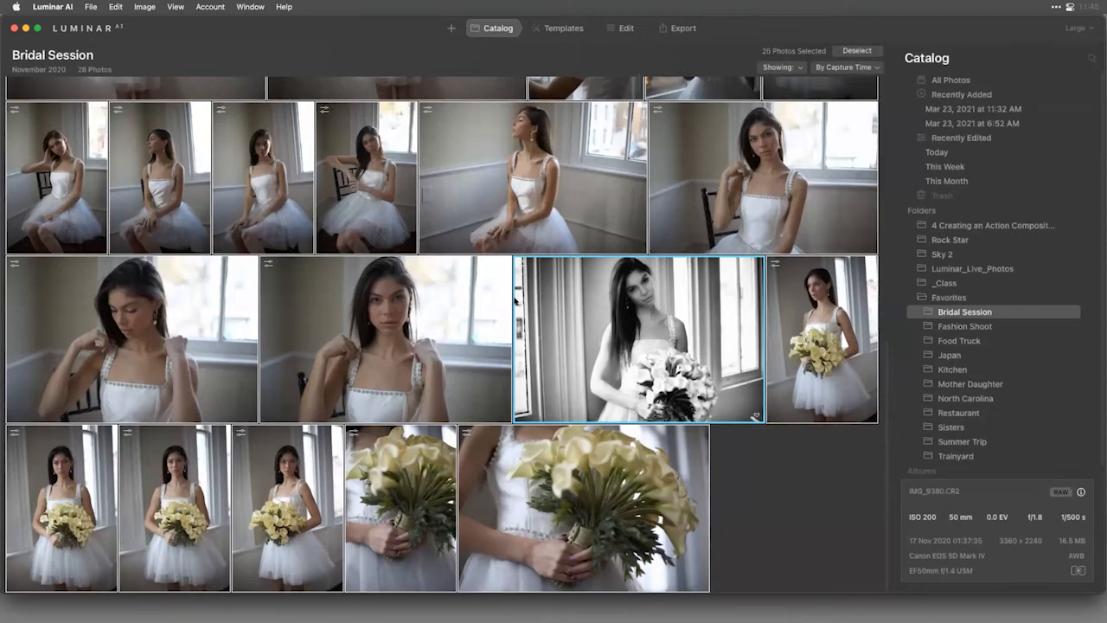
Look through the Bridal Session thumbnails to check how the synced adjustments are applied across the photos
scroll(514, 300, "up", 10)
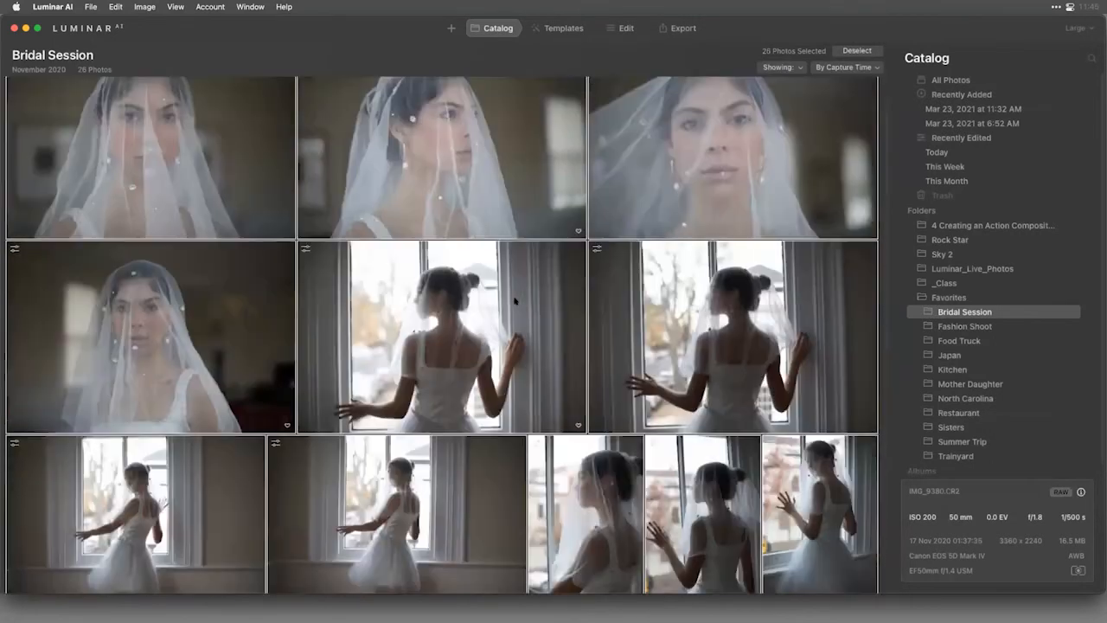
scroll(515, 300, "up", 2)
scroll(509, 286, "down", 10)
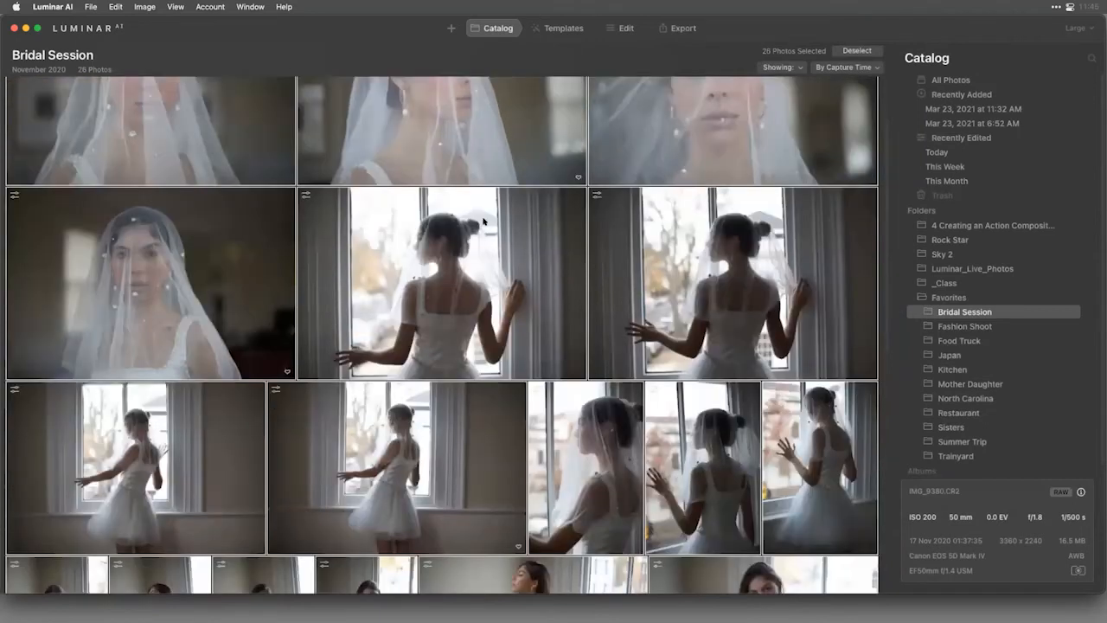
scroll(483, 221, "down", 3)
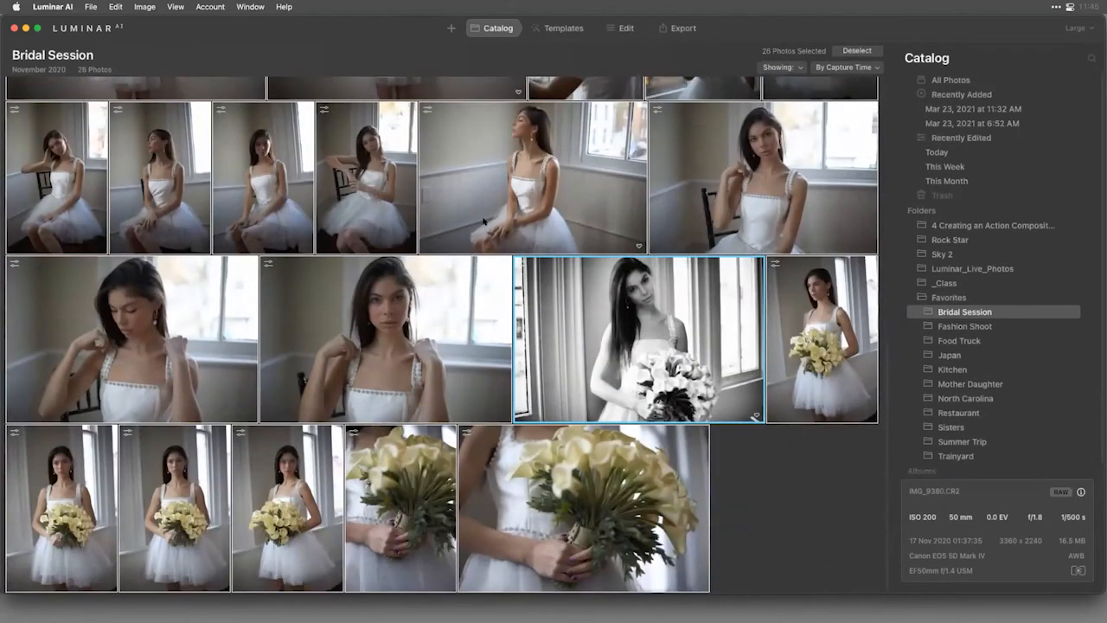
scroll(483, 222, "up", 6)
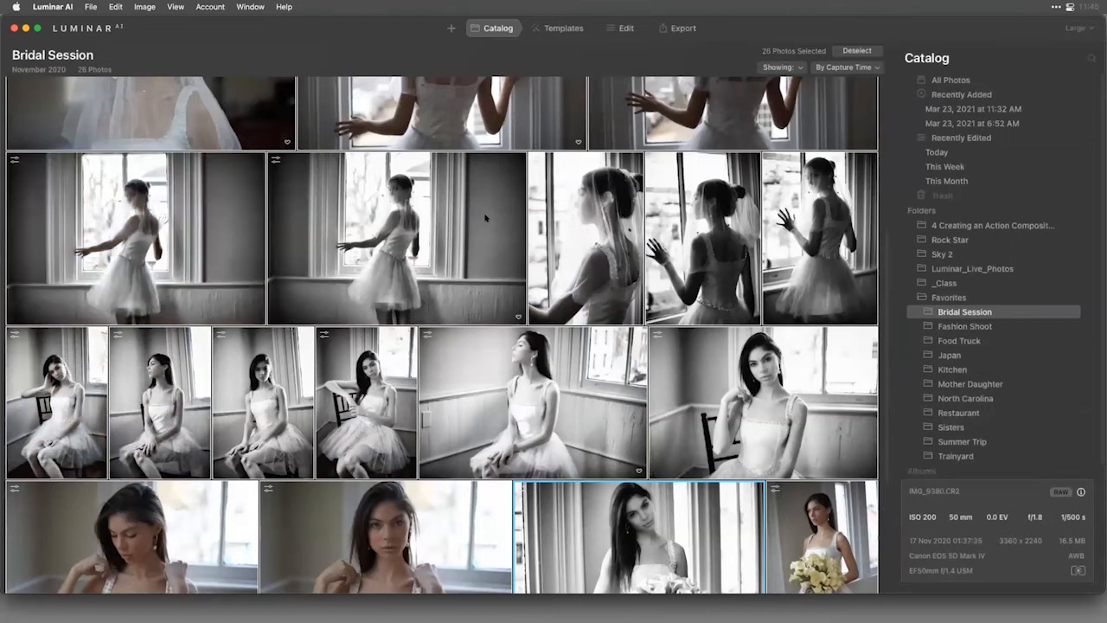
scroll(491, 220, "up", 2)
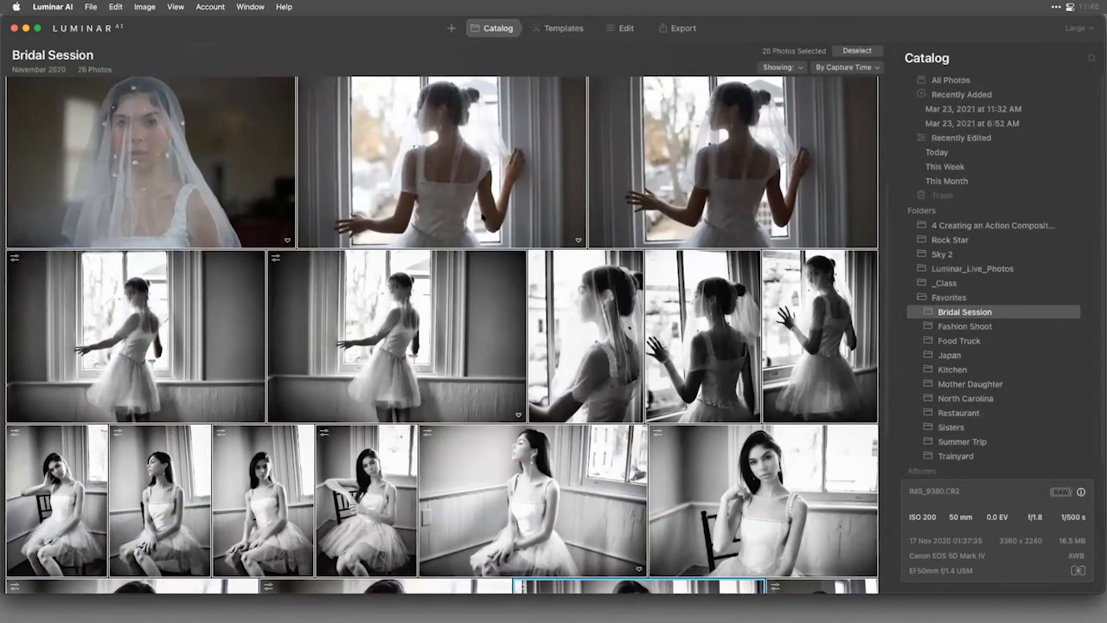
scroll(477, 217, "down", 3)
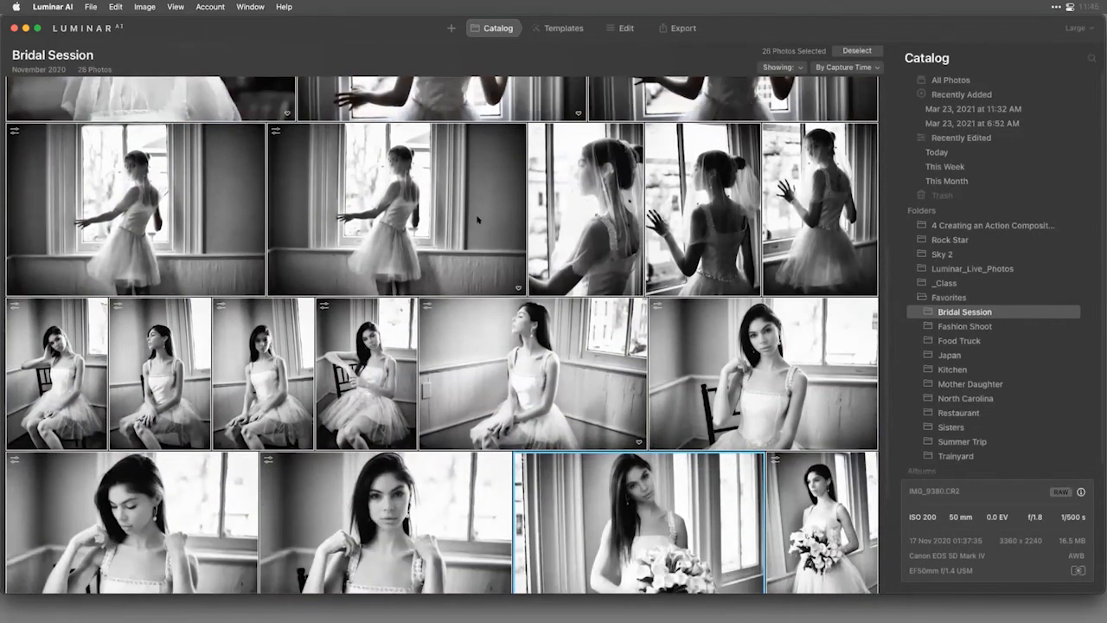
Open the first veiled bride photo of the Bridal Session in the editor and enlarge the workspace
scroll(477, 220, "down", 2)
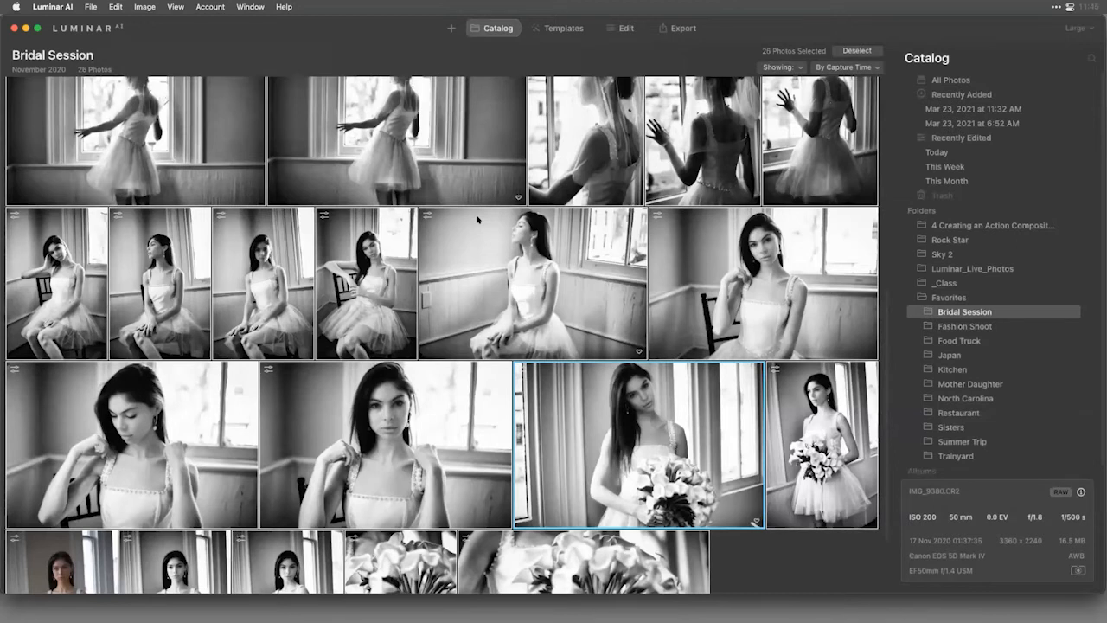
scroll(473, 257, "down", 3)
scroll(473, 257, "down", 1)
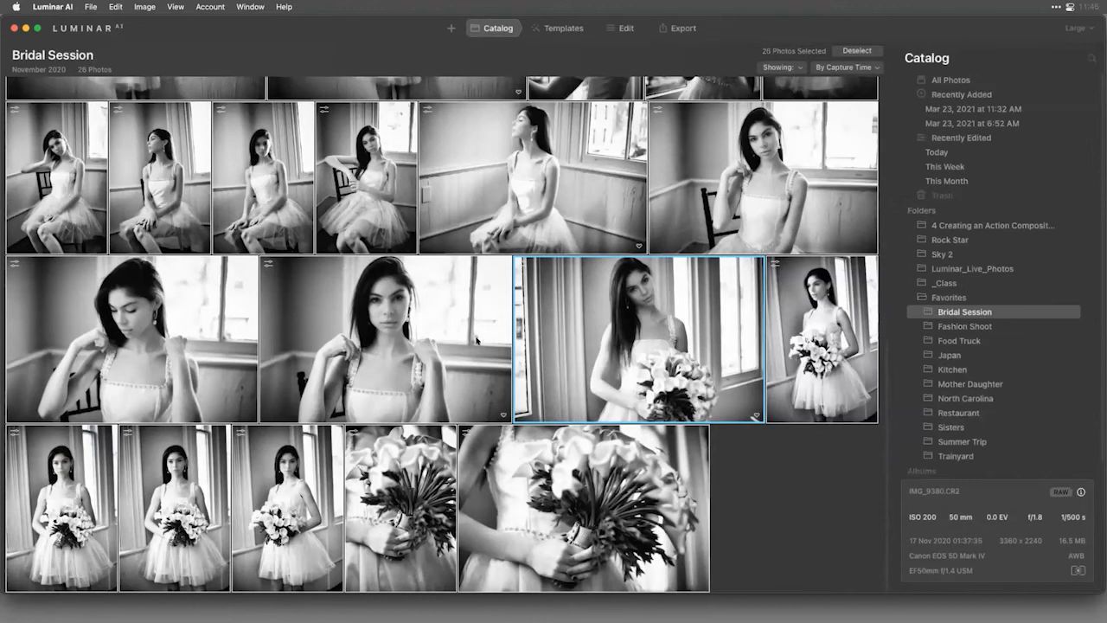
scroll(480, 340, "up", 5)
scroll(481, 340, "up", 6)
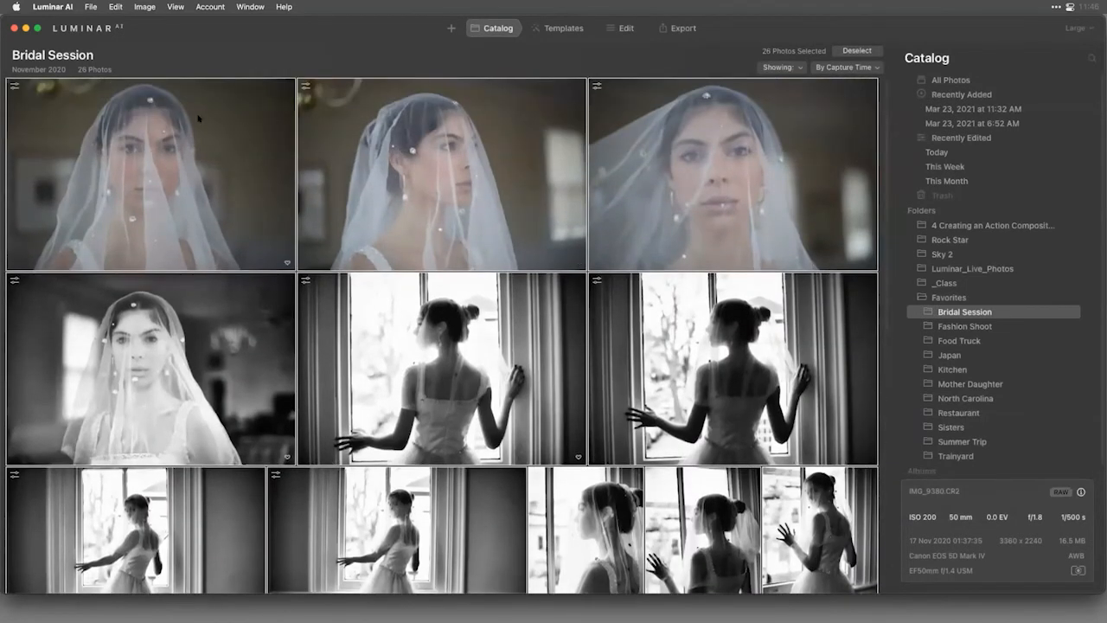
double_click(200, 118)
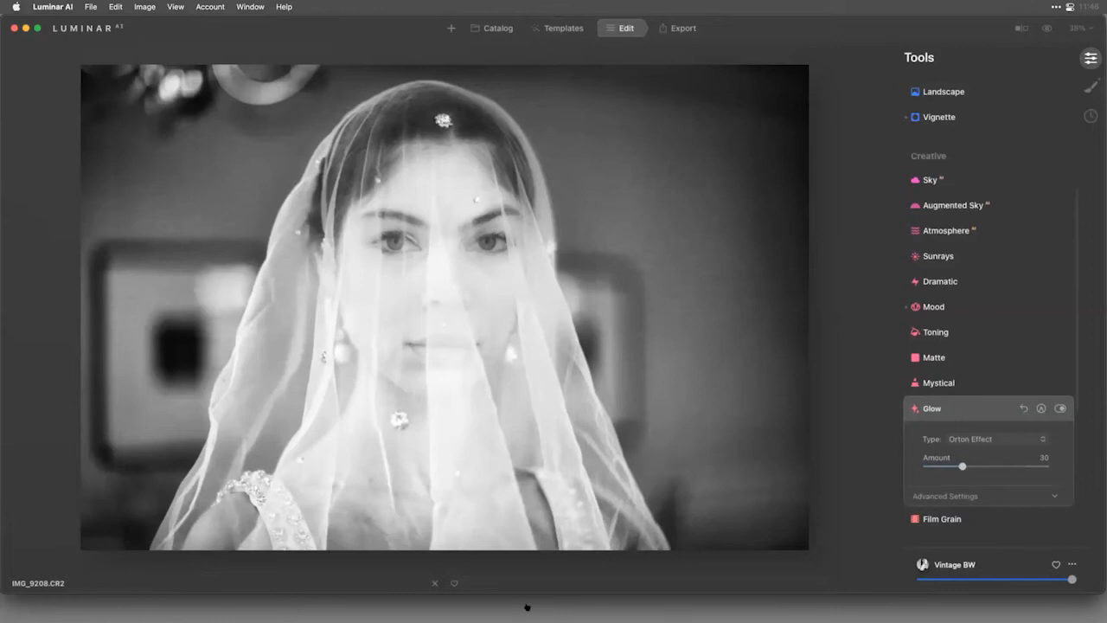
left_click_drag(490, 594, 487, 622)
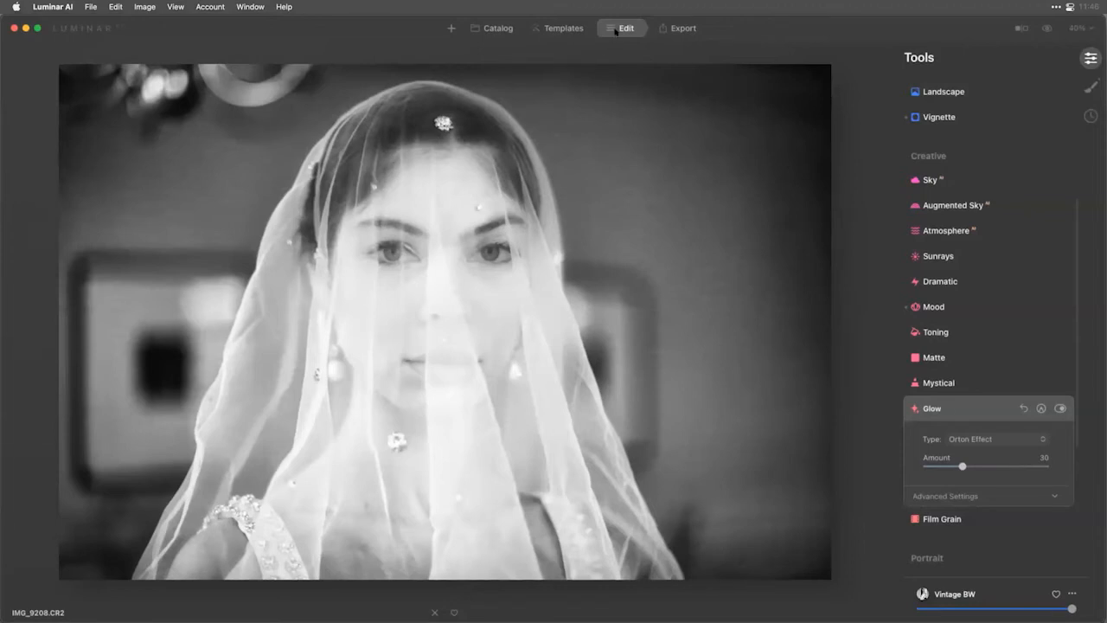
Enhance the bride's eyes with Face AI, setting Iris Flare to 66, Eye Enhancer to 75 and Improve Eyebrows to 55
scroll(984, 225, "up", 5)
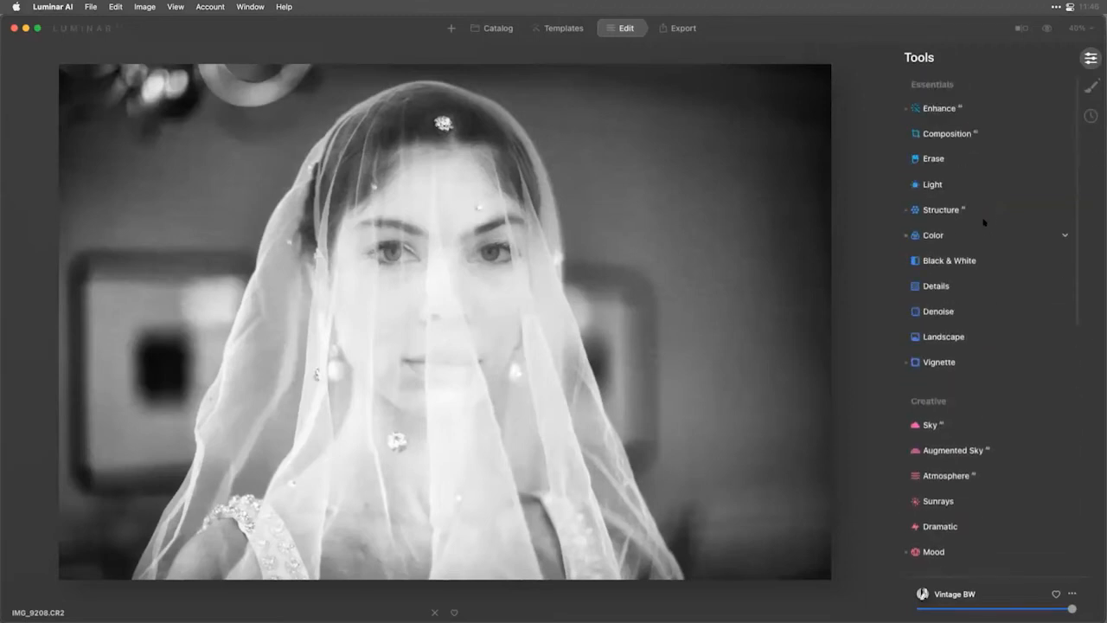
scroll(983, 223, "down", 10)
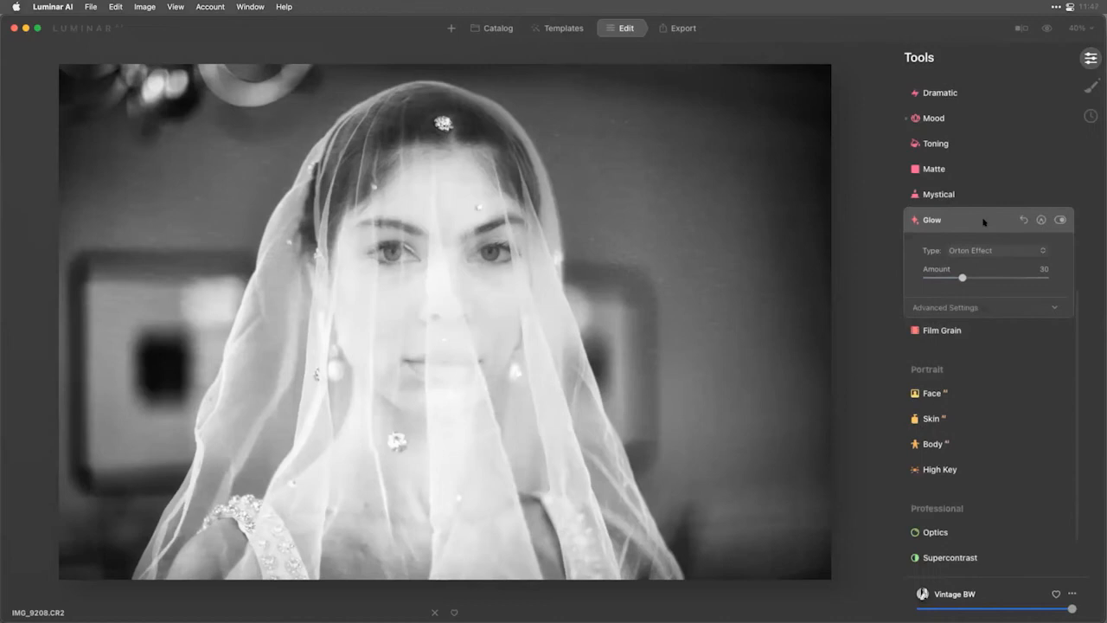
left_click(948, 393)
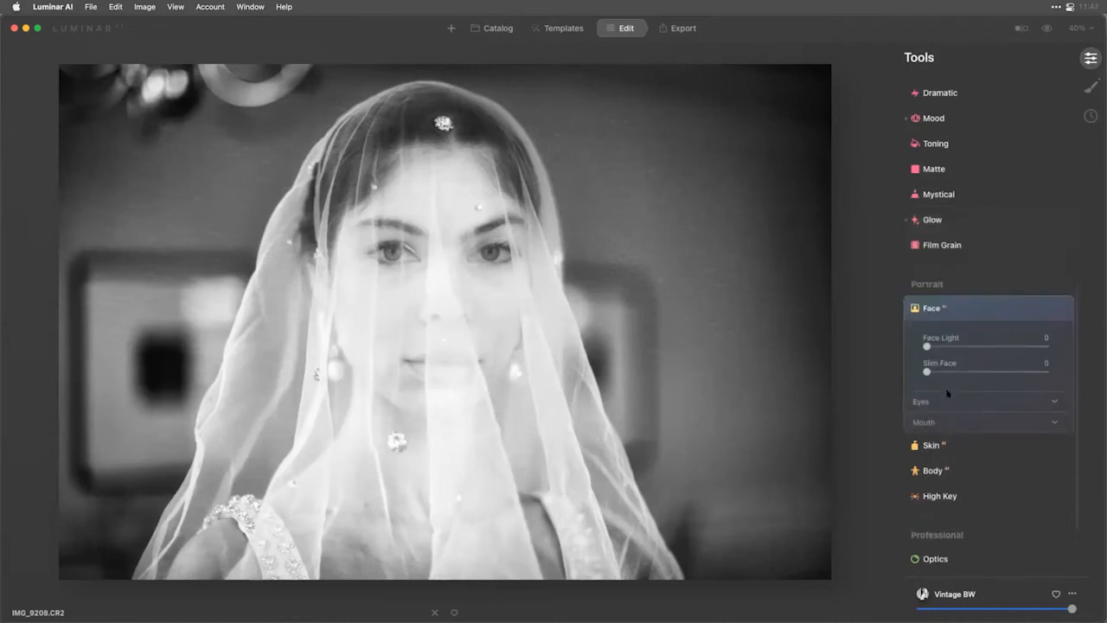
left_click(948, 397)
scroll(998, 308, "down", 5)
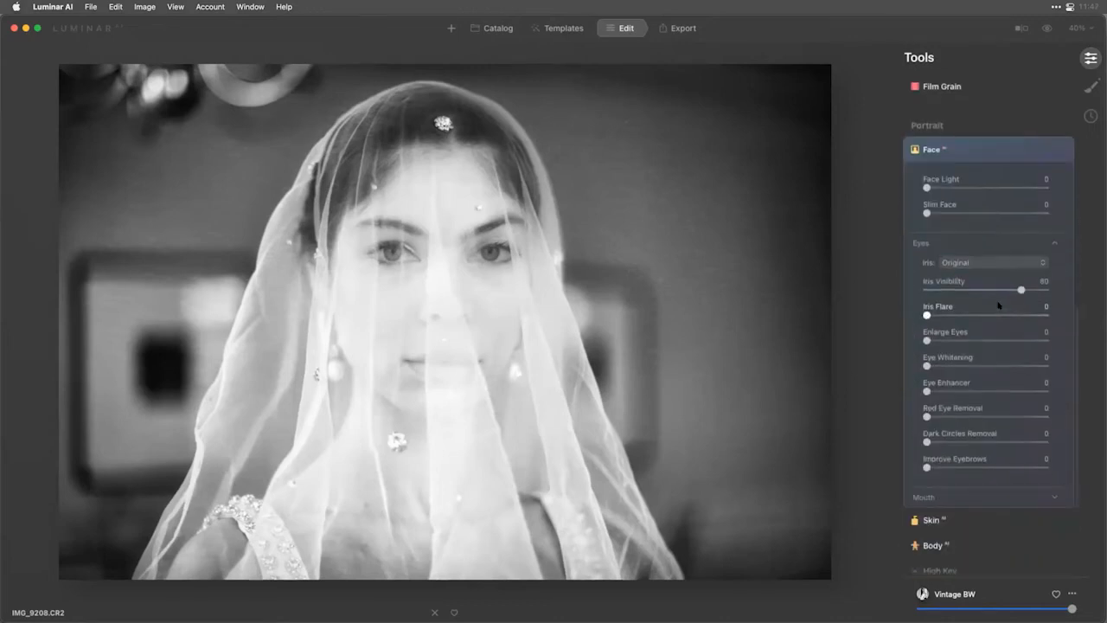
left_click_drag(926, 315, 1004, 322)
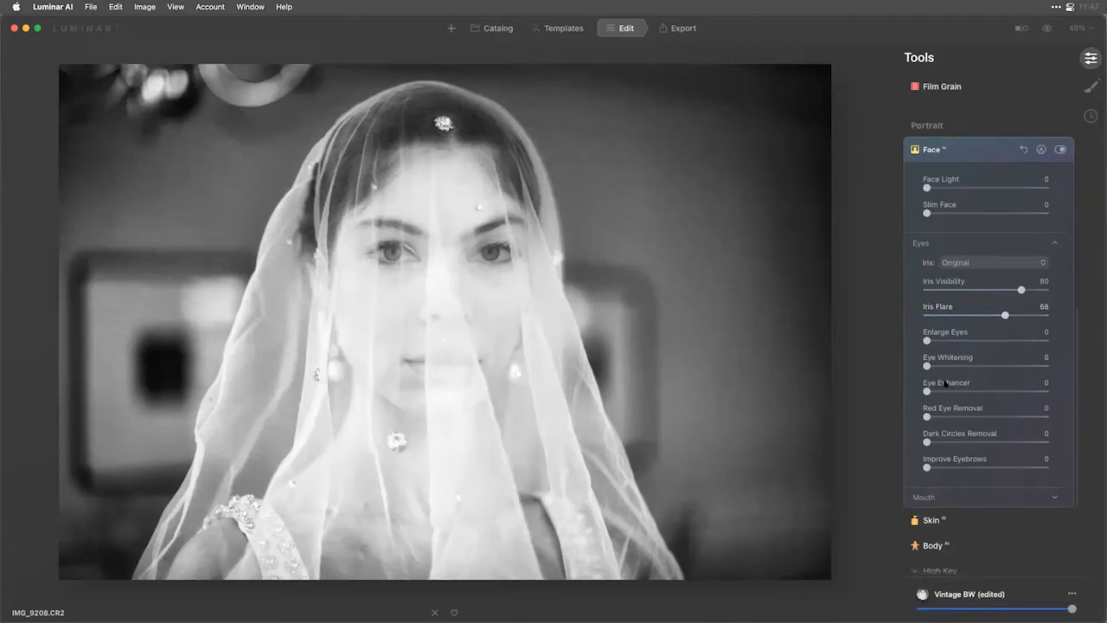
left_click_drag(929, 391, 1016, 390)
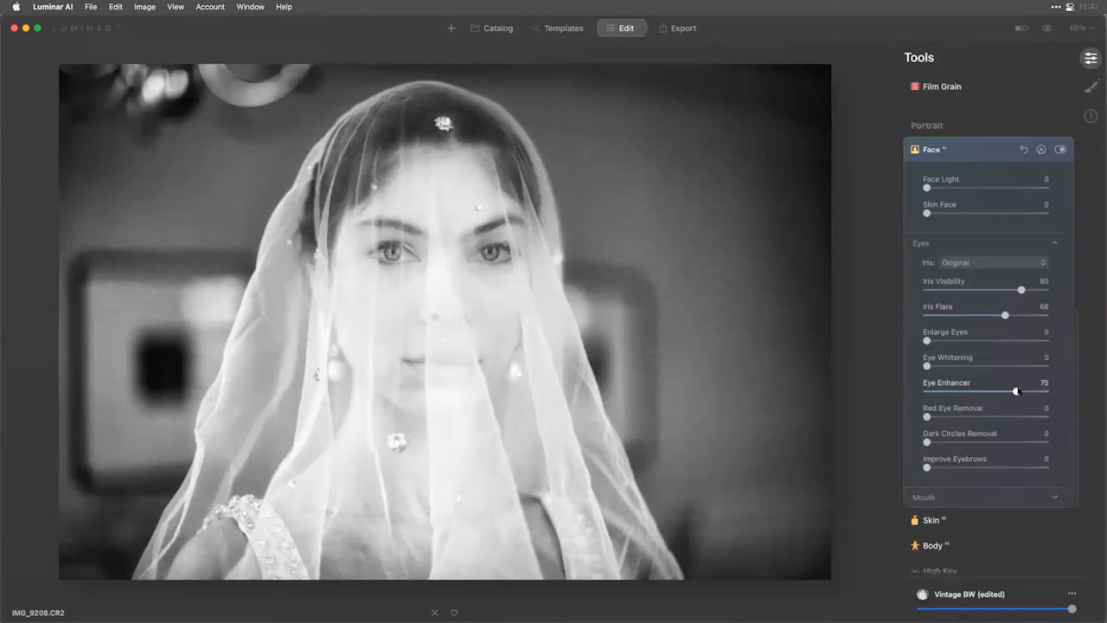
left_click_drag(948, 469, 992, 468)
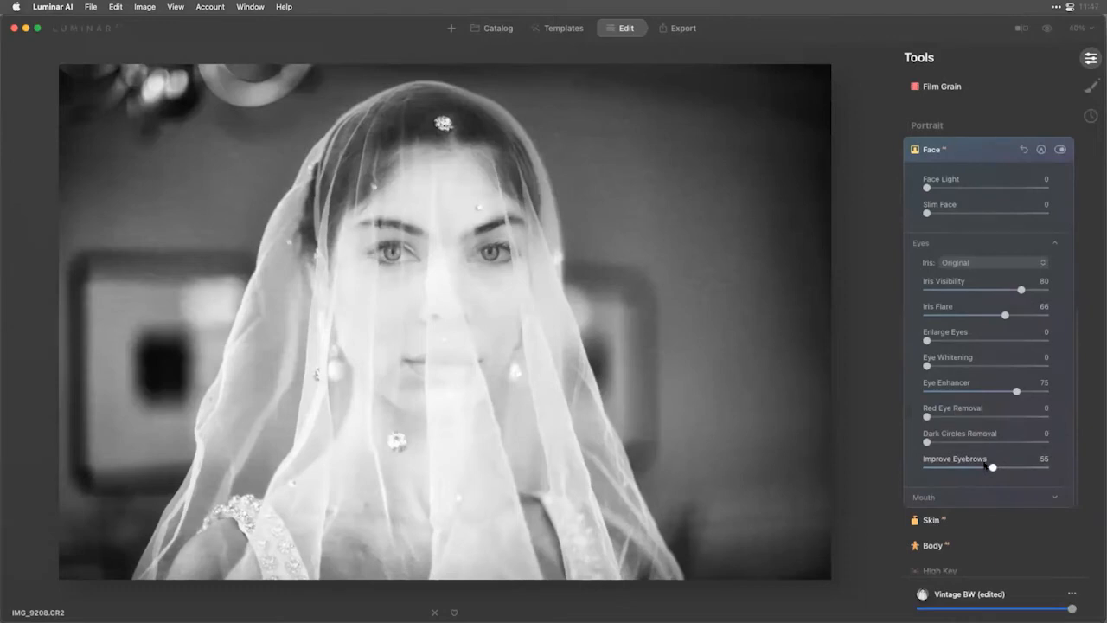
Apply Supercontrast with Highlights Contrast 38, Highlights Balance -48, Shadows Contrast 14 and Shadows Balance 70
scroll(986, 465, "down", 5)
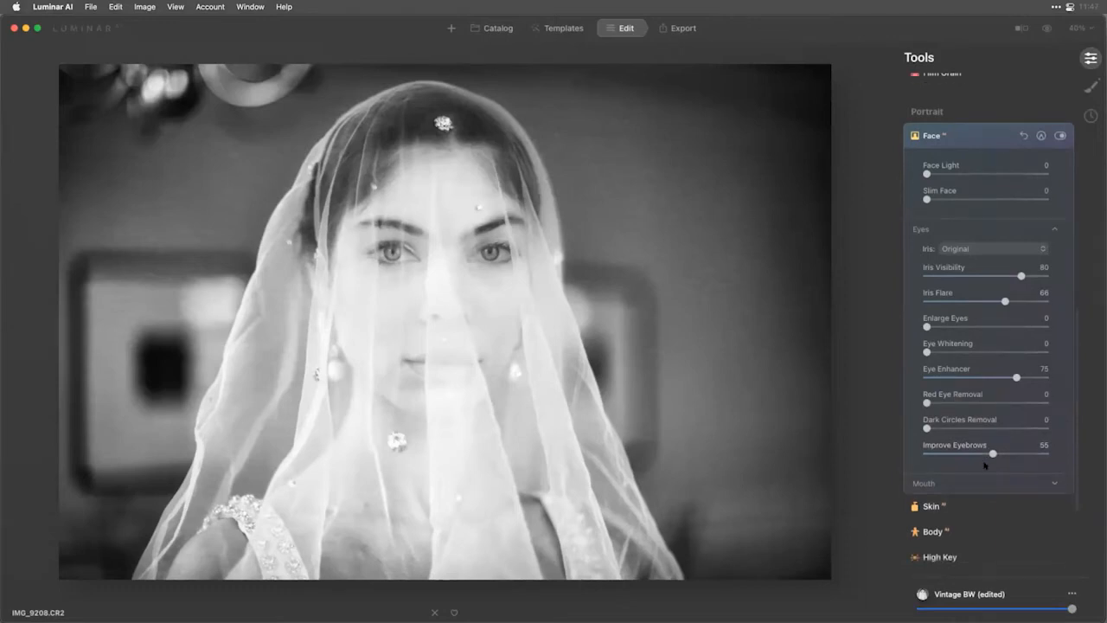
left_click(982, 493)
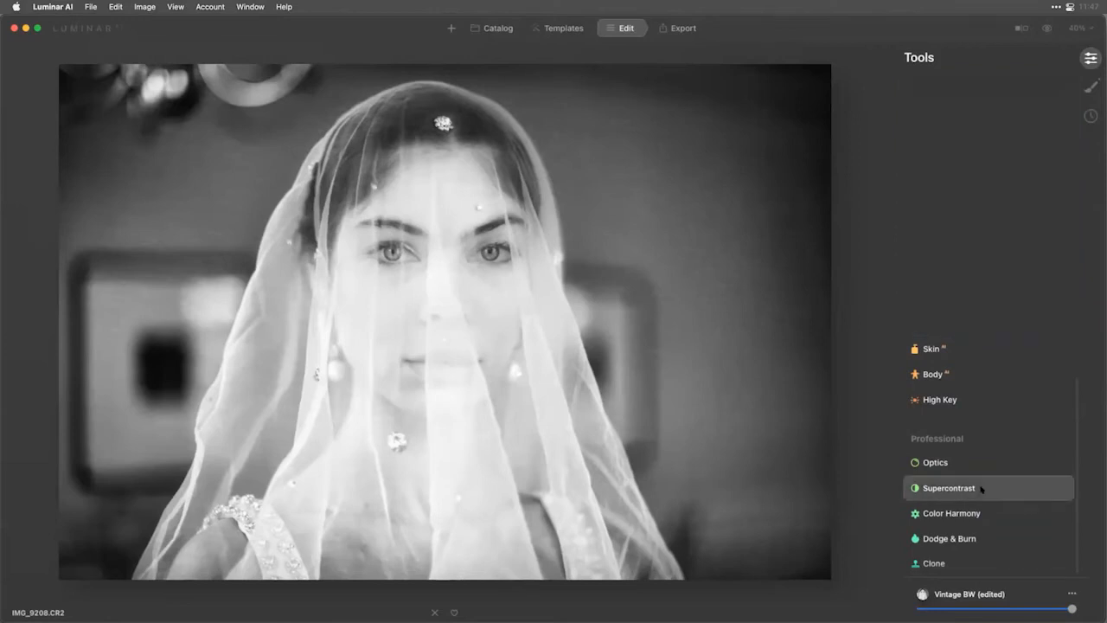
left_click_drag(926, 327, 957, 348)
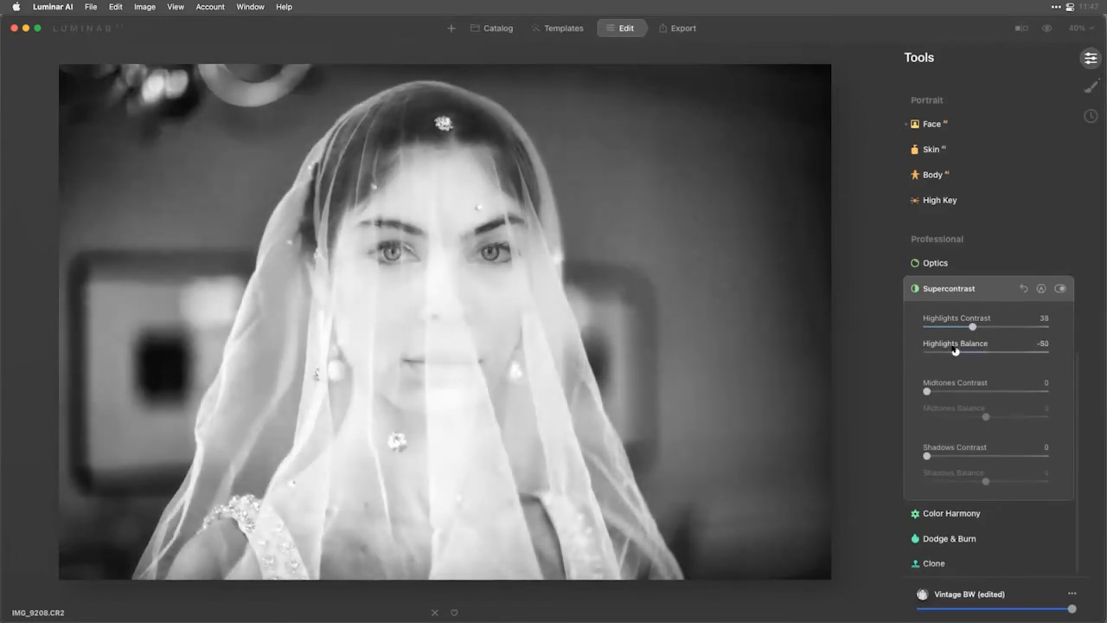
left_click(943, 455)
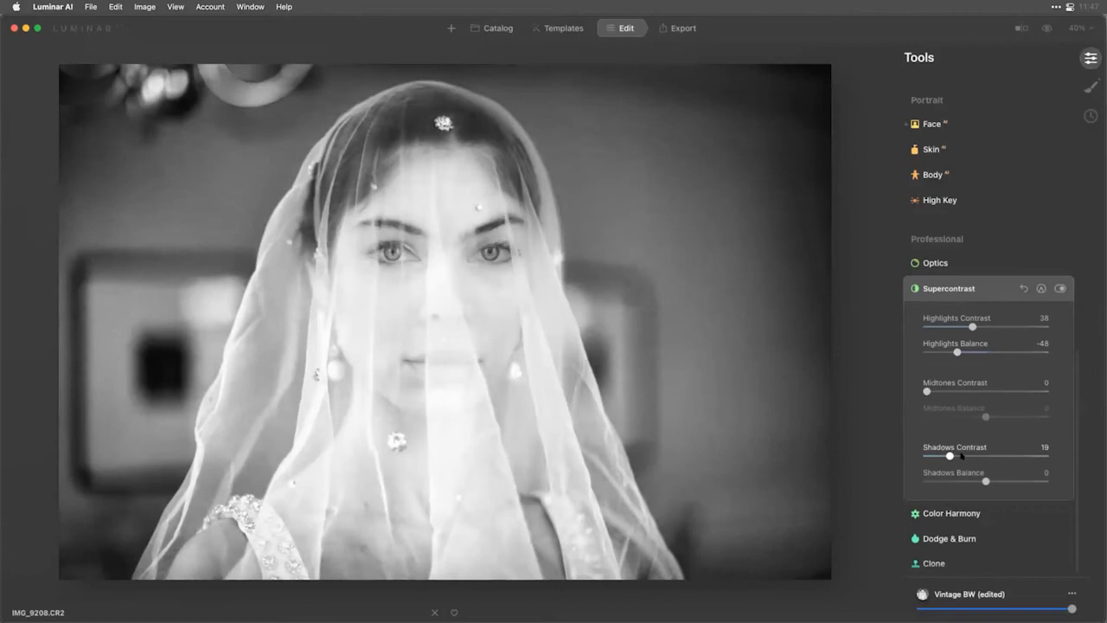
left_click_drag(975, 484, 1029, 484)
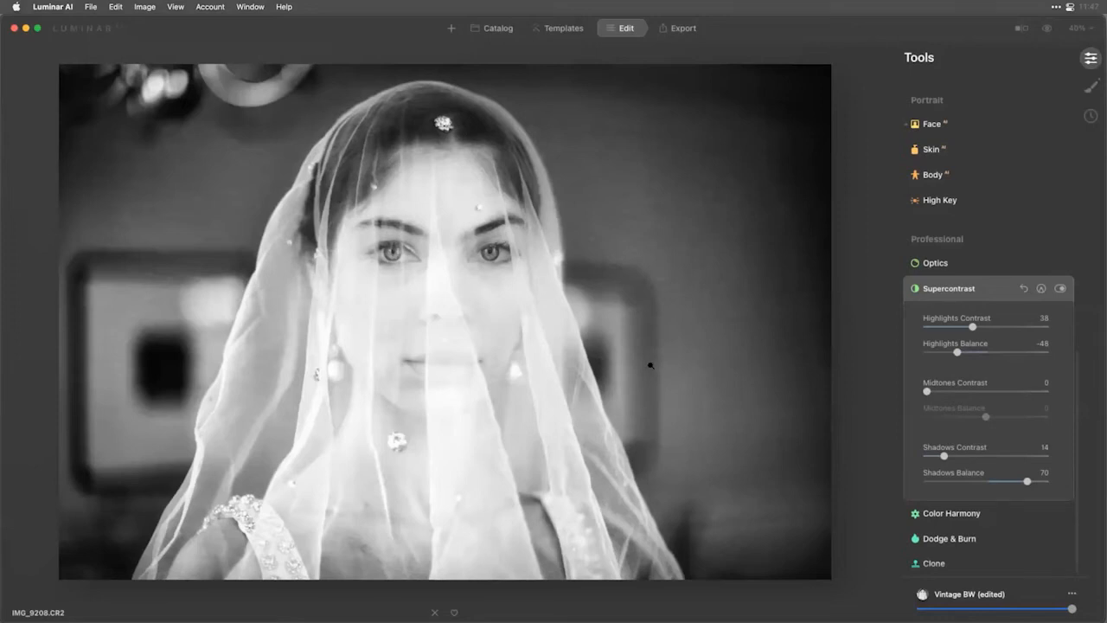
Compare the edited black-and-white bride portrait with its unedited original
left_click(1047, 28)
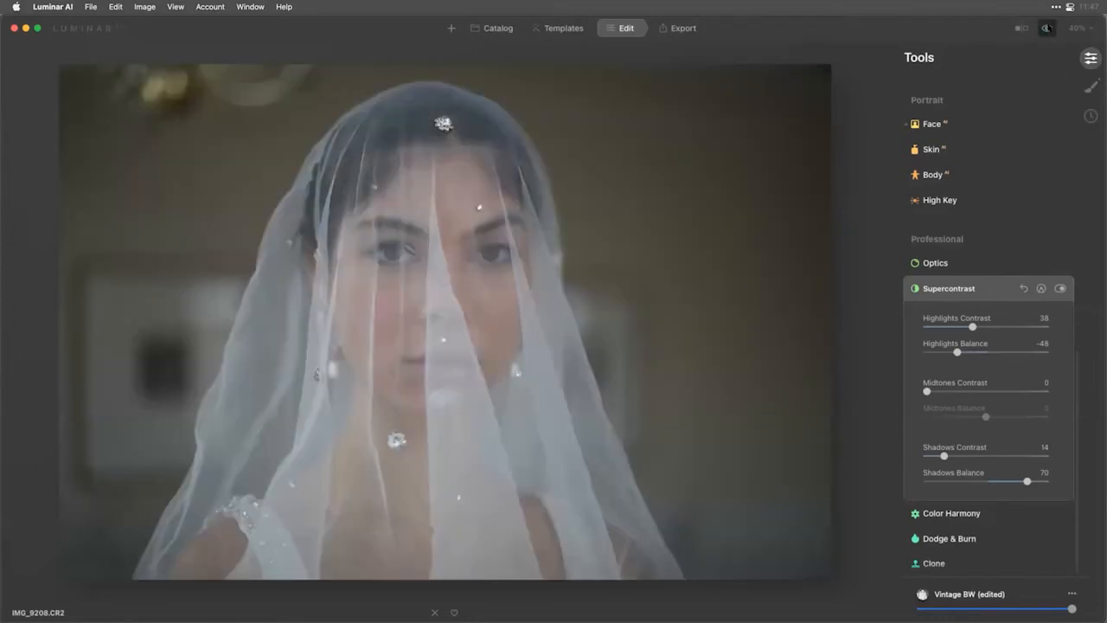
left_click(1046, 27)
left_click(1046, 28)
left_click(1046, 28)
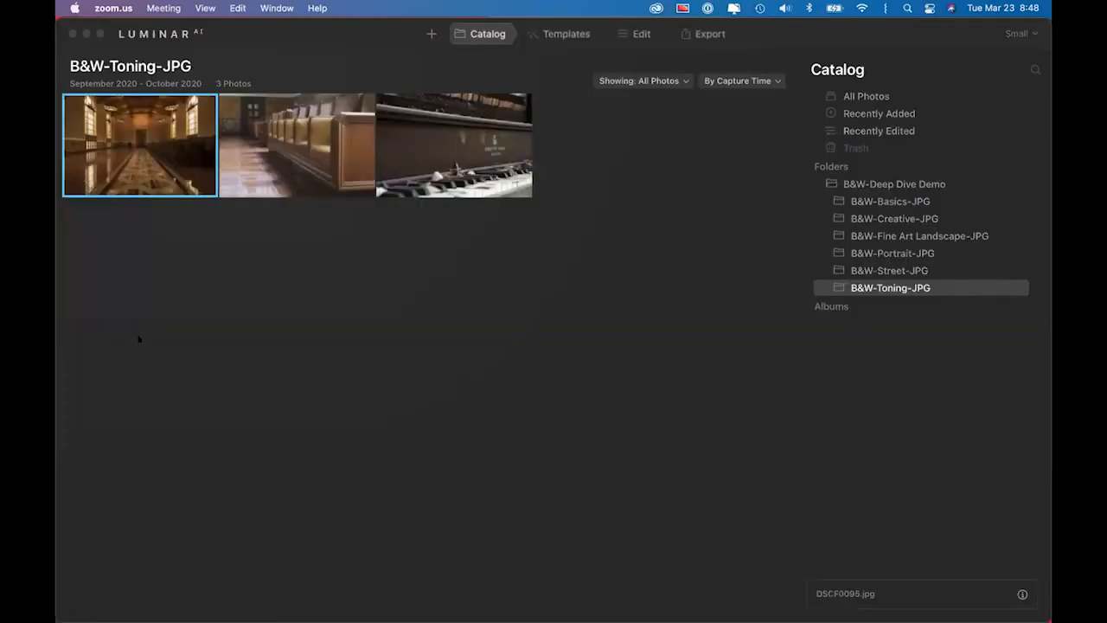
Open the cracked salt flat photo DSCF0368.jpg from the B&W-Fine Art Landscape-JPG folder for editing
left_click(147, 340)
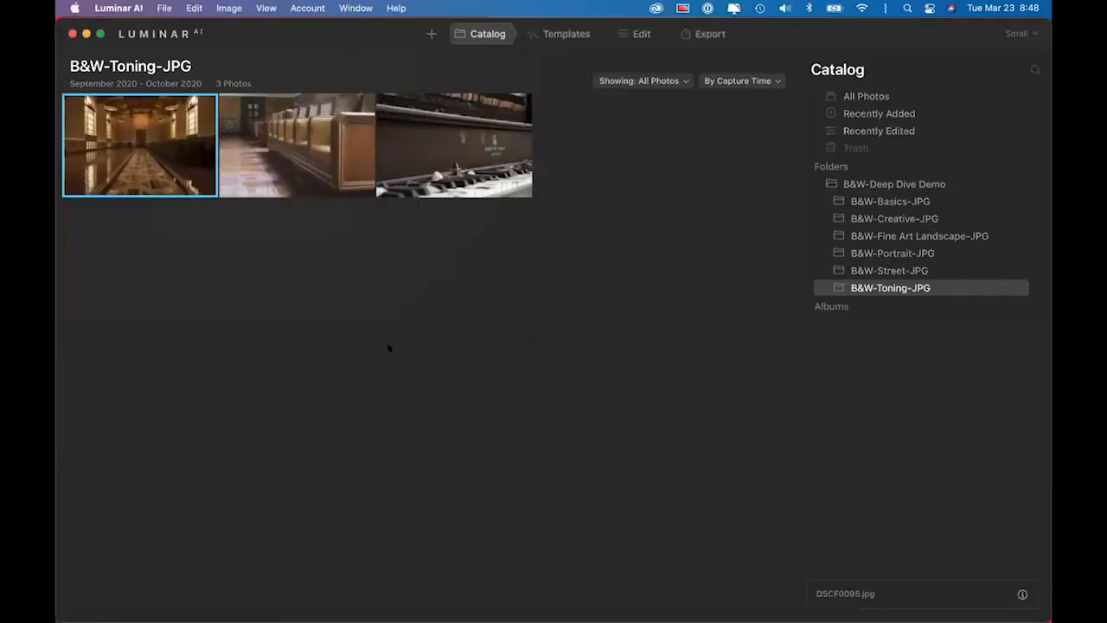
left_click(902, 235)
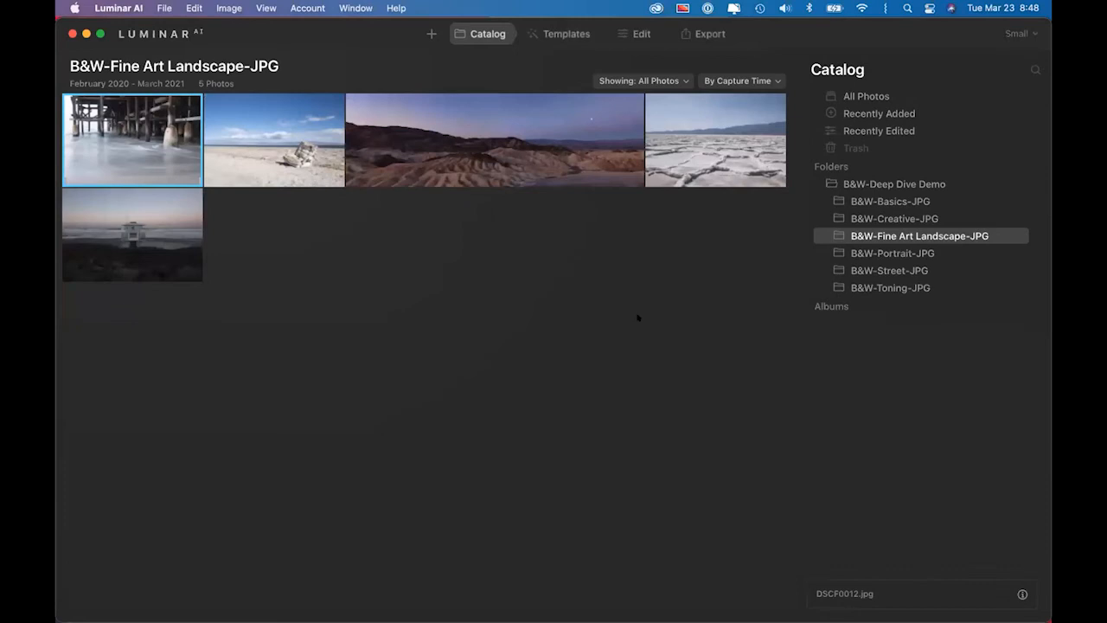
double_click(714, 153)
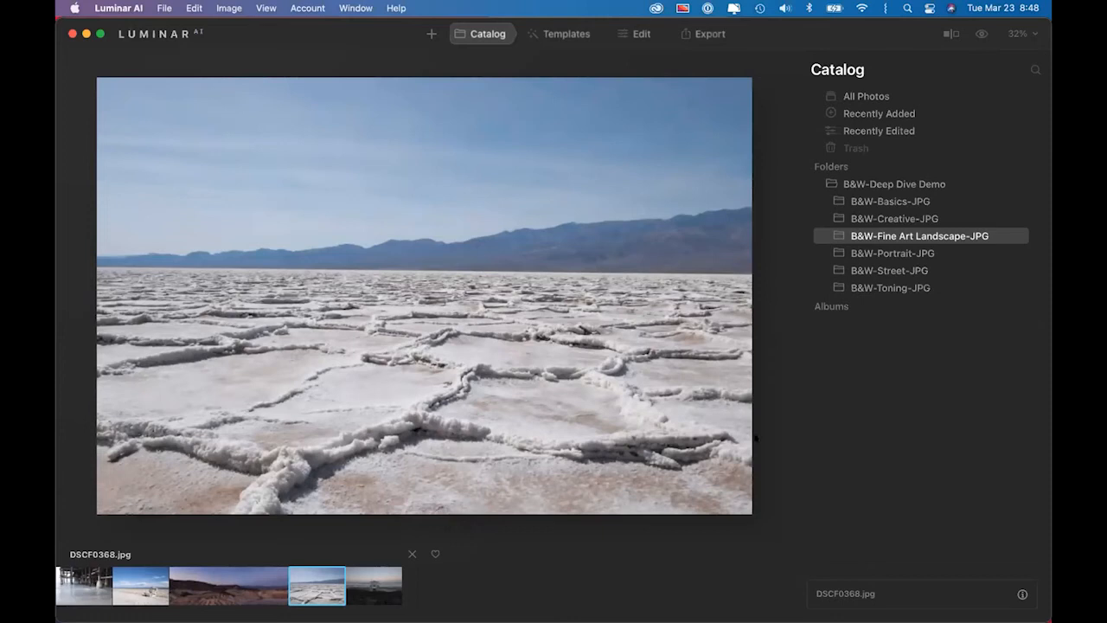
mouse_move(812, 447)
left_click(629, 38)
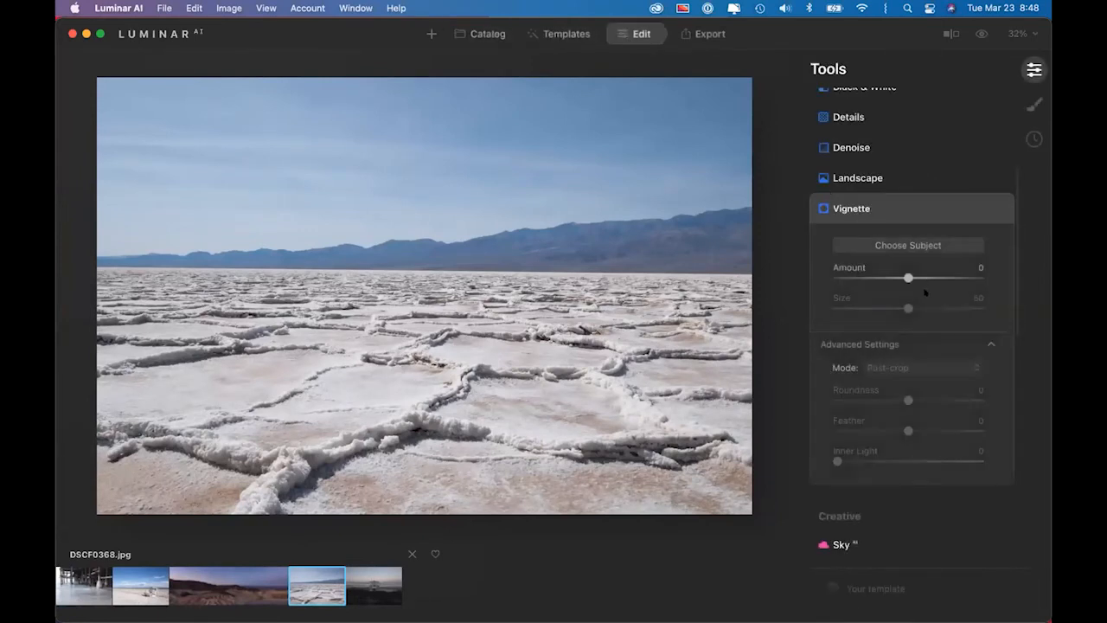
Enhance the salt flat photo with Enhance AI, setting Accent to 50 and Sky Enhancer to 40
scroll(916, 285, "up", 5)
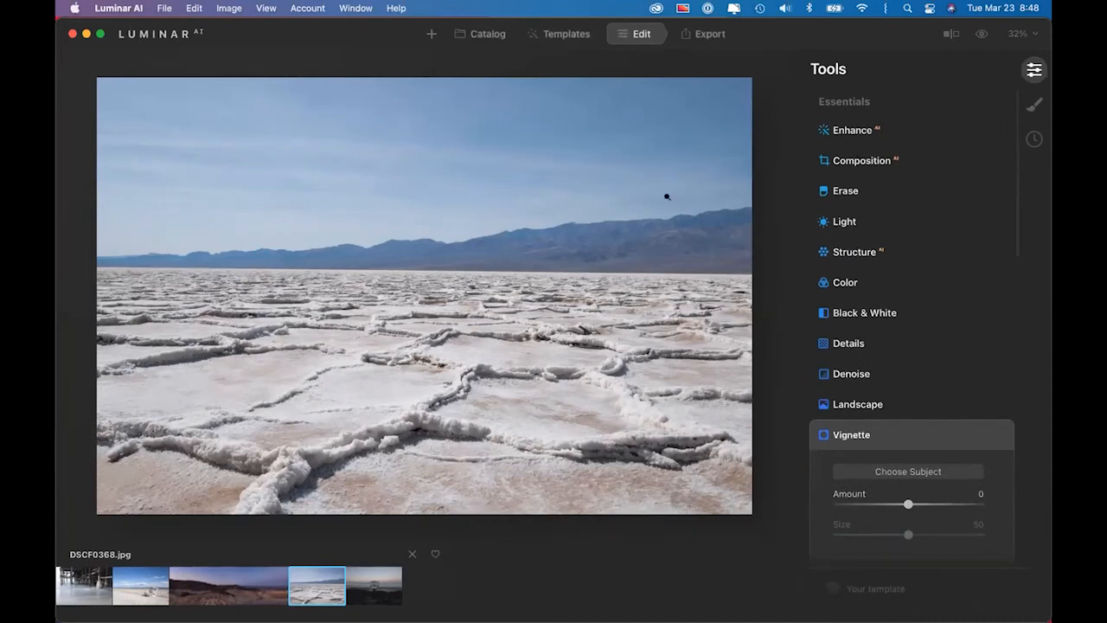
left_click(838, 132)
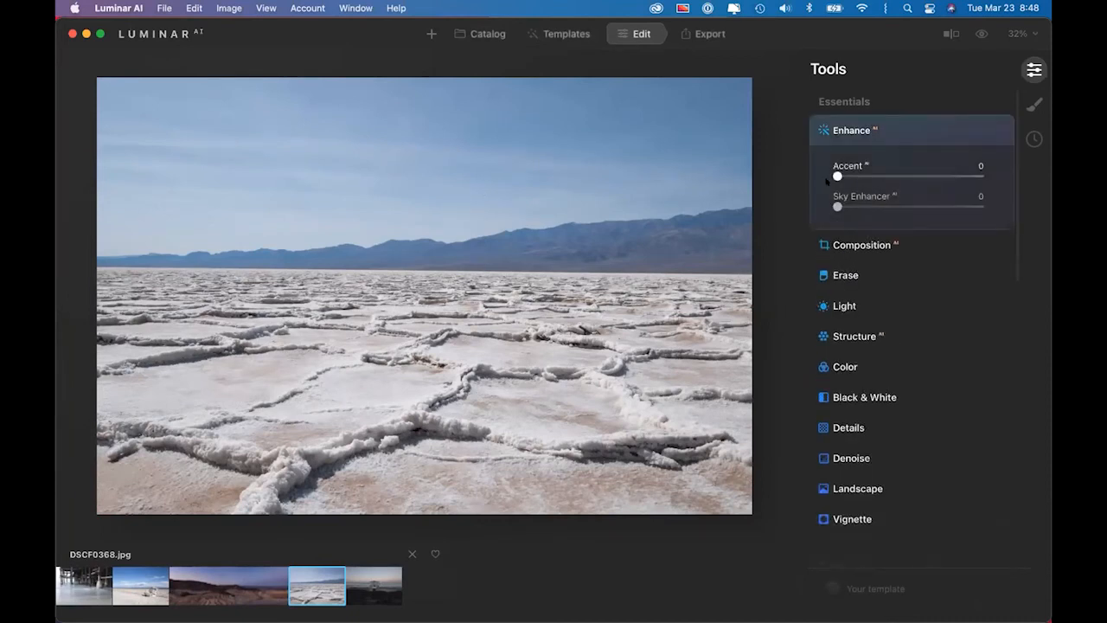
left_click_drag(836, 176, 907, 176)
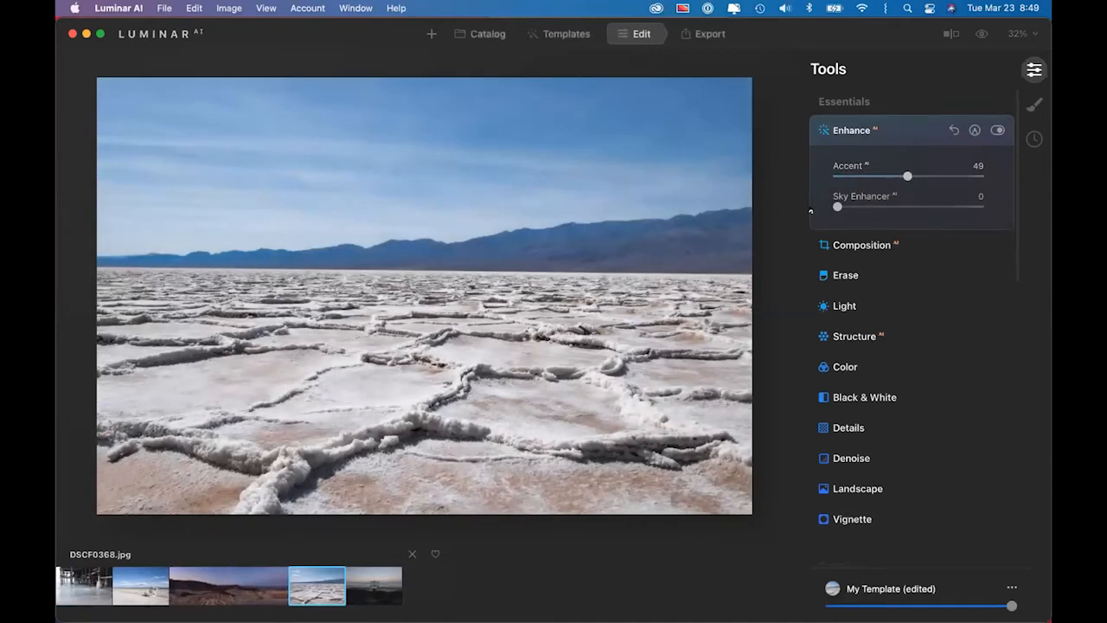
left_click_drag(837, 206, 910, 177)
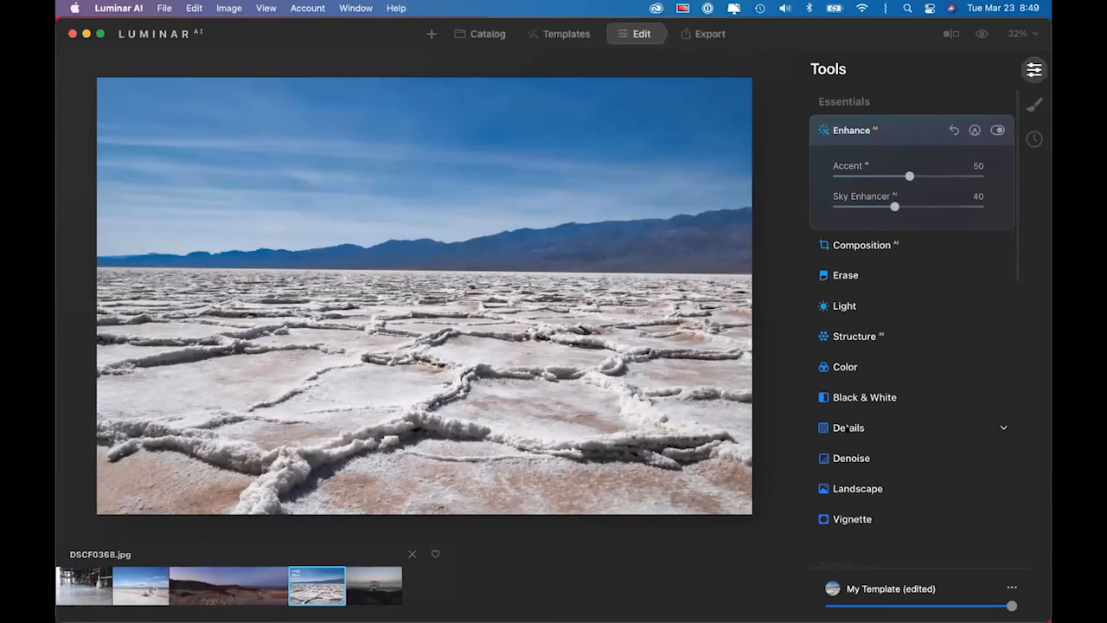
Bring out the texture with Small Details at 31 and Medium Details at 18, comparing against the original while adjusting
left_click(841, 427)
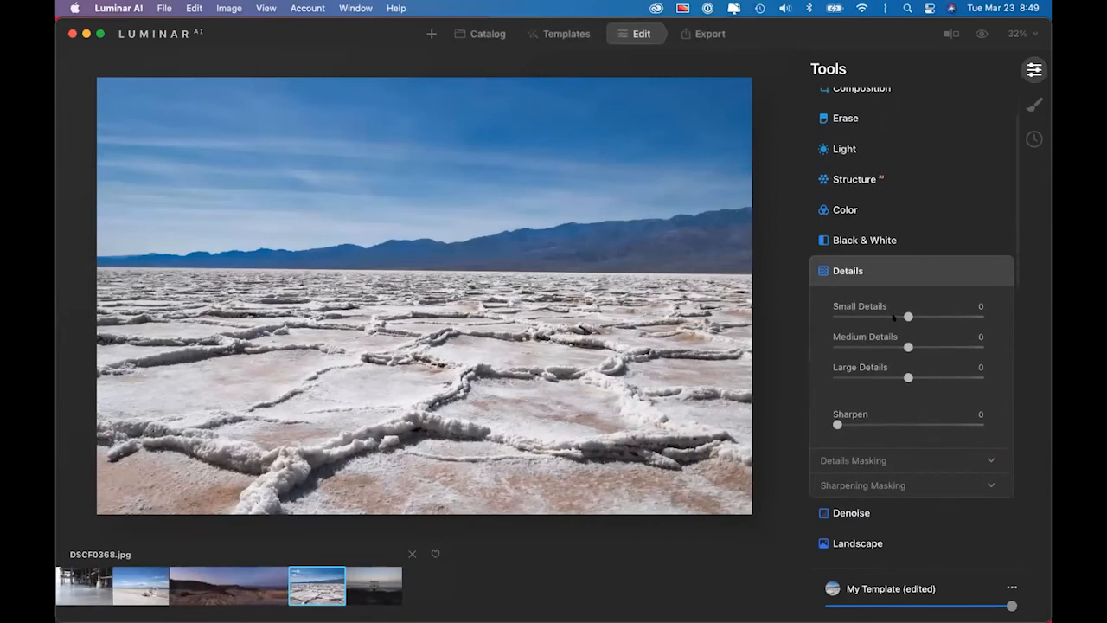
left_click_drag(908, 315, 943, 316)
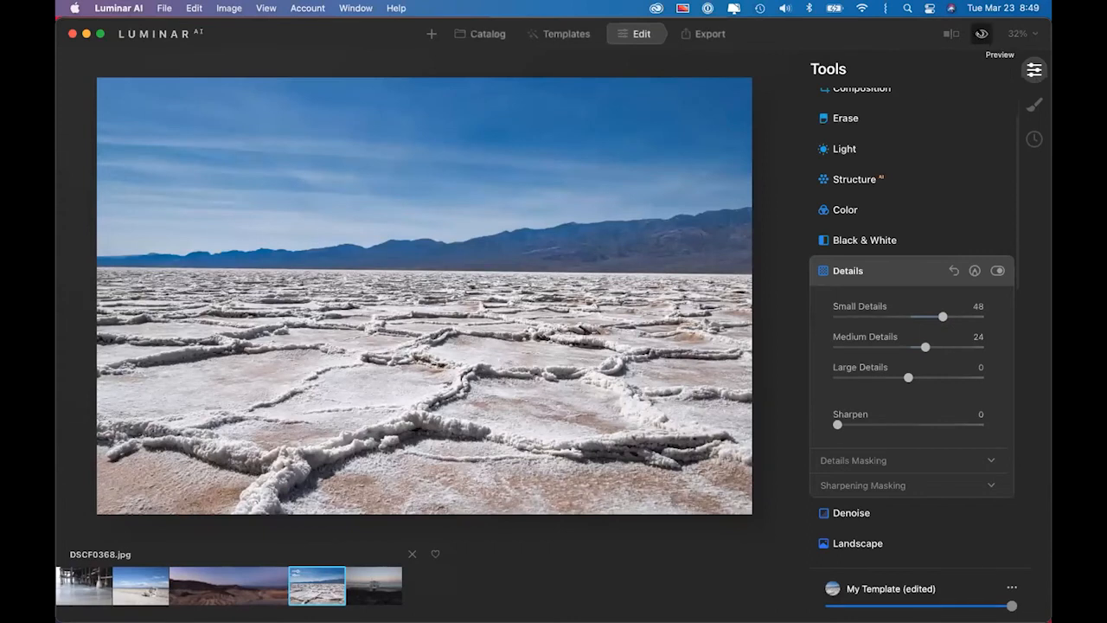
left_click(981, 33)
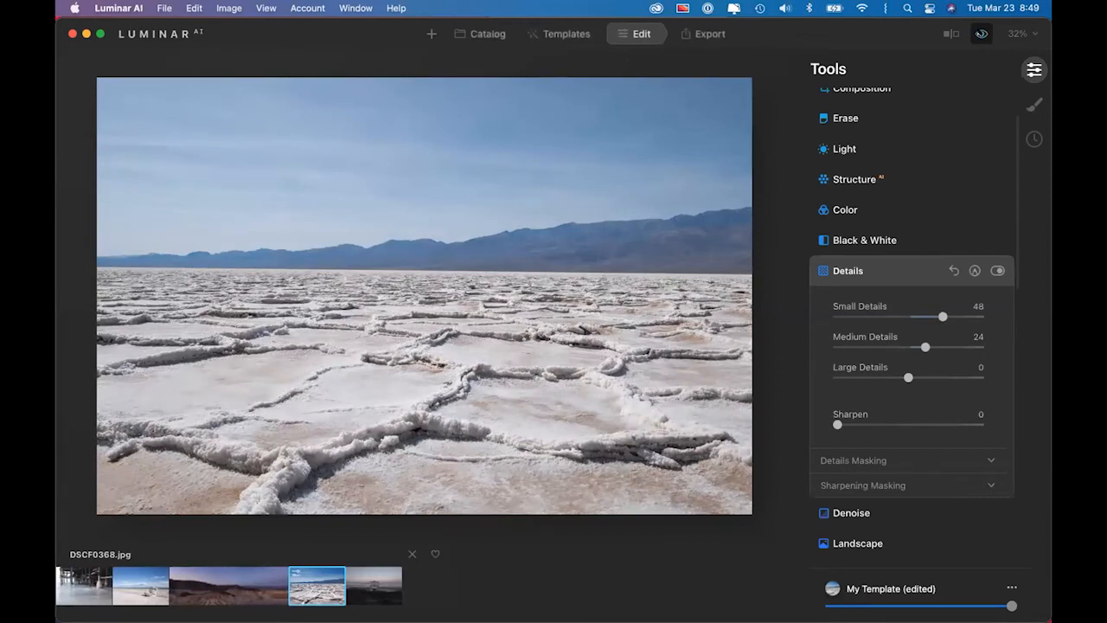
left_click(981, 34)
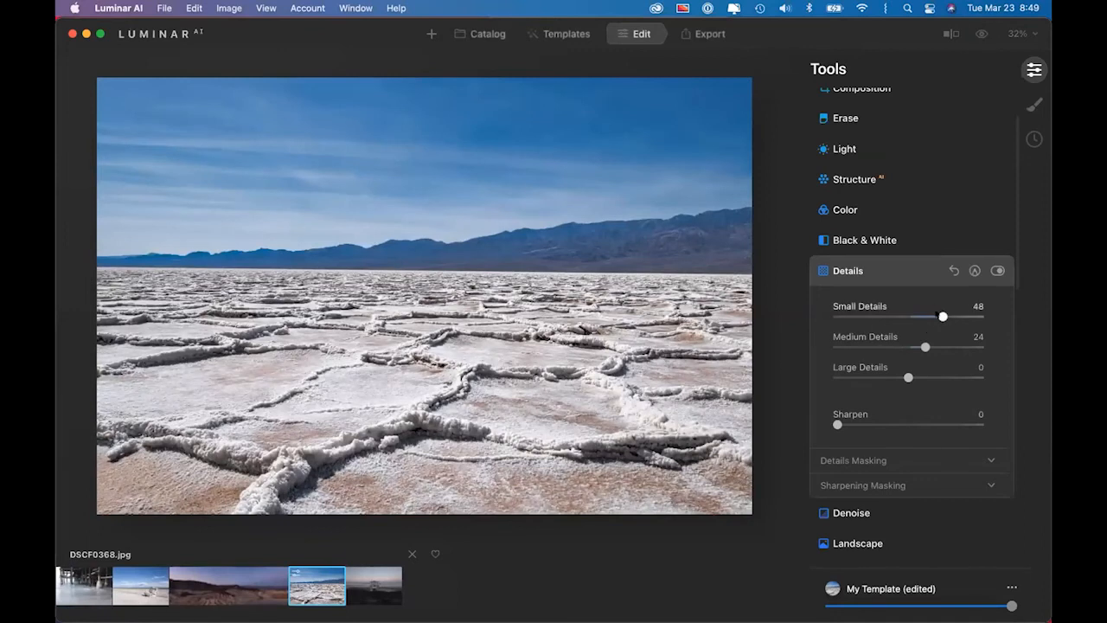
left_click_drag(941, 317, 927, 316)
left_click_drag(930, 317, 921, 347)
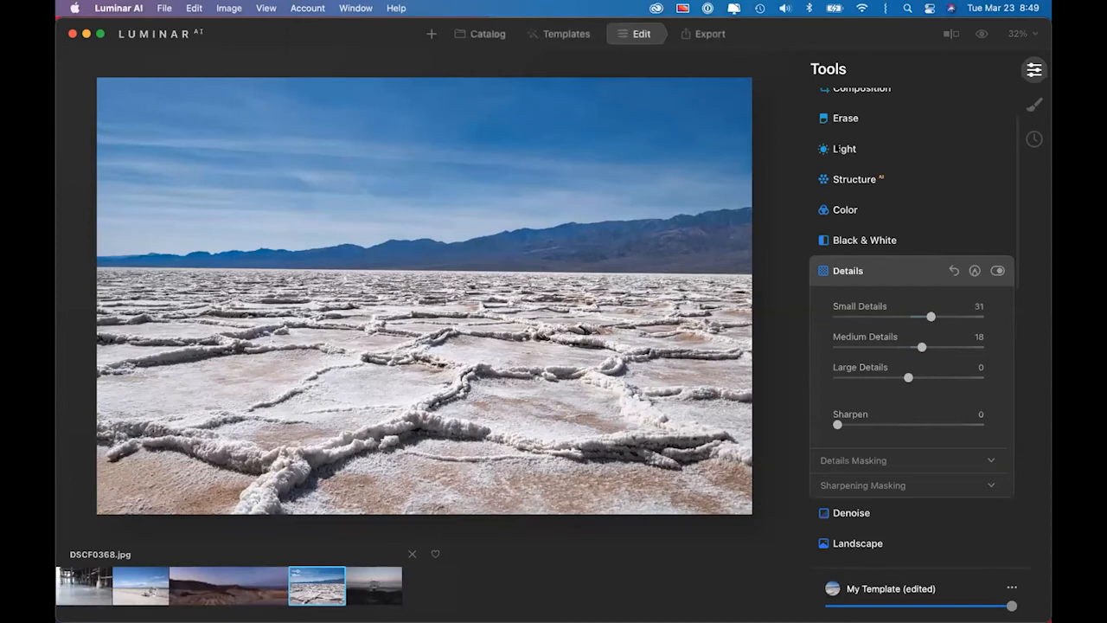
left_click(849, 241)
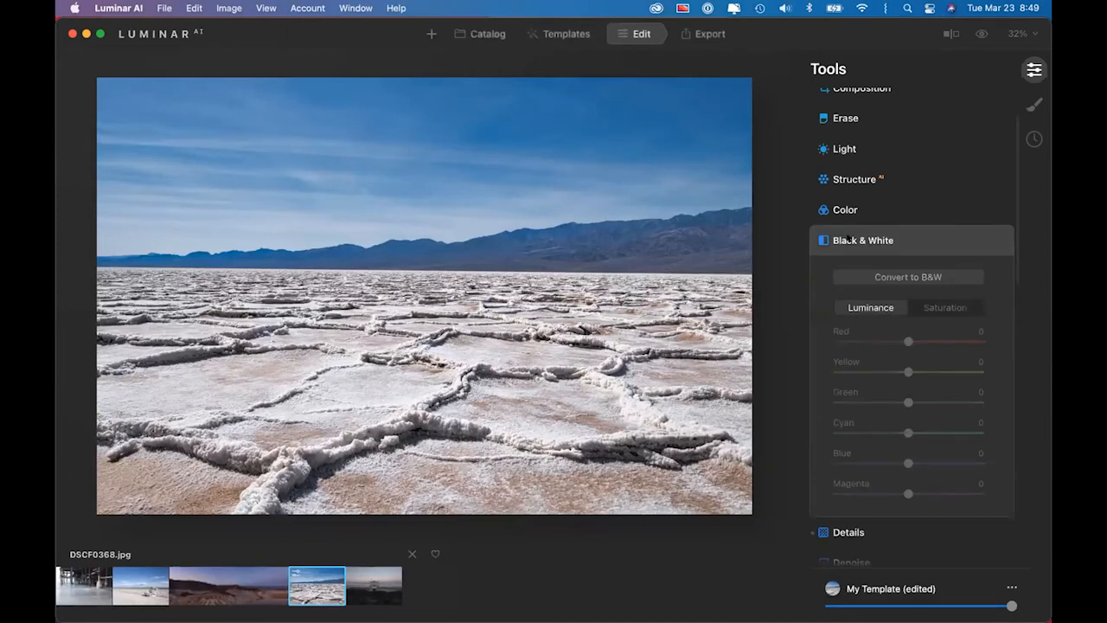
left_click(849, 239)
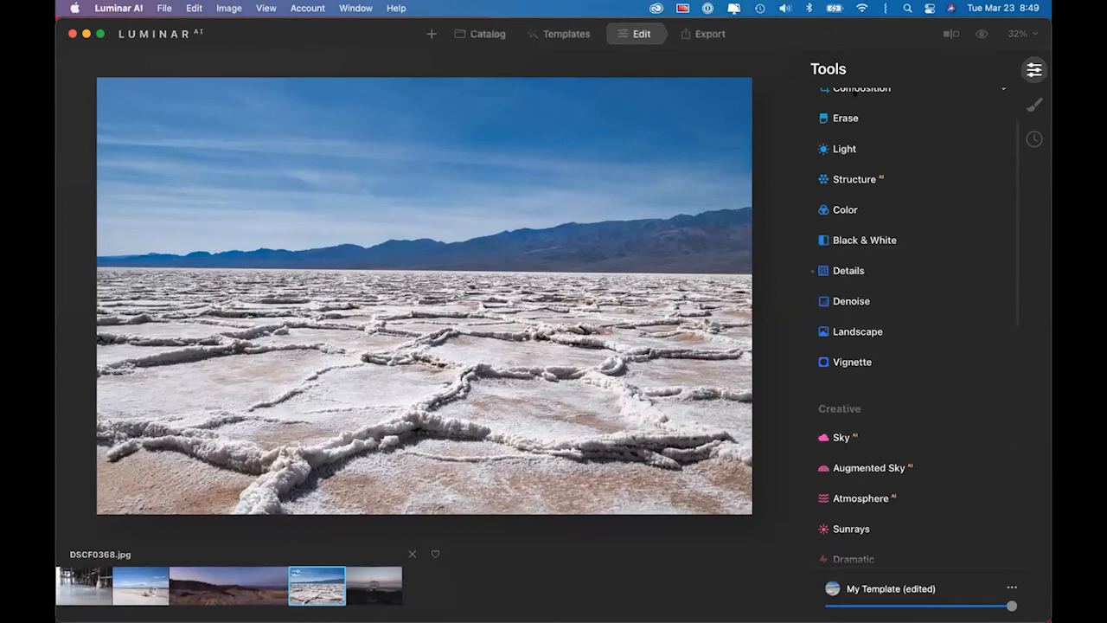
scroll(887, 205, "up", 2)
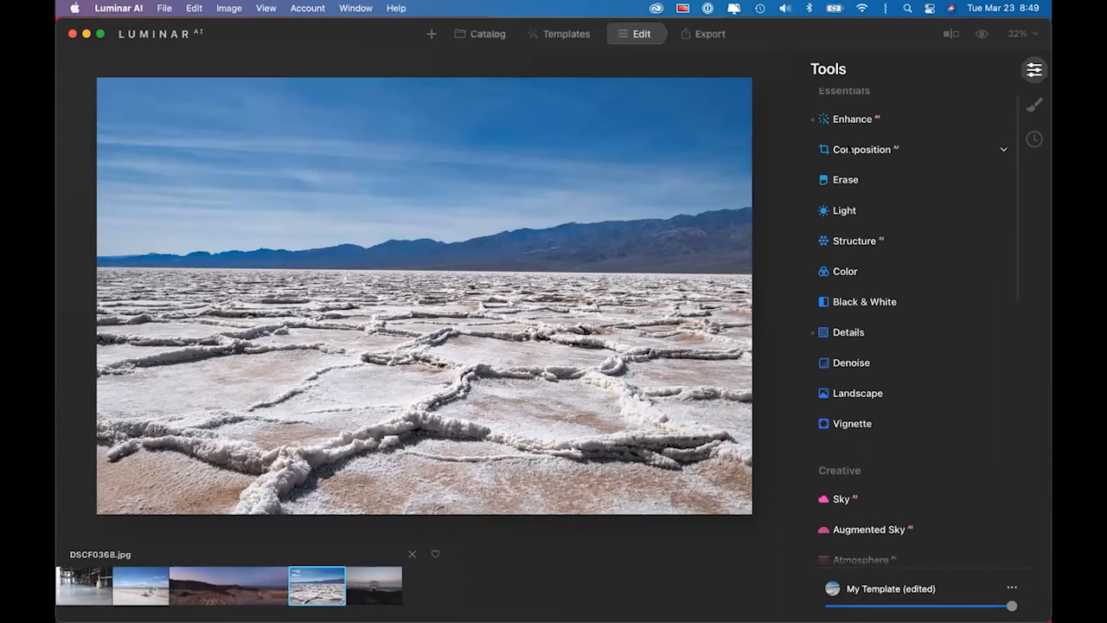
Straighten the salt flat's horizon with Composition AI's automatic alignment, and fine-tune the rotation slightly by hand
left_click(850, 150)
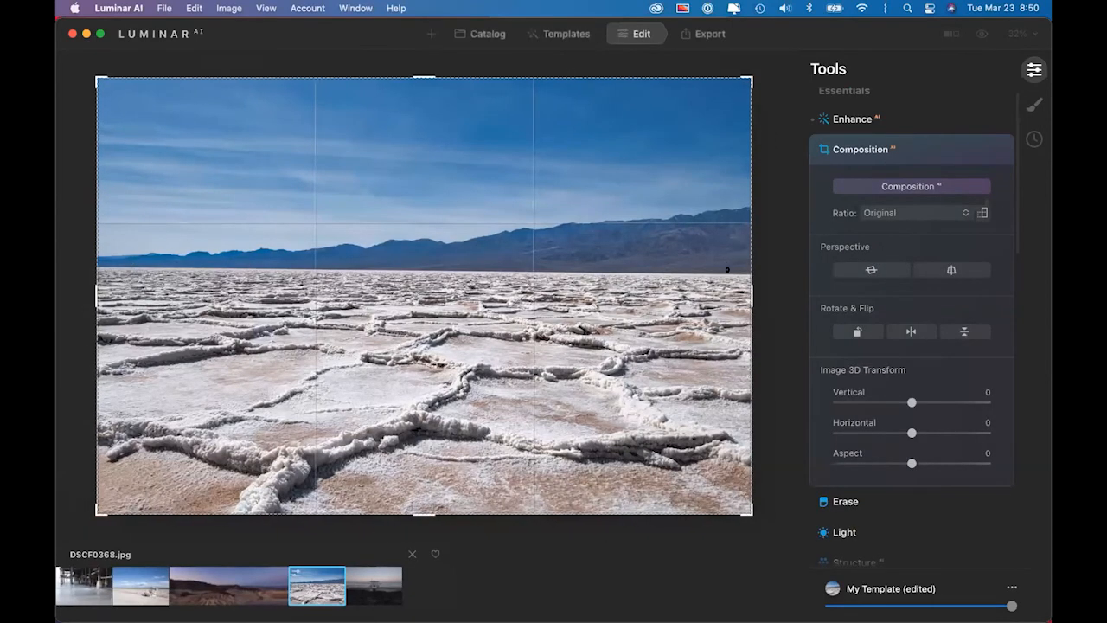
left_click(869, 268)
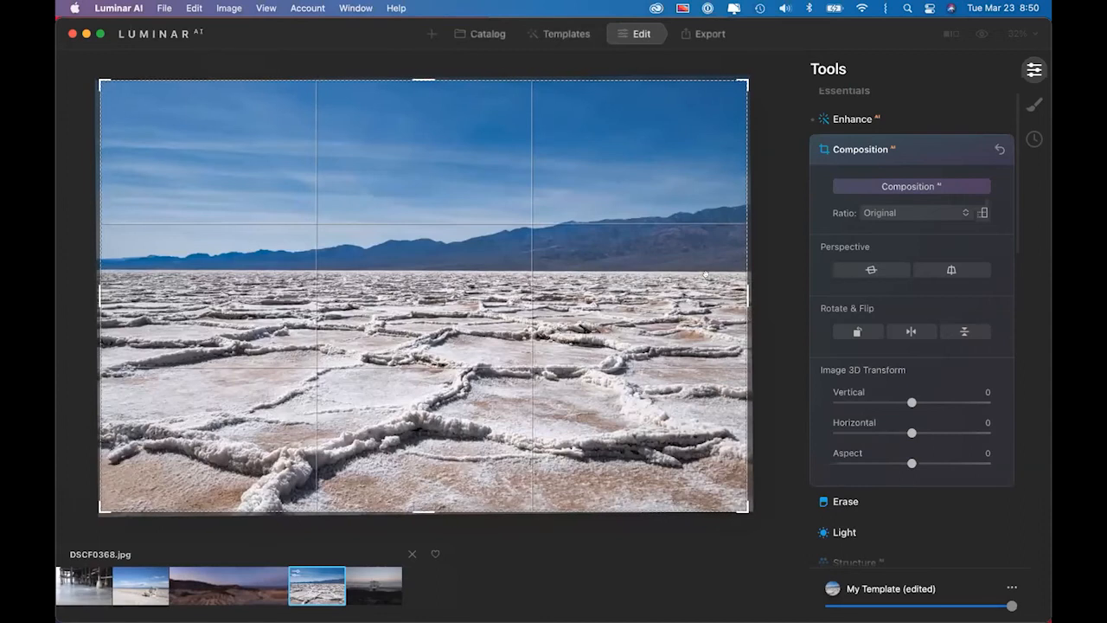
left_click_drag(750, 252, 750, 251)
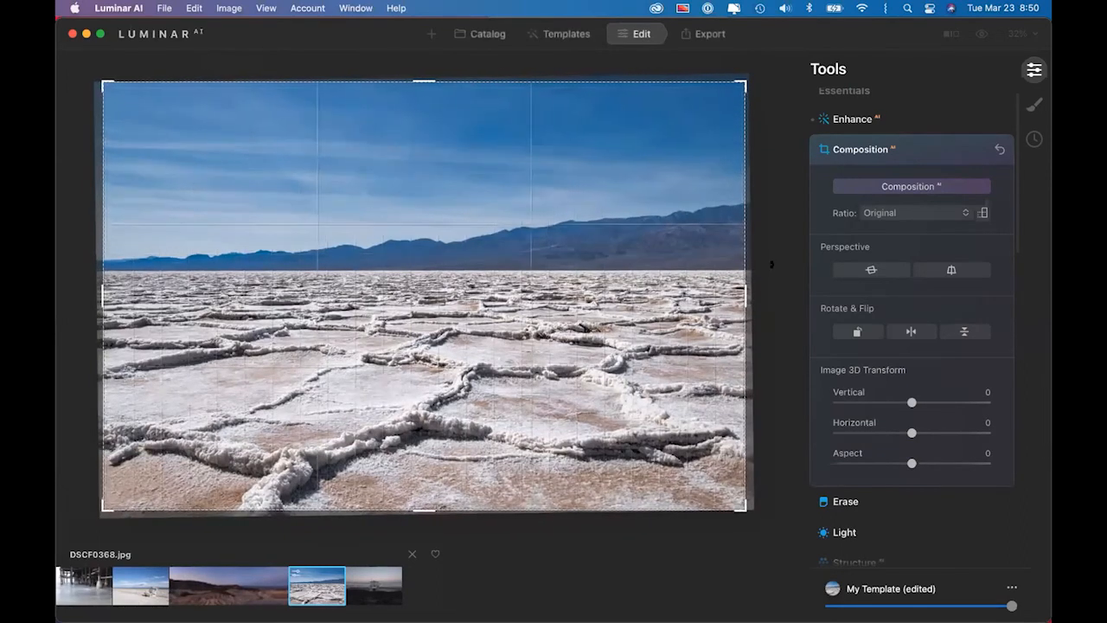
left_click(932, 152)
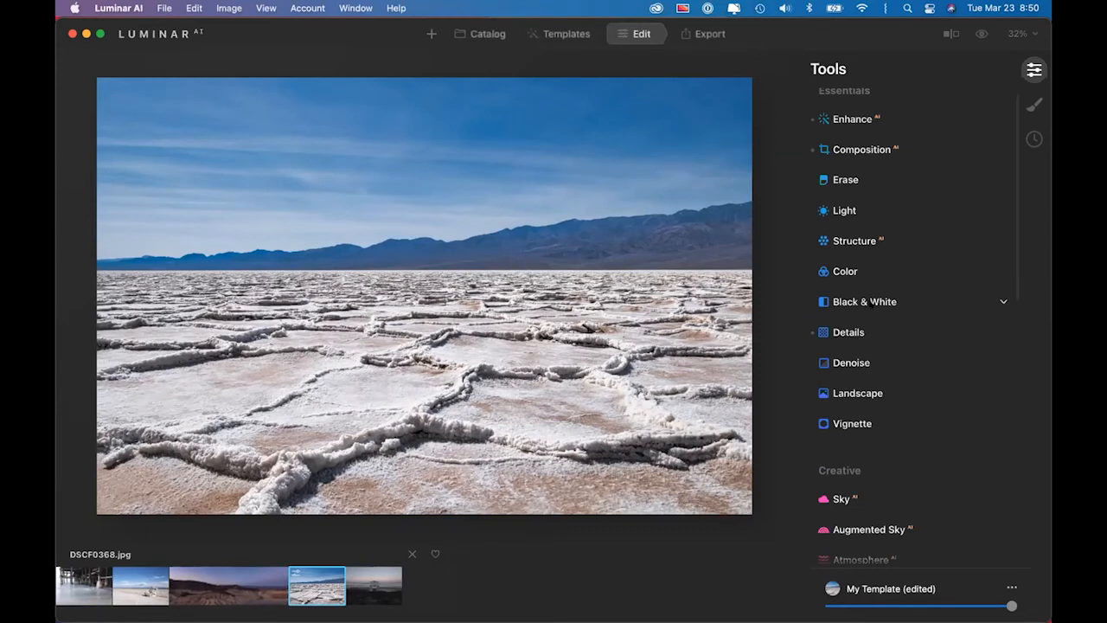
Try the Dramatic effect with Amount at 62 and a changed Saturation, and reset the tool
scroll(913, 405, "down", 10)
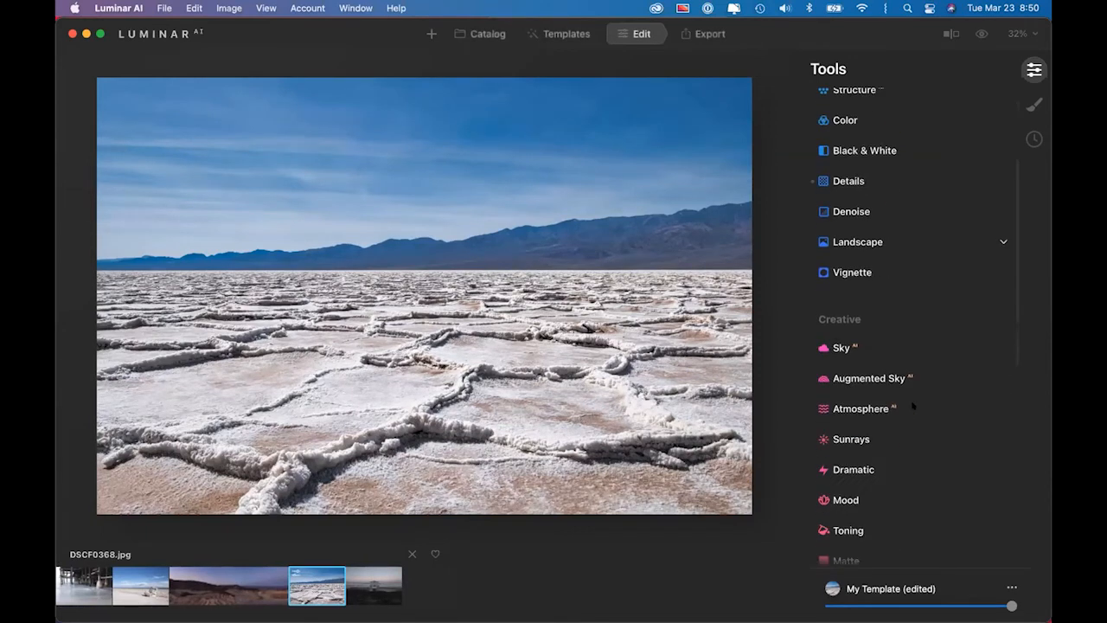
scroll(913, 405, "down", 3)
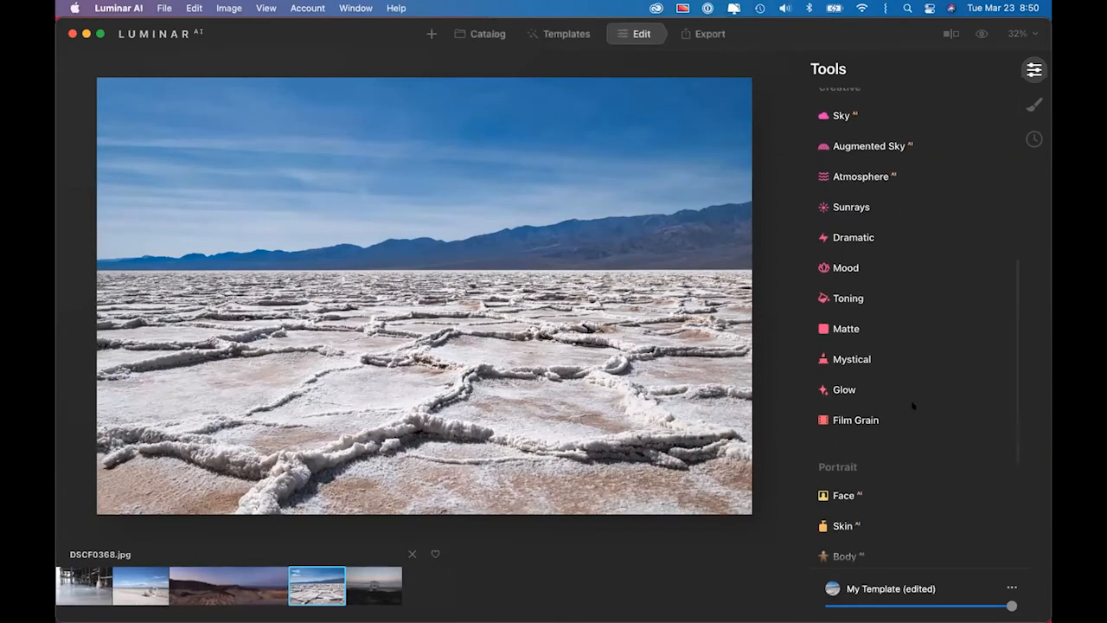
scroll(912, 405, "up", 5)
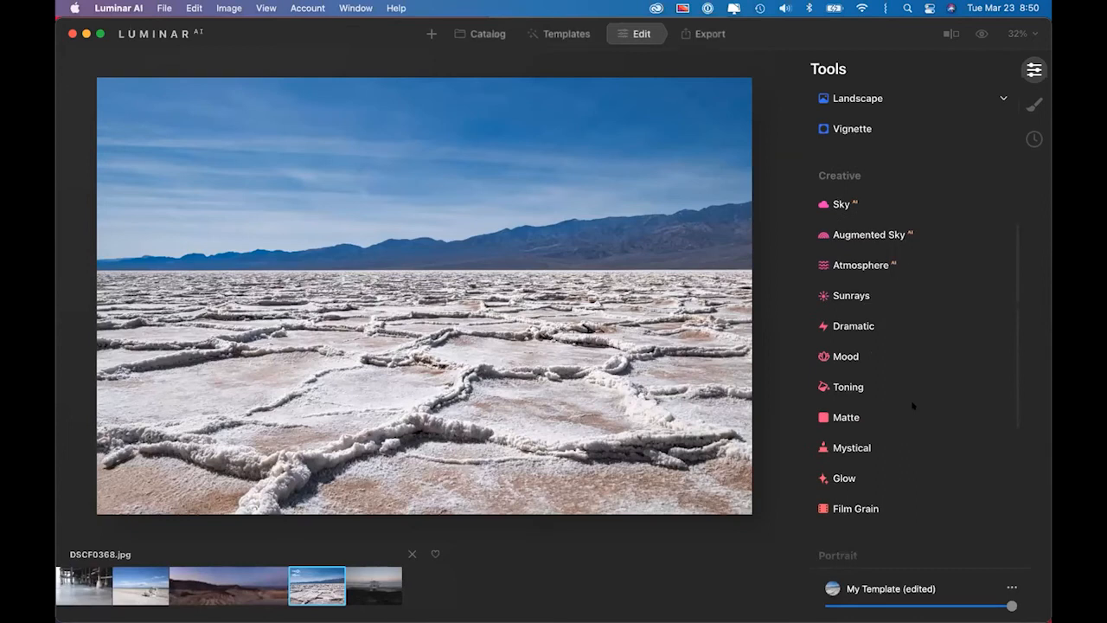
scroll(912, 405, "up", 2)
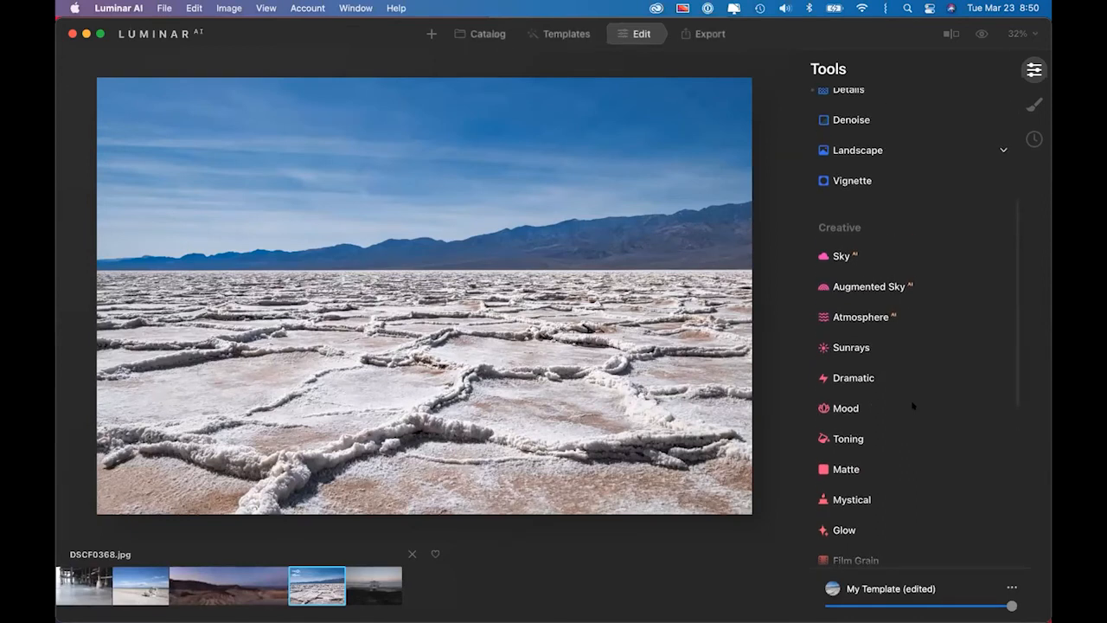
scroll(913, 404, "up", 1)
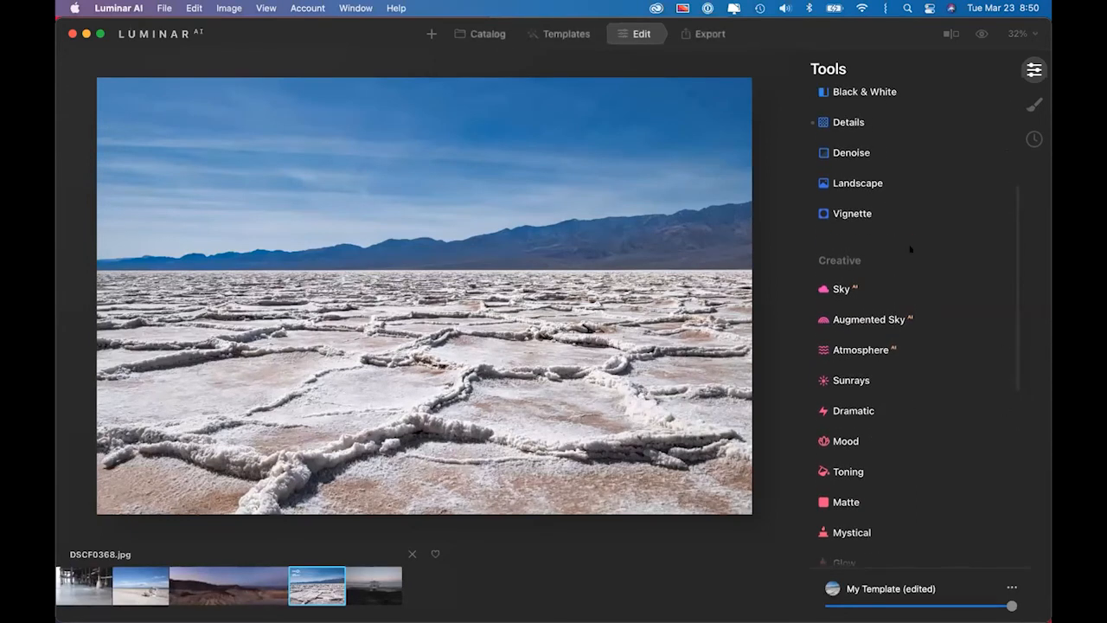
left_click(848, 411)
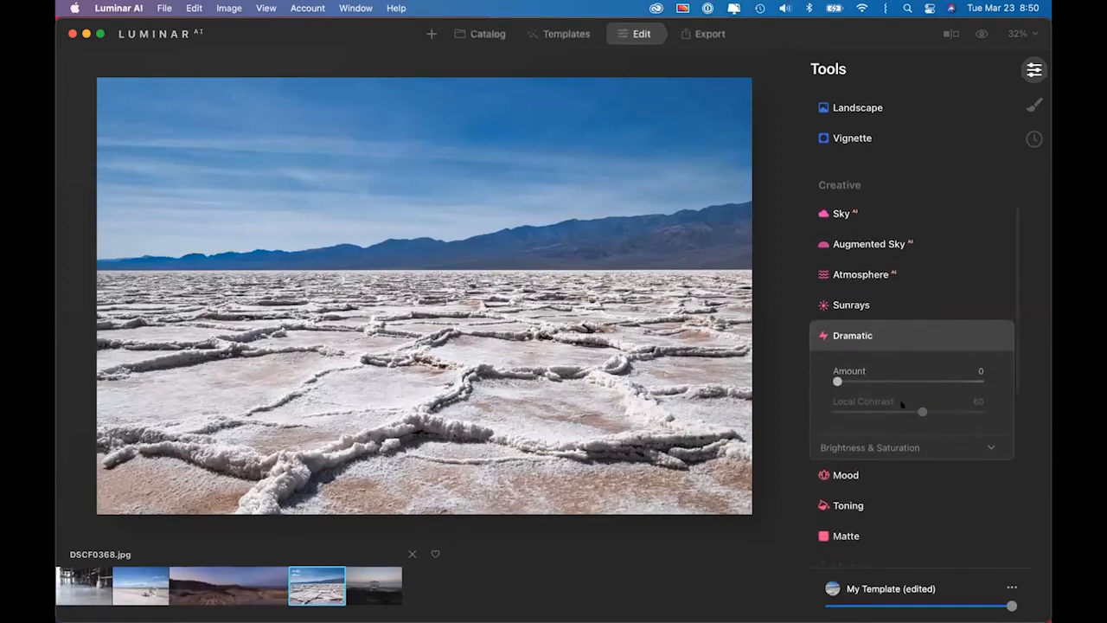
left_click_drag(837, 372, 927, 374)
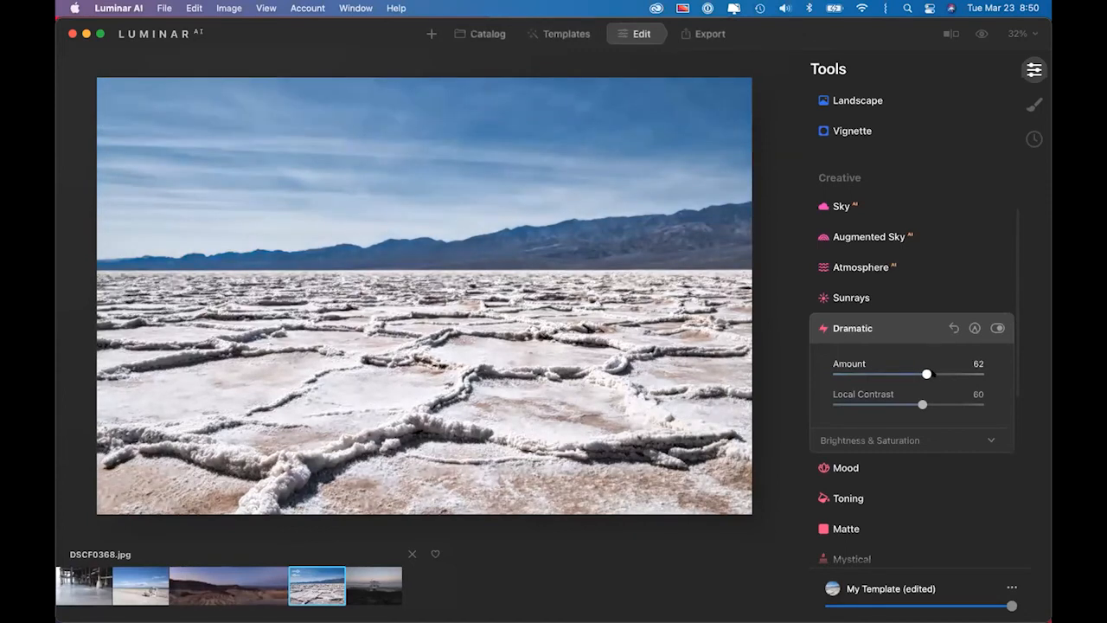
left_click(904, 440)
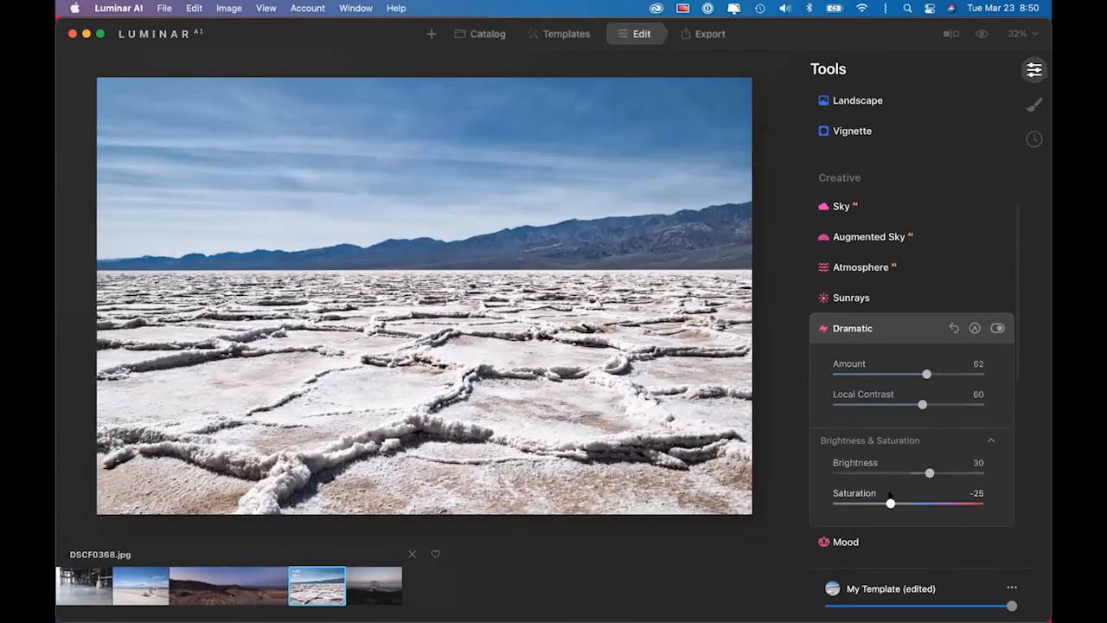
scroll(888, 482, "down", 2)
left_click_drag(890, 441, 920, 441)
double_click(862, 431)
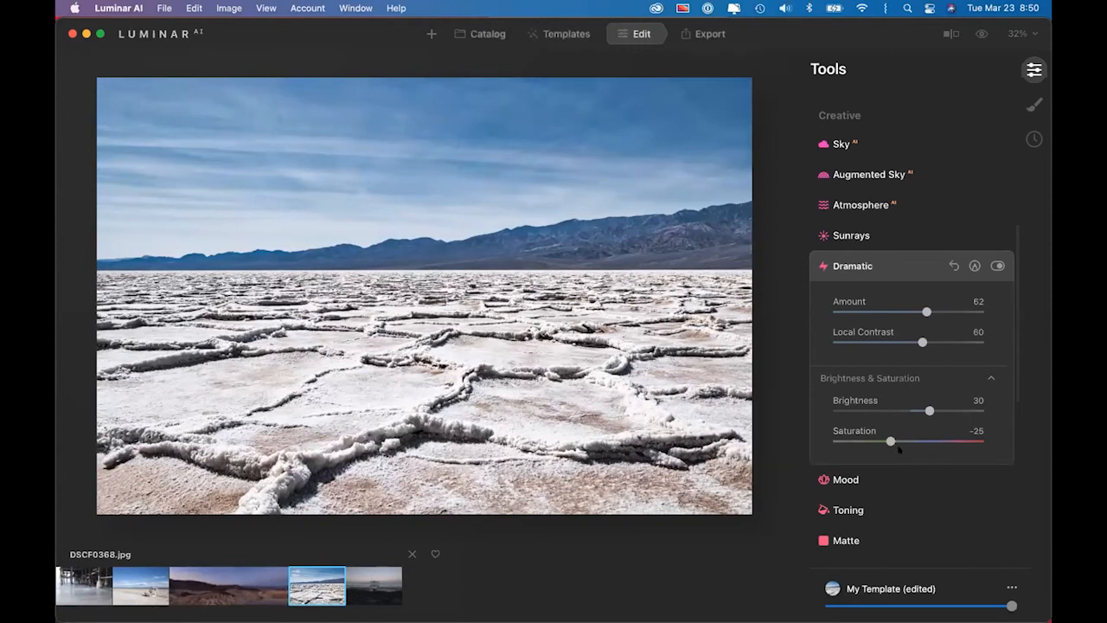
left_click(954, 265)
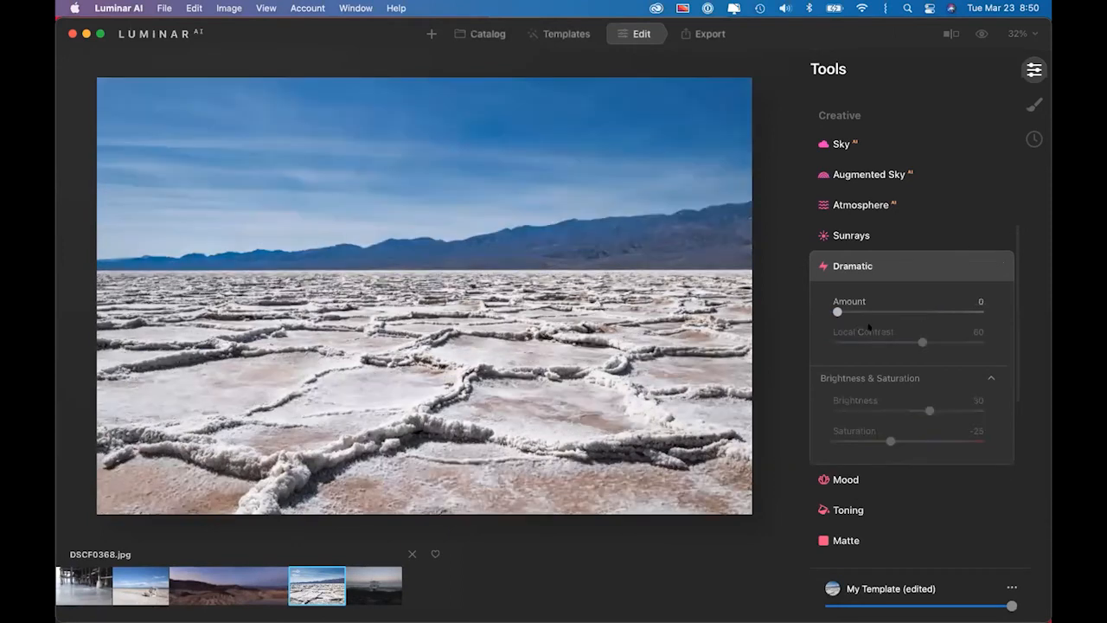
Set the Dramatic effect's Amount to 78 and raise its Saturation to keep the sky's blue strong
left_click_drag(837, 311, 948, 311)
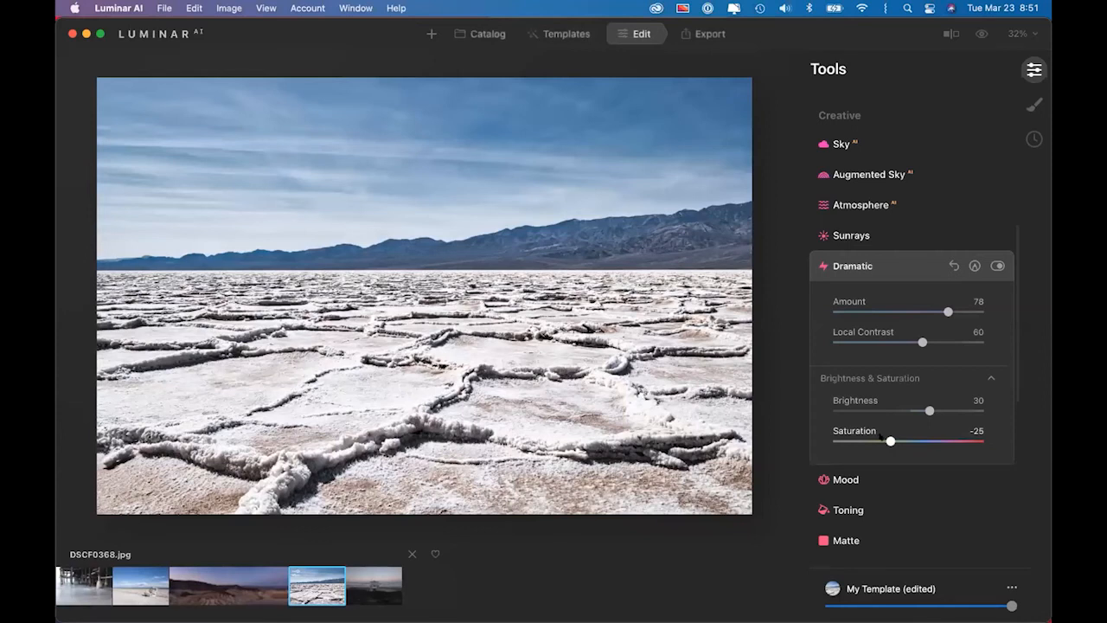
mouse_move(890, 440)
left_mouse_down()
mouse_move(905, 440)
mouse_move(866, 440)
mouse_move(938, 440)
mouse_move(908, 441)
left_mouse_up()
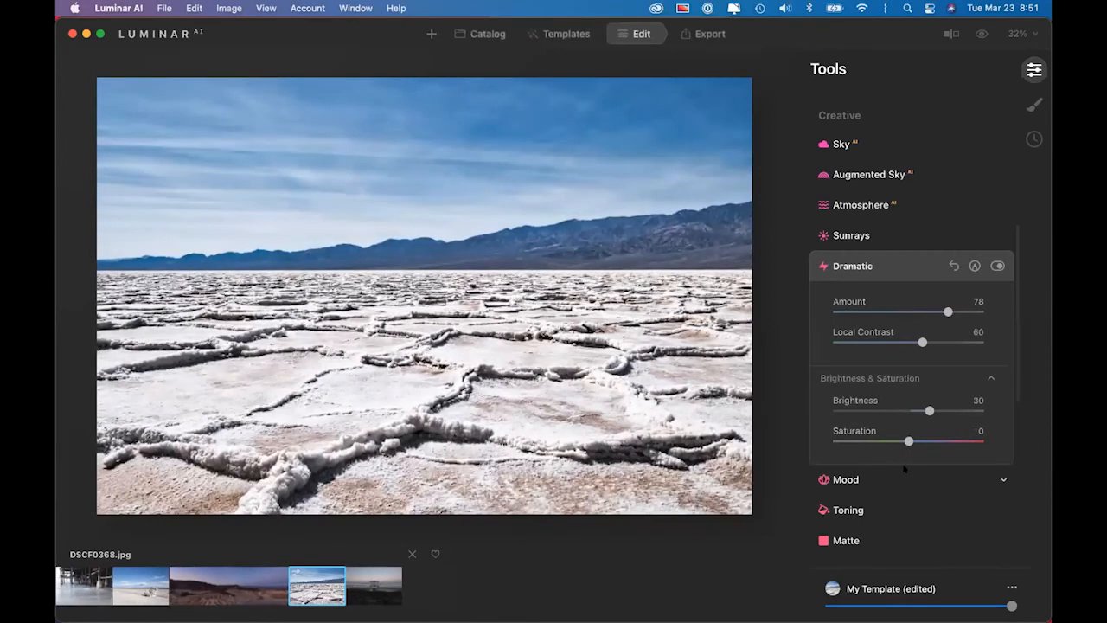
left_click_drag(908, 440, 943, 441)
Separate the photo's colors with Color Harmony, setting the Color Contrast Amount to 28
scroll(869, 217, "up", 4)
scroll(868, 217, "up", 2)
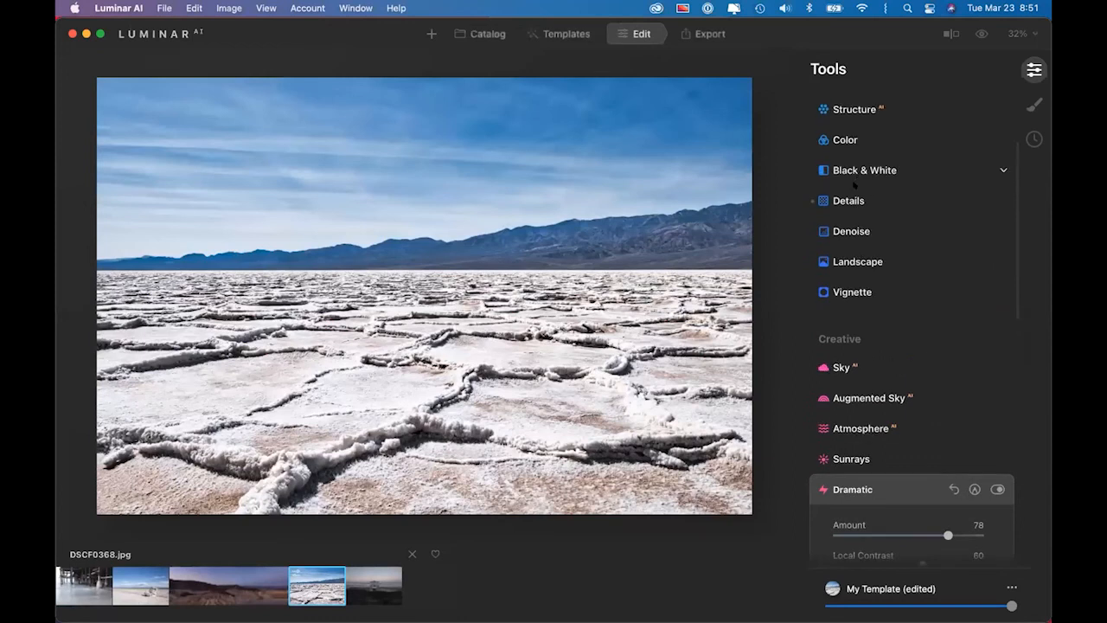
scroll(854, 183, "down", 15)
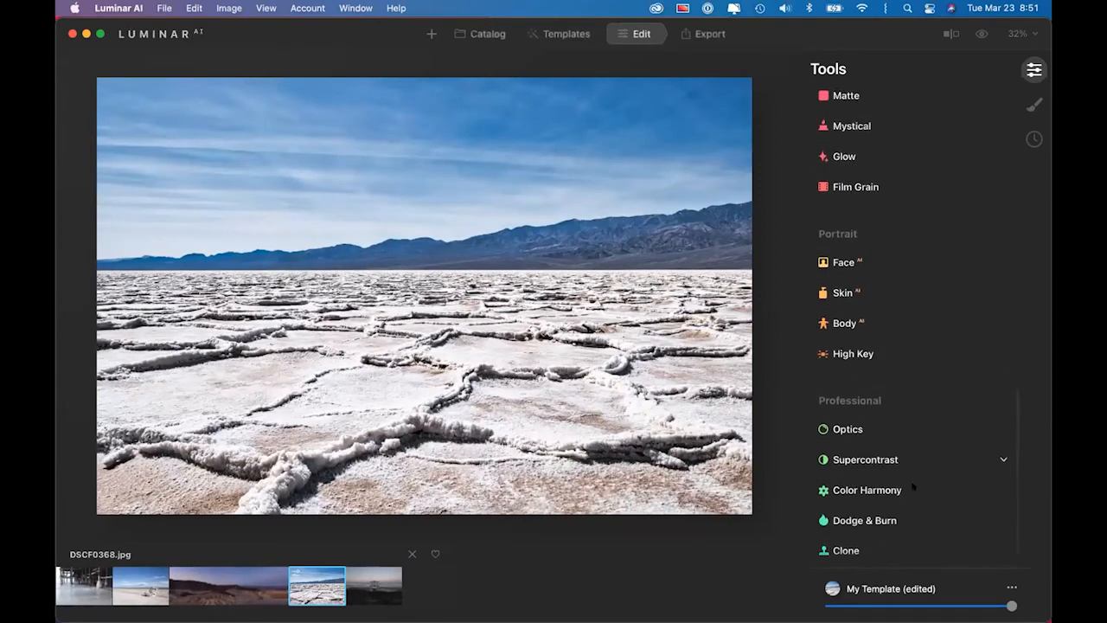
left_click(908, 490)
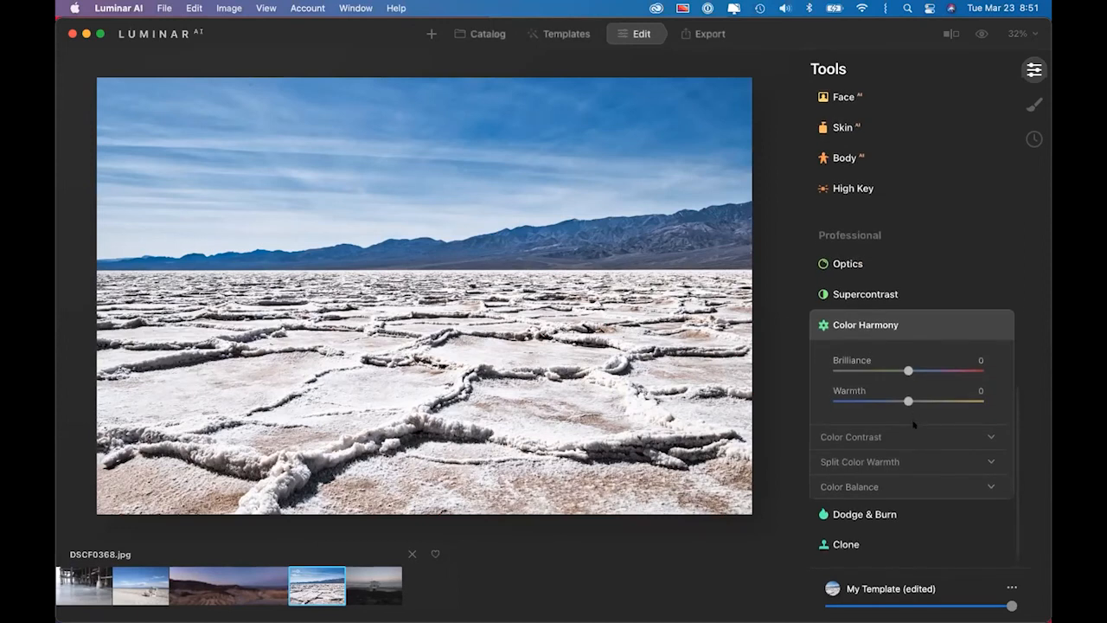
left_click(871, 446)
left_click_drag(837, 432, 878, 432)
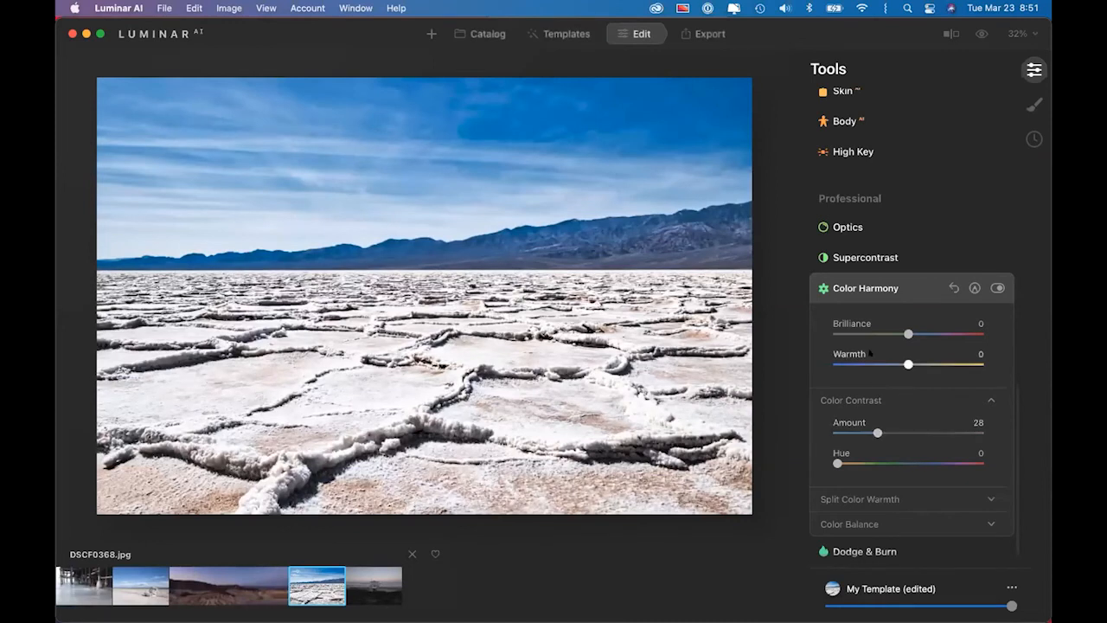
Convert the salt flat photo to black and white, set Cyan luminance to -35 and Blue to -48, and compare it with the original
scroll(856, 303, "up", 10)
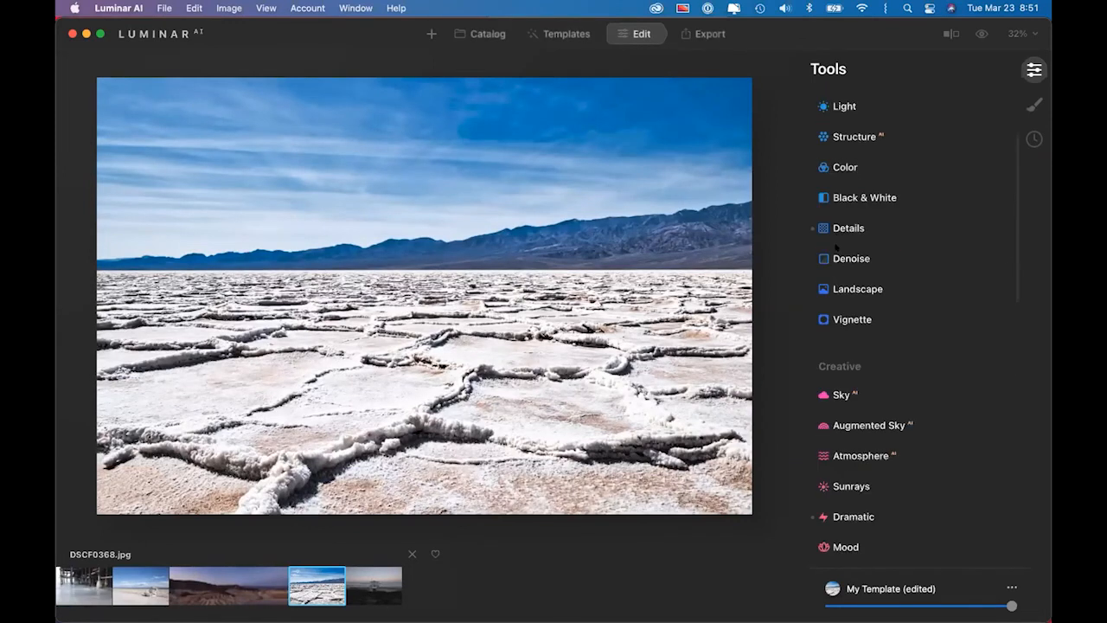
left_click(844, 199)
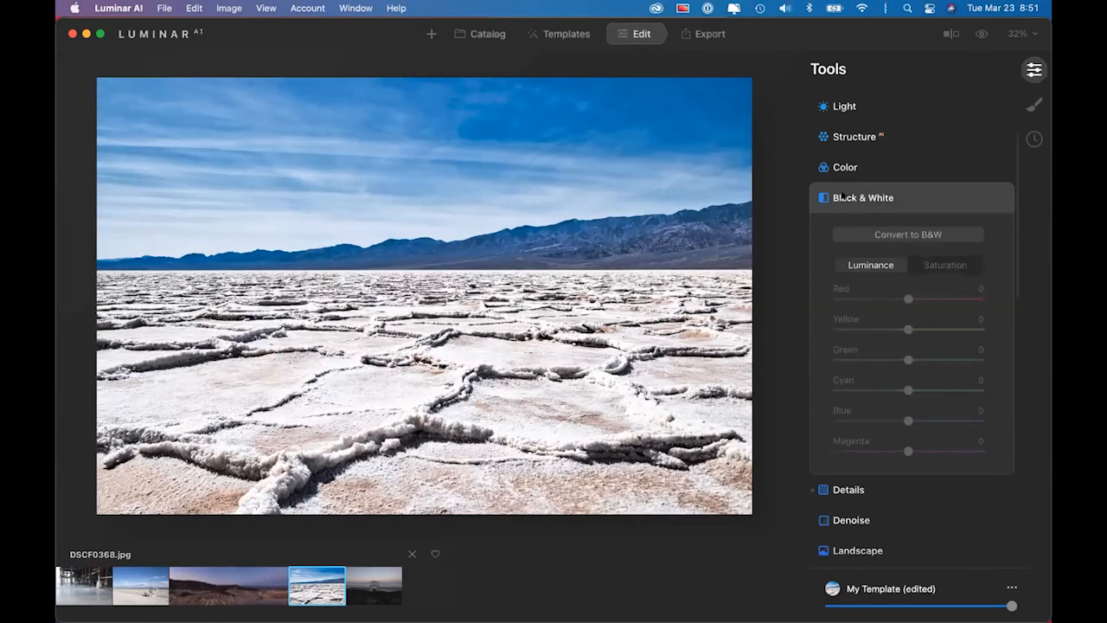
left_click(893, 232)
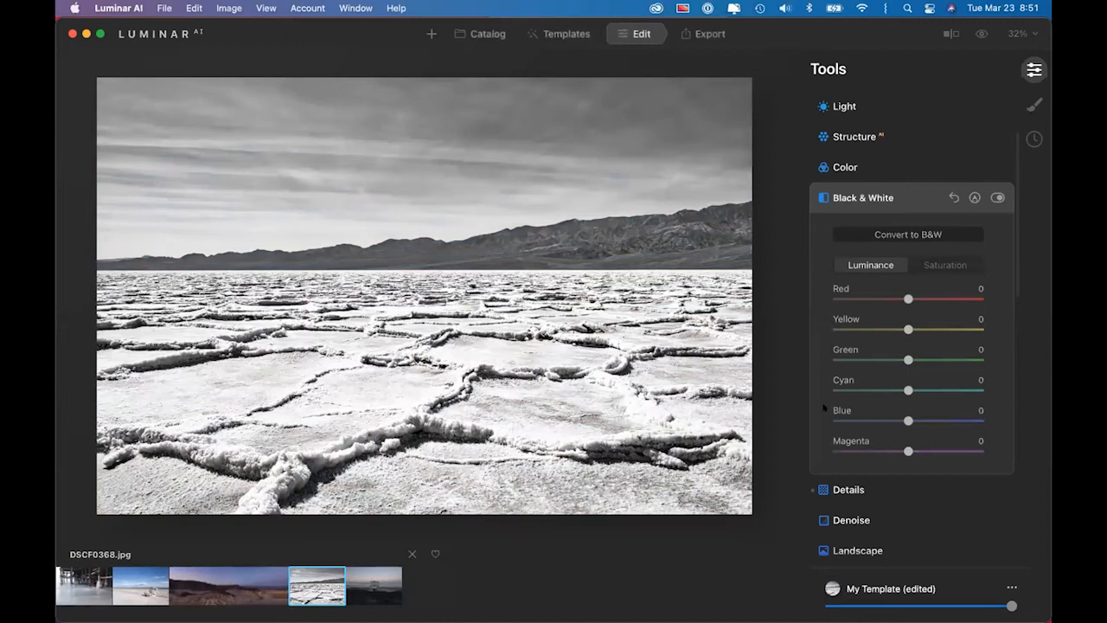
scroll(824, 405, "down", 1)
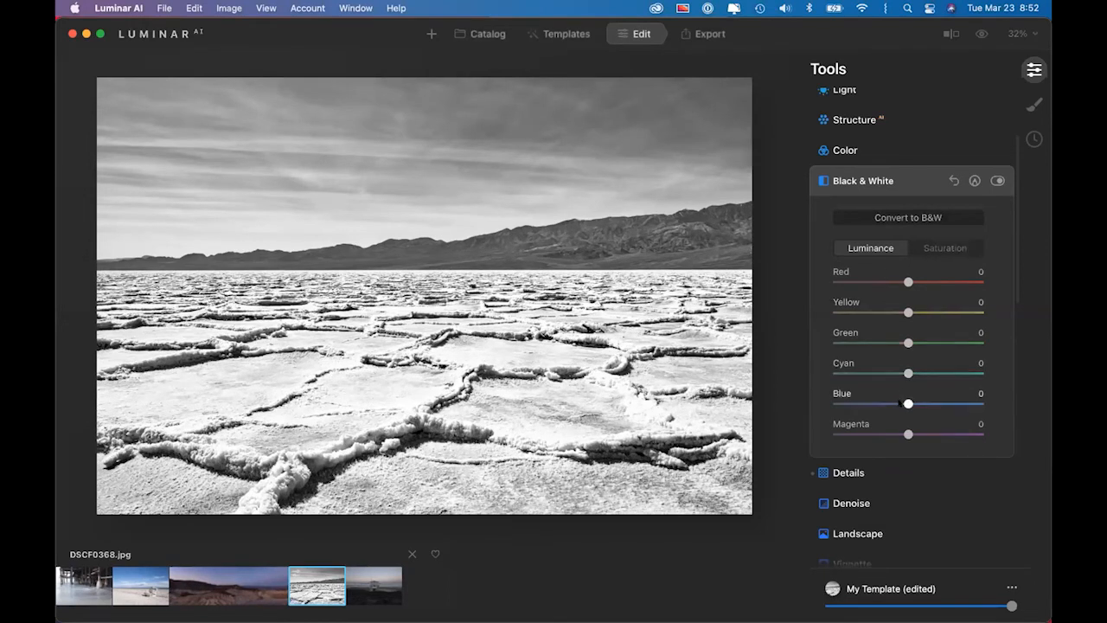
left_click_drag(908, 403, 882, 373)
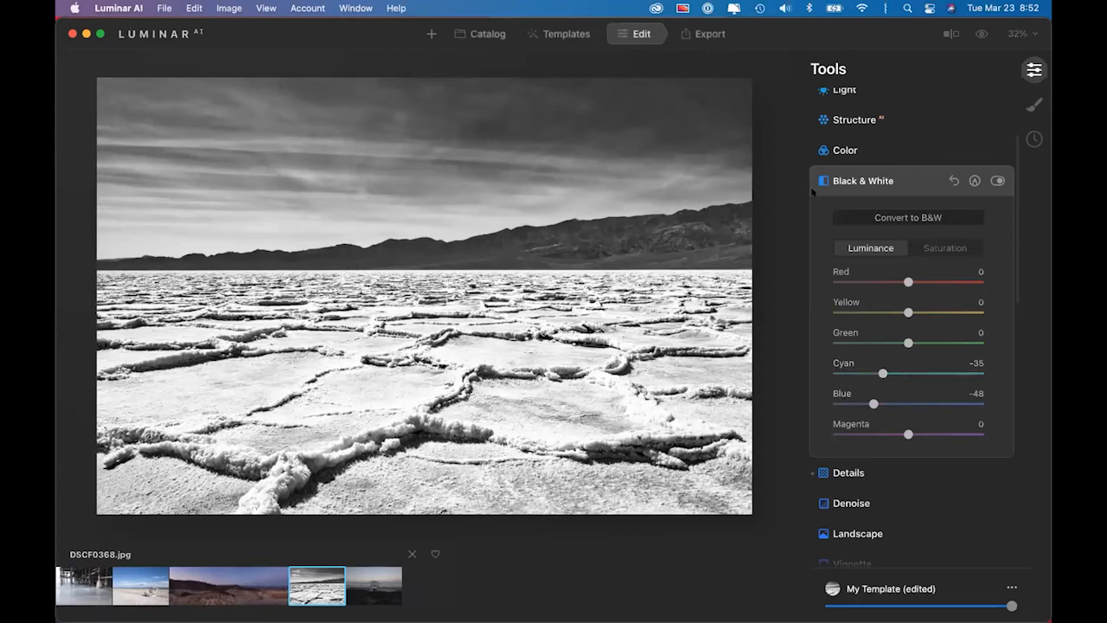
left_click(980, 34)
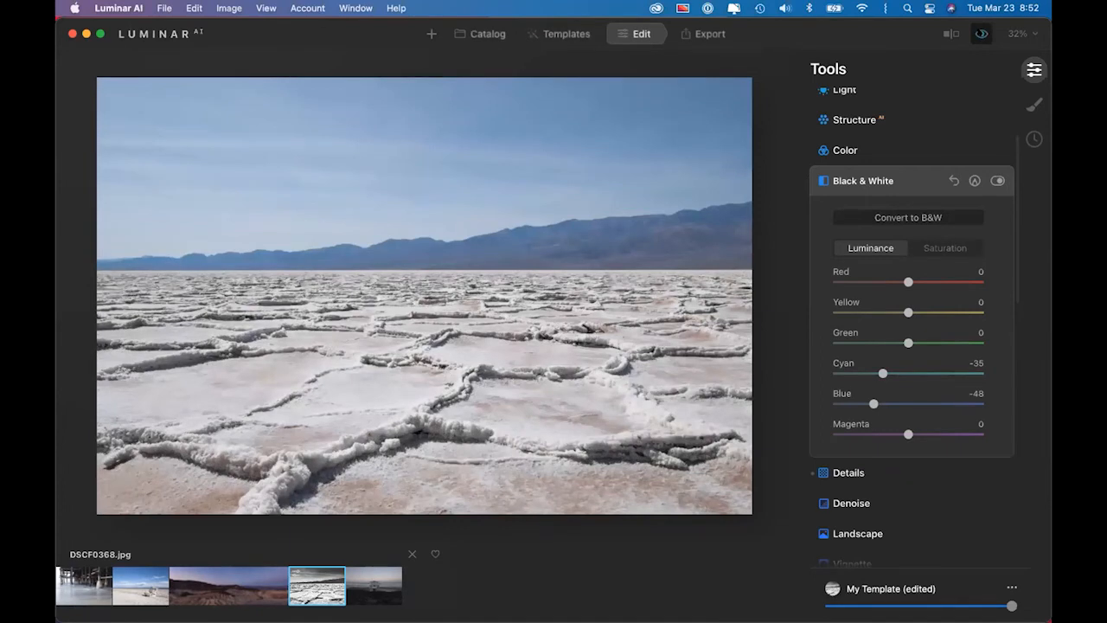
left_click(981, 34)
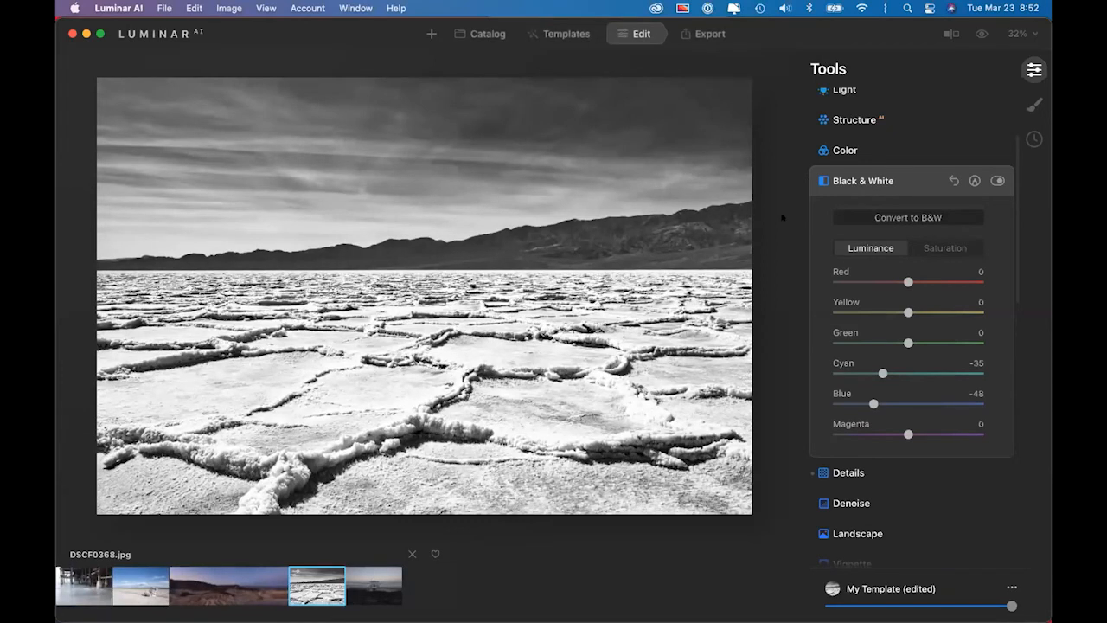
Intensify the clouds by setting Enhance AI's Sky Enhancer to 64, and compare the result with the original
scroll(879, 181, "up", 5)
left_click(851, 139)
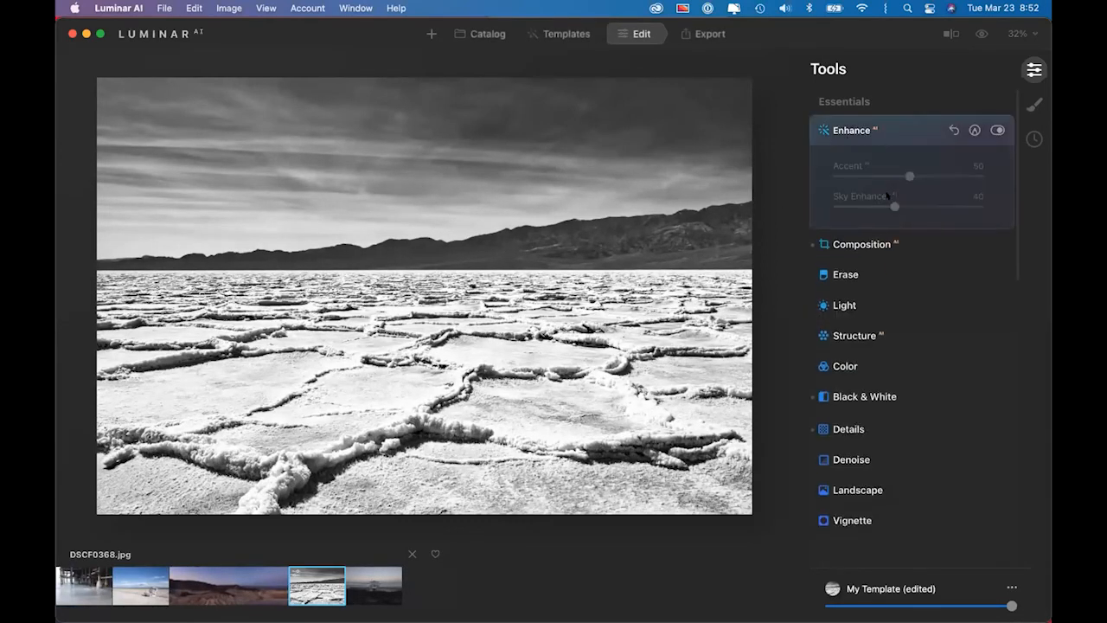
left_click_drag(894, 206, 928, 206)
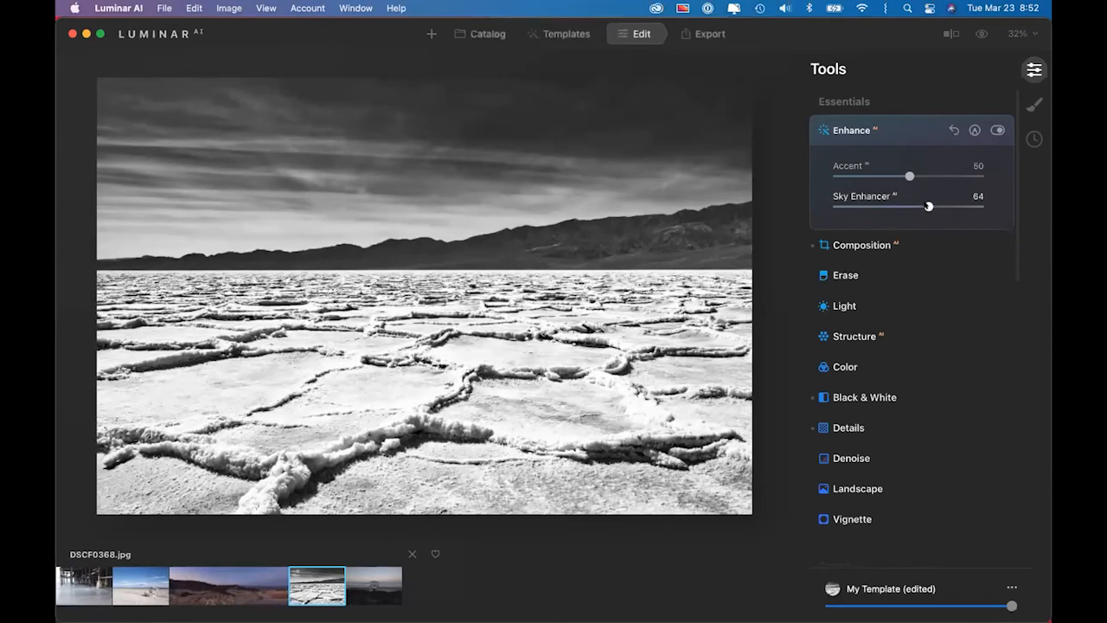
left_click(980, 34)
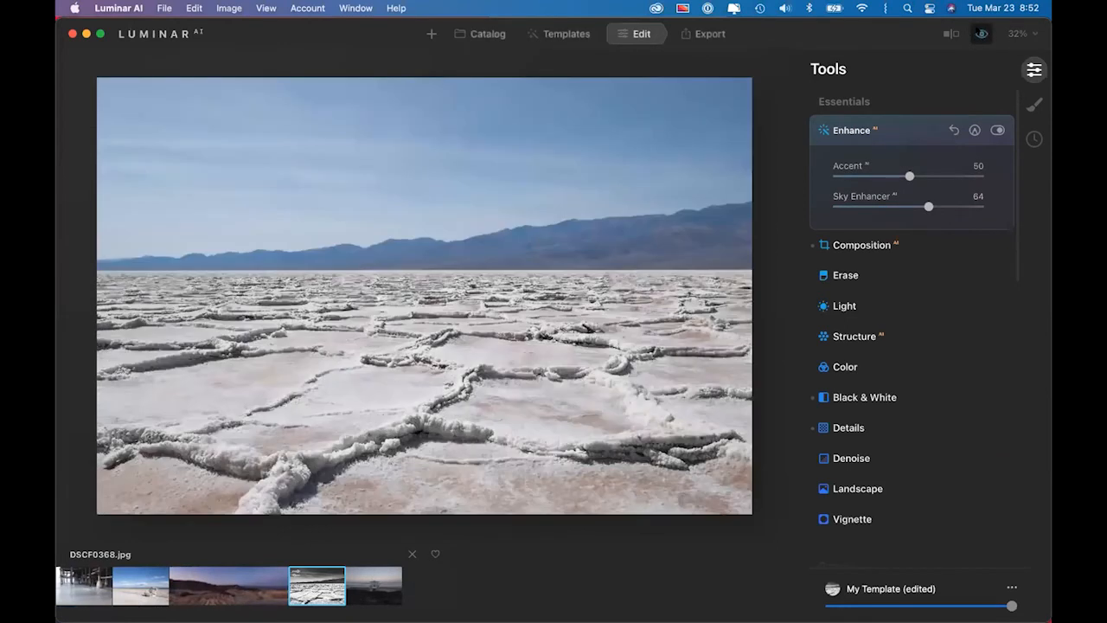
left_click(980, 34)
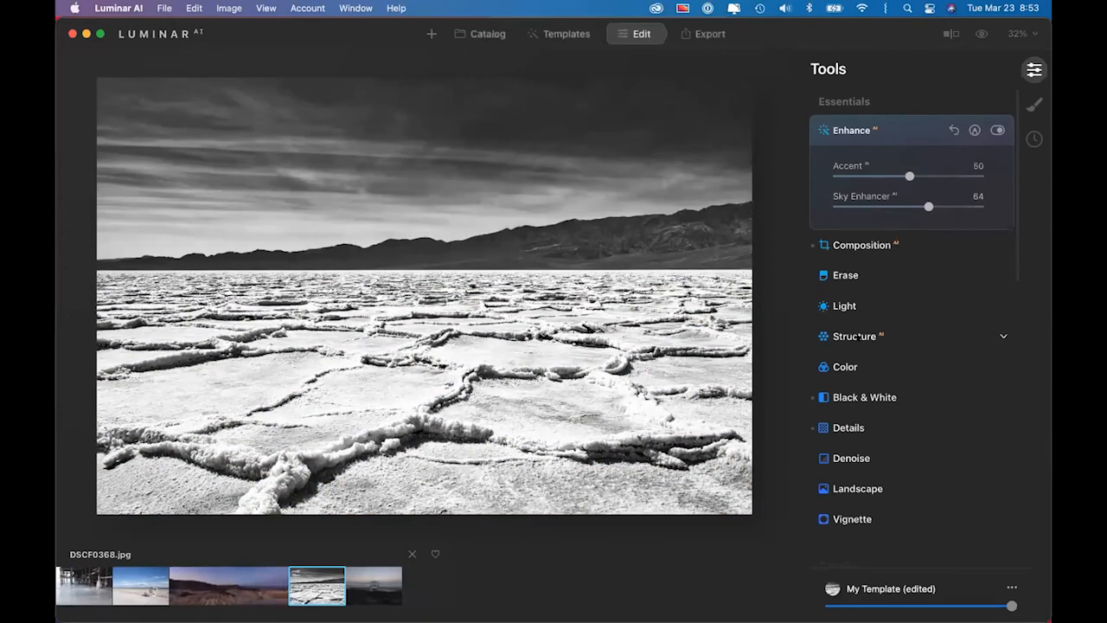
Set Structure AI's Amount to 36 on the salt flat photo and inspect the foreground ridges at 100% zoom
left_click(858, 336)
left_click_drag(909, 298, 934, 297)
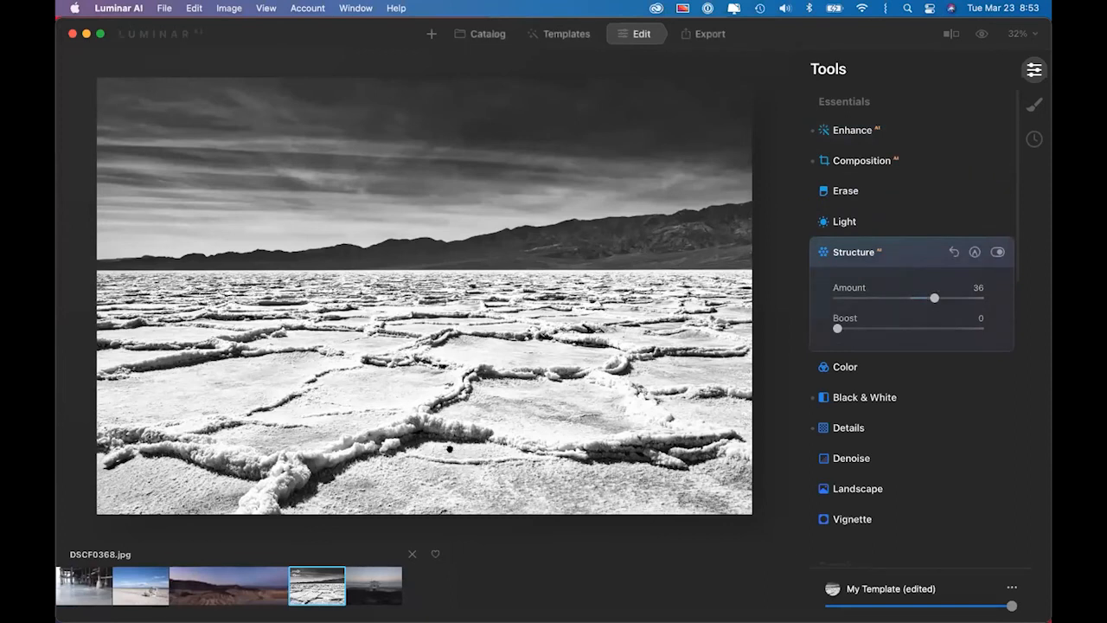
left_click(449, 448)
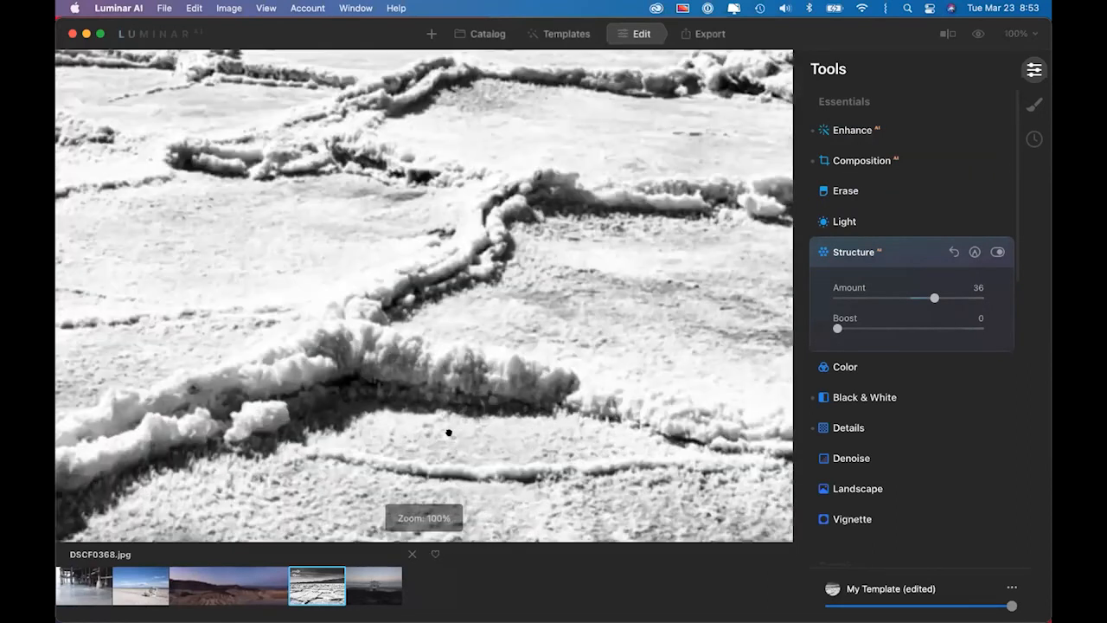
left_click(466, 384)
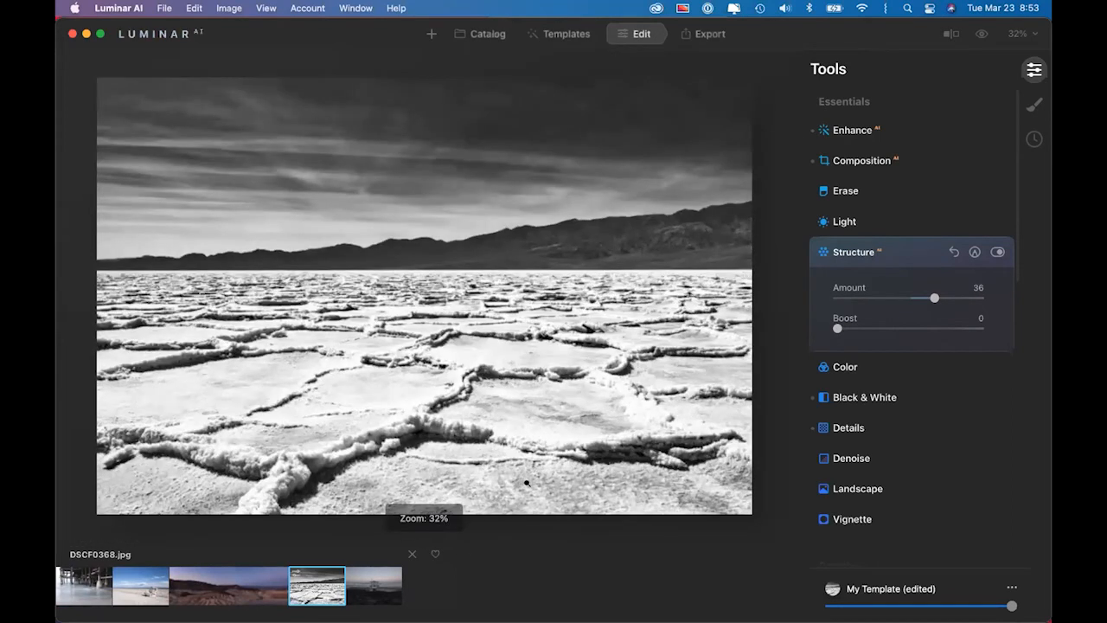
Compare the finished black-and-white salt flat image with the original photo
left_click(981, 34)
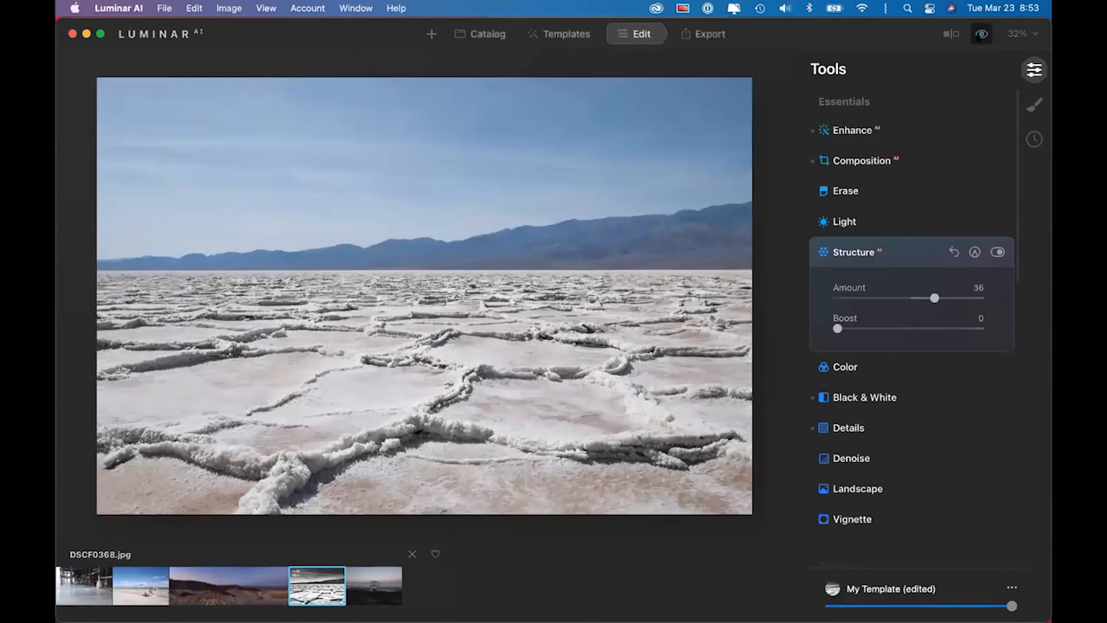
left_click(981, 35)
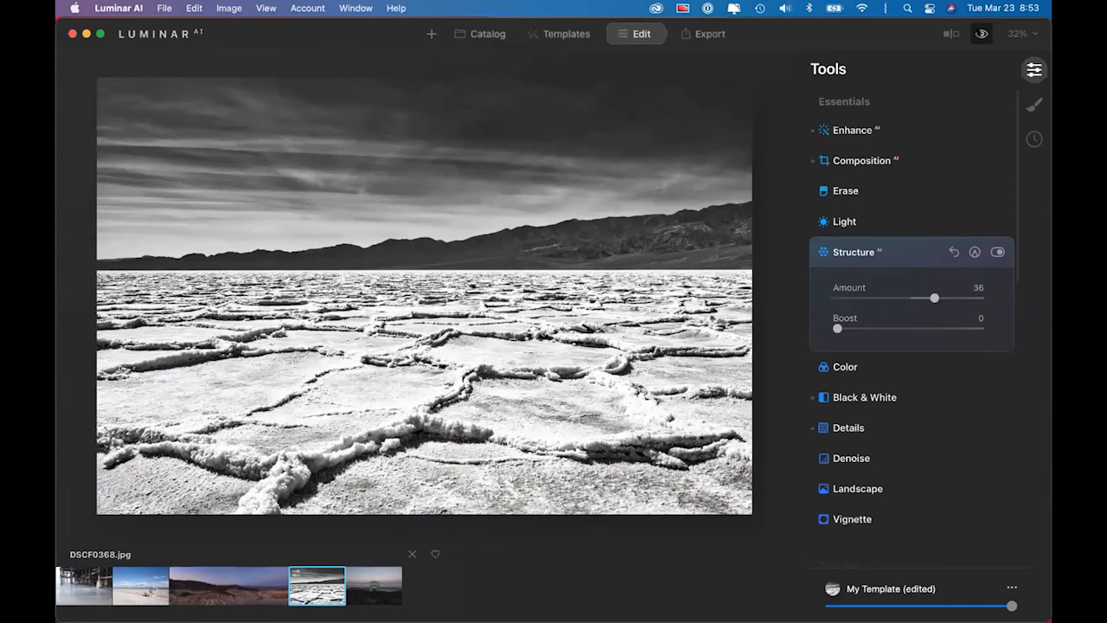
left_click(981, 33)
left_click(981, 34)
Open the piano photo DSCF0260.jpg from the B&W-Toning-JPG folder for editing
left_click(484, 34)
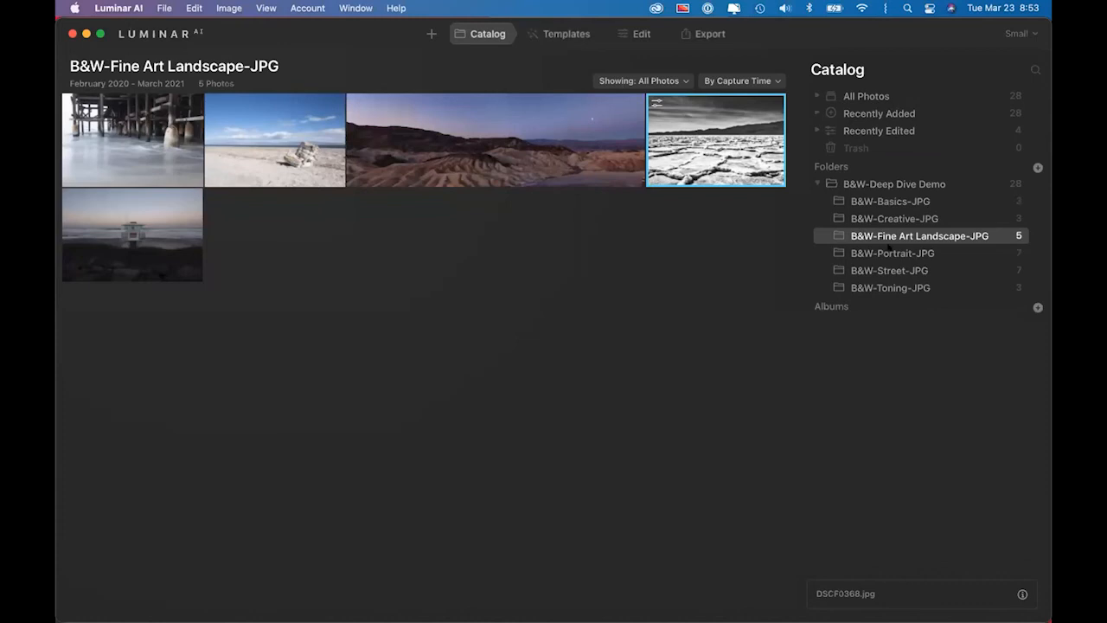
left_click(890, 220)
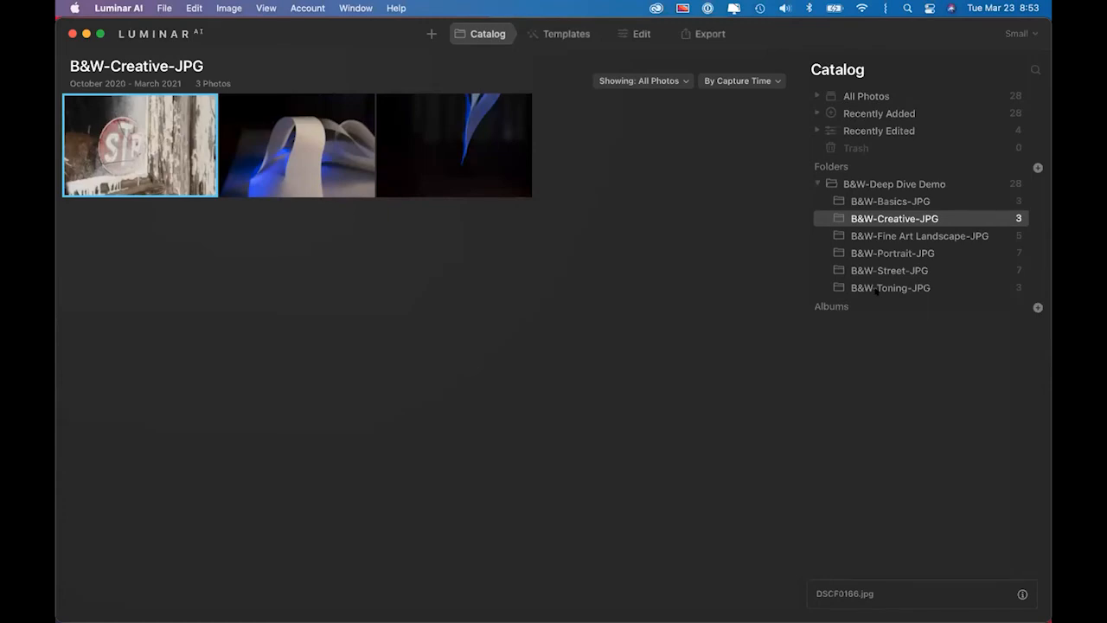
left_click(877, 287)
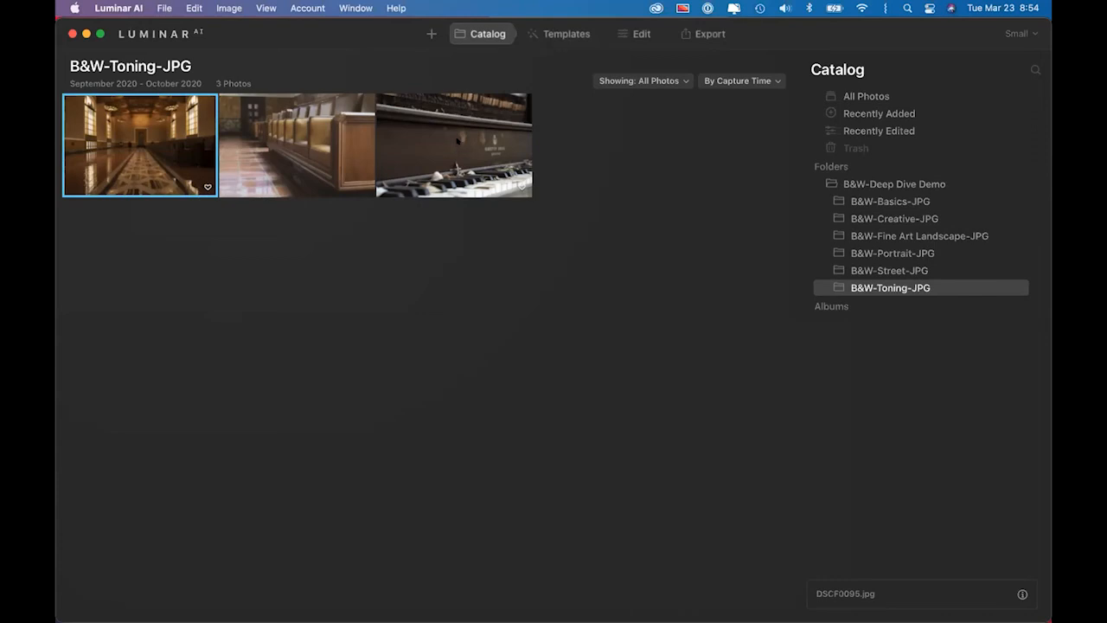
double_click(459, 141)
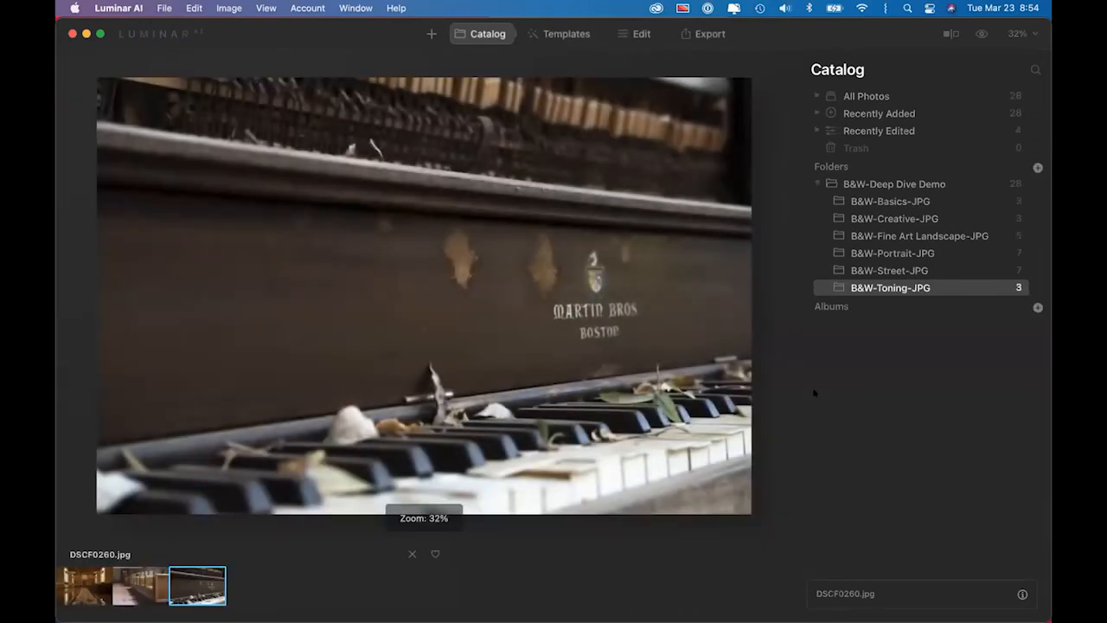
left_click_drag(876, 31, 834, 49)
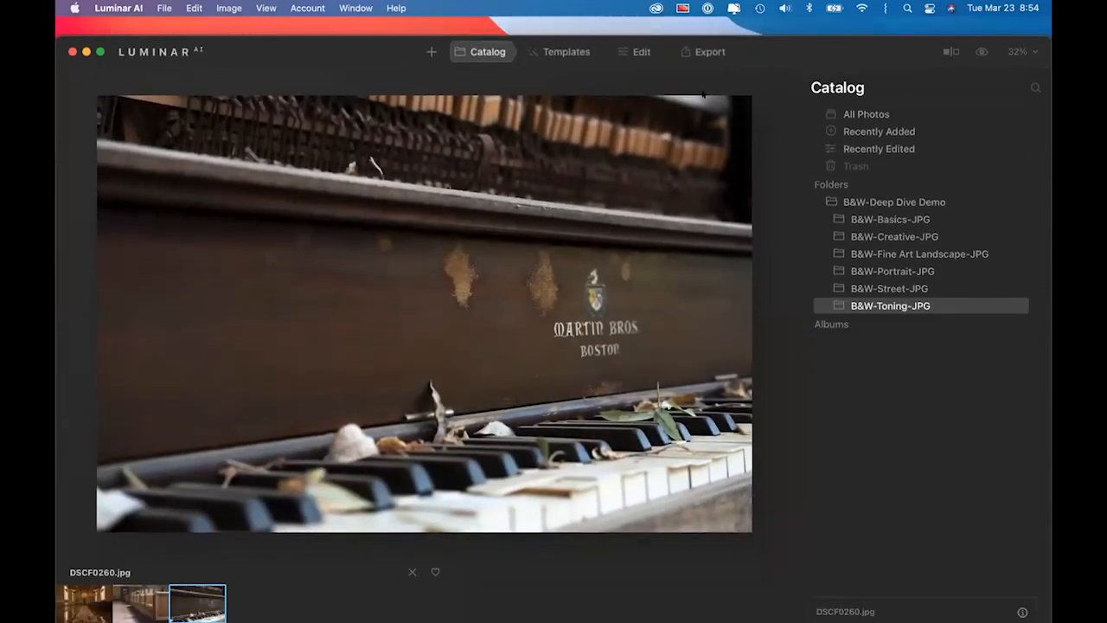
left_click(638, 52)
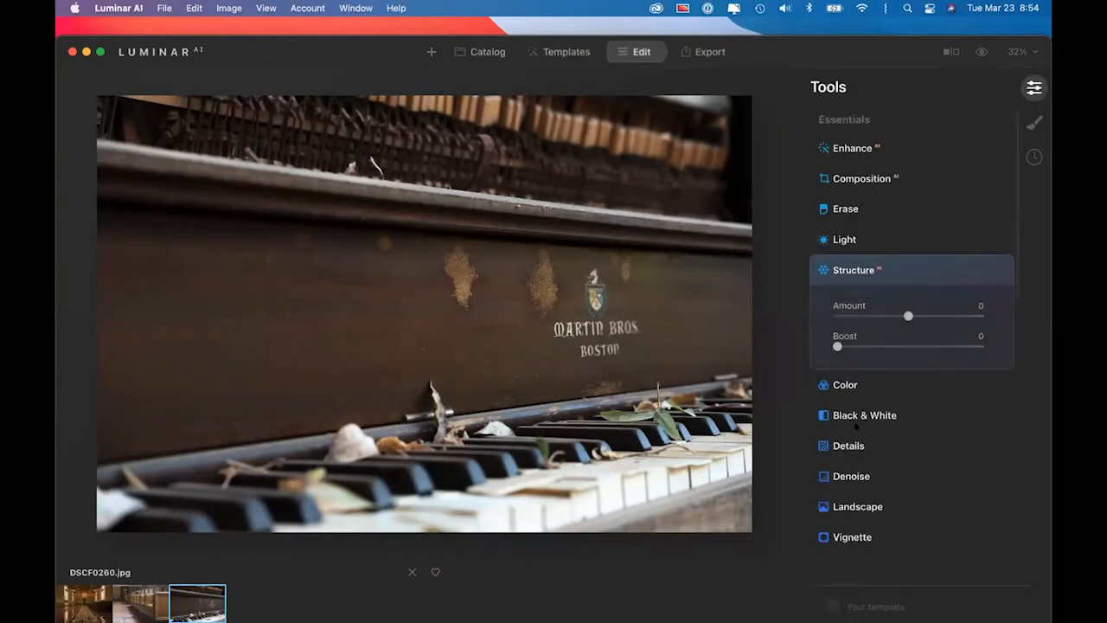
Set Enhance AI's Accent to 12 and Structure AI's Amount to 13 on the piano photo
left_click(854, 149)
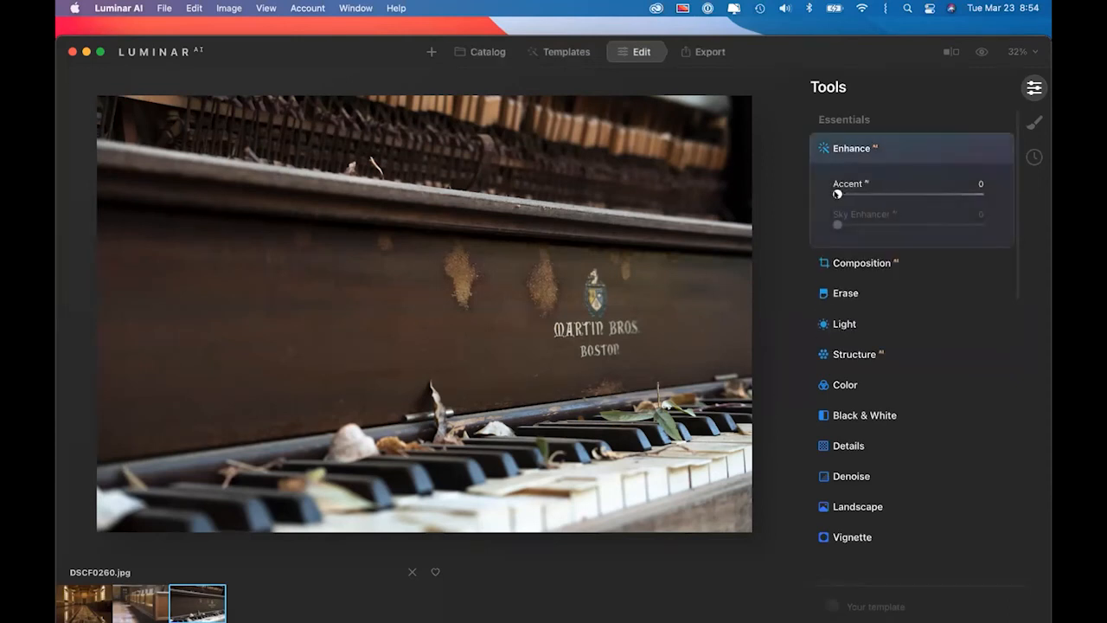
mouse_move(837, 193)
left_mouse_down()
mouse_move(907, 195)
mouse_move(855, 201)
left_mouse_up()
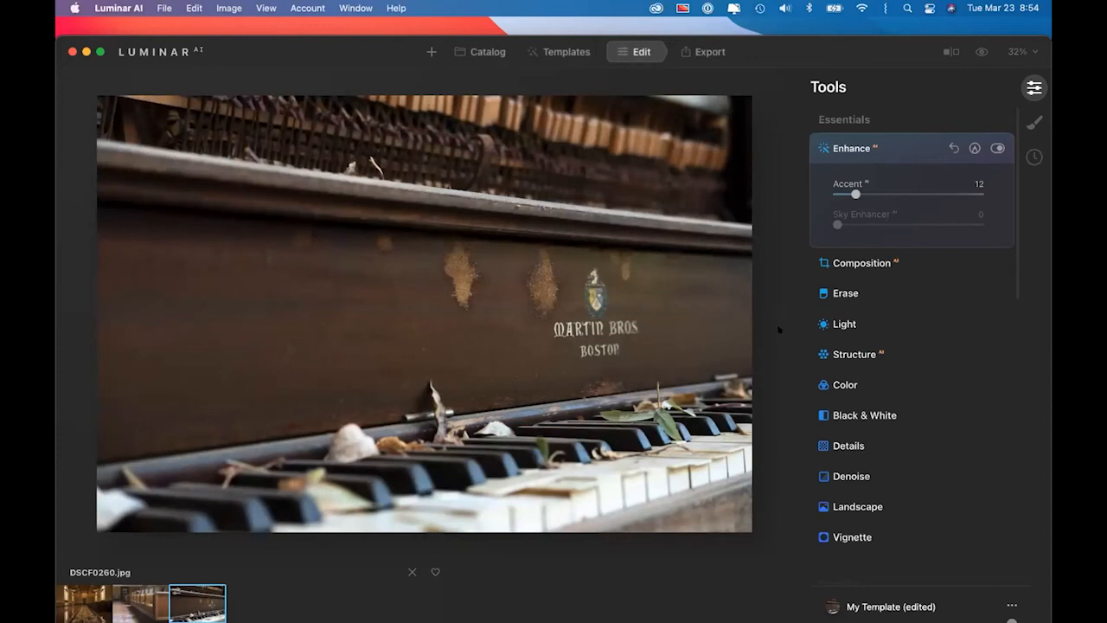
scroll(816, 362, "down", 3)
left_click(848, 273)
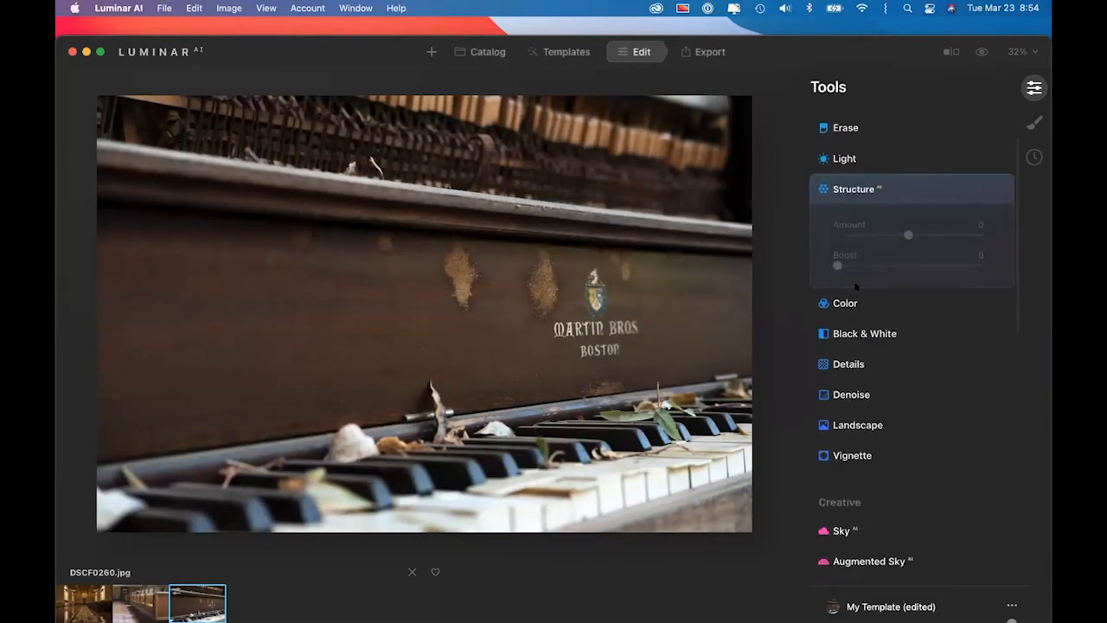
left_click_drag(907, 234, 918, 233)
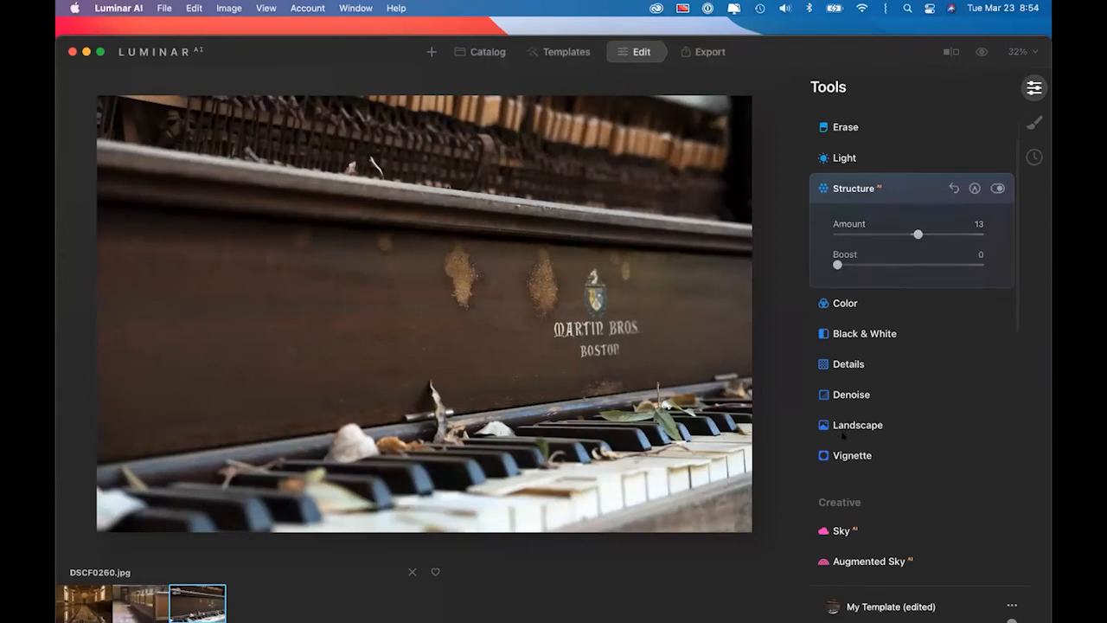
Sharpen the piano photo's fine detail by setting Small Details to 18
scroll(842, 437, "down", 3)
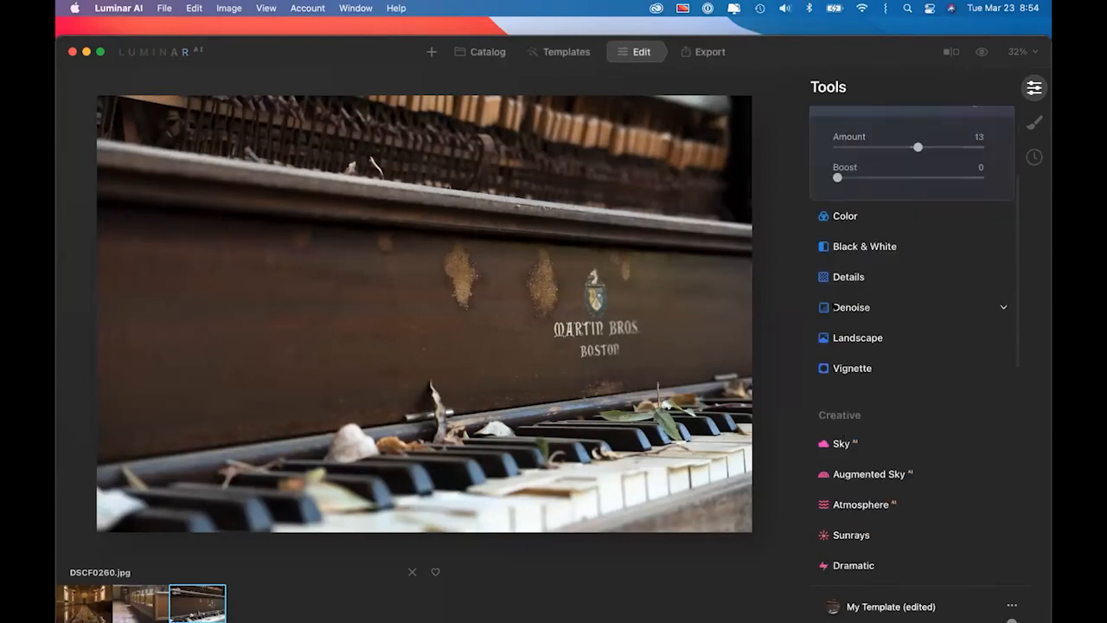
left_click(873, 277)
left_click_drag(907, 239, 921, 238)
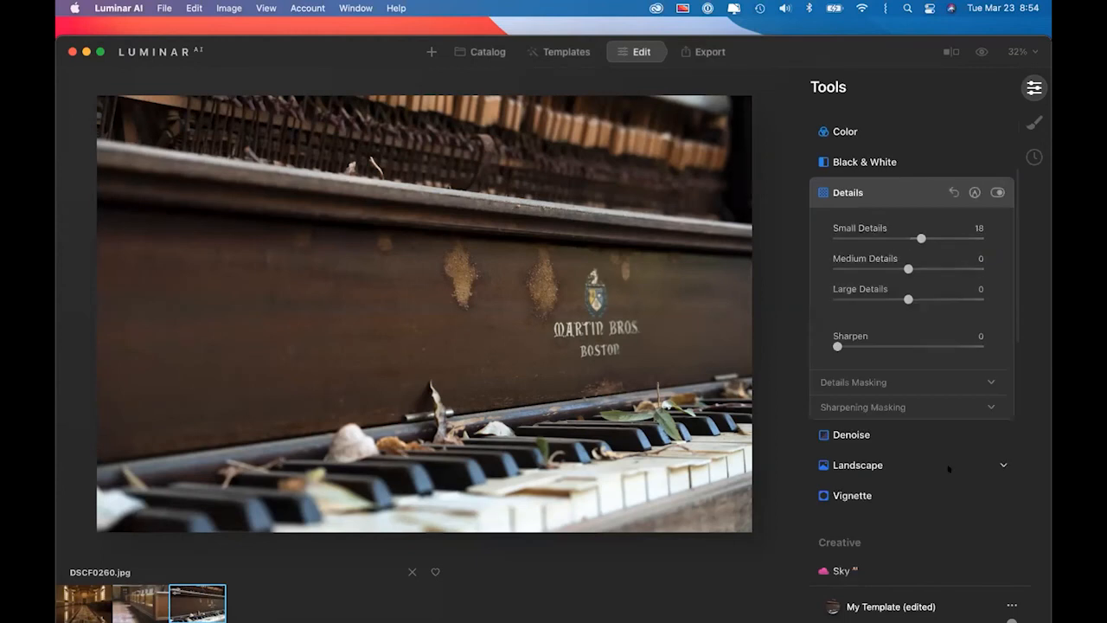
Convert the piano photo to black and white, and raise the Green saturation to bring back the leaves' color
scroll(949, 468, "down", 5)
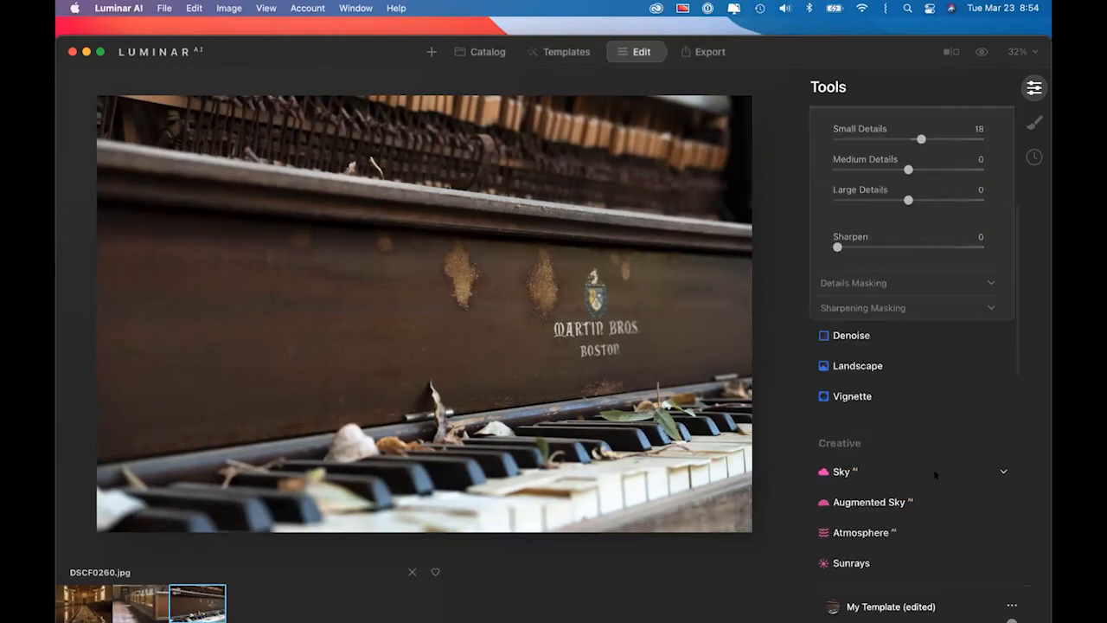
scroll(899, 242, "up", 5)
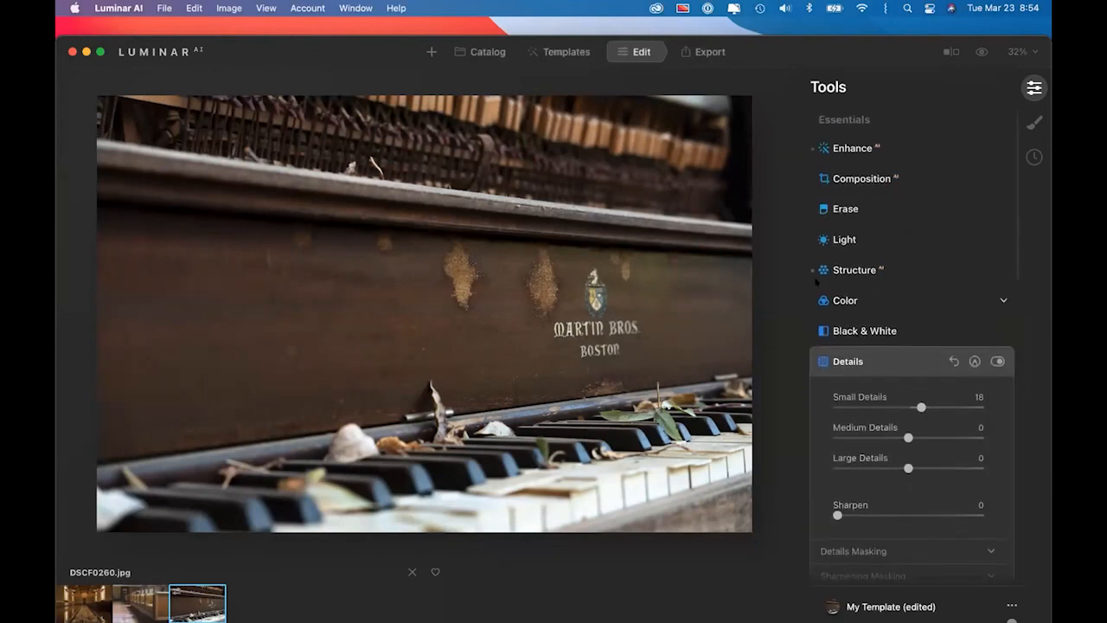
left_click(863, 330)
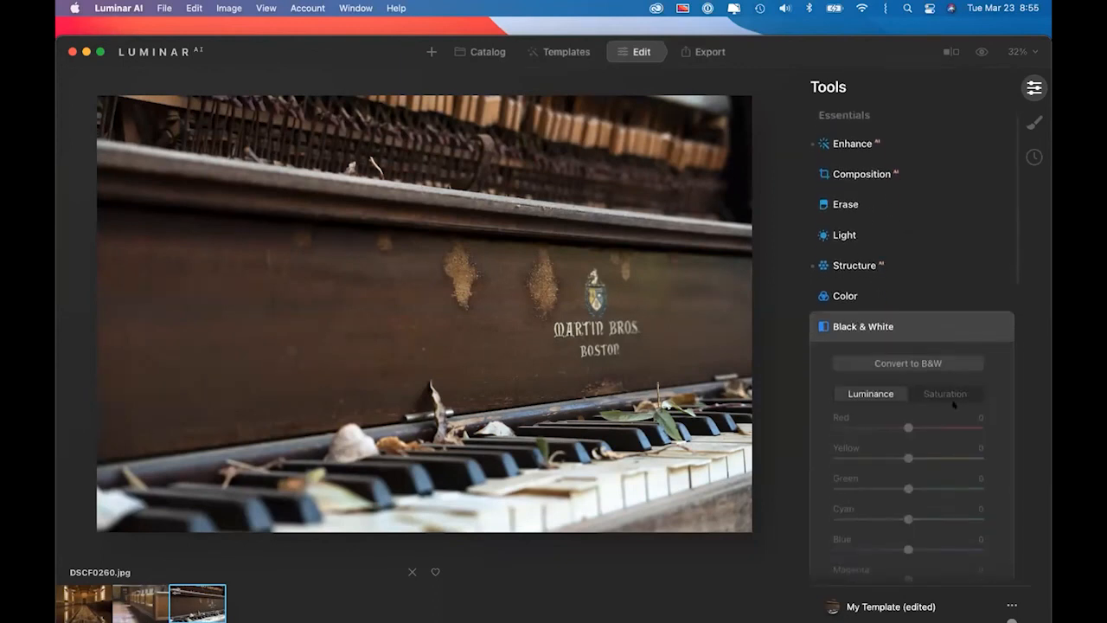
left_click(905, 250)
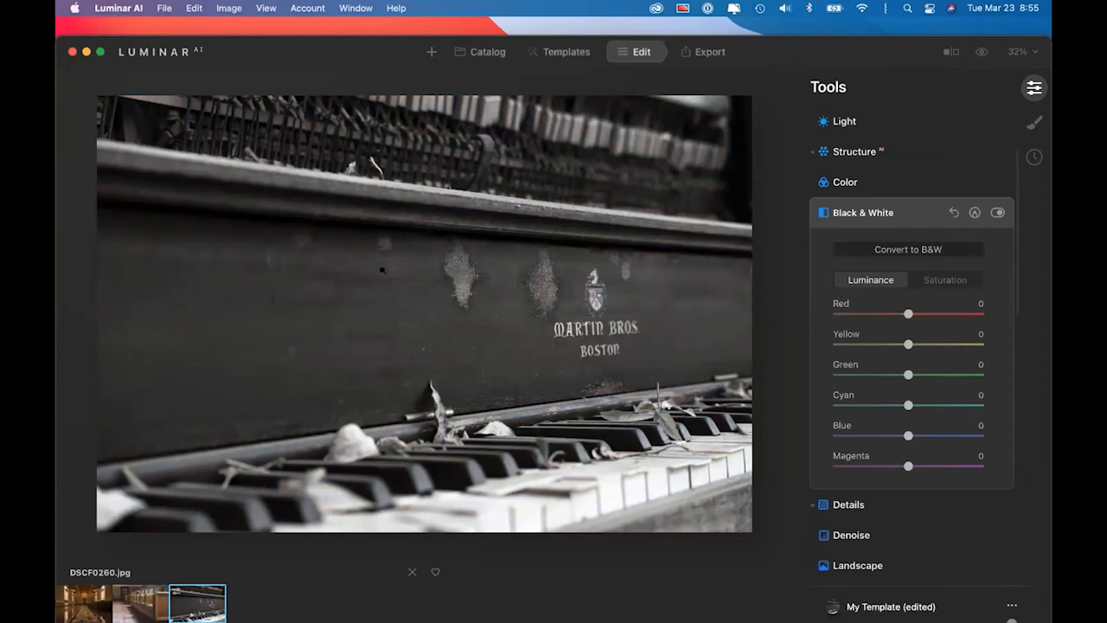
left_click(946, 281)
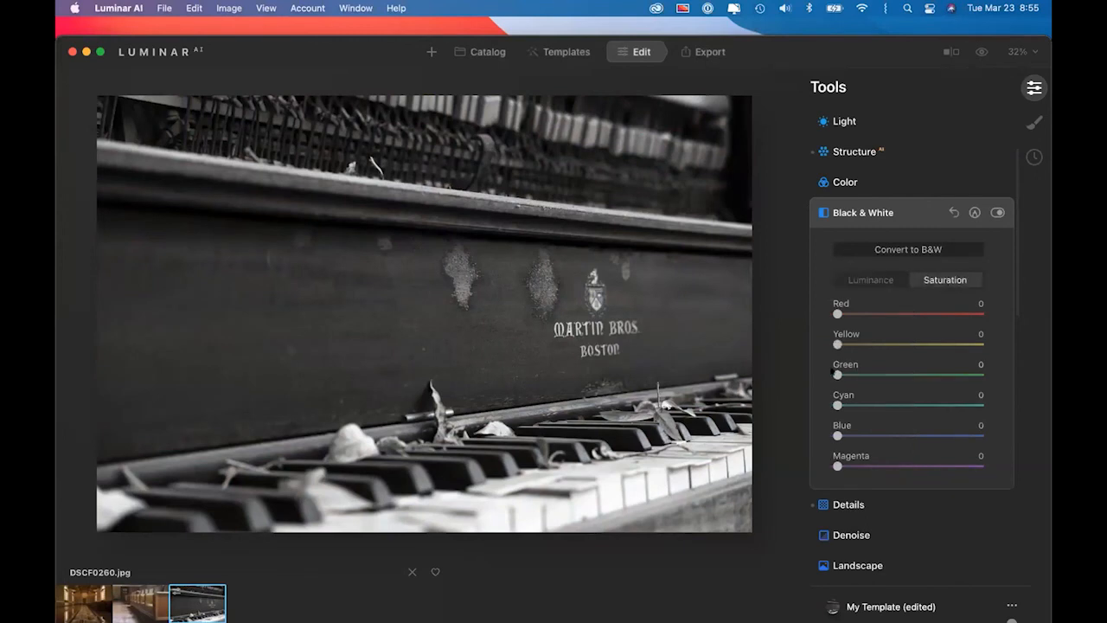
left_click_drag(837, 374, 915, 375)
left_click(982, 51)
Add a Texture adjustment to the piano photo in Local Masking
scroll(954, 536, "down", 10)
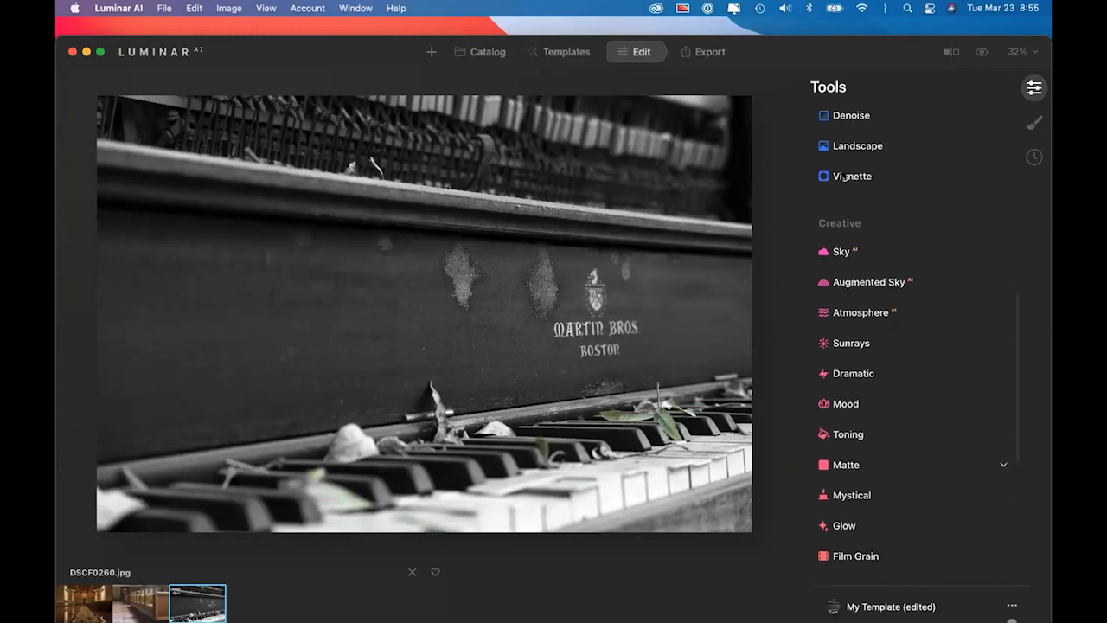
left_click_drag(781, 60, 779, 49)
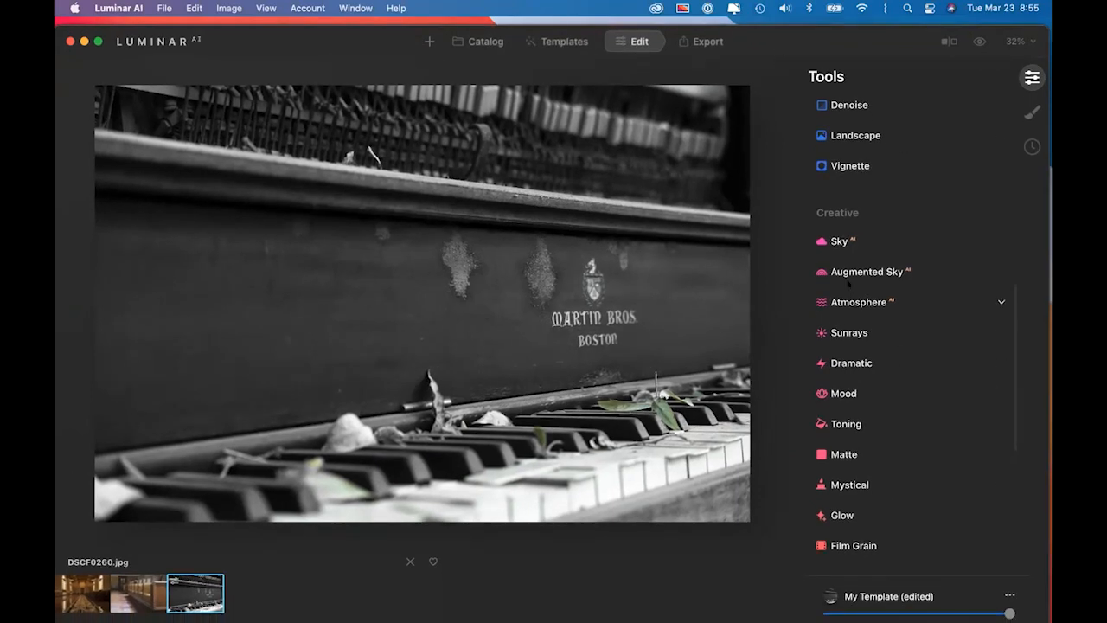
scroll(849, 278, "up", 1)
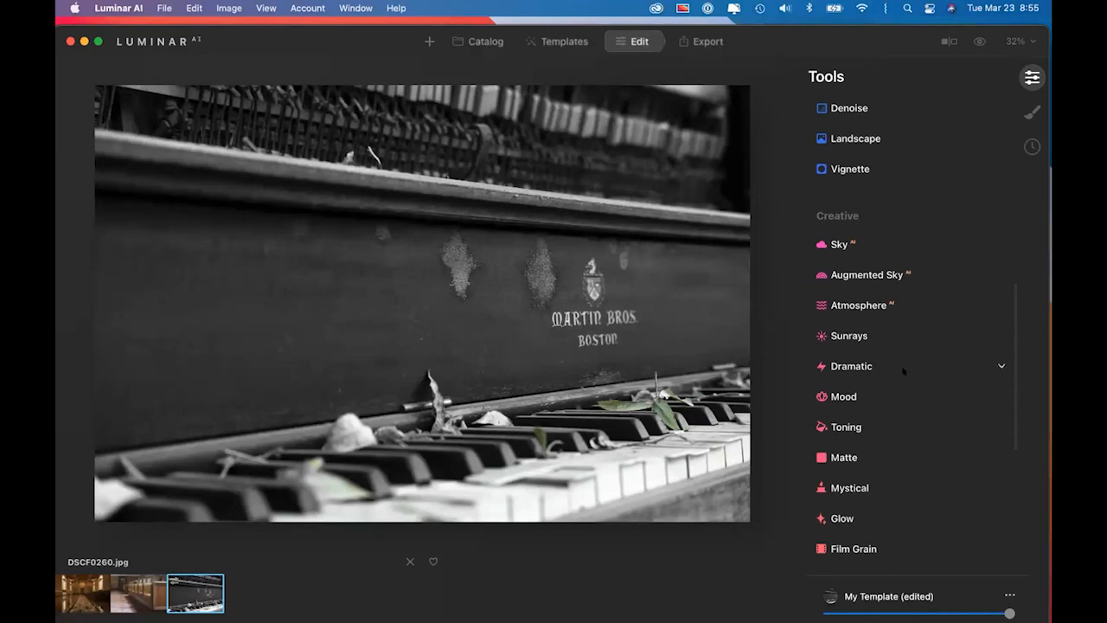
scroll(902, 371, "down", 5)
scroll(916, 259, "up", 4)
left_click(1031, 111)
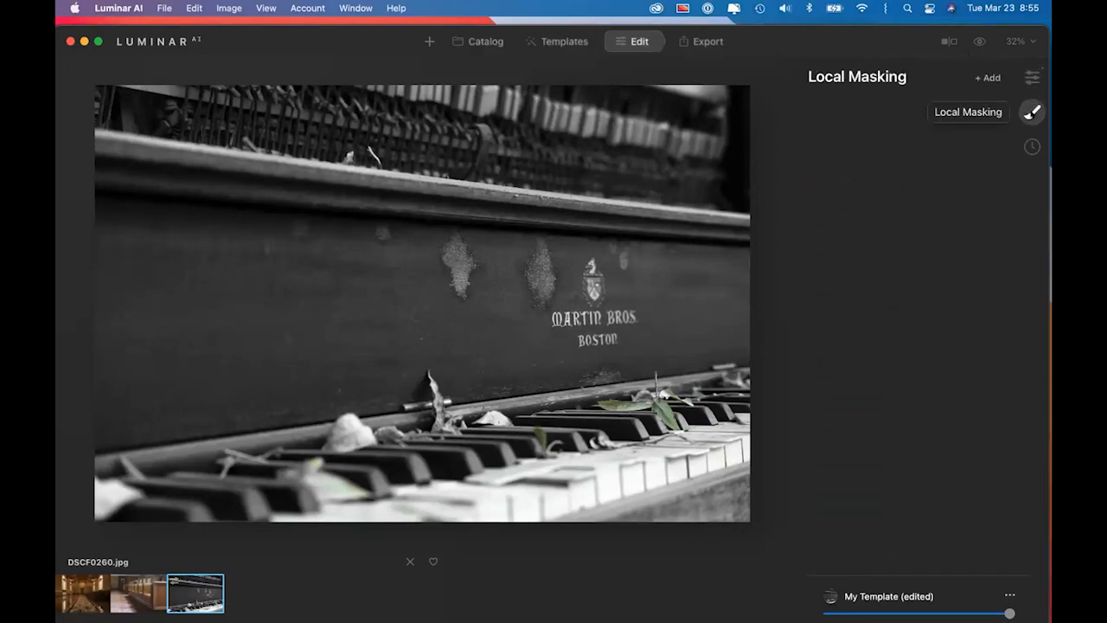
left_click(988, 77)
left_click(981, 111)
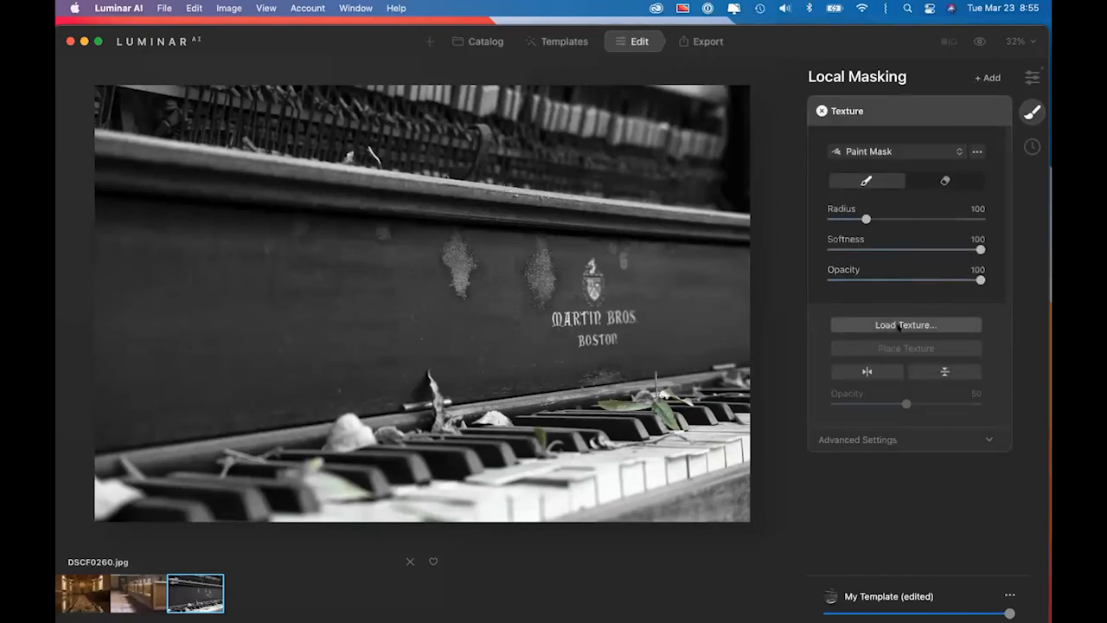
Start loading a texture and browse from the Desktop's DEMO files alias to the Paper_PNG folder inside Textures > Paper_Texture_Kit
left_click(899, 325)
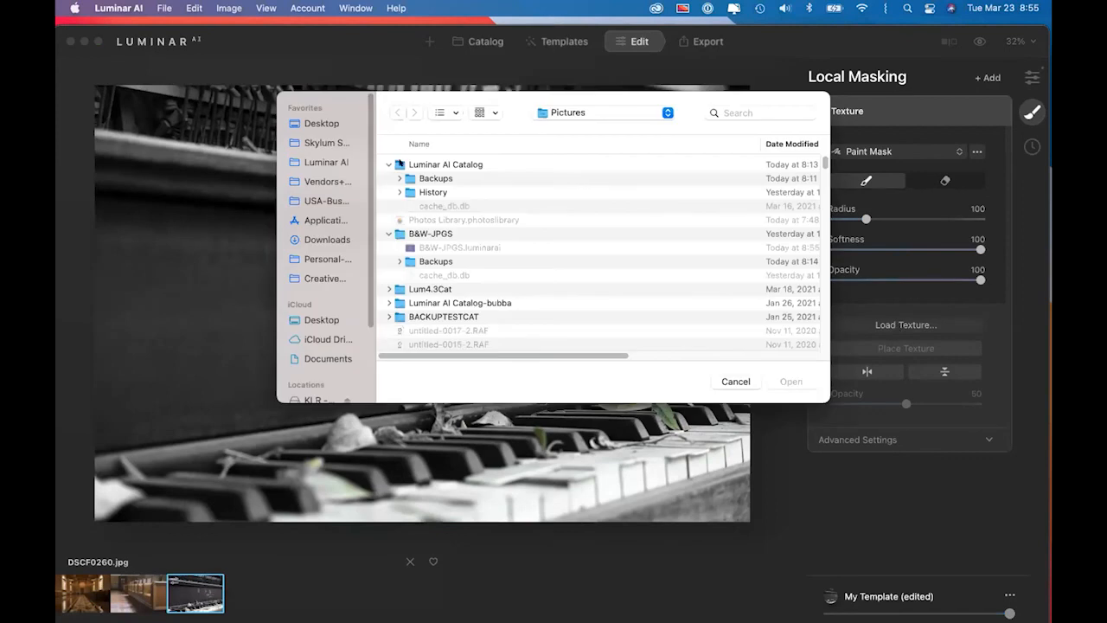
left_click(319, 124)
scroll(448, 262, "down", 5)
scroll(447, 297, "down", 15)
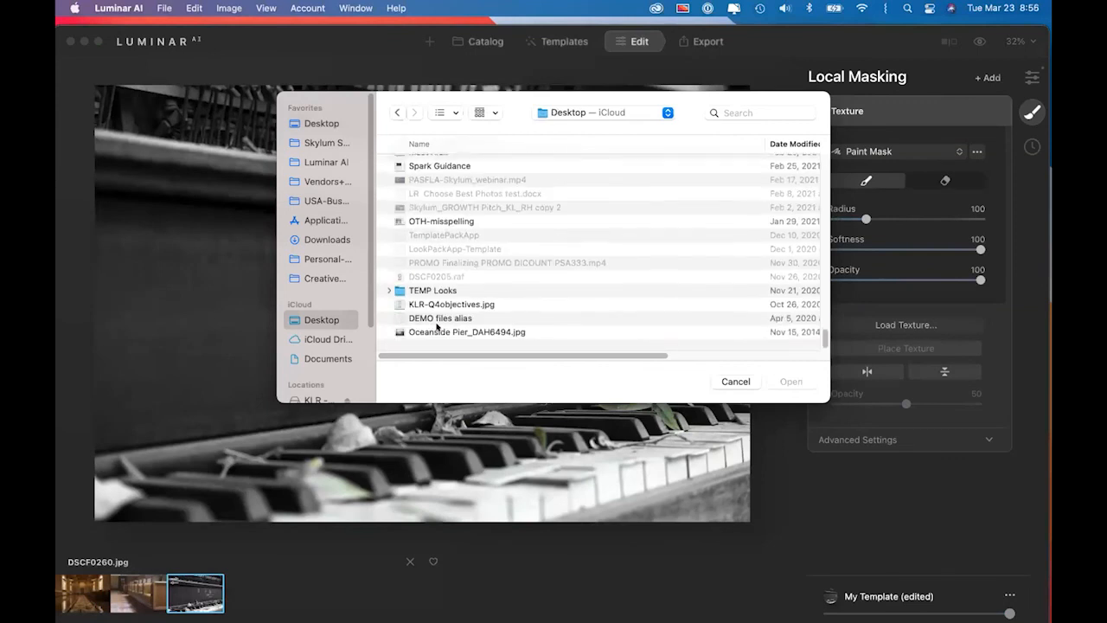
left_click(426, 320)
double_click(426, 320)
double_click(424, 163)
double_click(433, 192)
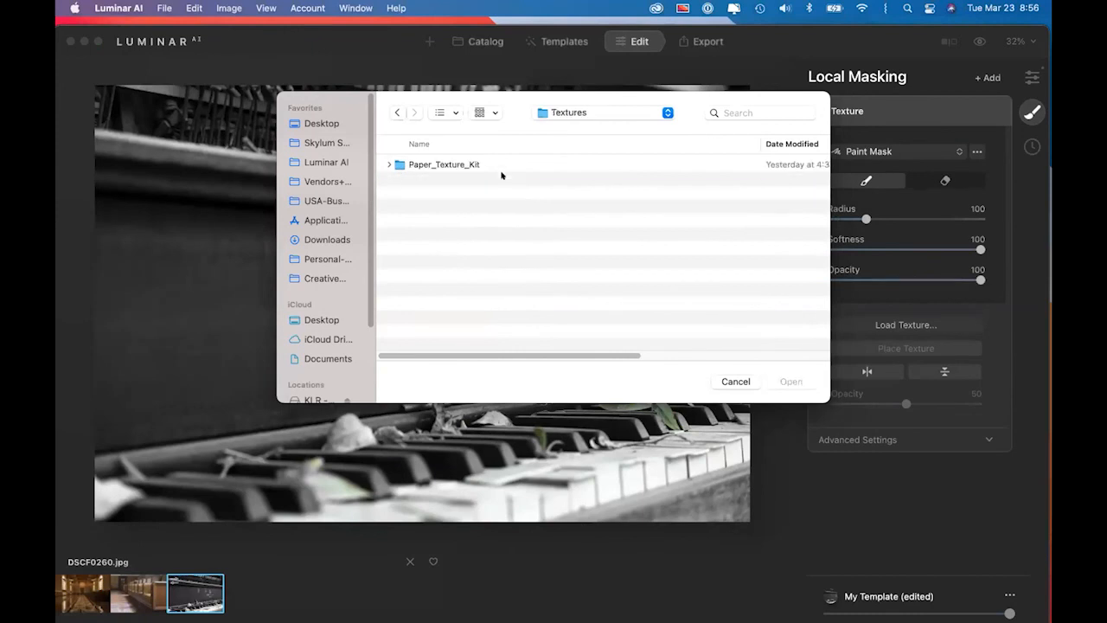
double_click(445, 163)
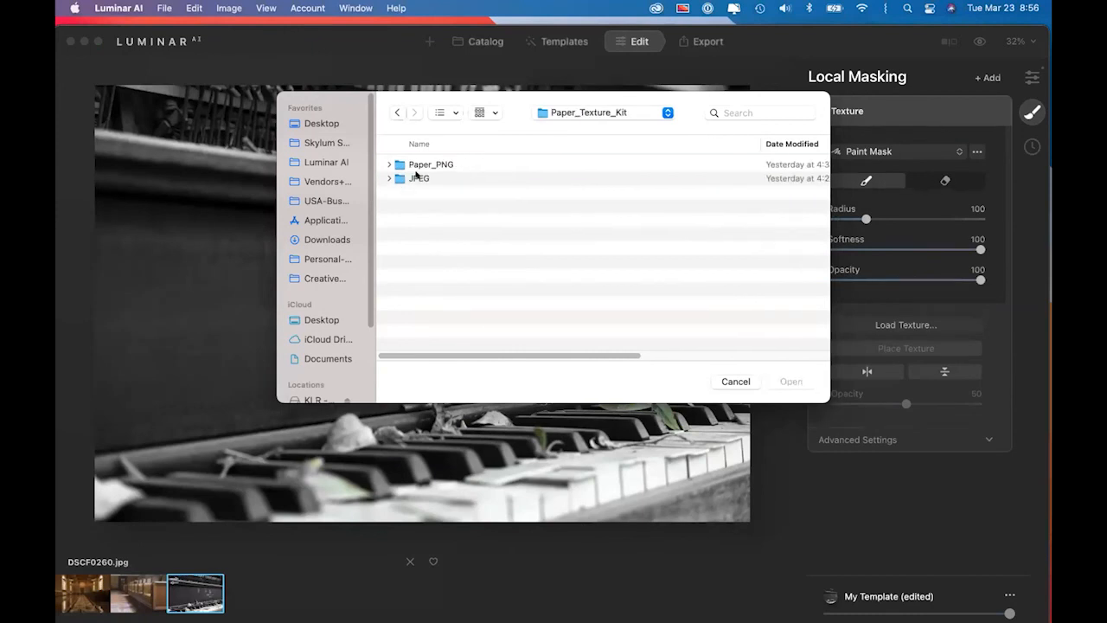
double_click(419, 164)
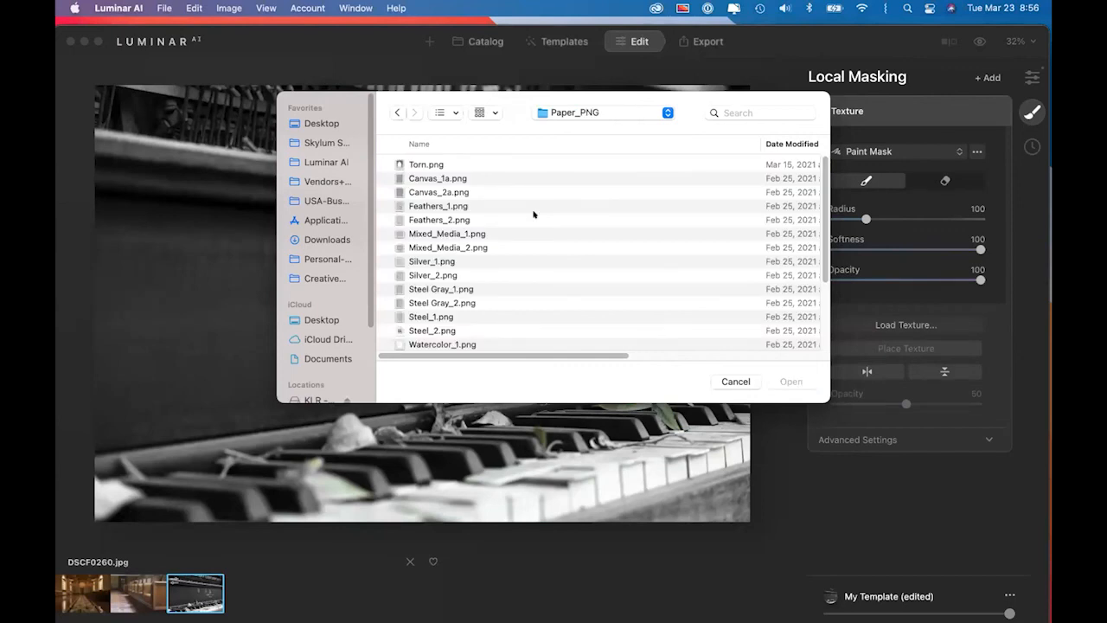
Look through the paper textures and load Wrinkley_1.png as the texture
scroll(532, 215, "down", 5)
scroll(500, 290, "up", 4)
scroll(497, 285, "up", 3)
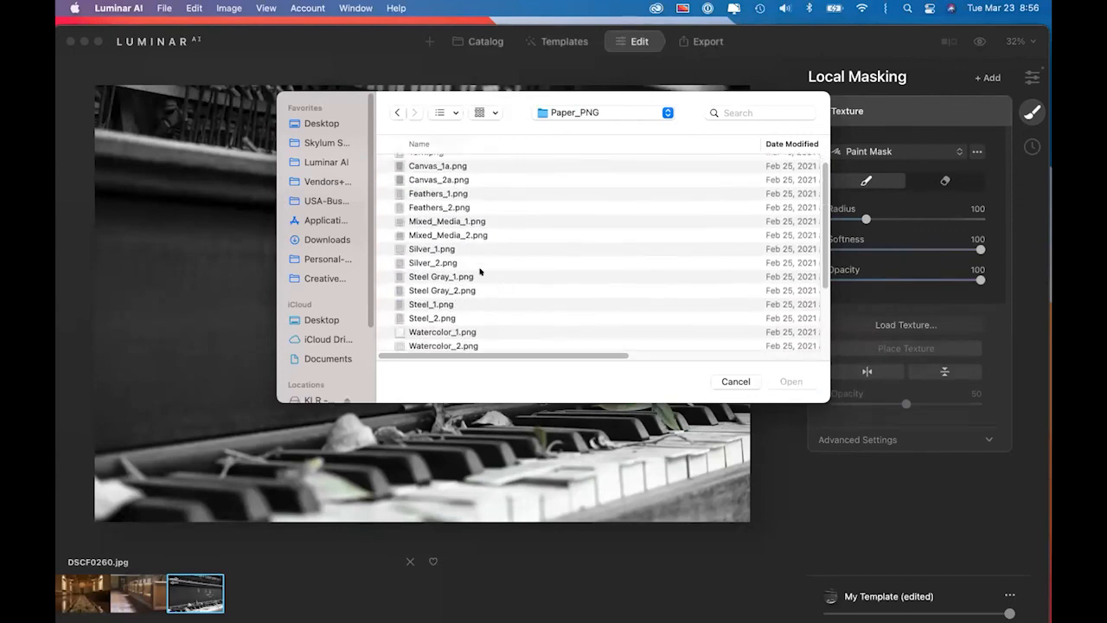
scroll(477, 249, "down", 5)
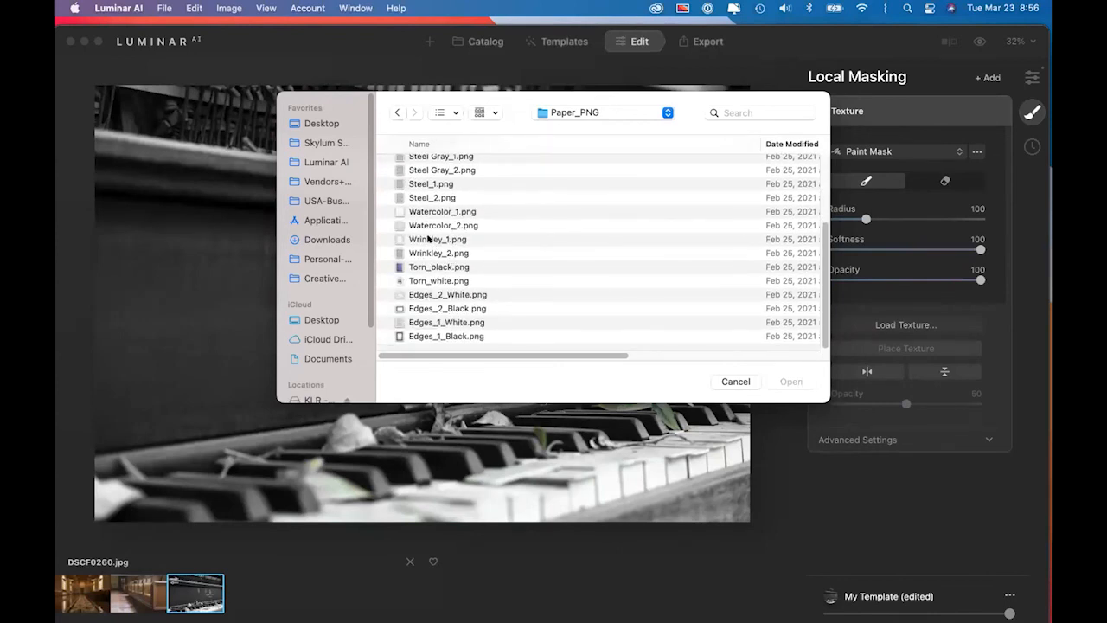
double_click(428, 239)
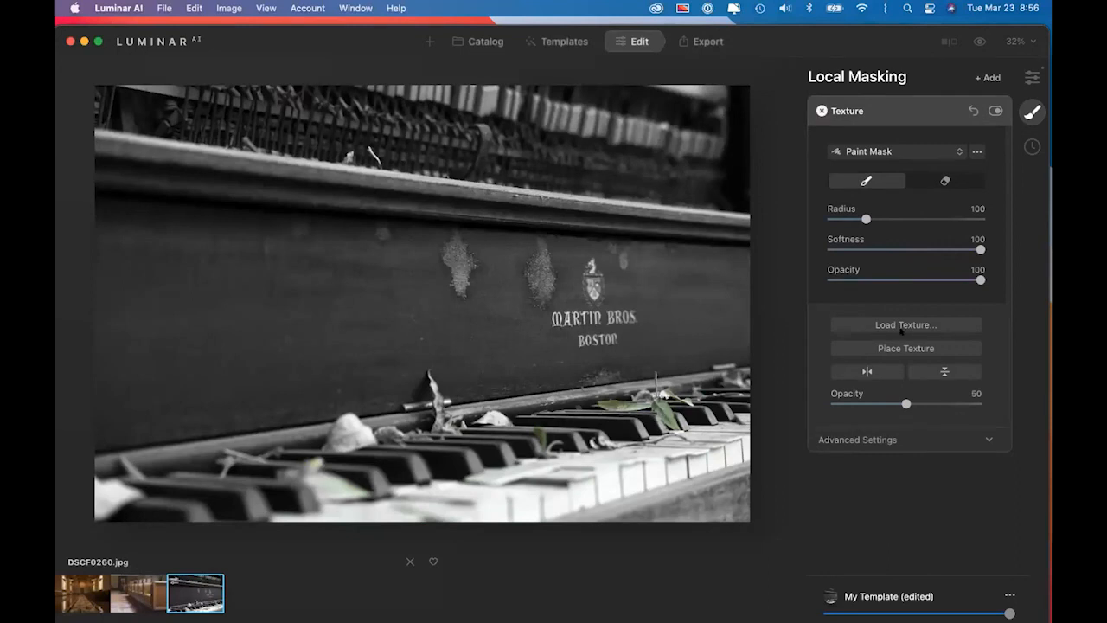
Raise the texture's opacity to 100 and load Mixed_Media_1.png as the texture in place of the wrinkled paper
left_click_drag(906, 403, 979, 403)
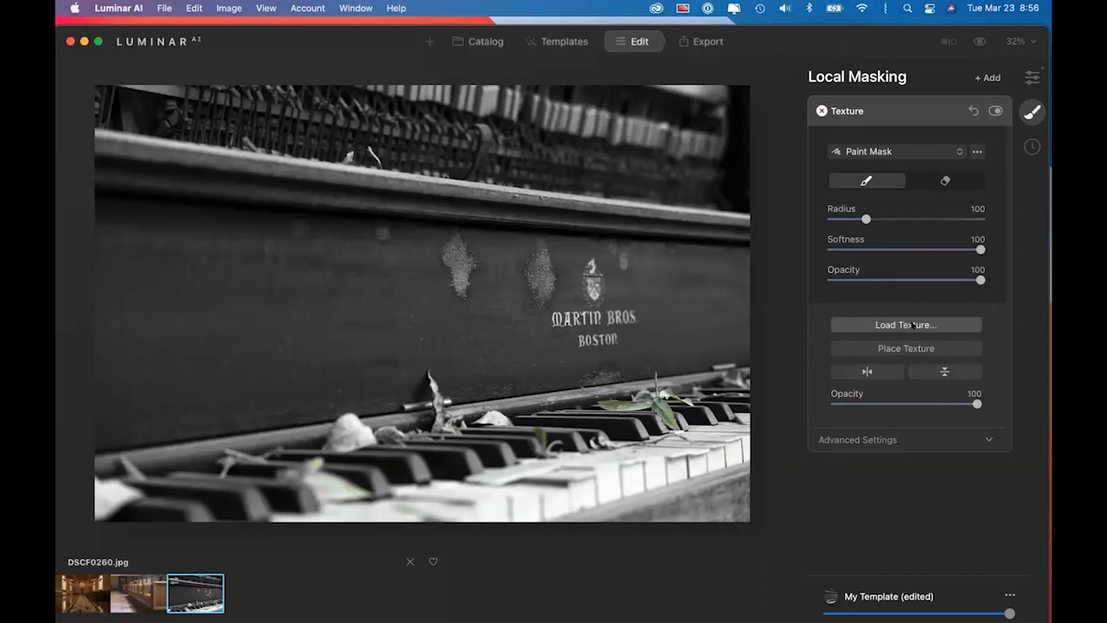
left_click(912, 324)
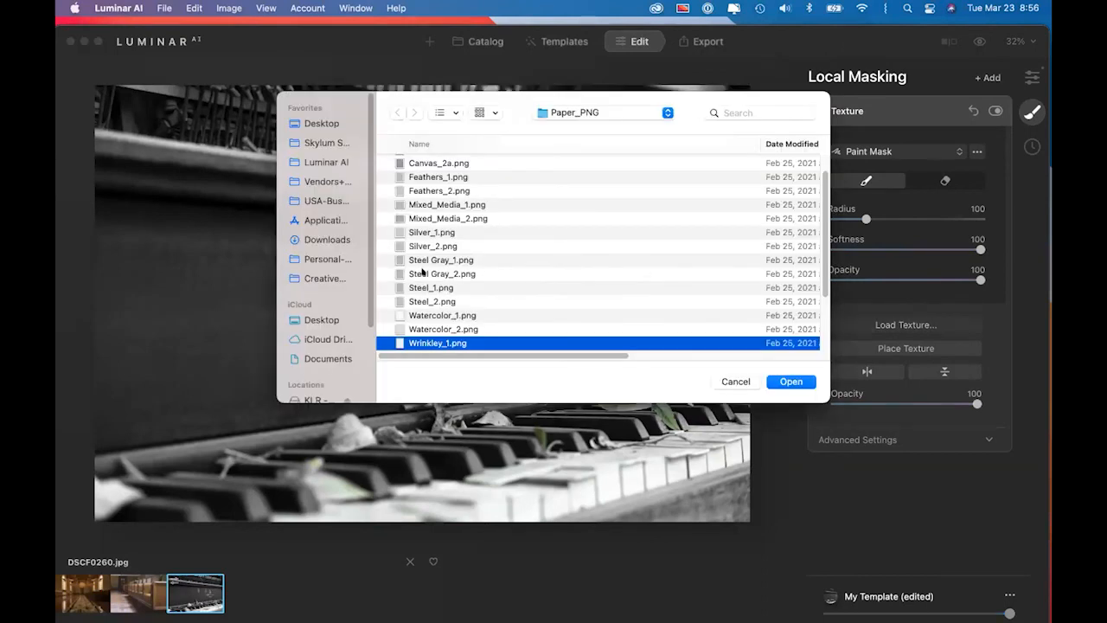
double_click(422, 204)
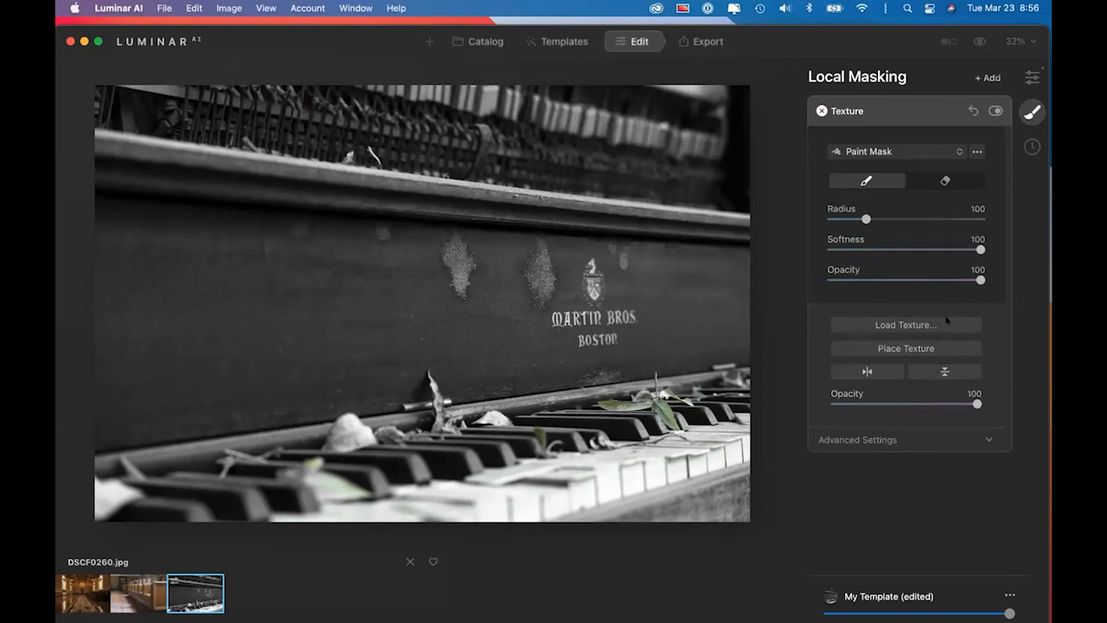
Expand the texture's advanced settings and try different texture opacities, settling at 37
left_click(854, 438)
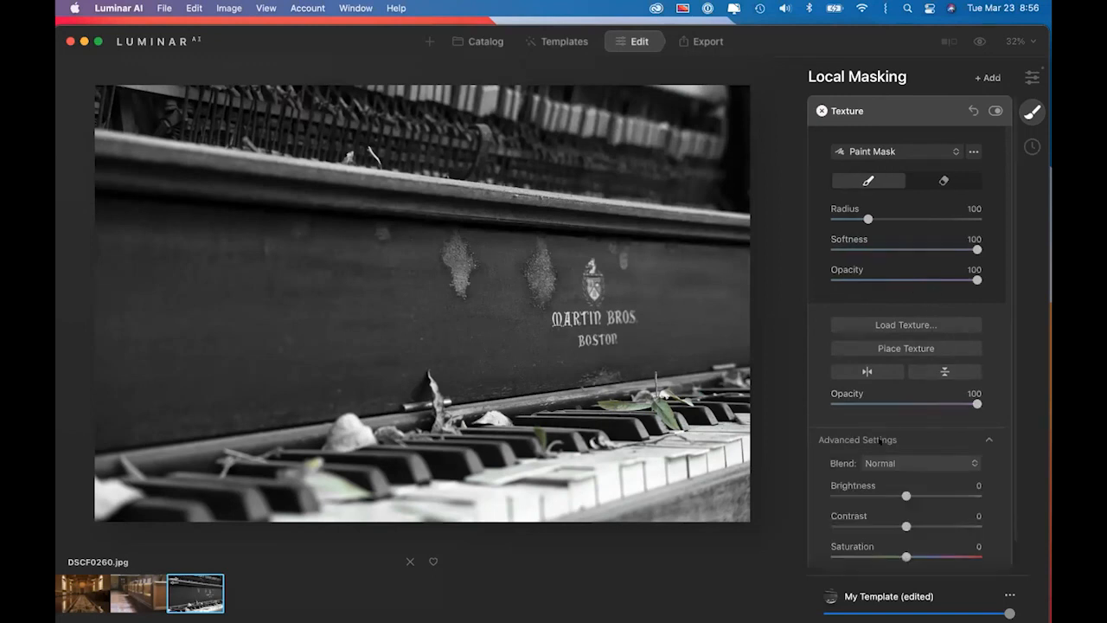
scroll(899, 445, "down", 1)
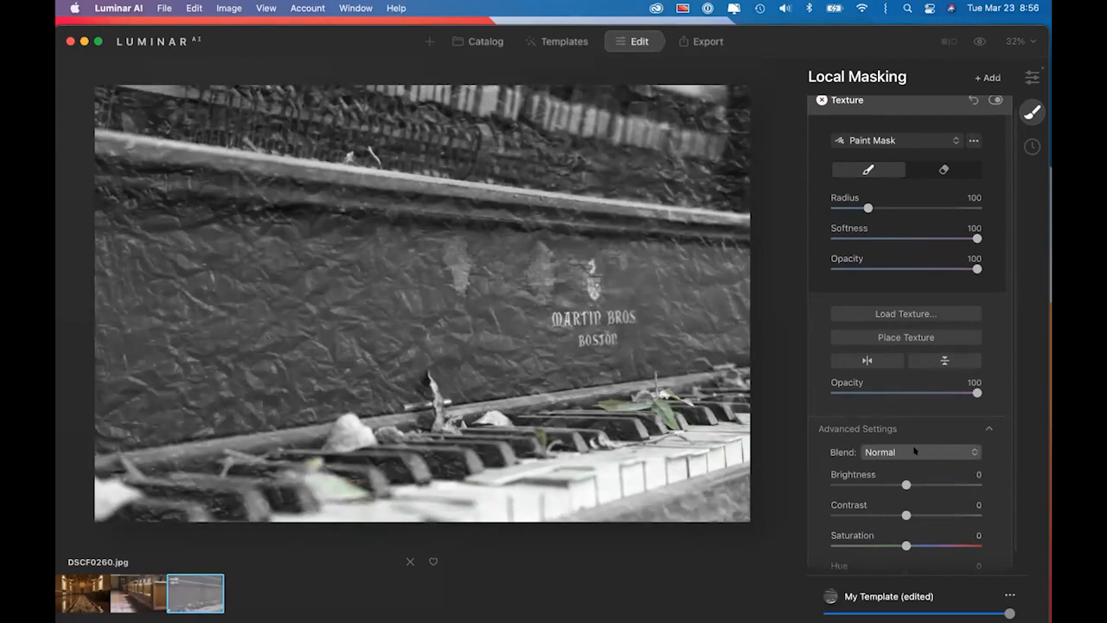
left_click_drag(975, 393, 894, 393)
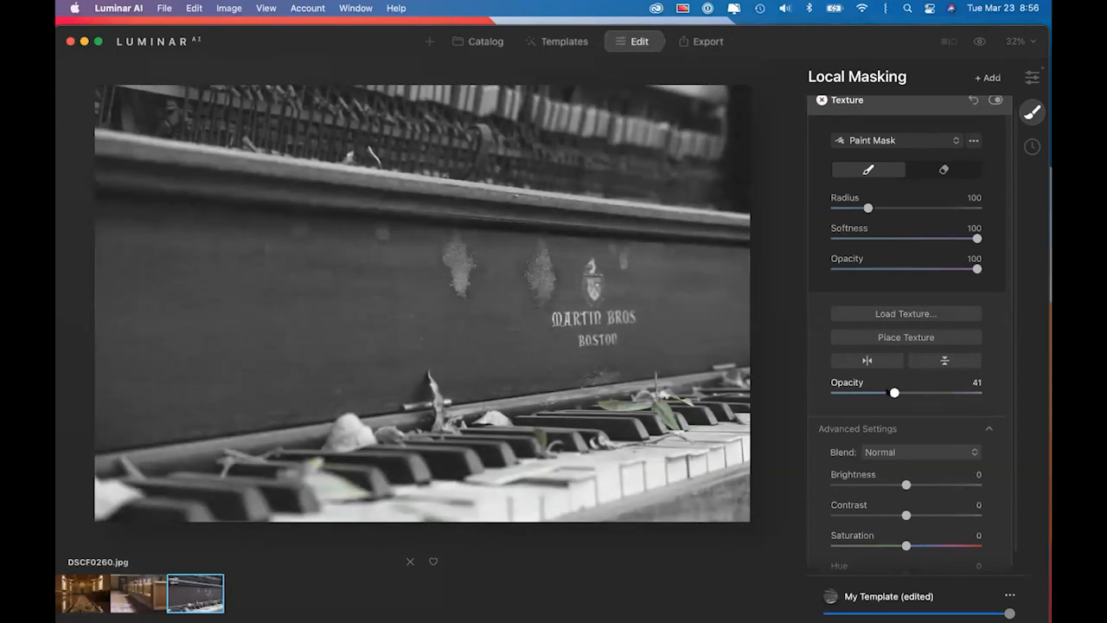
left_click_drag(894, 393, 932, 394)
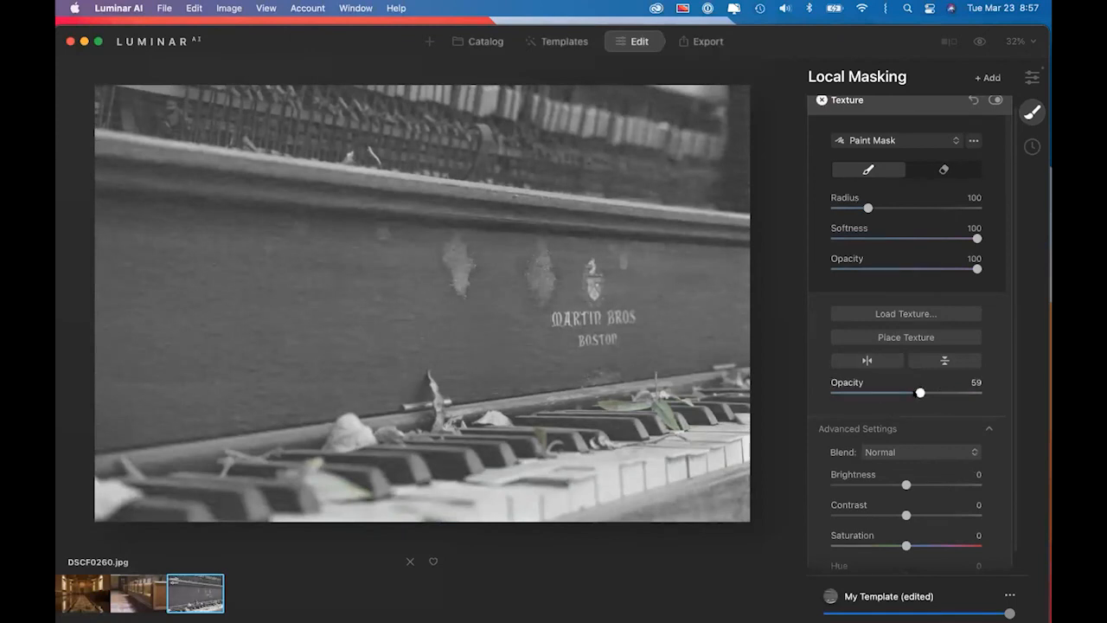
left_click_drag(920, 393, 882, 392)
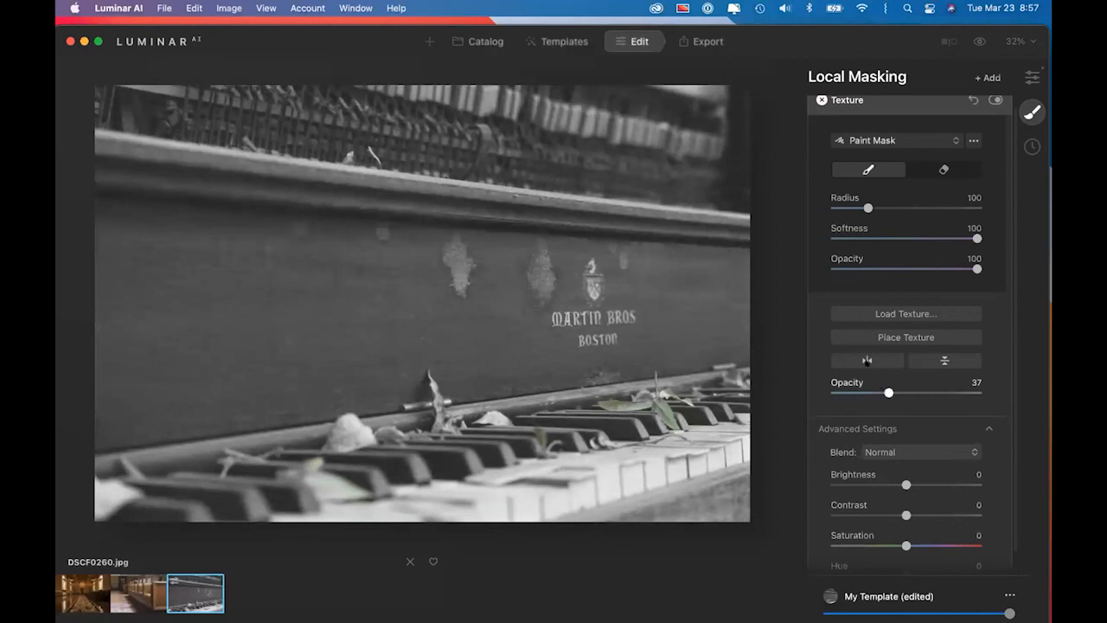
Flip the texture horizontally and vertically to compare its orientations, with its opacity raised to 84
left_click(867, 362)
left_click(866, 360)
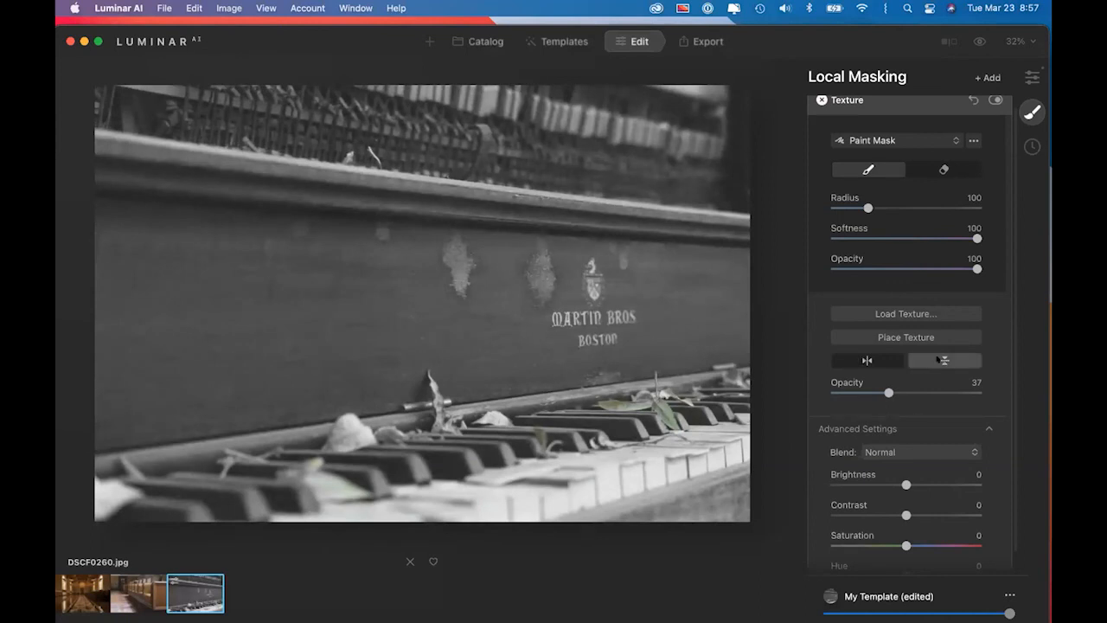
left_click(940, 359)
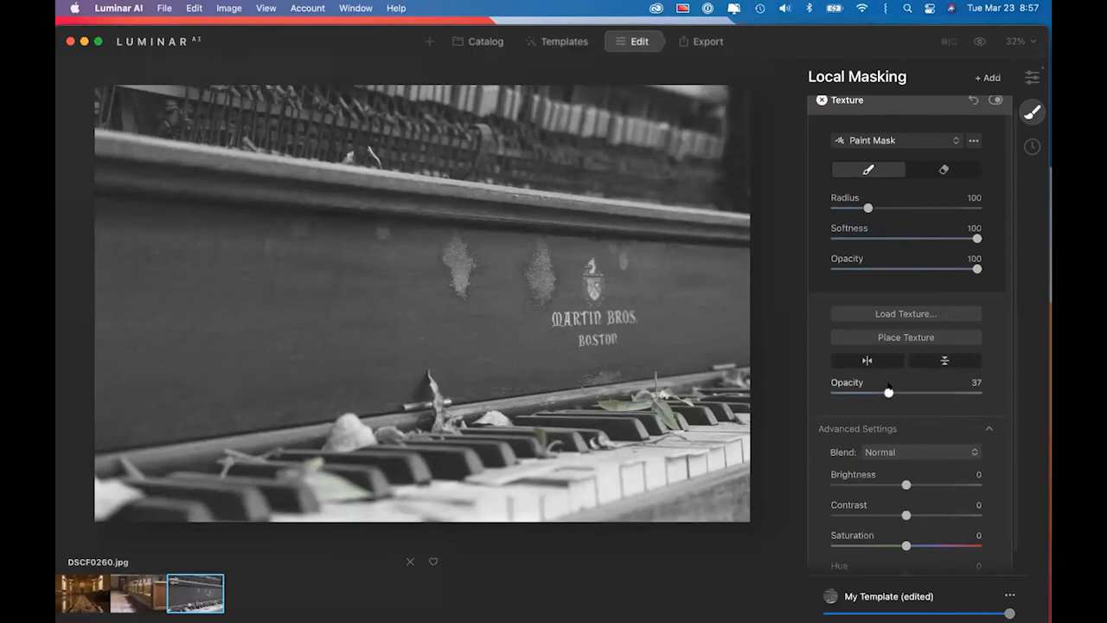
left_click_drag(888, 393, 959, 388)
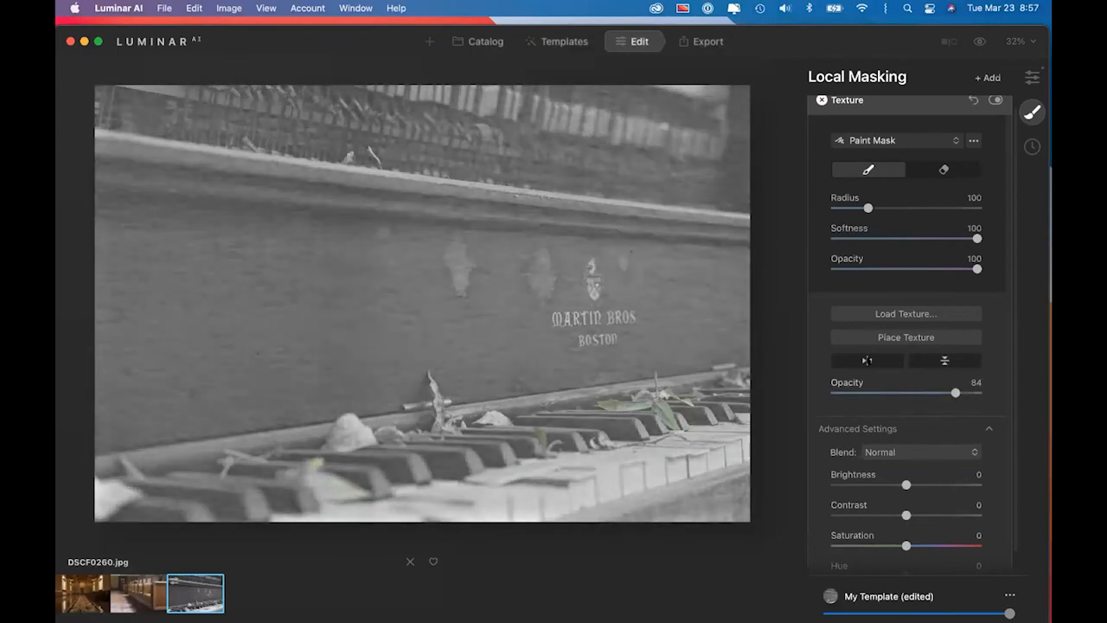
left_click(871, 362)
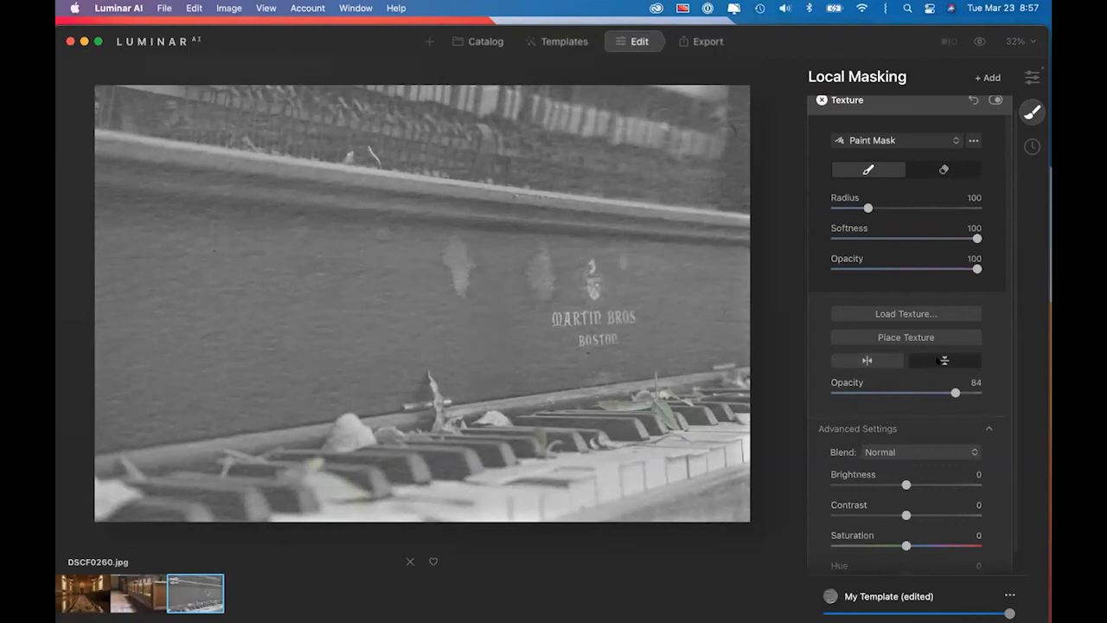
left_click(941, 361)
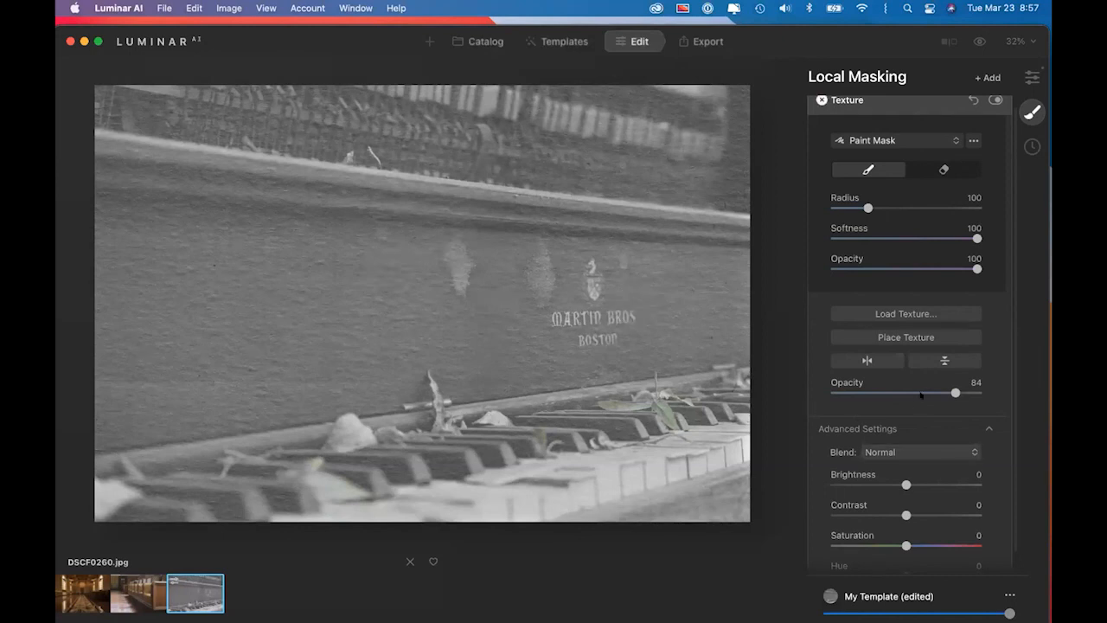
Lower the texture's opacity to 62 and check the available blend modes, keeping Normal
left_click(915, 451)
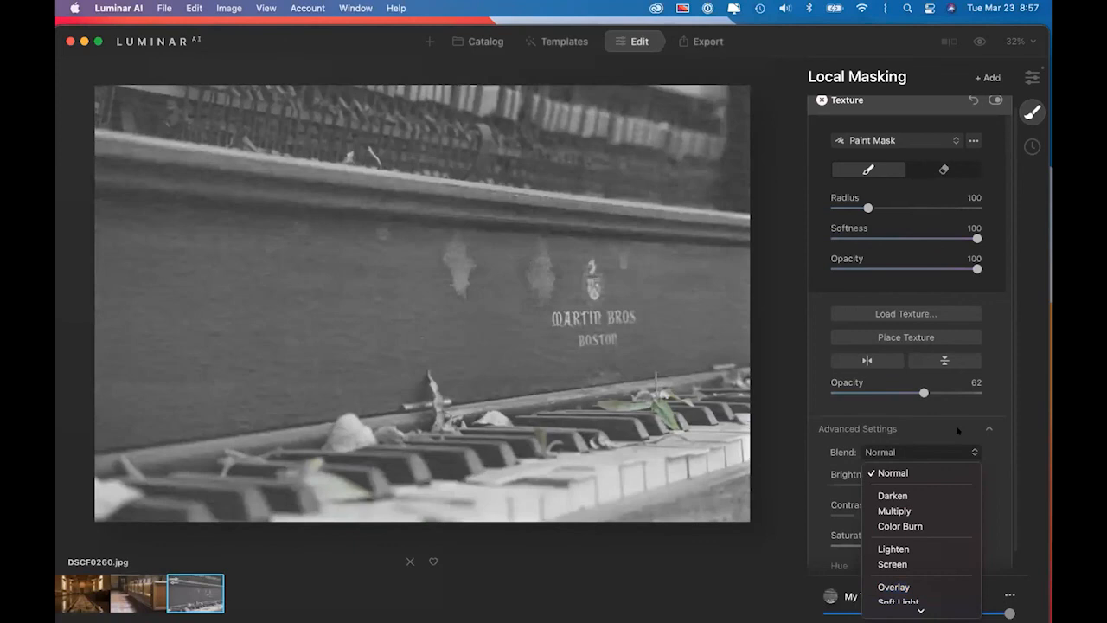
left_click(957, 430)
scroll(934, 427, "down", 1)
scroll(935, 427, "up", 1)
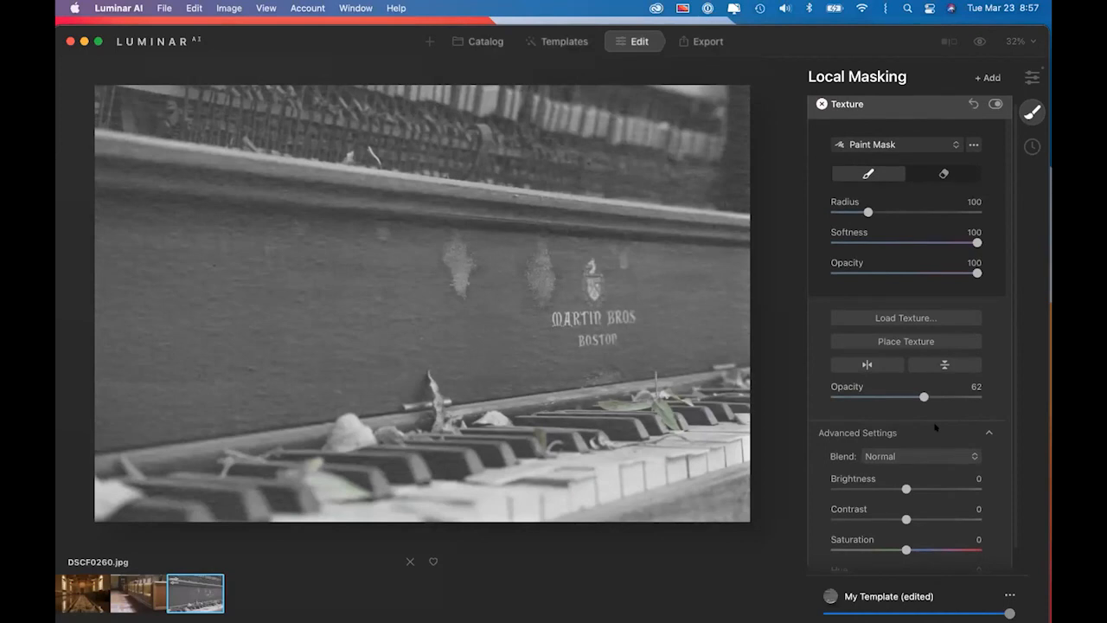
scroll(934, 427, "up", 1)
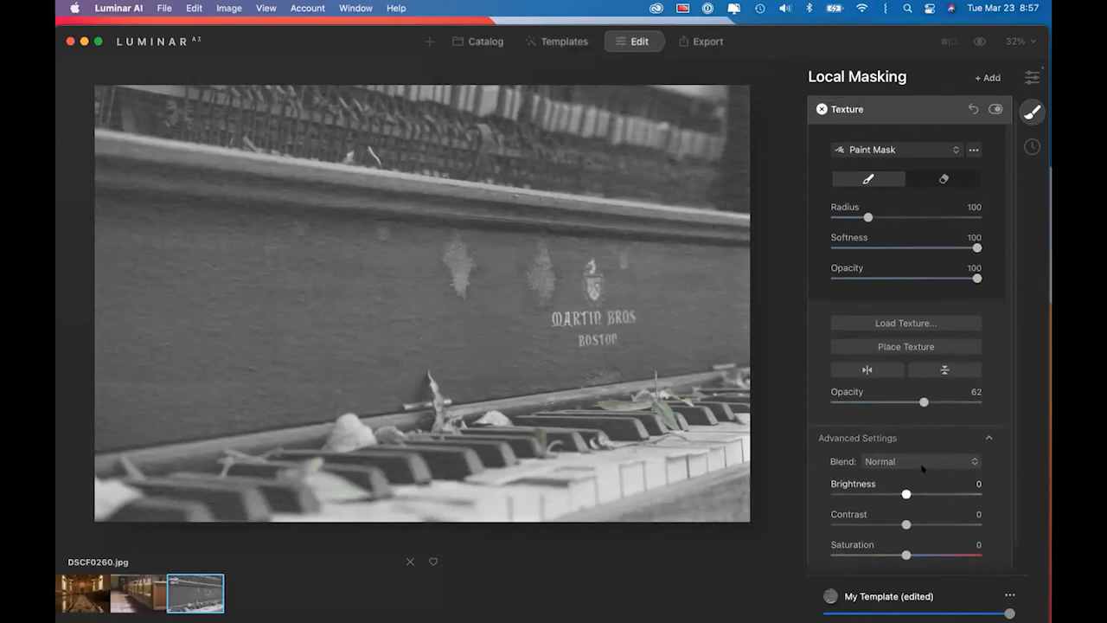
Add a Basic adjustment in Local Masking and fill its paint mask over the whole photo
left_click(979, 77)
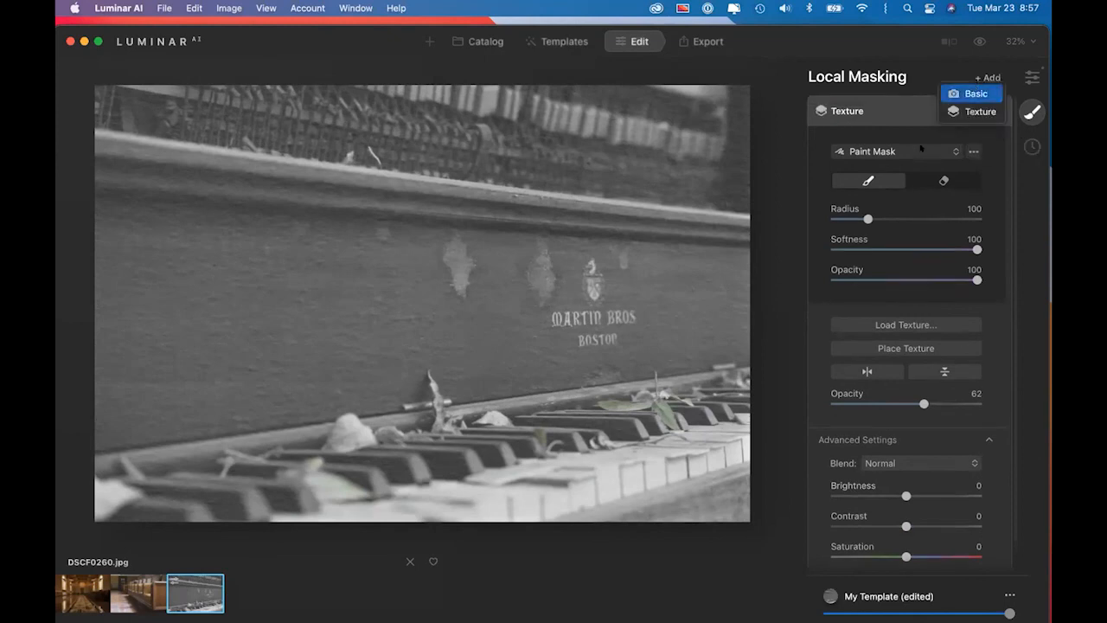
left_click(974, 93)
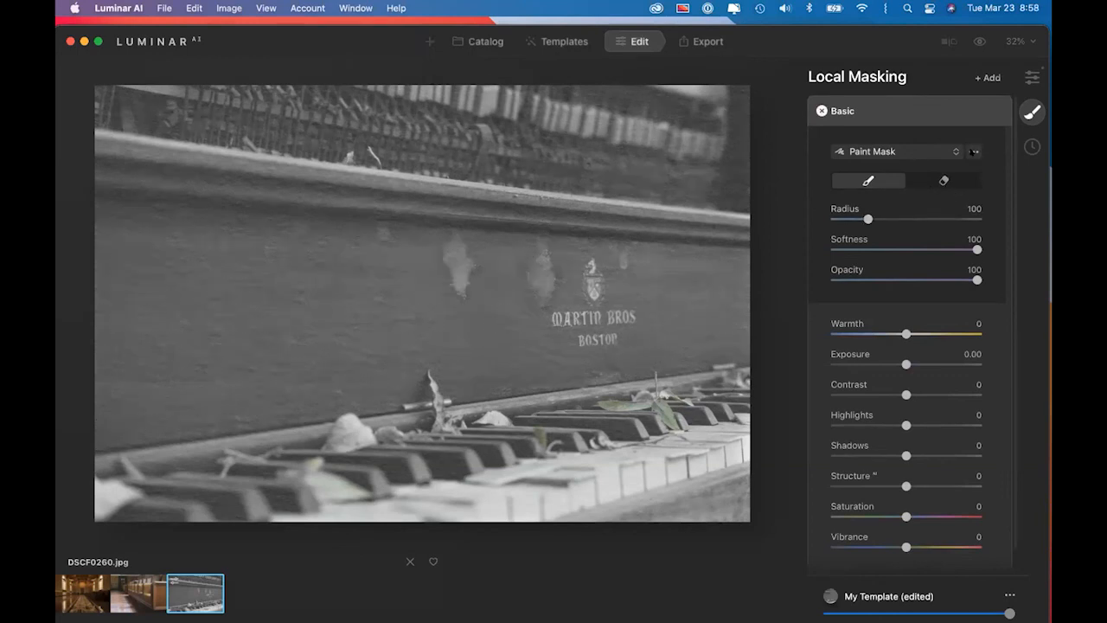
left_click(972, 152)
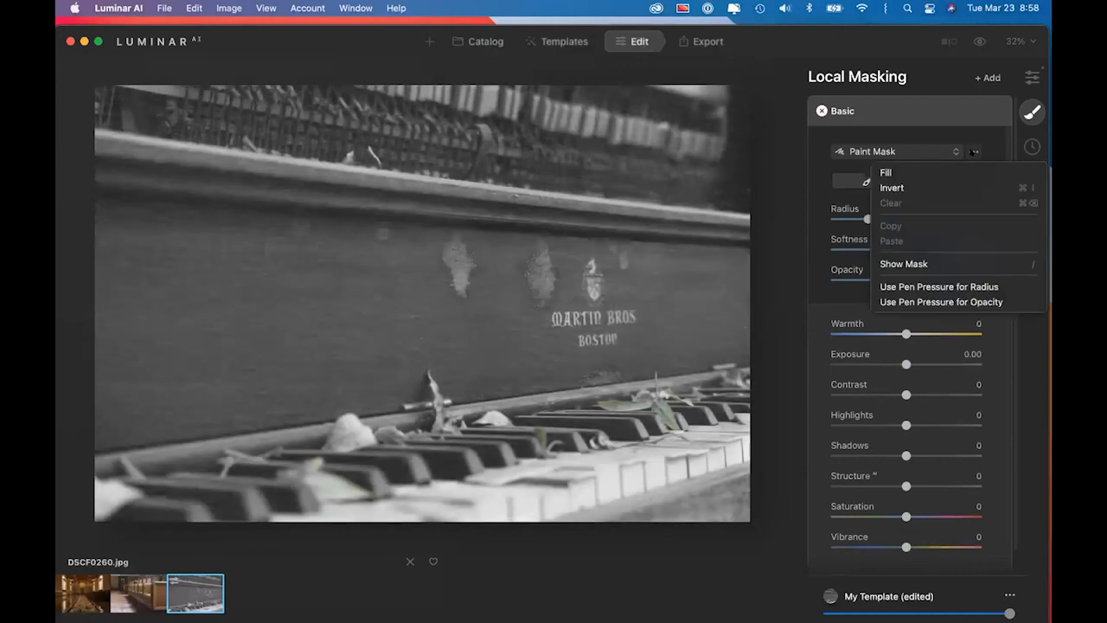
left_click(883, 172)
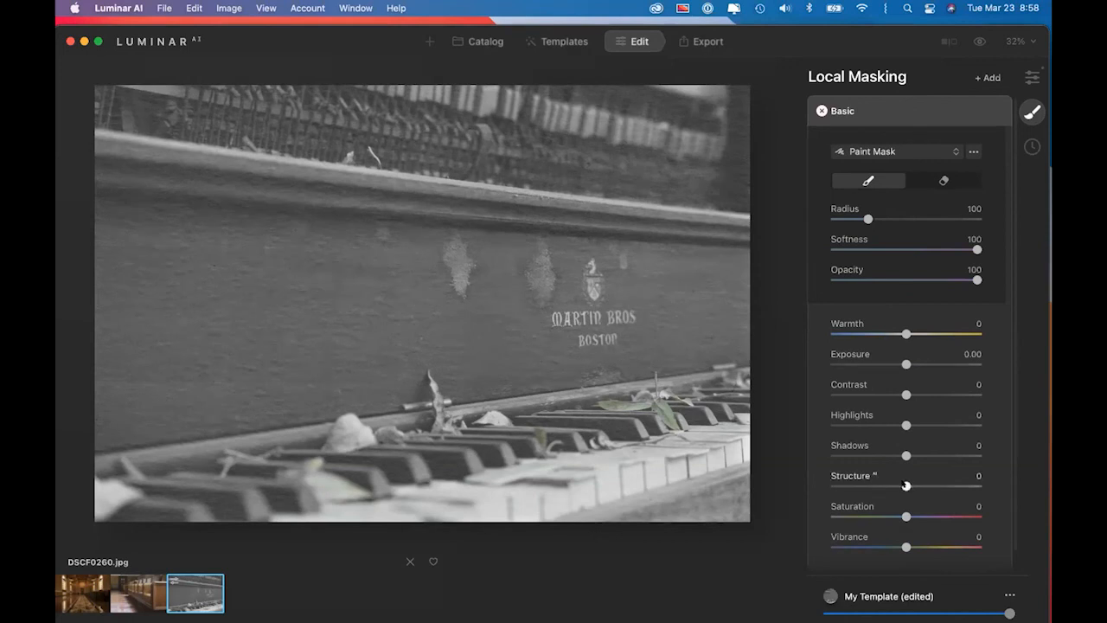
In the Basic adjustment, set Structure to 74, Contrast to -48, Shadows to 40 and Exposure to -1.70
left_click(955, 486)
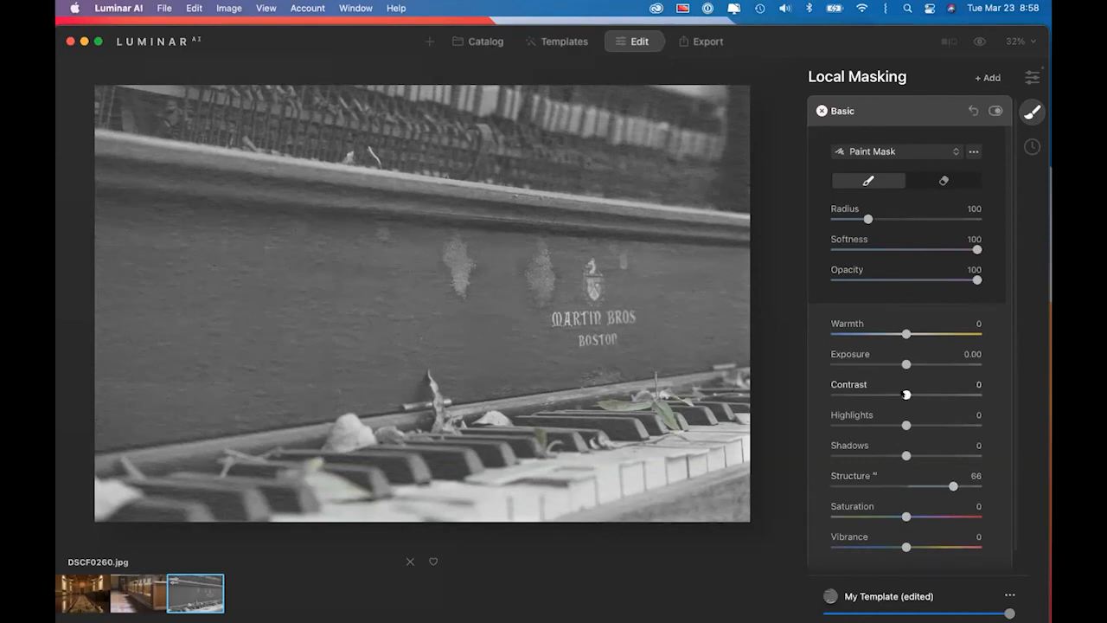
left_click(870, 394)
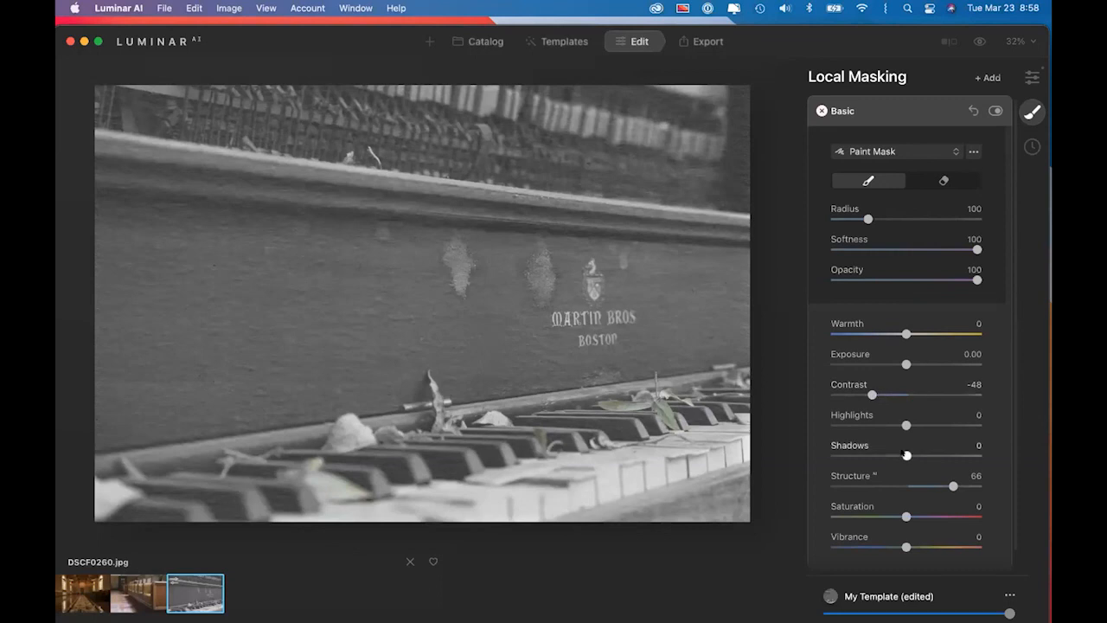
left_click(941, 455)
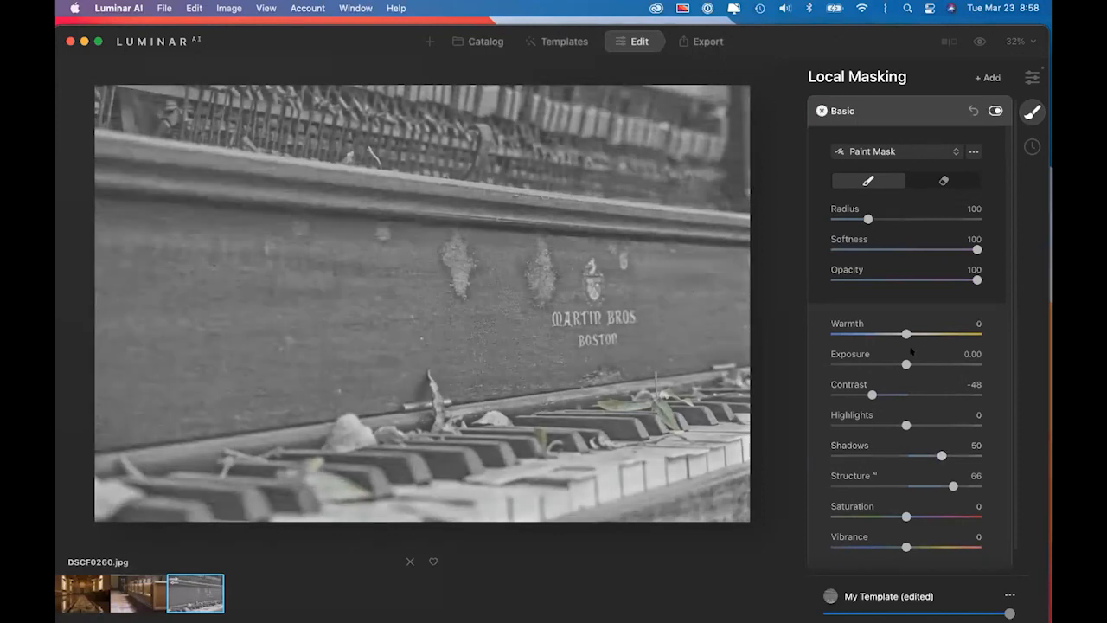
left_click_drag(905, 364, 882, 364)
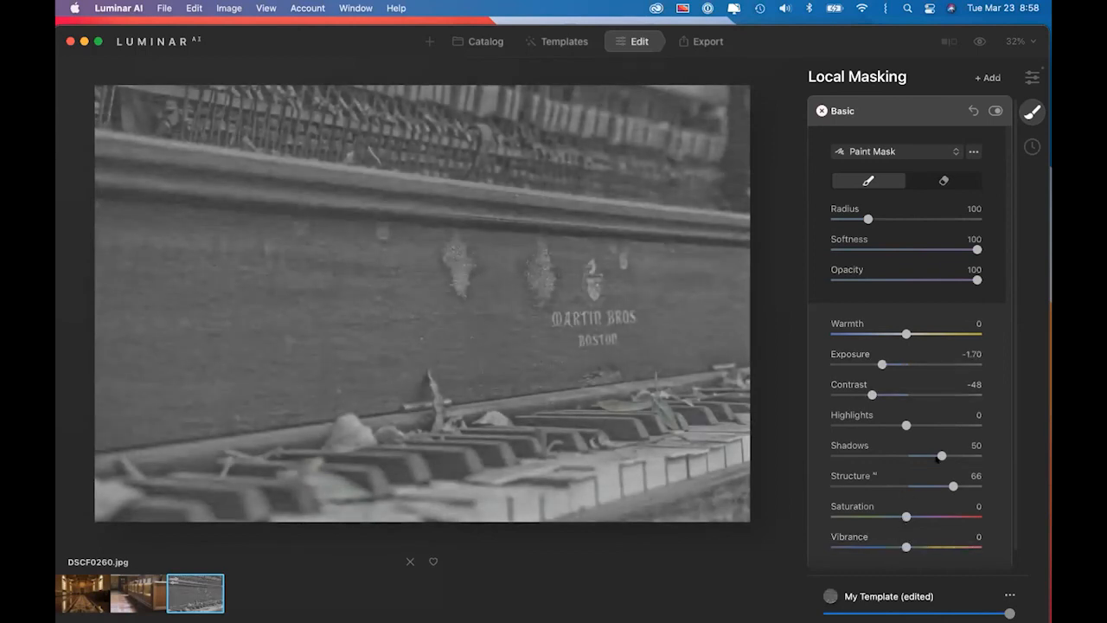
left_click_drag(953, 486, 959, 486)
left_click(935, 455)
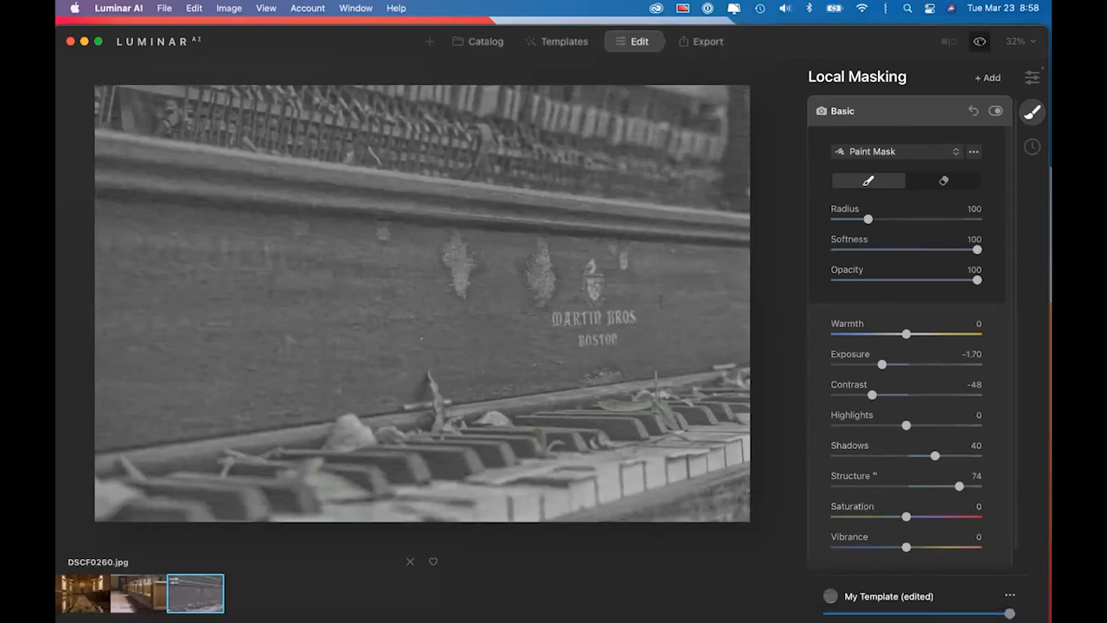
Return to the Texture adjustment's advanced settings and change its blend mode to Soft Light
scroll(970, 480, "down", 2)
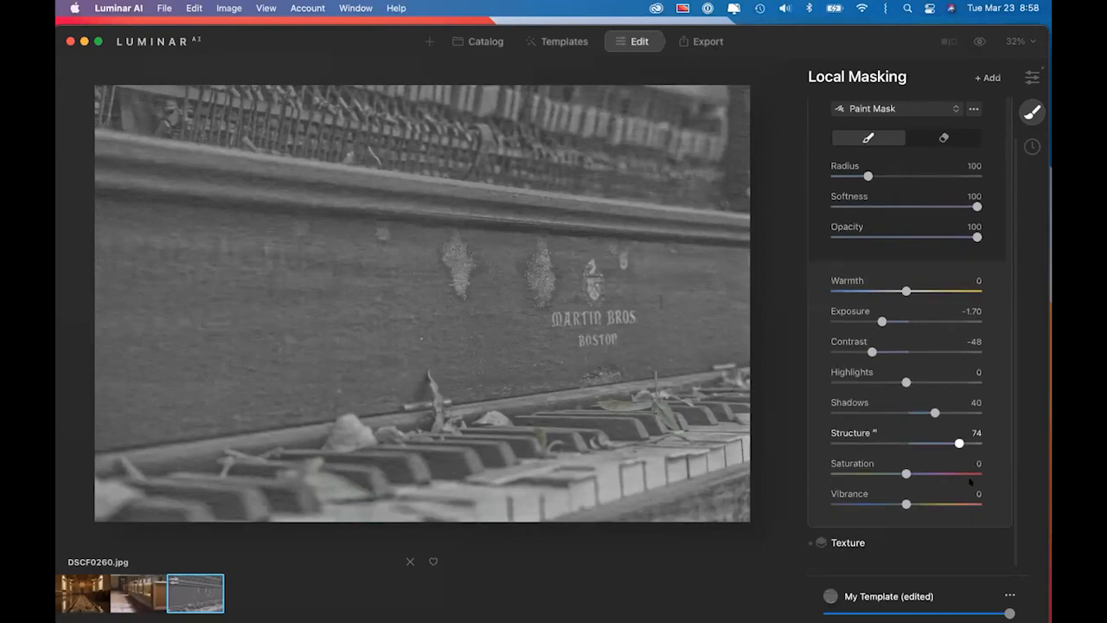
scroll(848, 562, "up", 1)
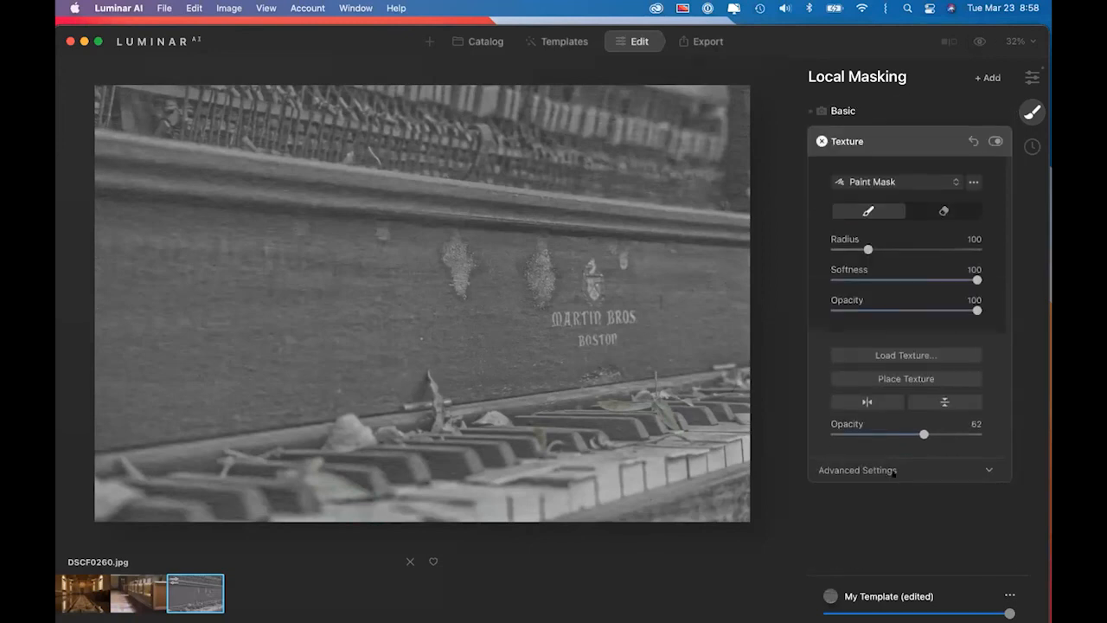
left_click(893, 471)
left_click(893, 469)
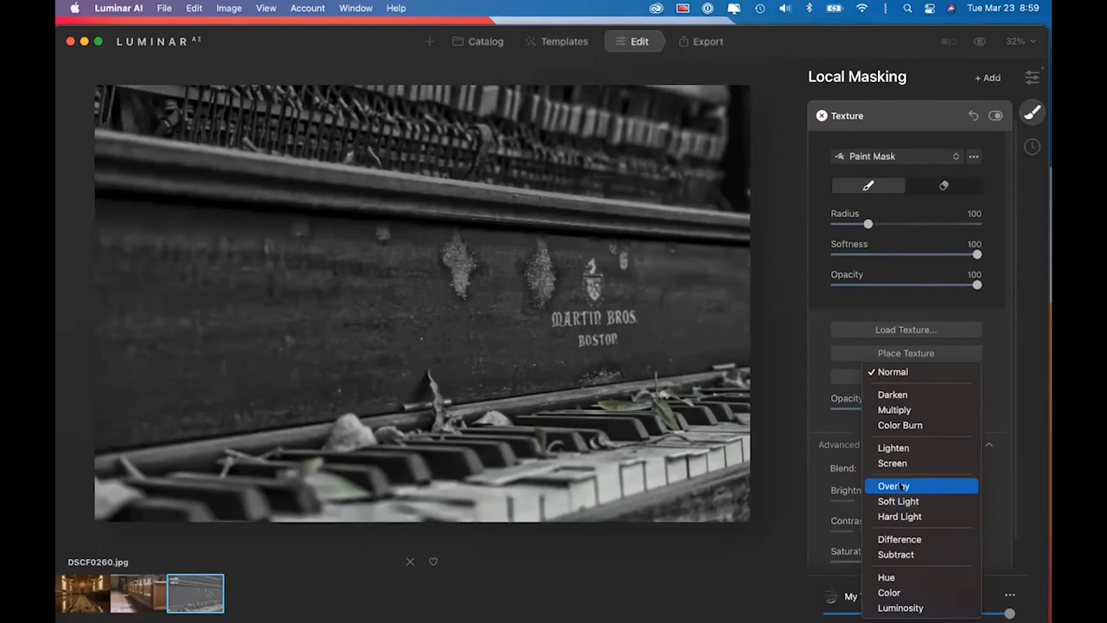
left_click(899, 500)
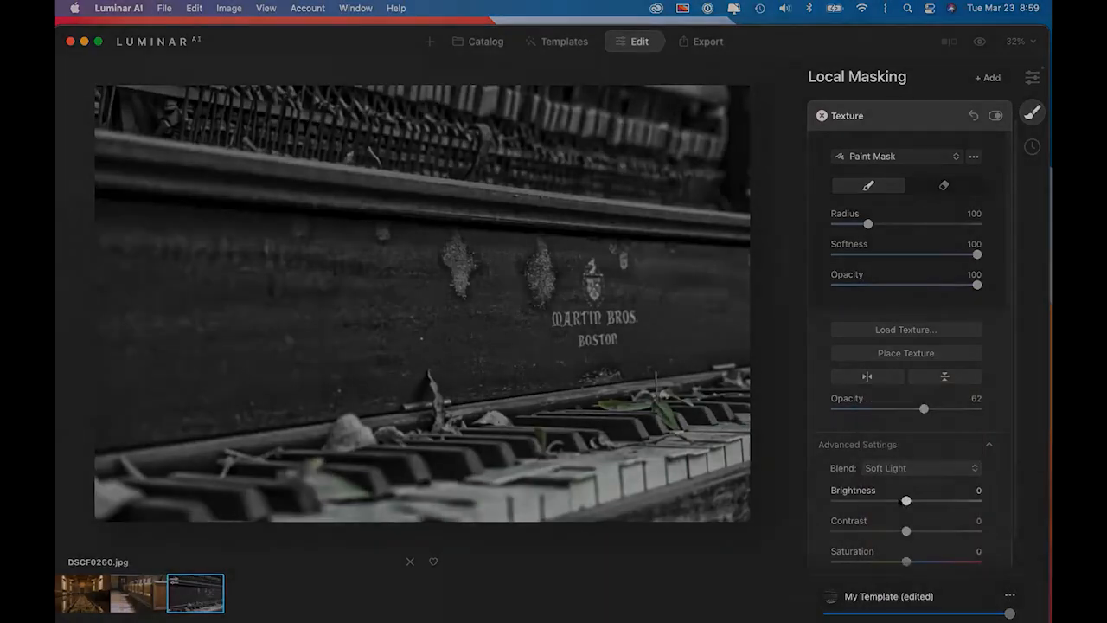